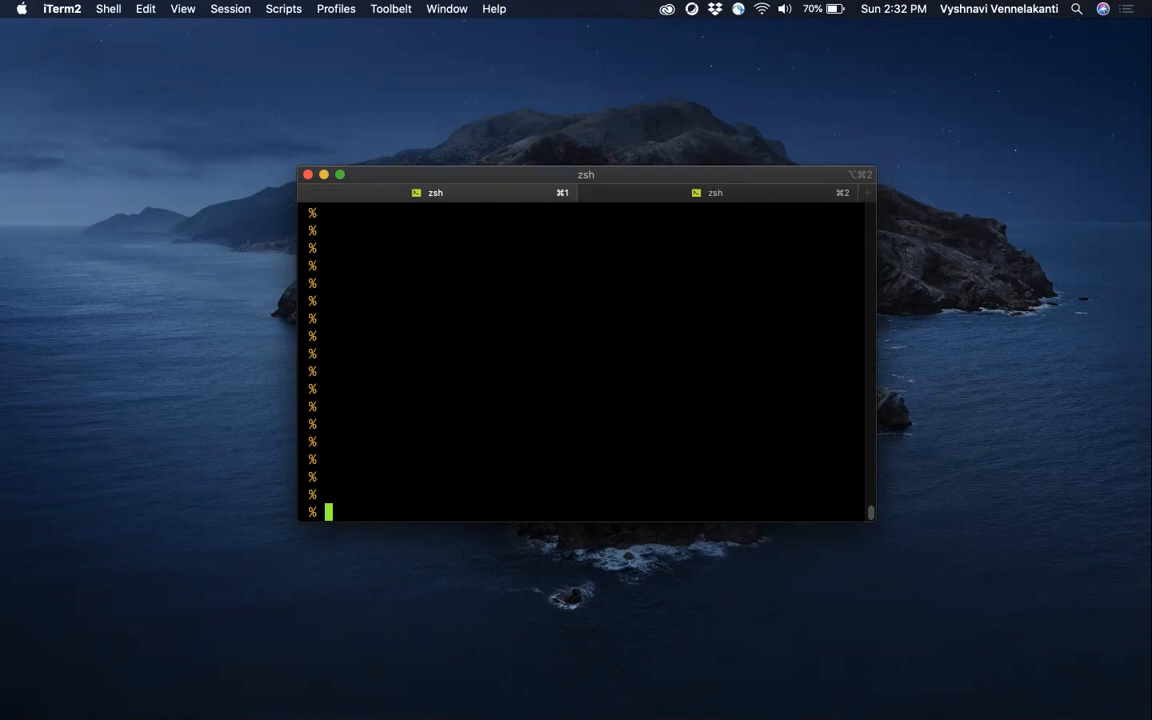
# List the directory's files and open data_v2.txt in vi
pyautogui.write('lss')
pyautogui.press('Return')
pyautogui.write('vi da')
pyautogui.press('Tab')
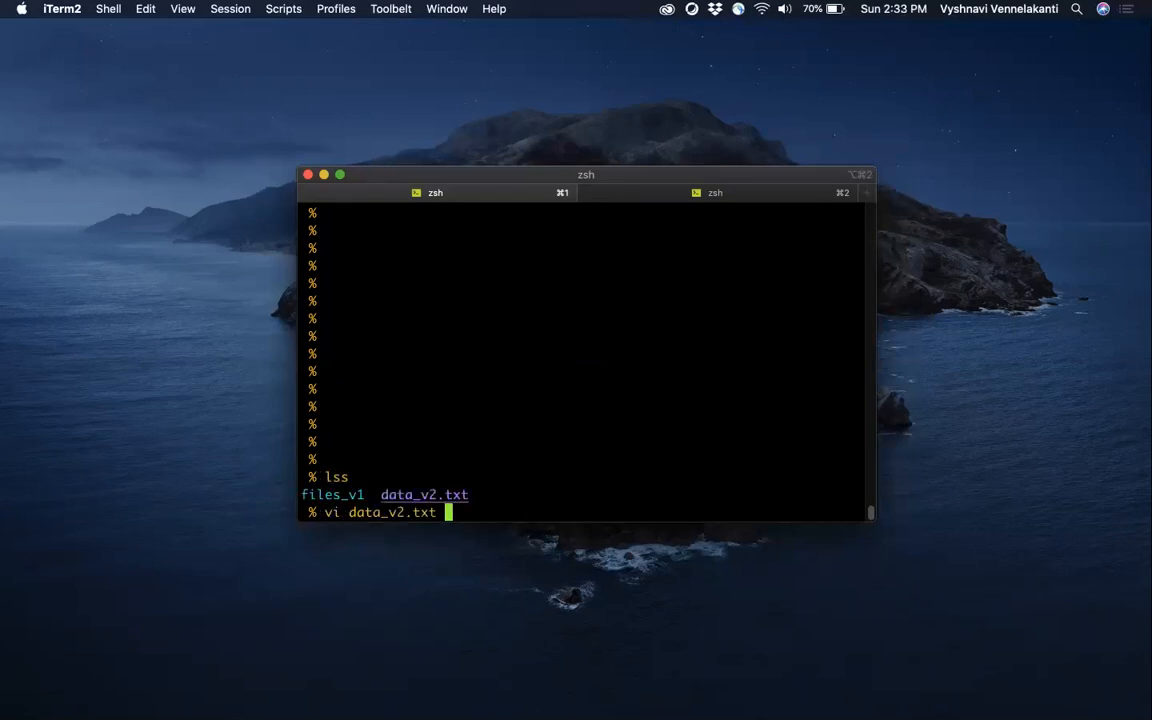
pyautogui.press('Return')
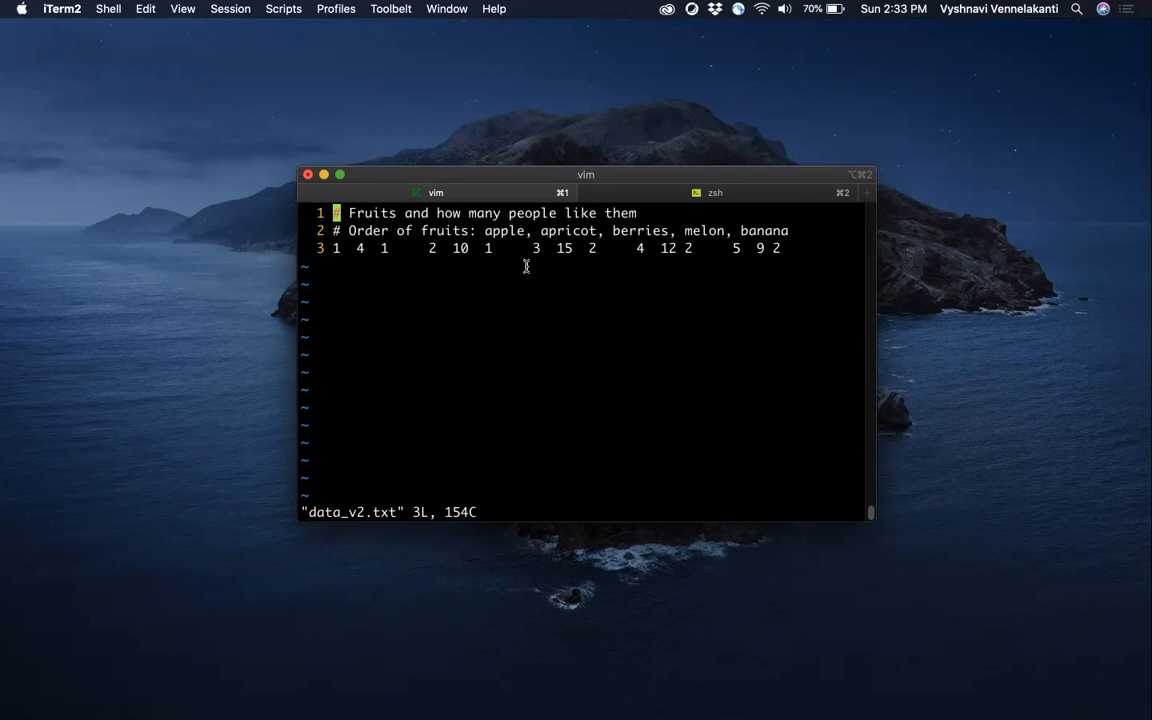
# Examine the data row on line 3 of data_v2.txt and quit vi without editing it
pyautogui.moveTo(332, 248); pyautogui.dragTo(805, 240)
pyautogui.click(805, 239)
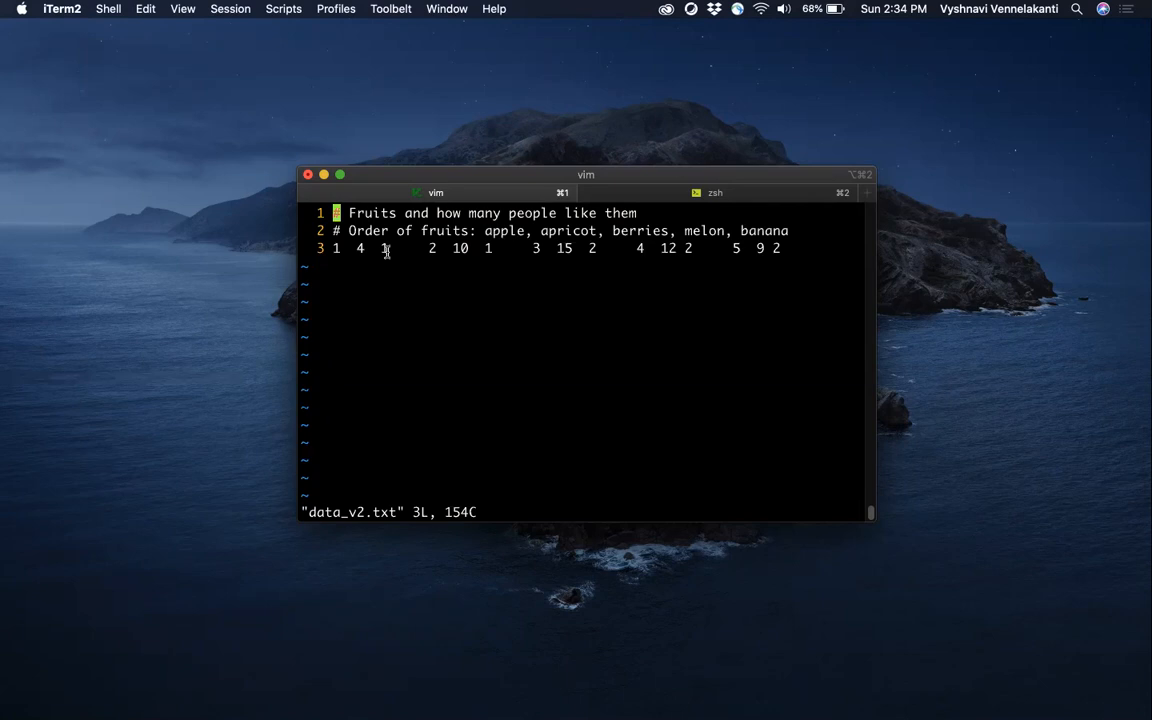
pyautogui.write(':q')
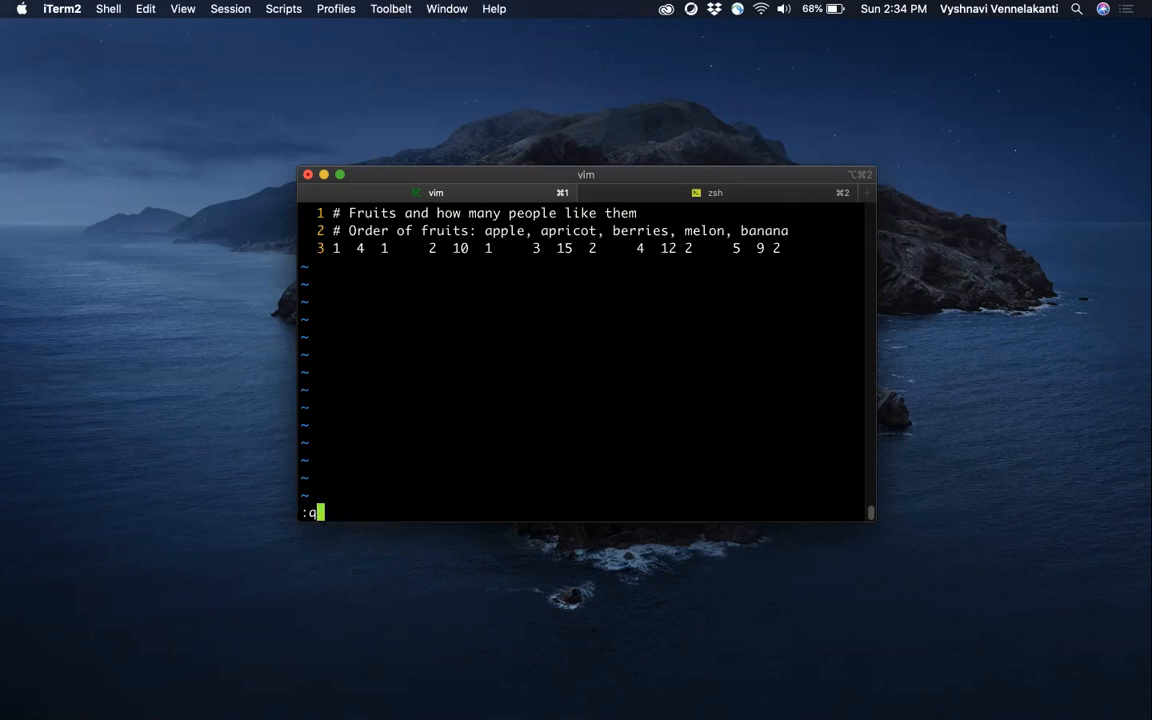
pyautogui.press('Return')
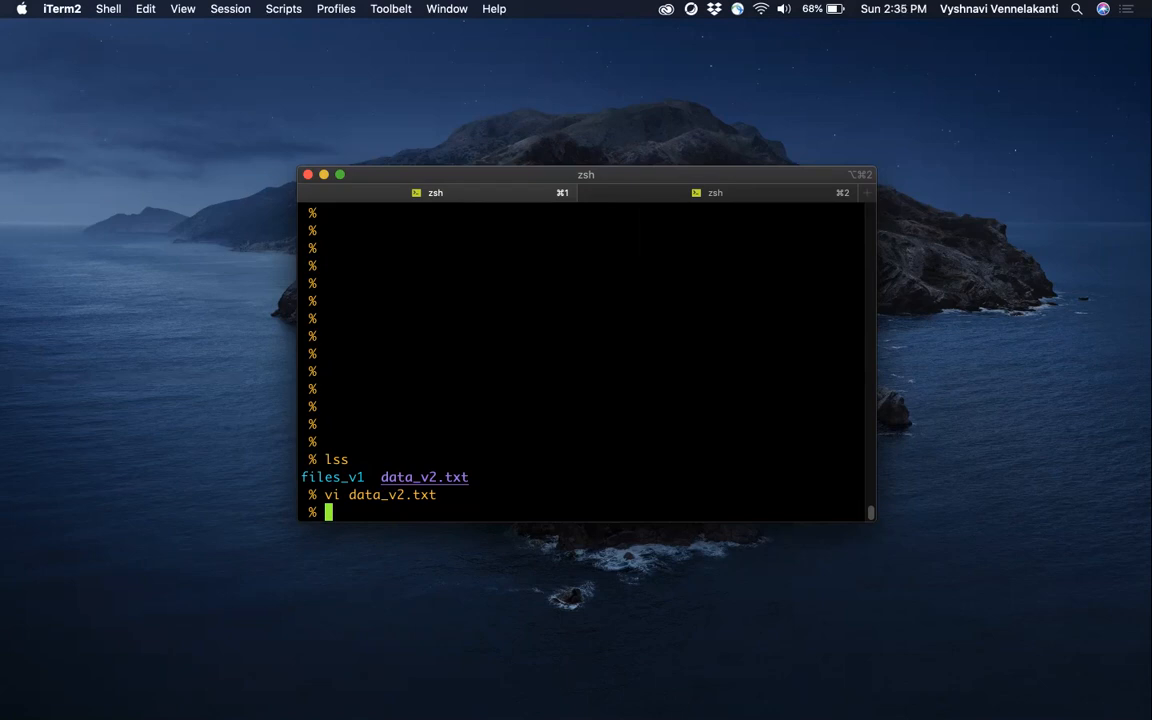
# Launch xmgrace from the terminal and enlarge its window until the whole graph frame fits
pyautogui.write('xmgrace')
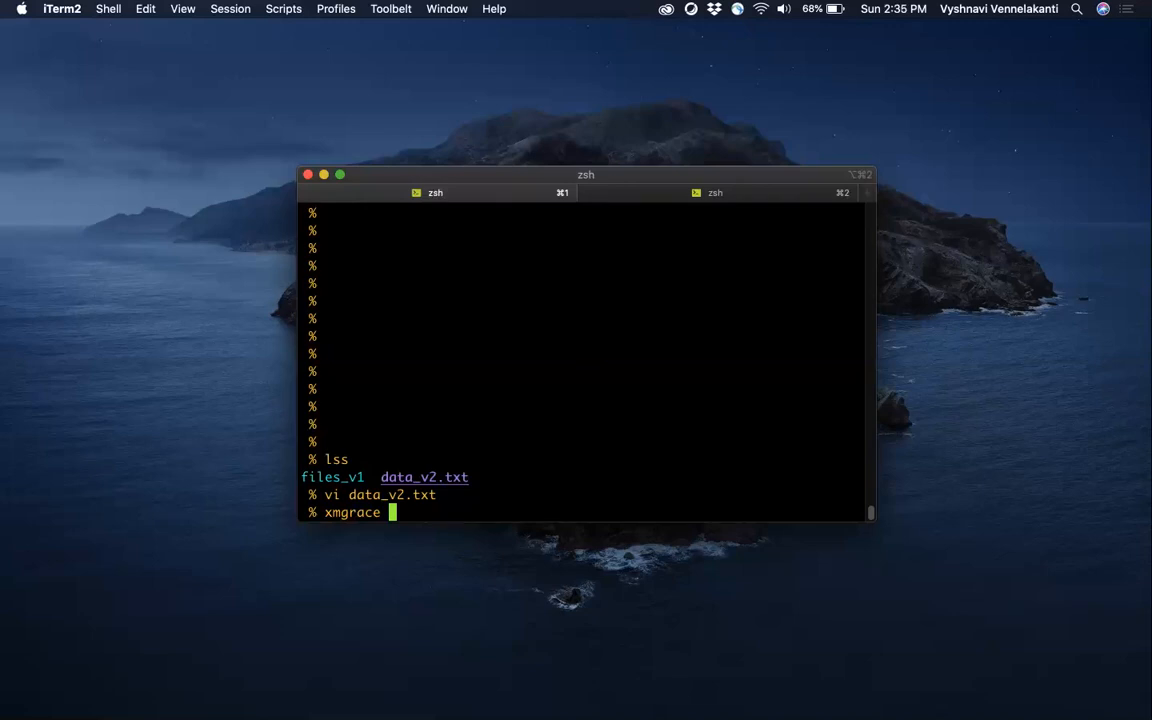
pyautogui.press('Return')
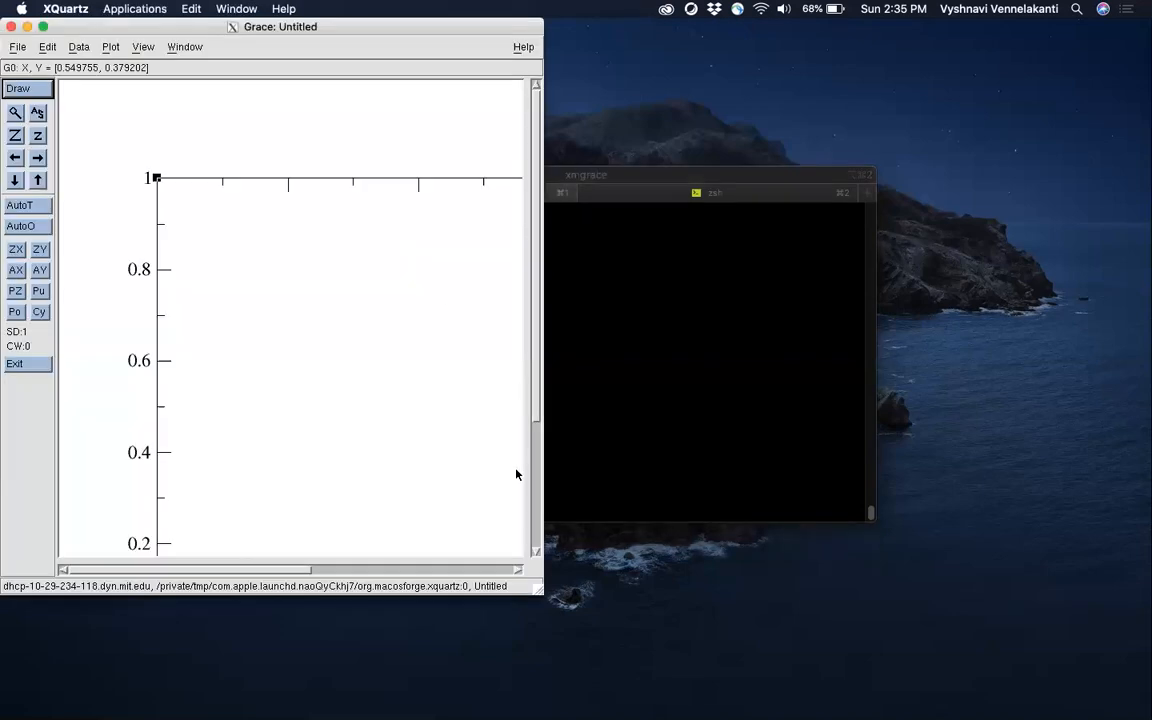
pyautogui.moveTo(541, 597); pyautogui.dragTo(610, 608)
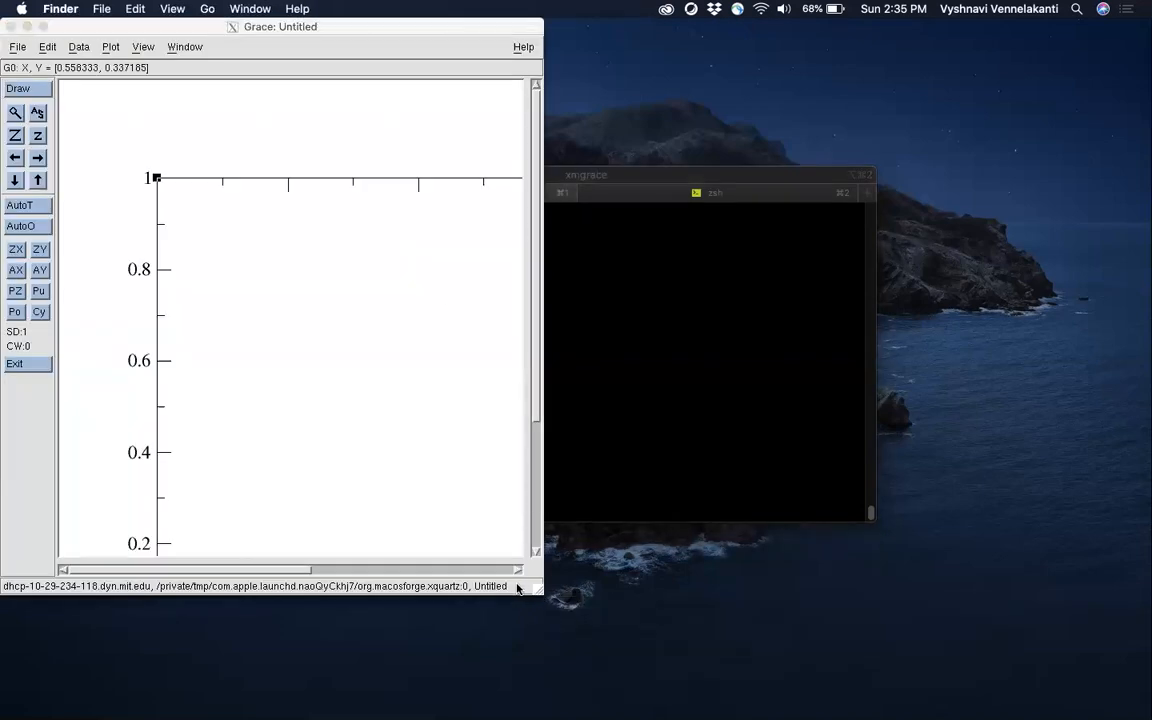
pyautogui.moveTo(542, 593); pyautogui.dragTo(1120, 702)
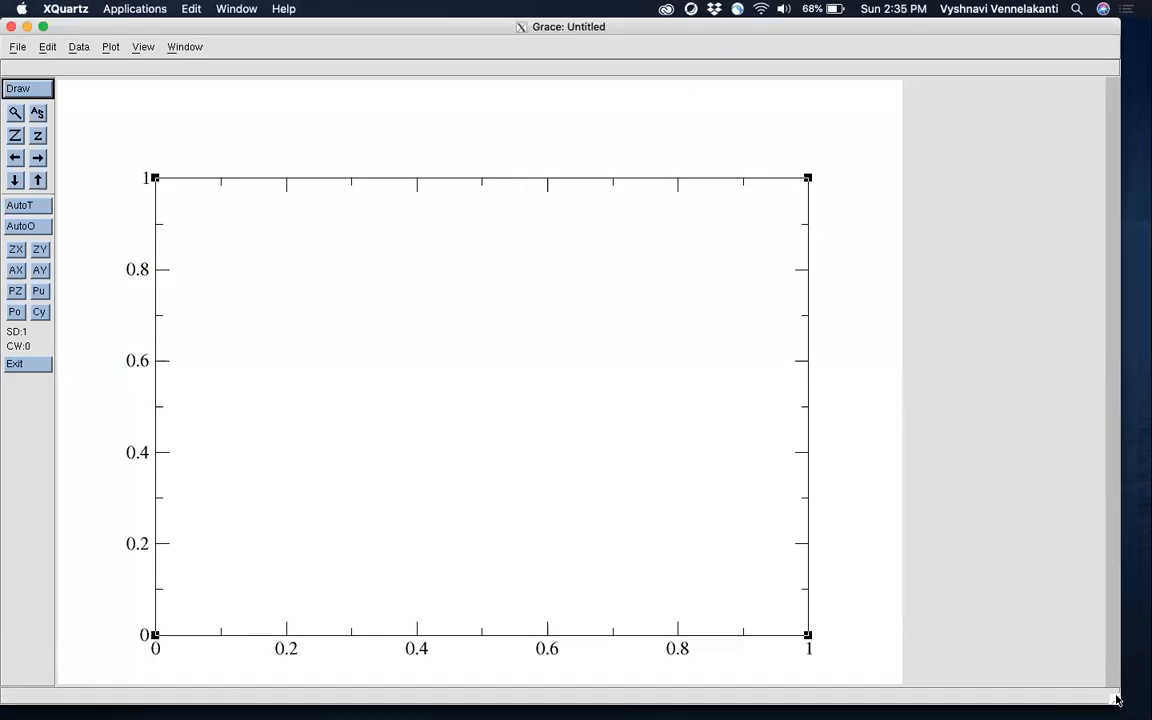
# Change the presentation type of graph G0 to XY chart and accept the graph appearance settings
pyautogui.click(109, 47)
pyautogui.click(112, 92)
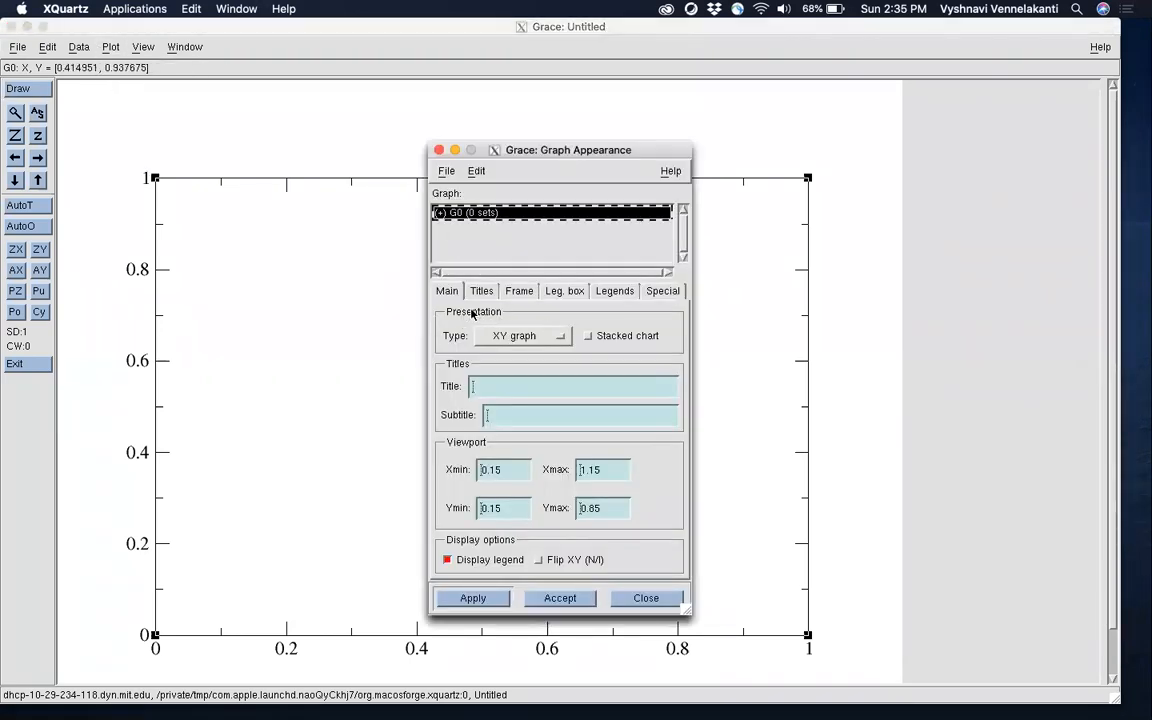
pyautogui.click(537, 340)
pyautogui.click(537, 354)
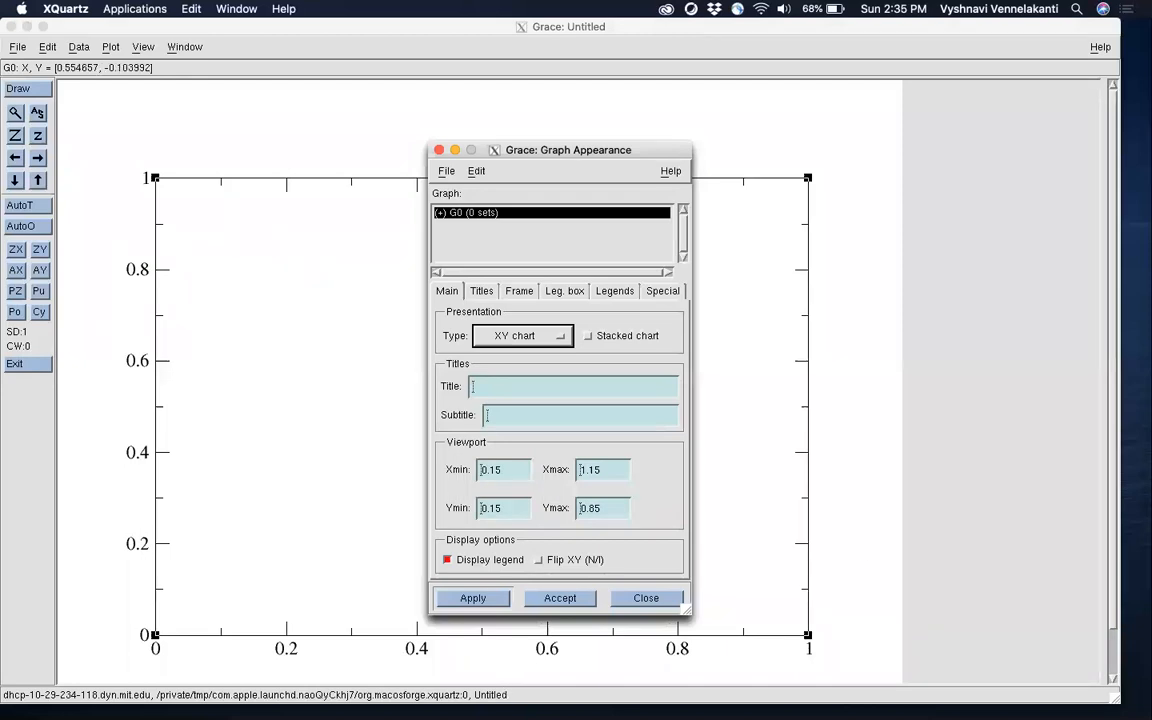
pyautogui.click(556, 597)
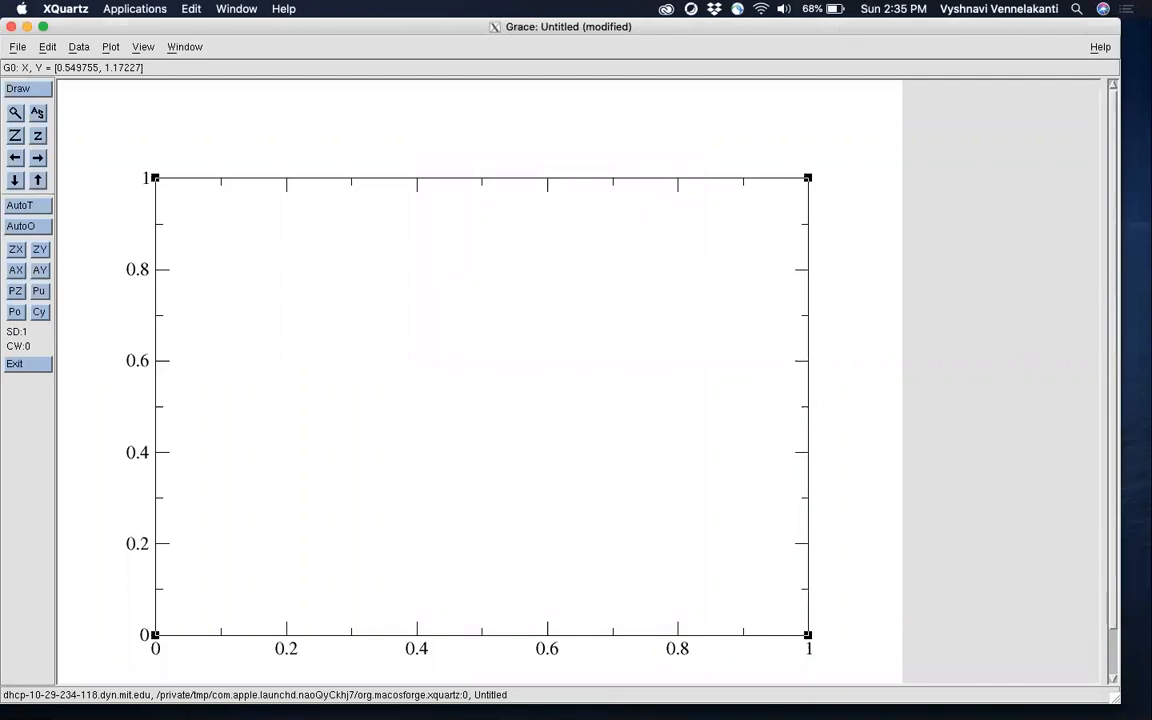
# Start an ASCII data import and select data_v2.txt as the file to read
pyautogui.click(72, 48)
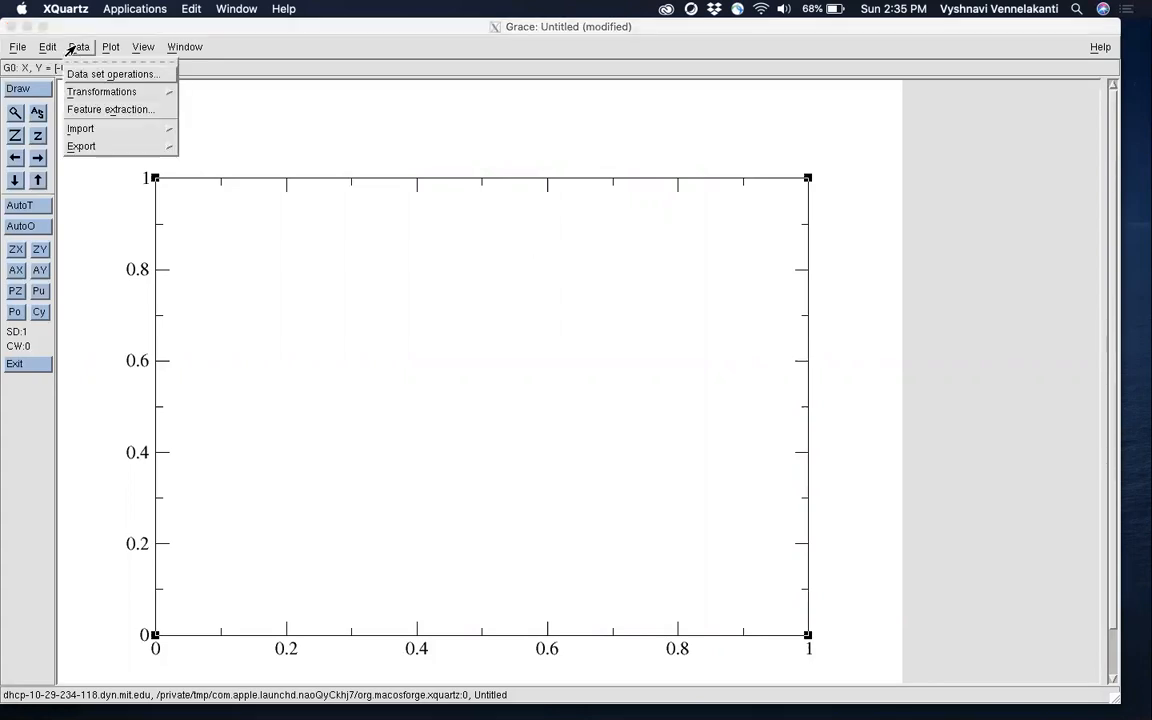
pyautogui.moveTo(72, 124)
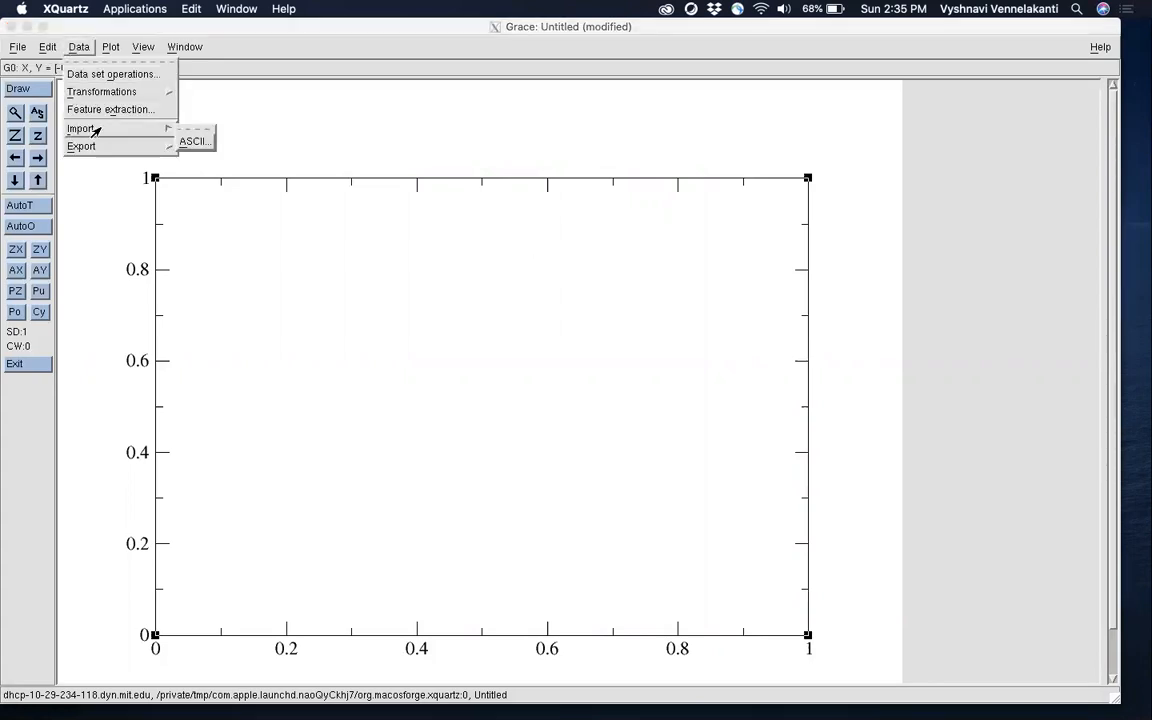
pyautogui.click(200, 145)
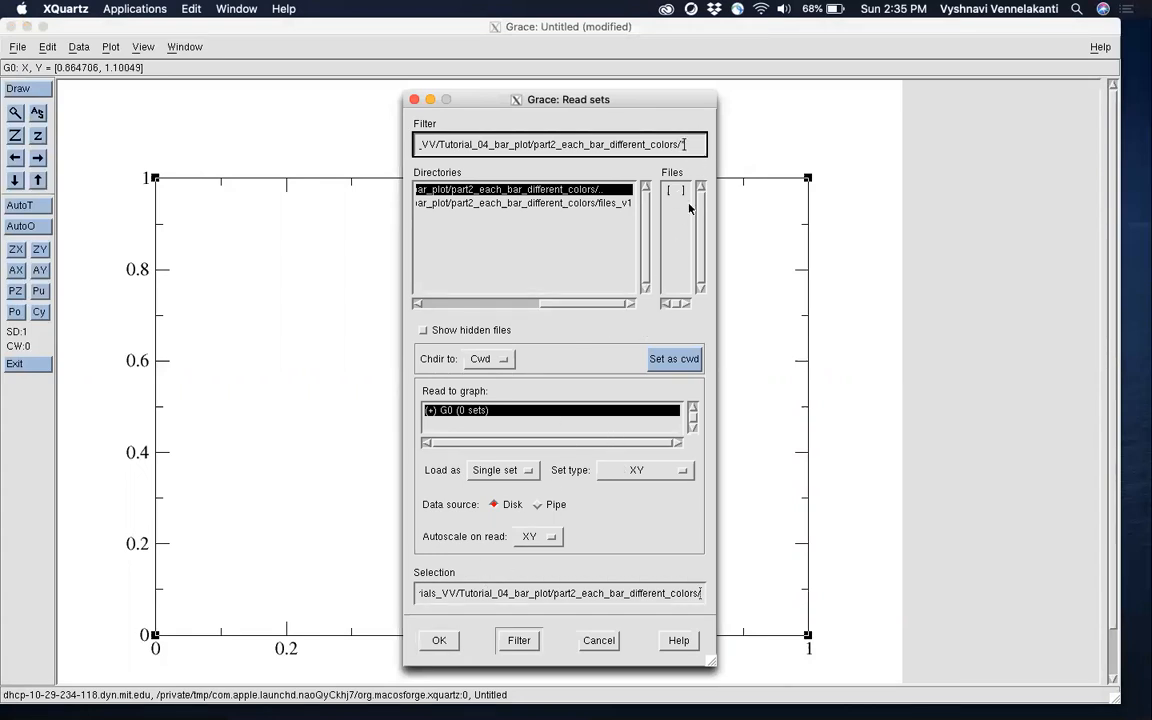
pyautogui.click(657, 190)
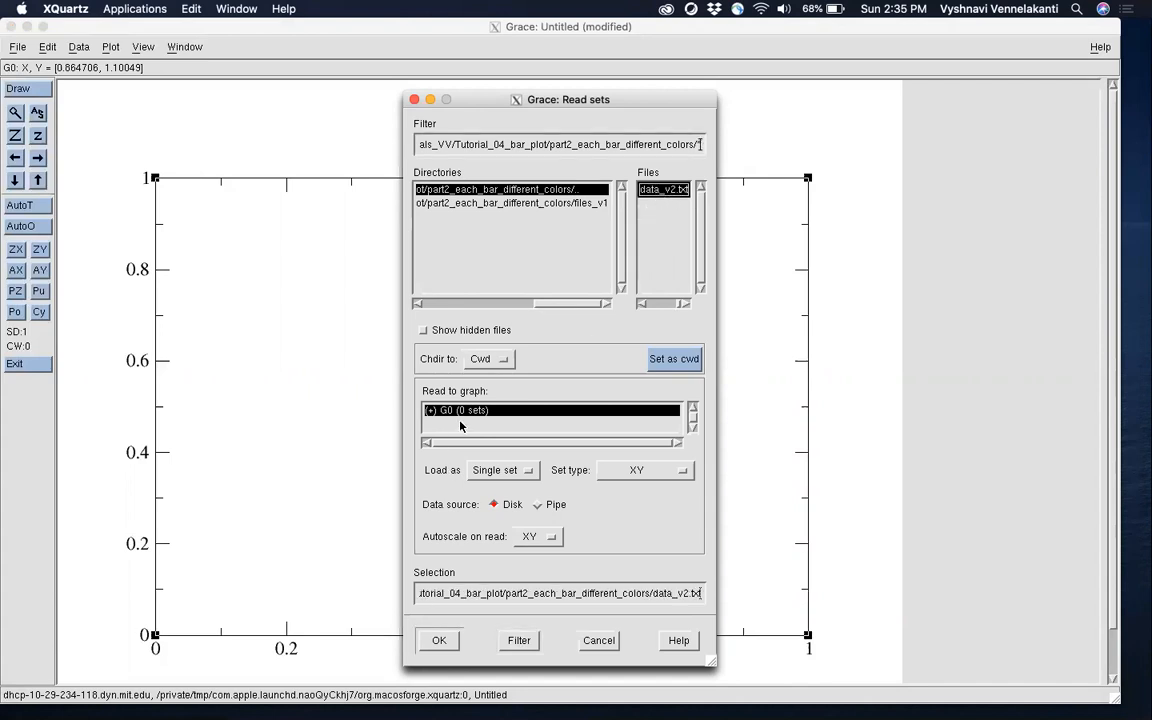
pyautogui.click(487, 470)
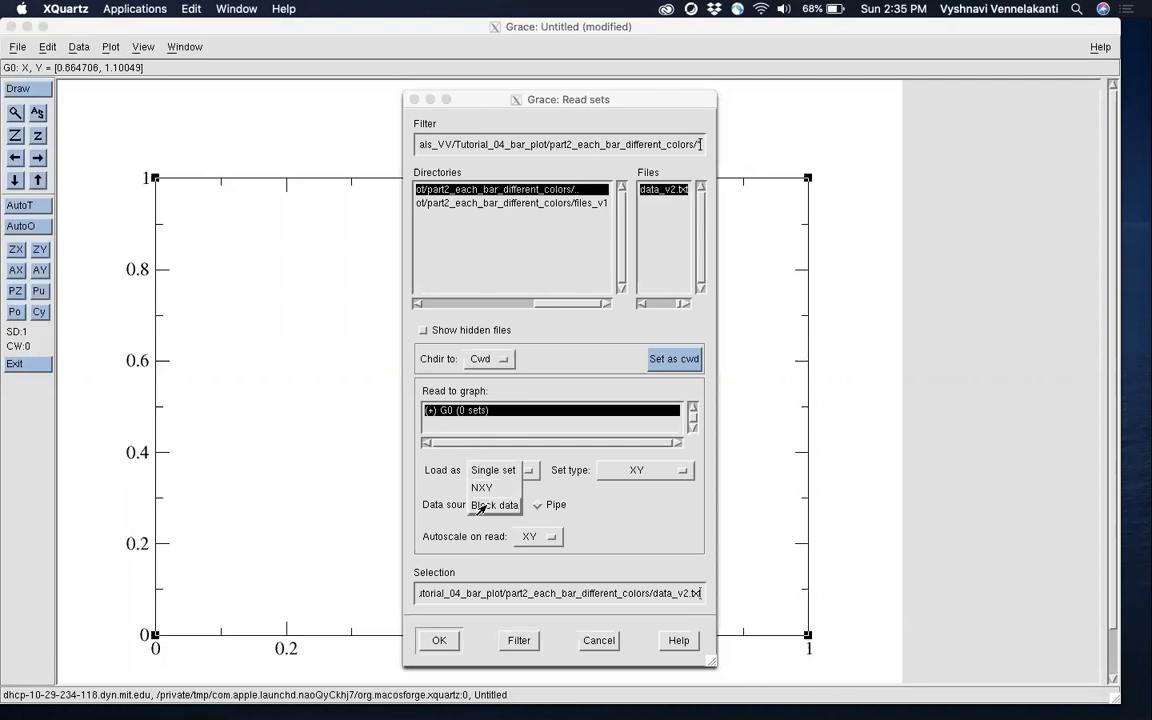
pyautogui.click(489, 506)
pyautogui.click(497, 470)
pyautogui.click(510, 437)
pyautogui.click(607, 478)
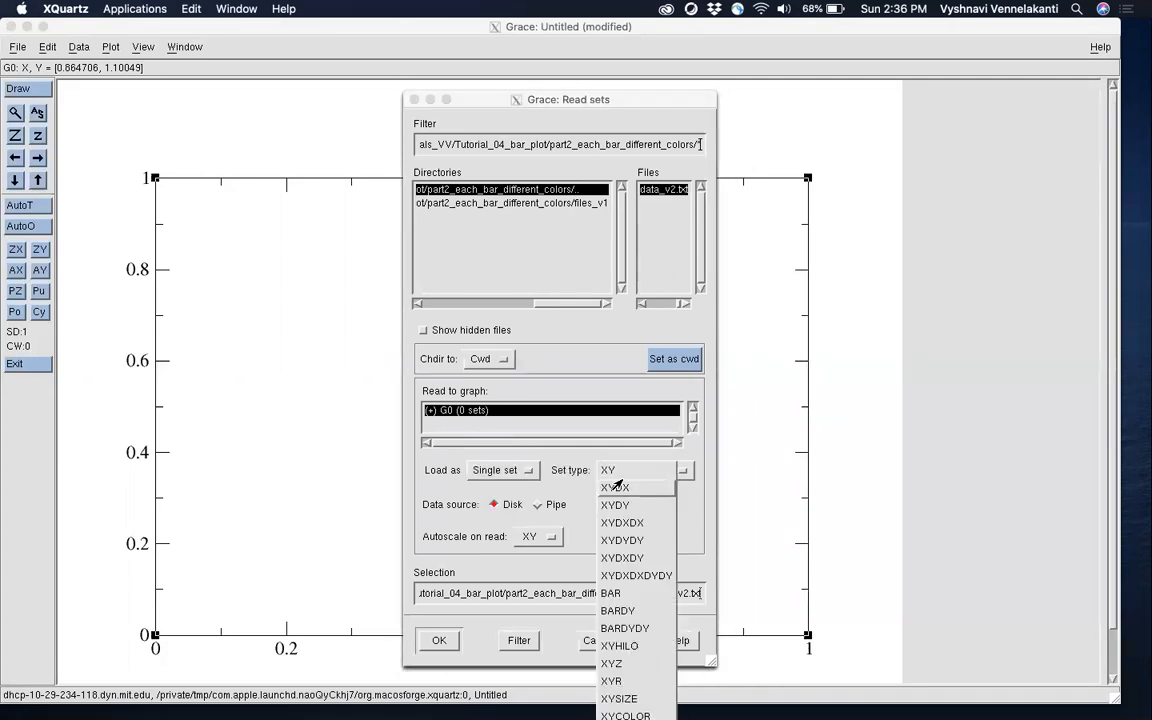
pyautogui.click(672, 464)
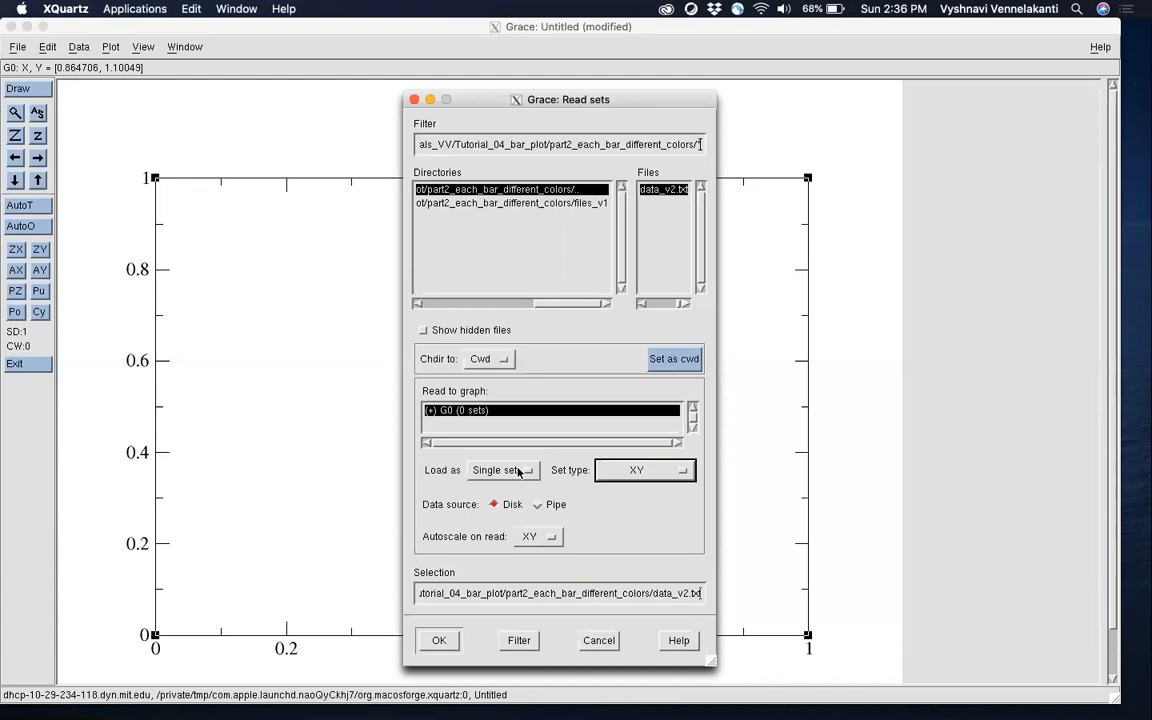
# Read data_v2.txt into graph G0 as block data
pyautogui.click(519, 472)
pyautogui.click(492, 508)
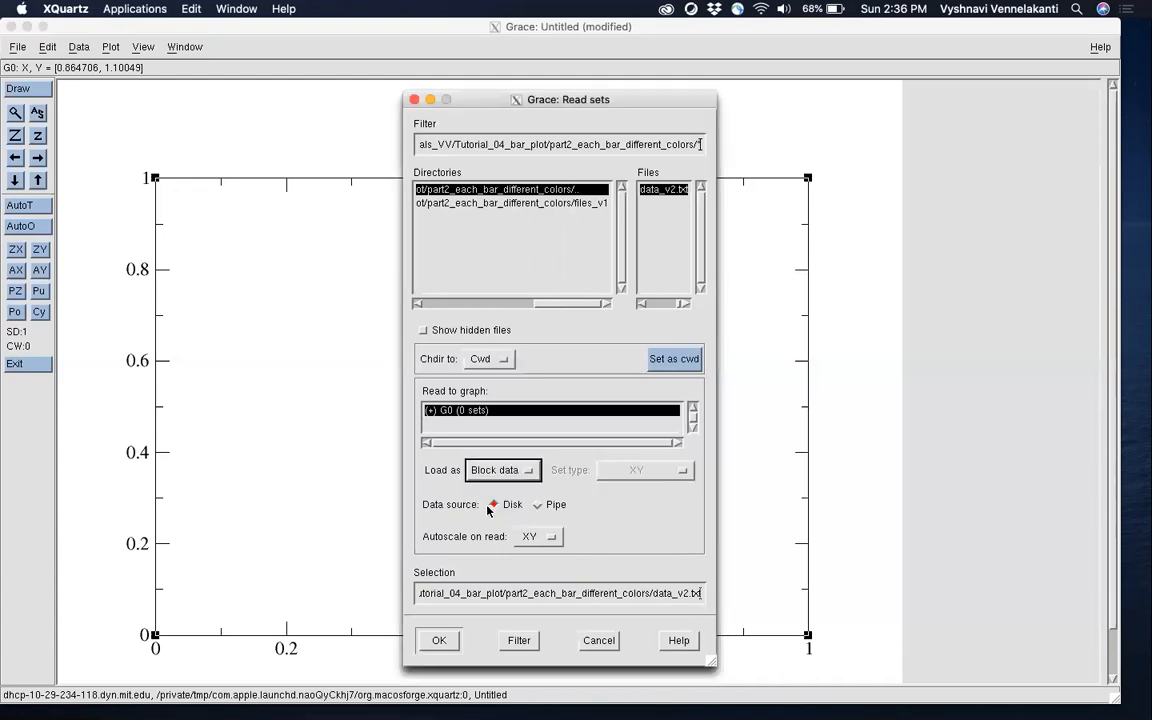
pyautogui.click(442, 642)
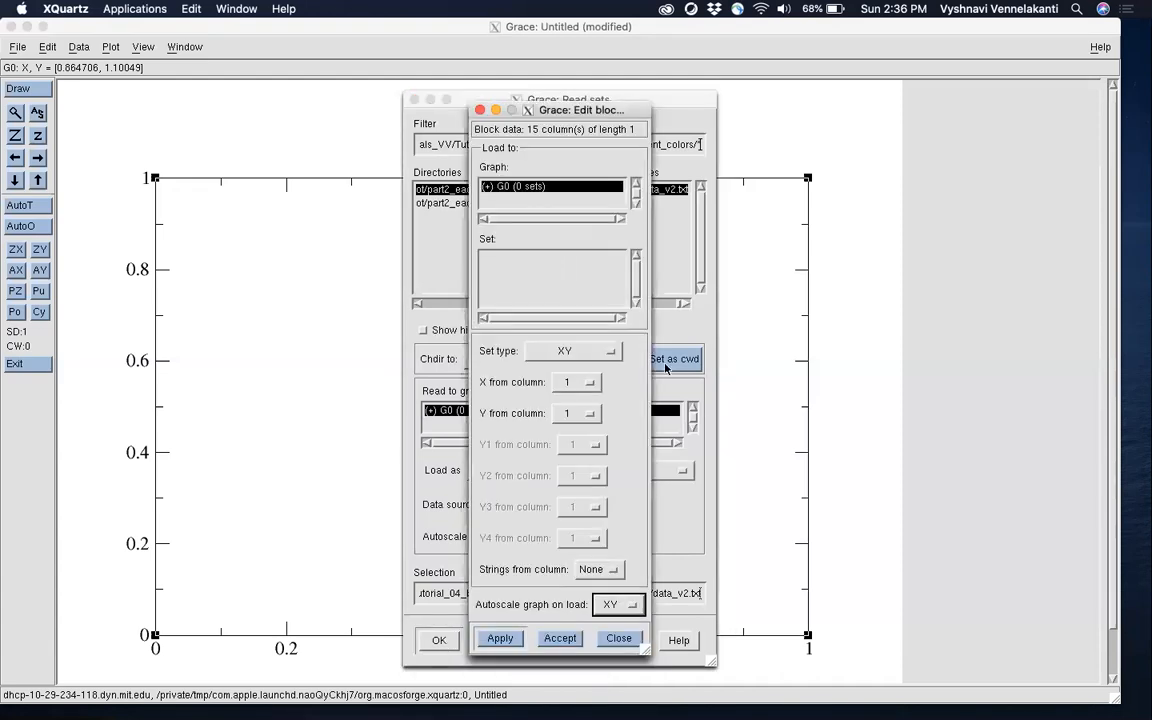
# Set the set type for the block data to BARDY
pyautogui.click(530, 352)
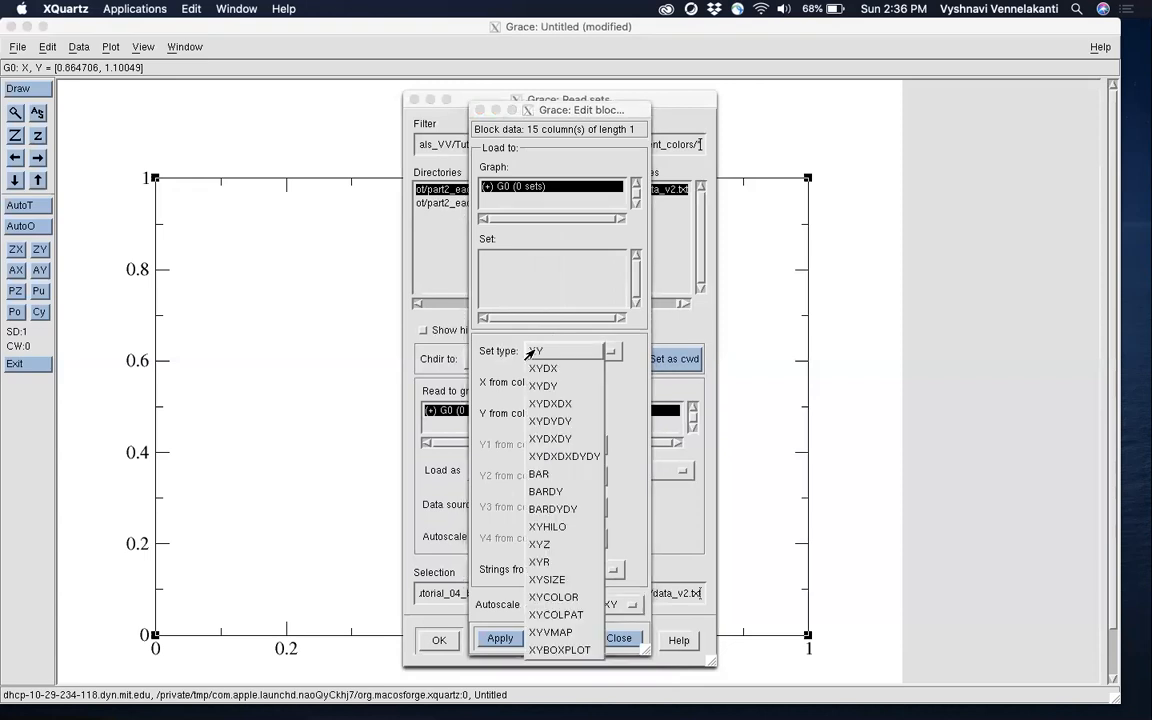
pyautogui.click(548, 472)
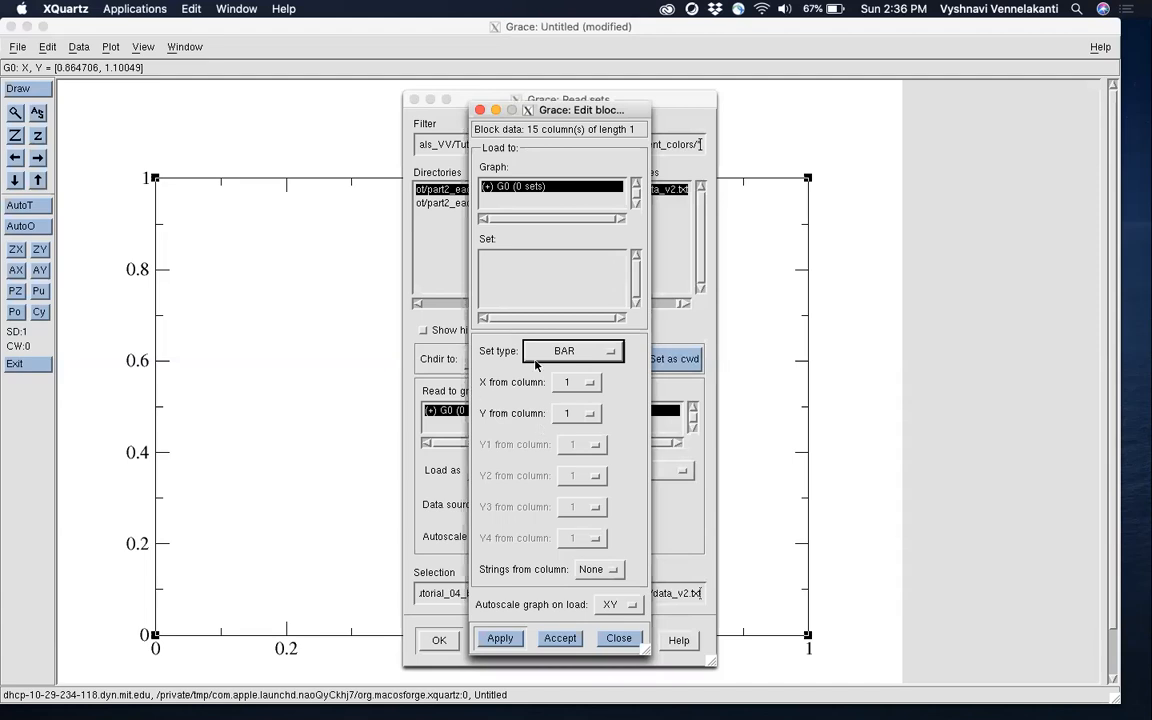
pyautogui.click(571, 352)
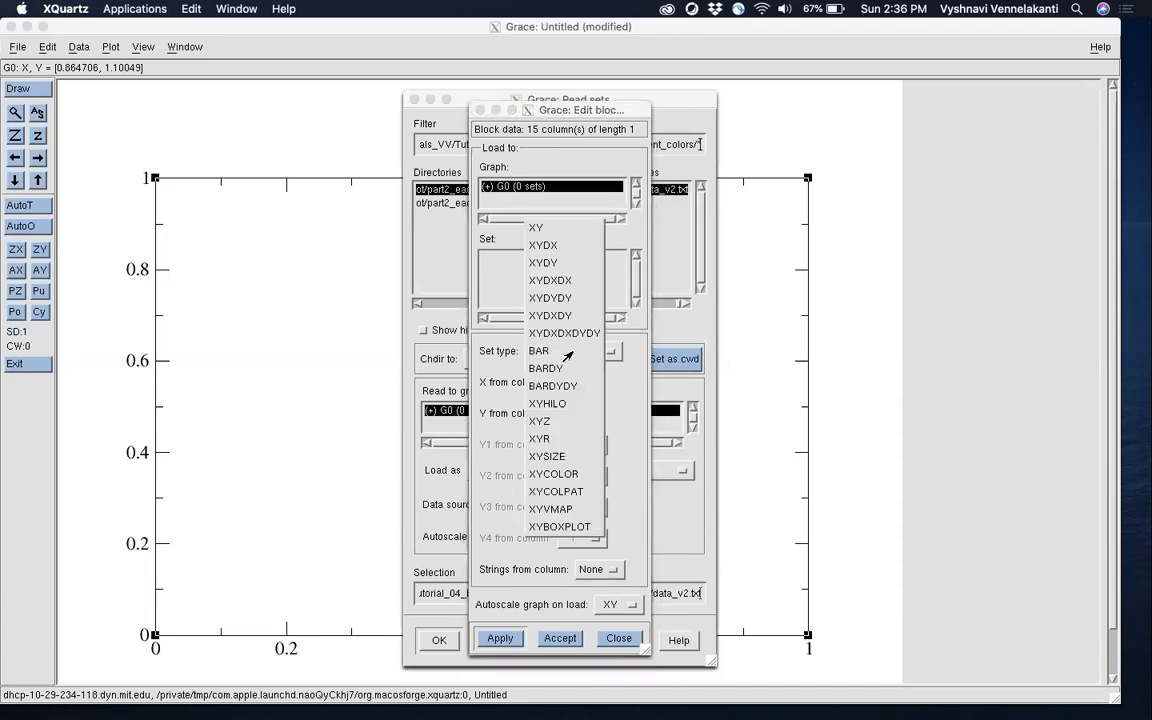
pyautogui.click(568, 366)
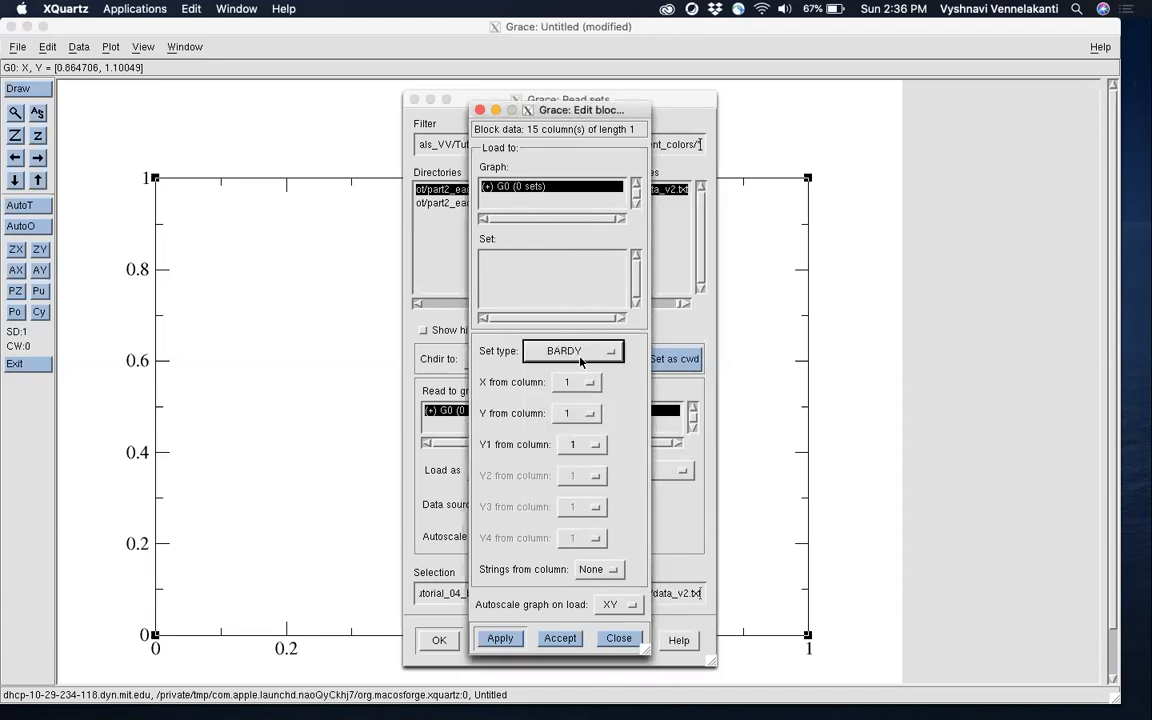
# Load the set with X from column 1, Y from column 2 and Y1 from column 3, and close the import dialogs
pyautogui.click(566, 384)
pyautogui.click(562, 382)
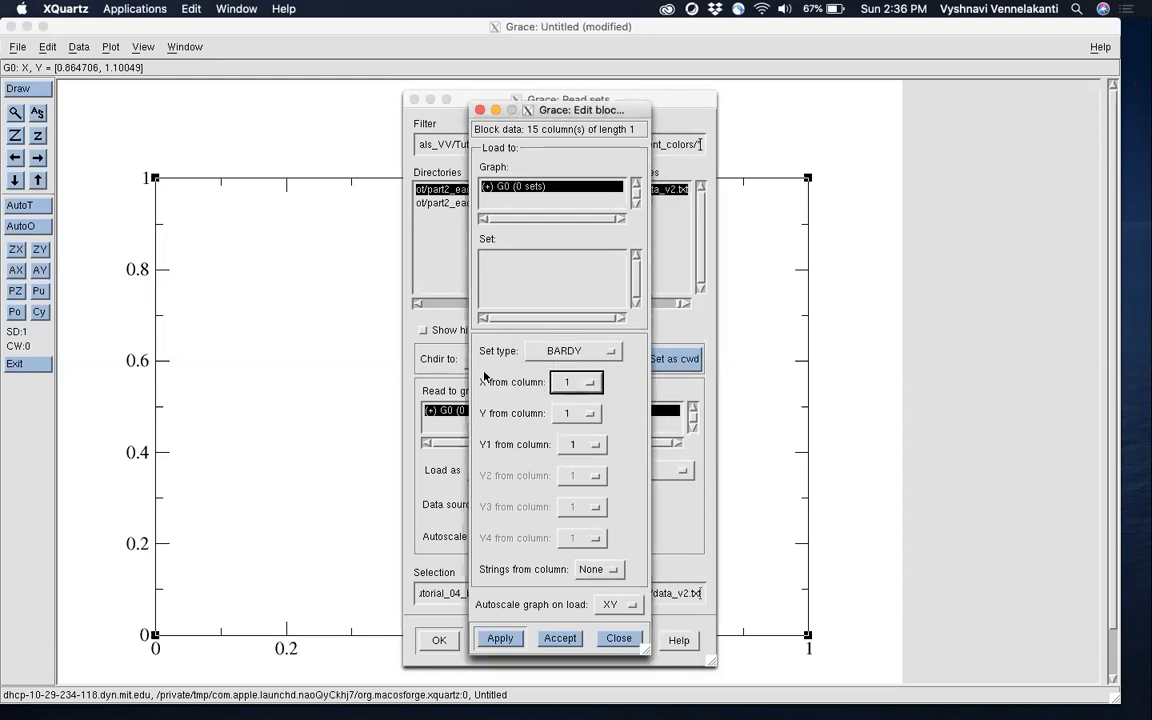
pyautogui.click(568, 416)
pyautogui.click(586, 432)
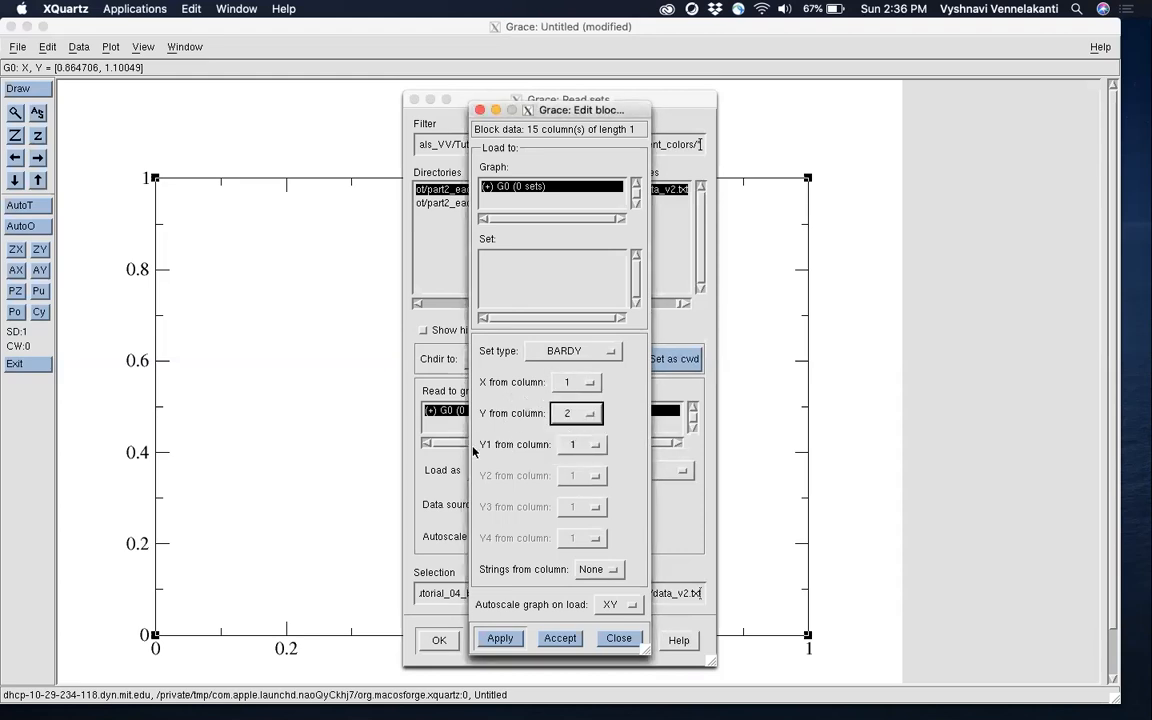
pyautogui.click(572, 444)
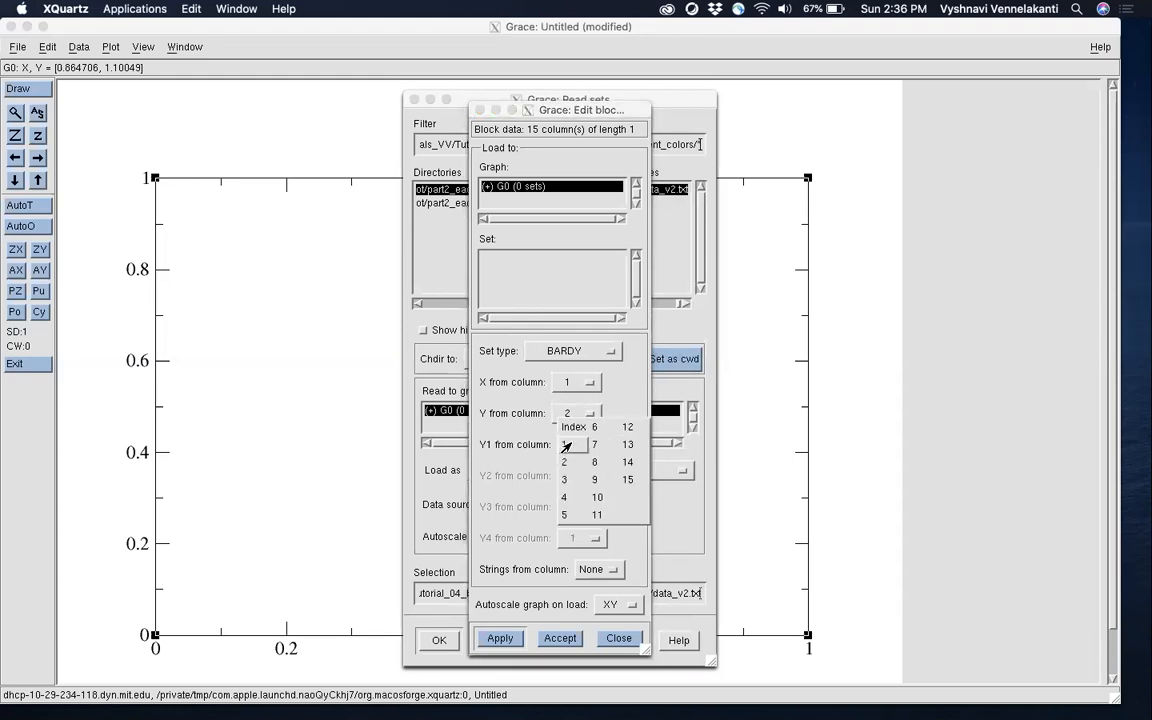
pyautogui.click(572, 479)
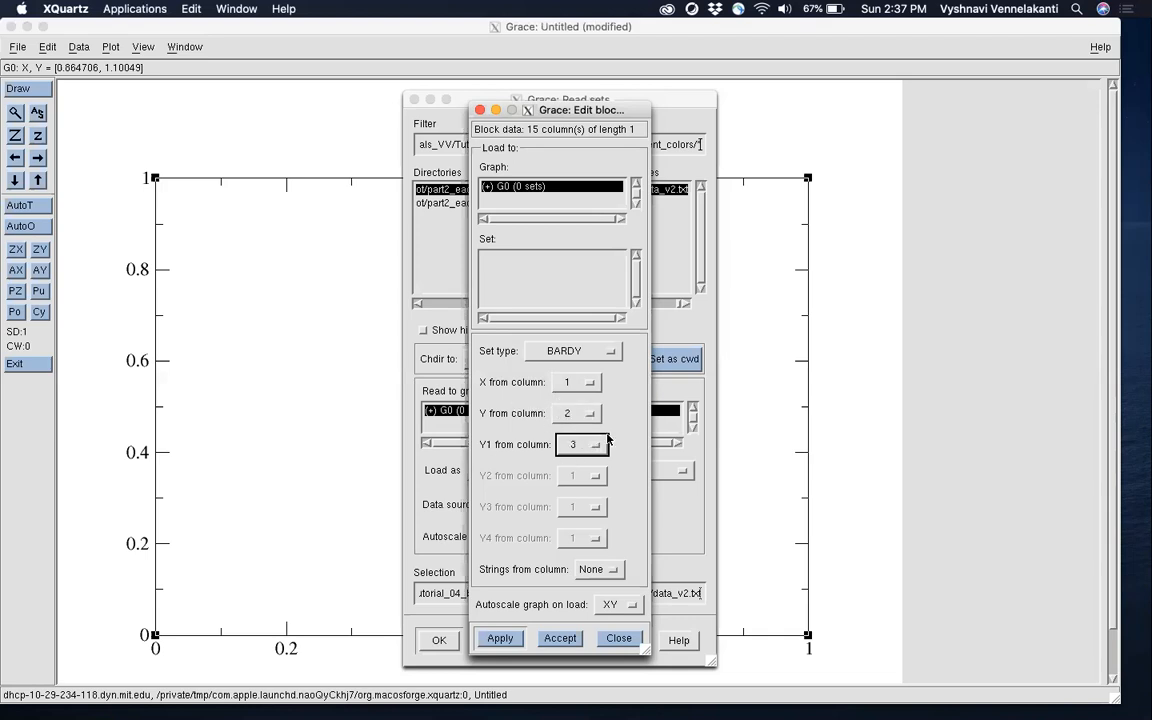
pyautogui.click(550, 637)
pyautogui.click(415, 100)
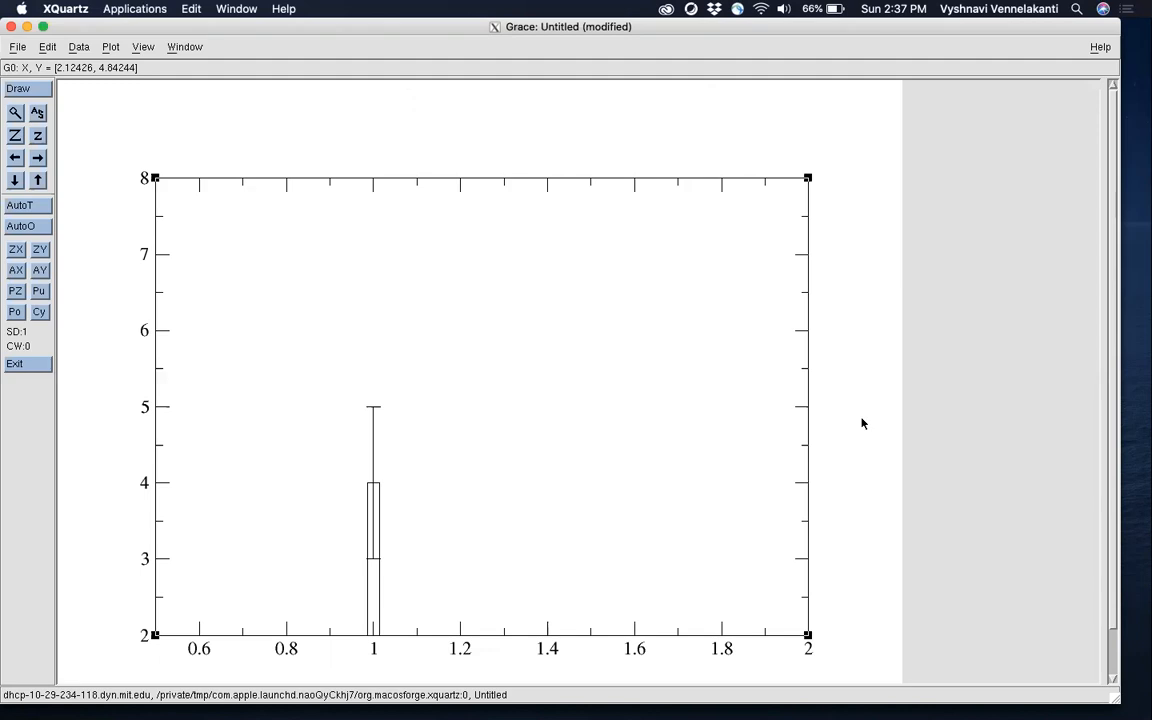
pyautogui.moveTo(798, 26); pyautogui.dragTo(727, 26)
pyautogui.doubleClick(635, 172)
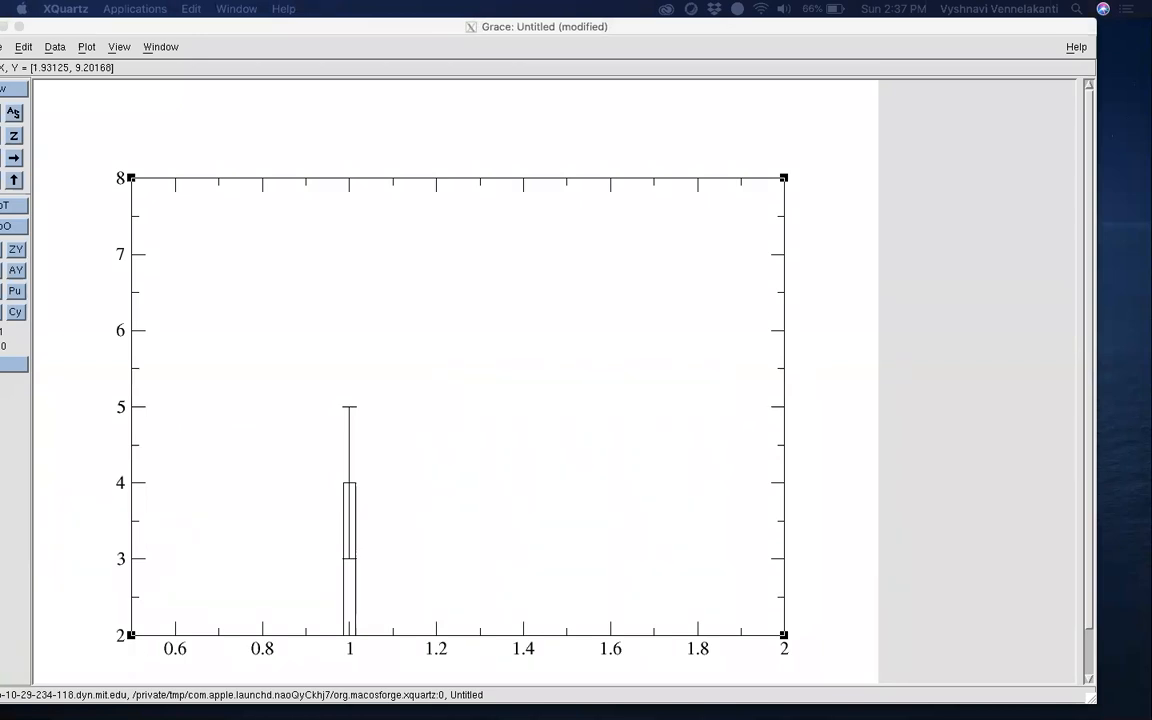
pyautogui.moveTo(398, 26); pyautogui.dragTo(433, 27)
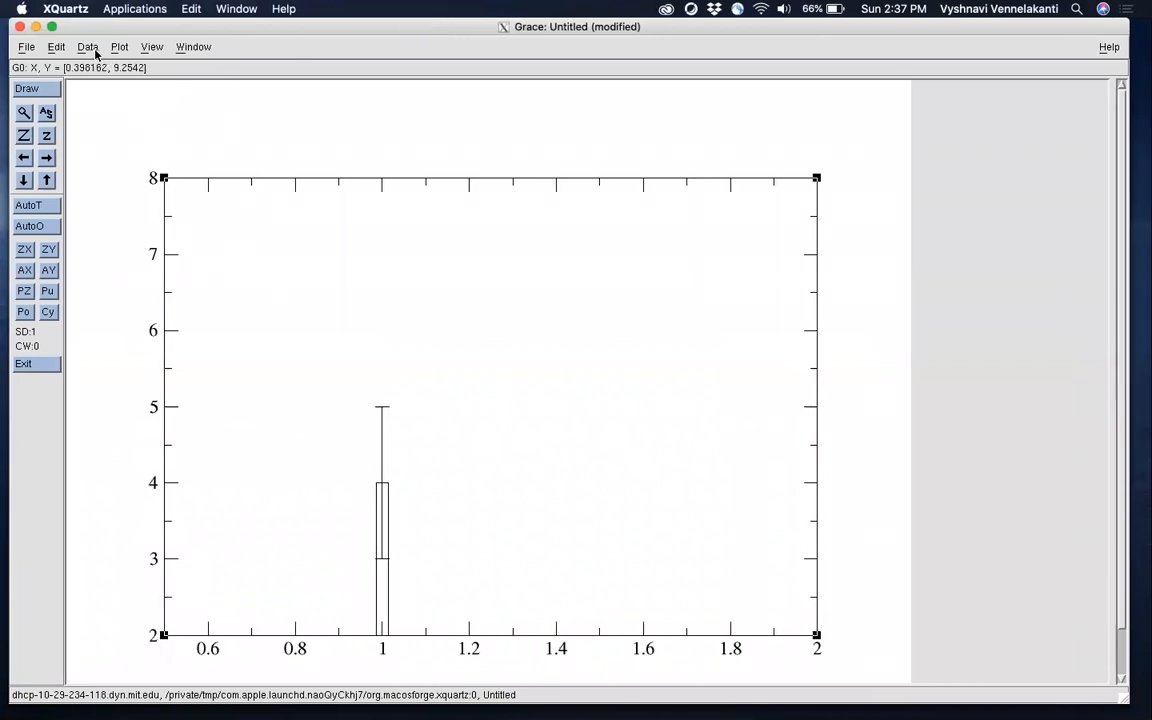
# Arrange the graphs in a matrix with 5 rows, adding graphs as needed to fill it
pyautogui.click(56, 46)
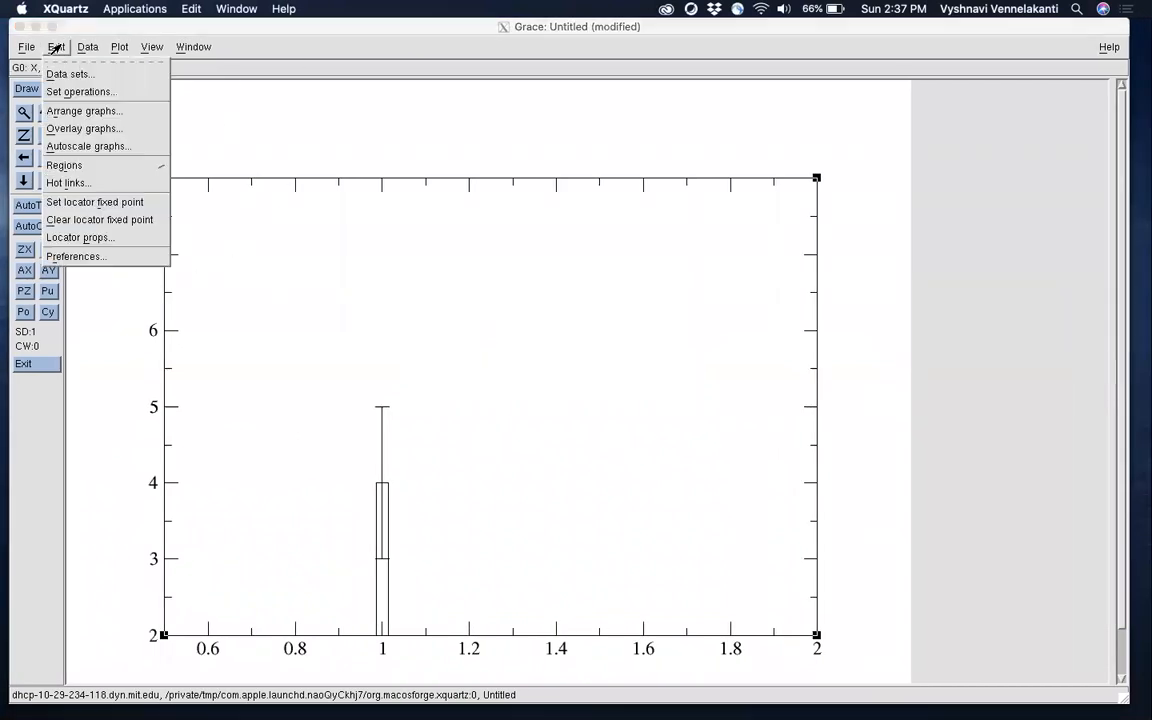
pyautogui.click(70, 111)
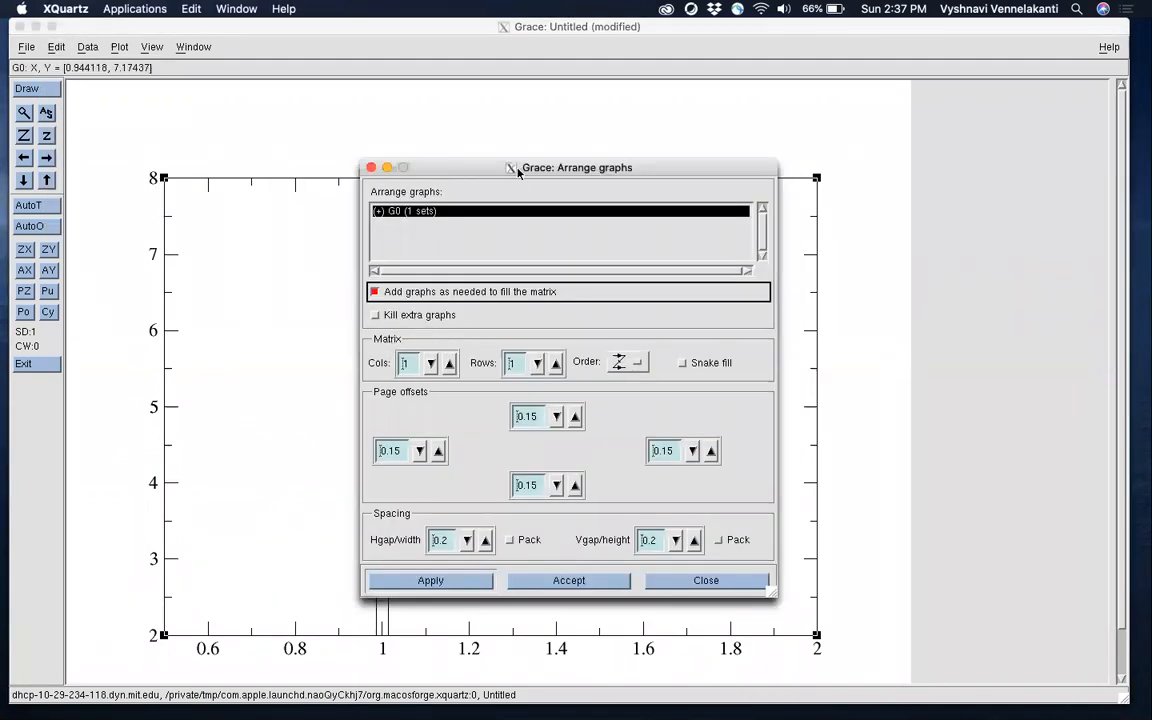
pyautogui.moveTo(479, 167); pyautogui.dragTo(726, 96)
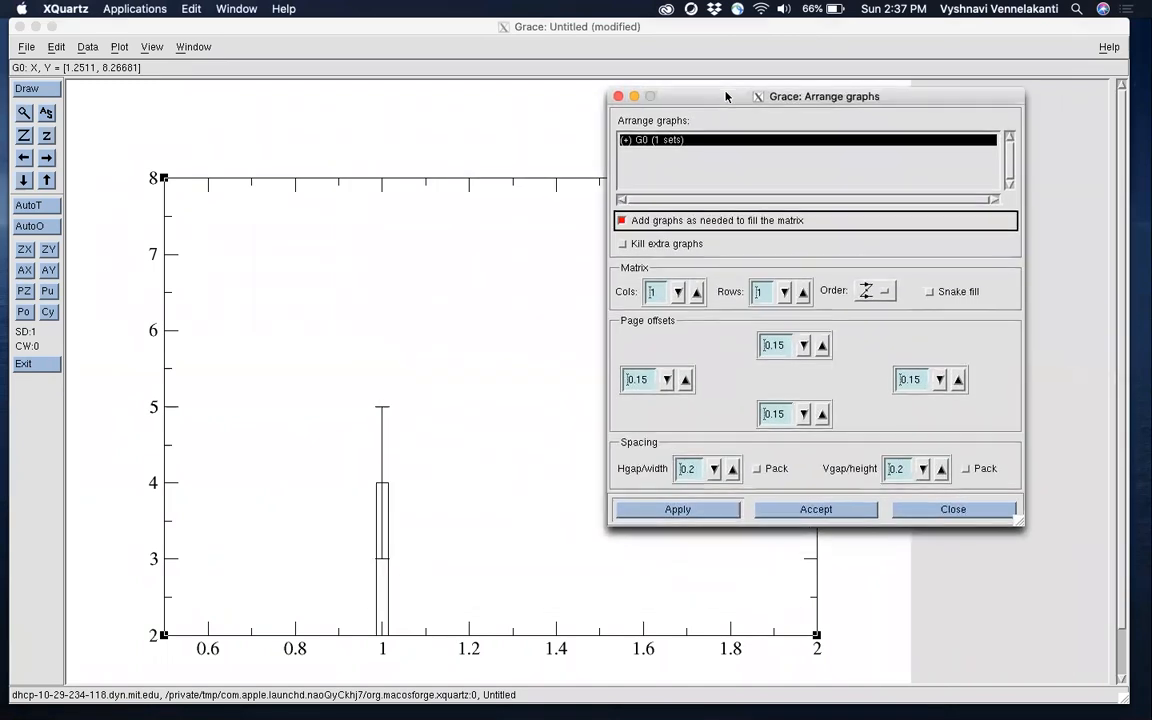
pyautogui.click(770, 292)
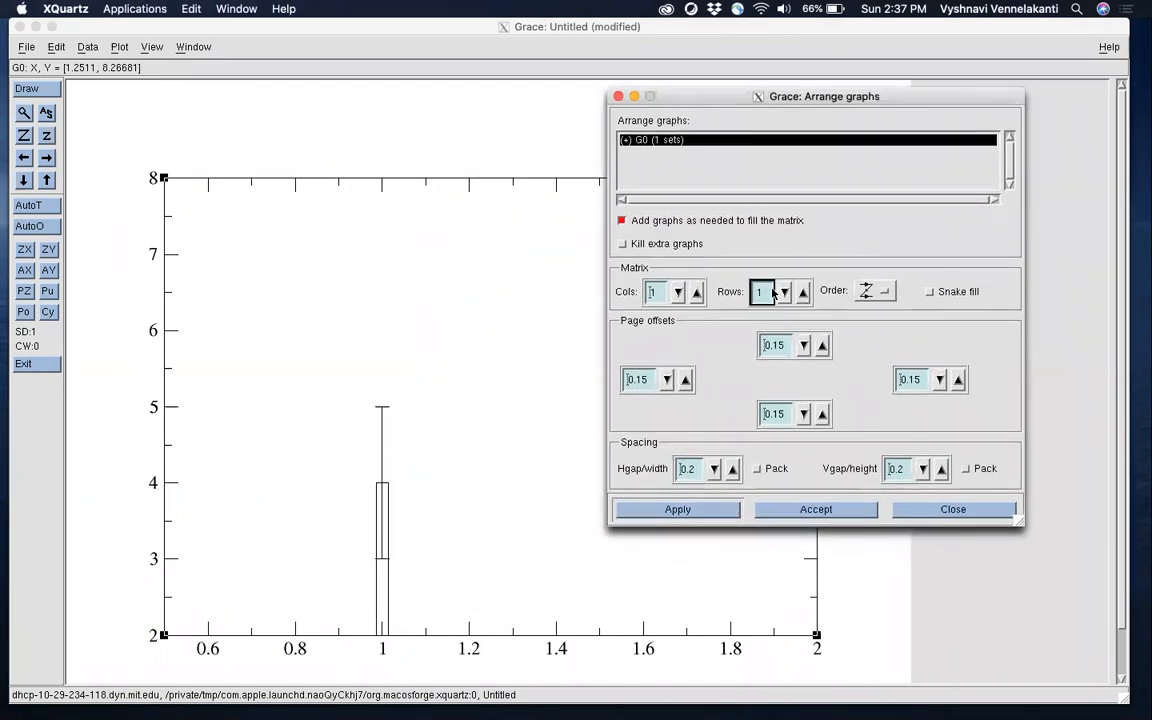
pyautogui.press('BackSpace')
pyautogui.write('5')
pyautogui.click(781, 510)
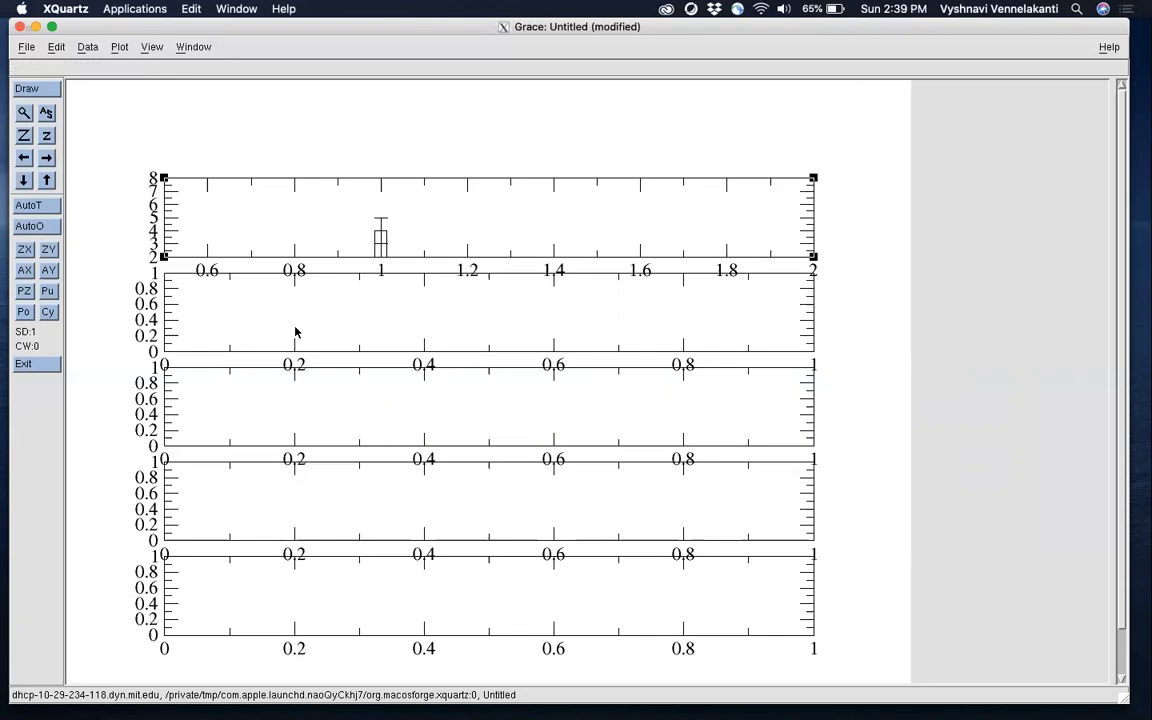
# Start an ASCII import of data_v2.txt as block data into graph G1
pyautogui.click(84, 48)
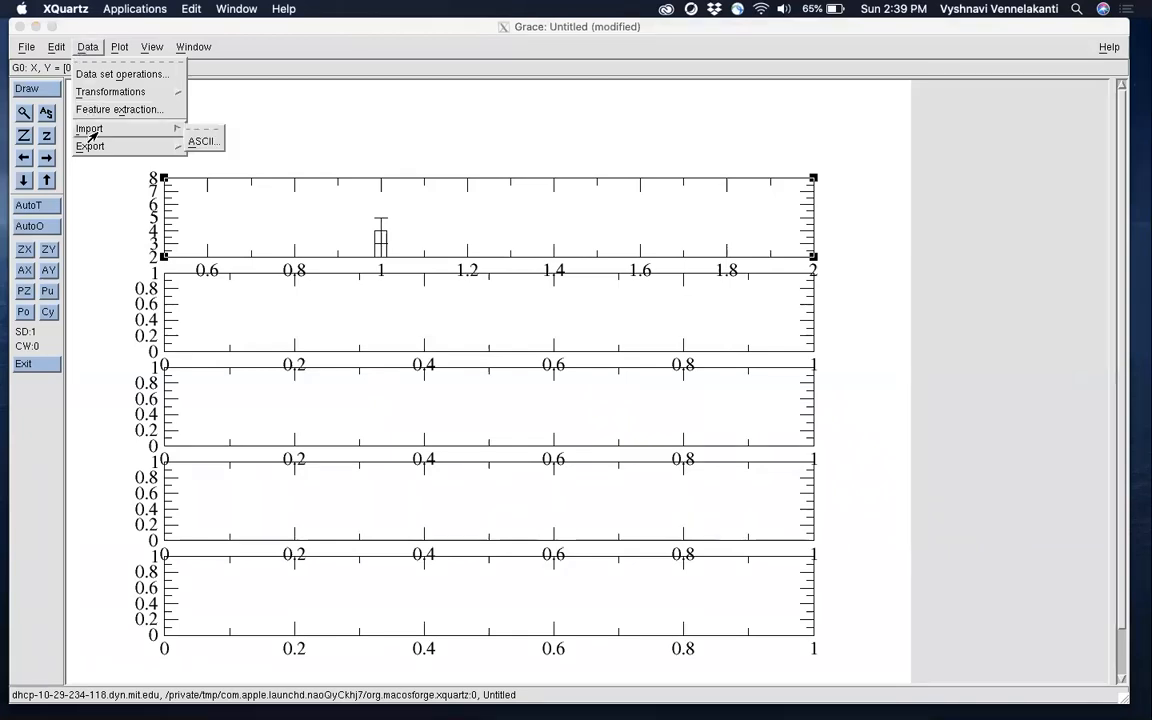
pyautogui.click(200, 141)
pyautogui.click(663, 207)
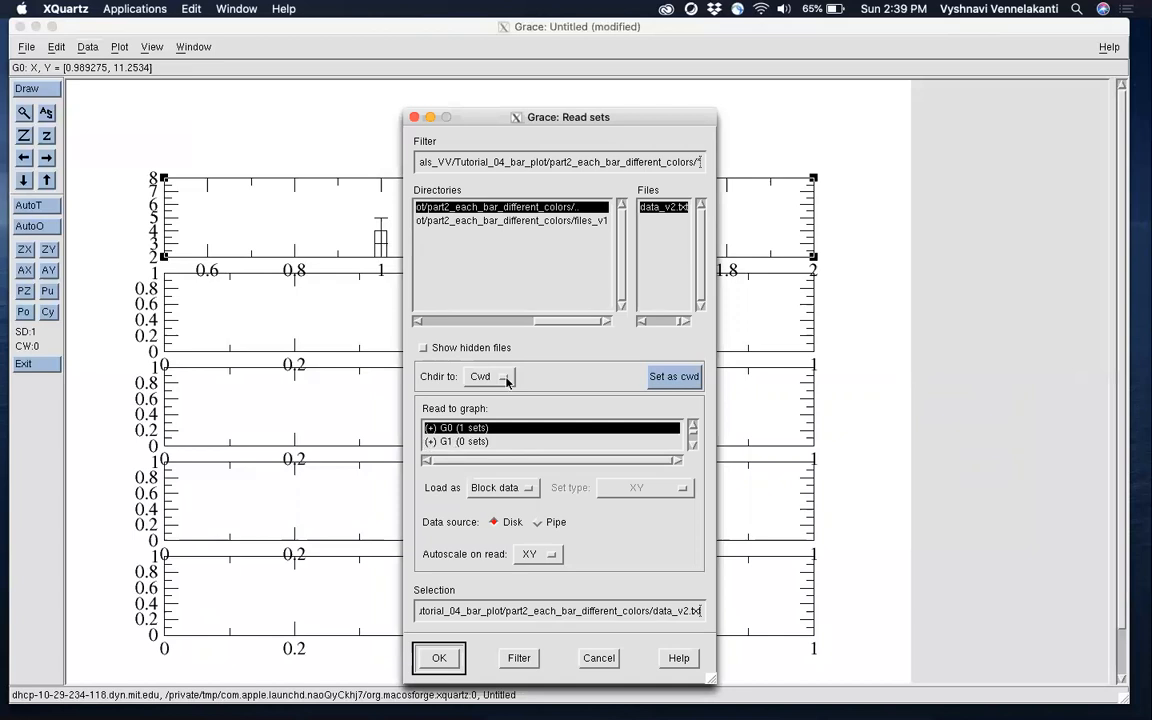
pyautogui.click(456, 443)
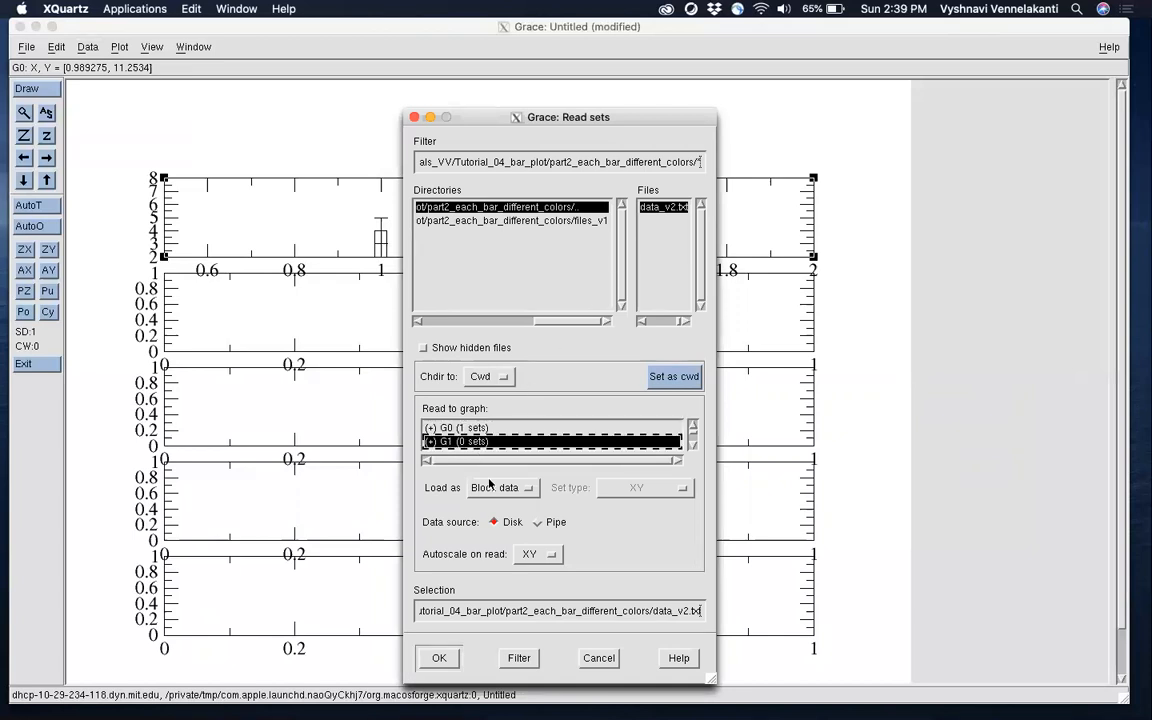
pyautogui.click(439, 657)
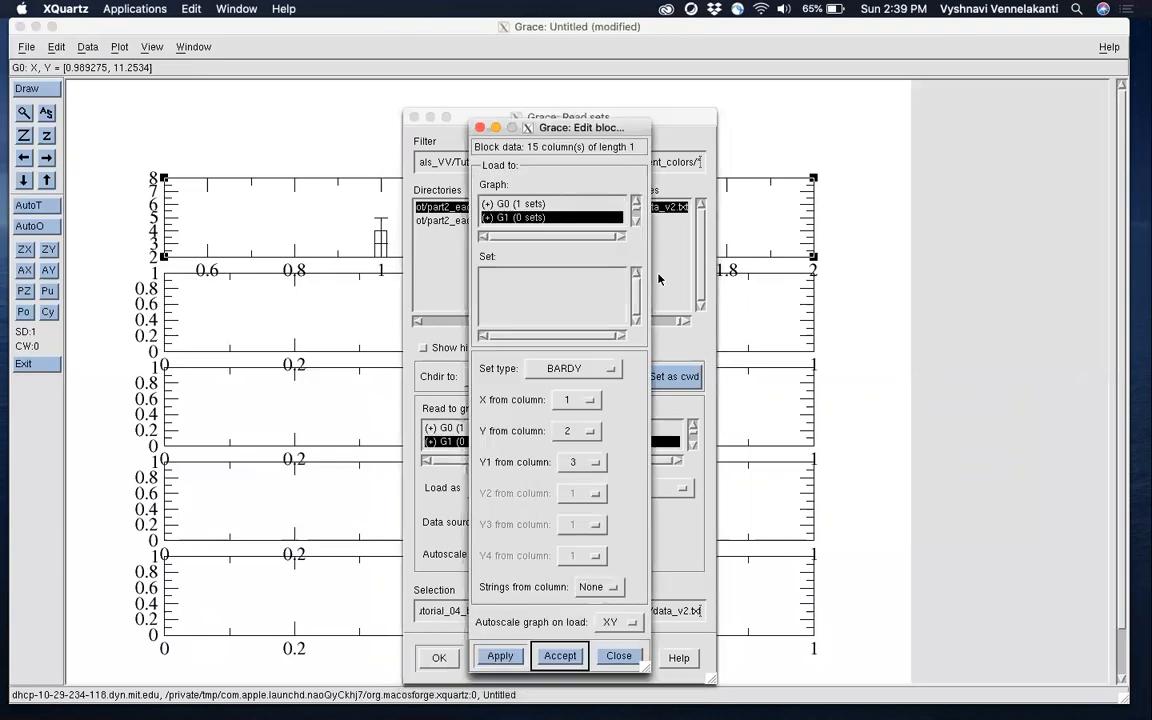
# Load the G1 BARDY set with X from column 4, Y from column 5 and Y1 from column 6
pyautogui.click(577, 401)
pyautogui.click(567, 454)
pyautogui.click(573, 435)
pyautogui.click(566, 483)
pyautogui.click(573, 462)
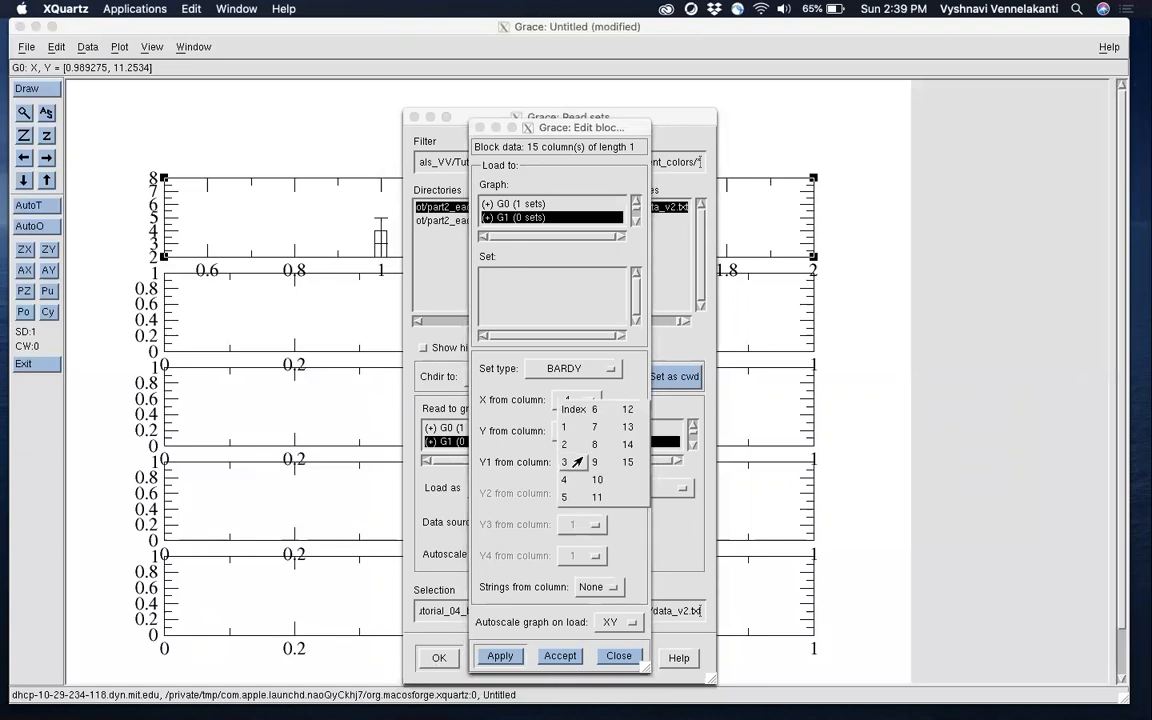
pyautogui.click(594, 410)
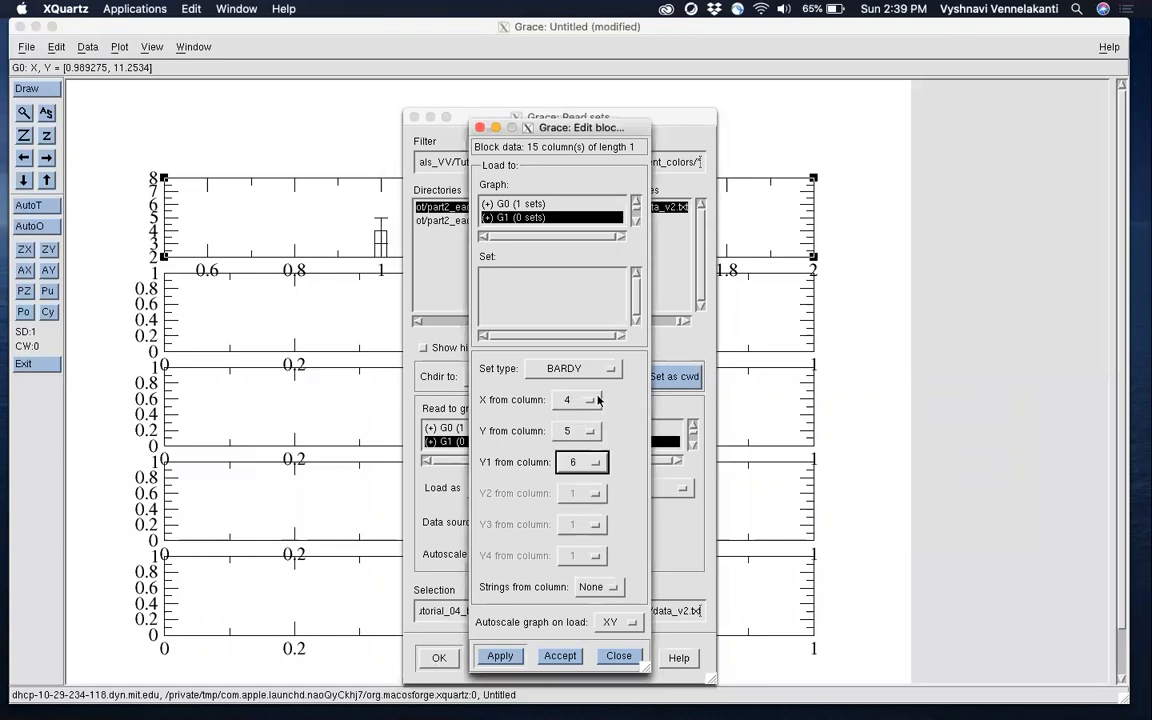
pyautogui.click(556, 655)
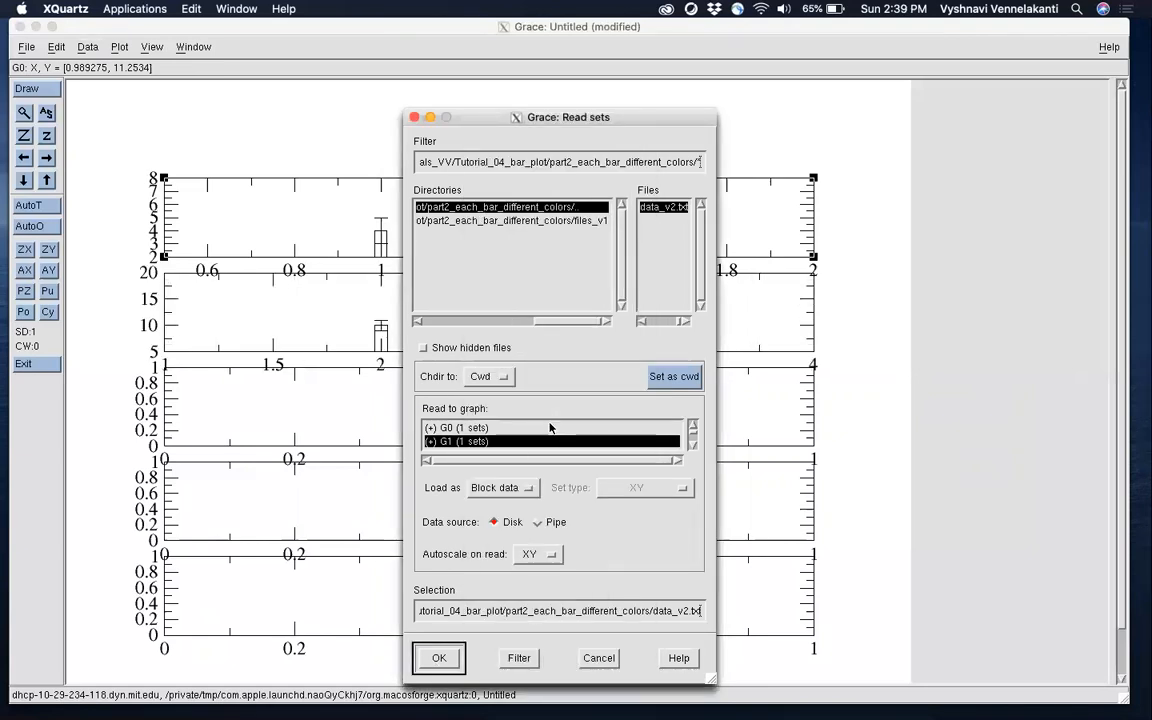
# Choose graph G2 as the import target and read data_v2.txt into it as block data
pyautogui.moveTo(518, 113); pyautogui.dragTo(894, 94)
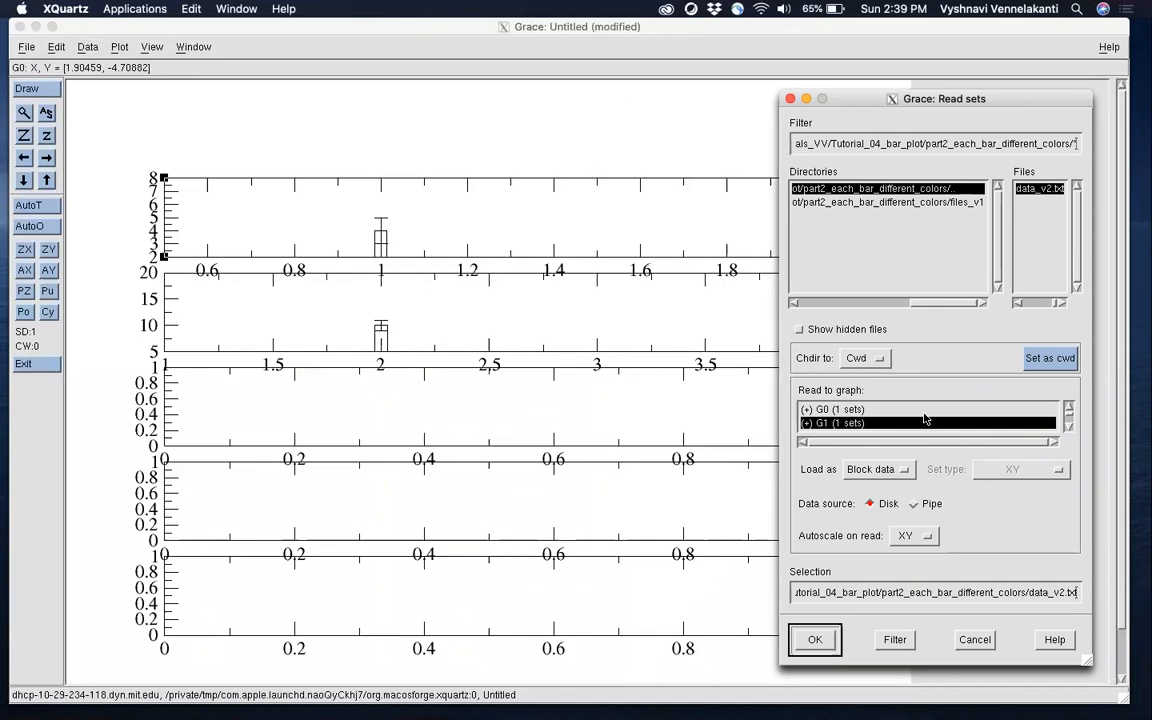
pyautogui.scroll(-3, 924, 418)
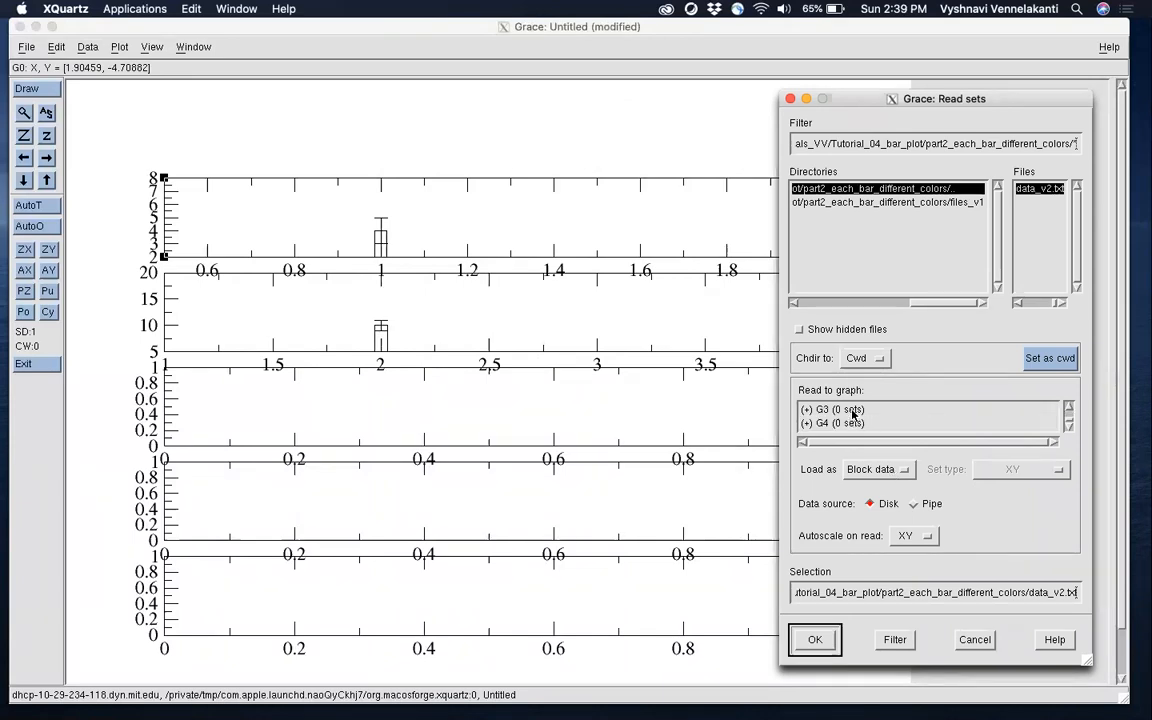
pyautogui.scroll(3, 853, 414)
pyautogui.click(1069, 429)
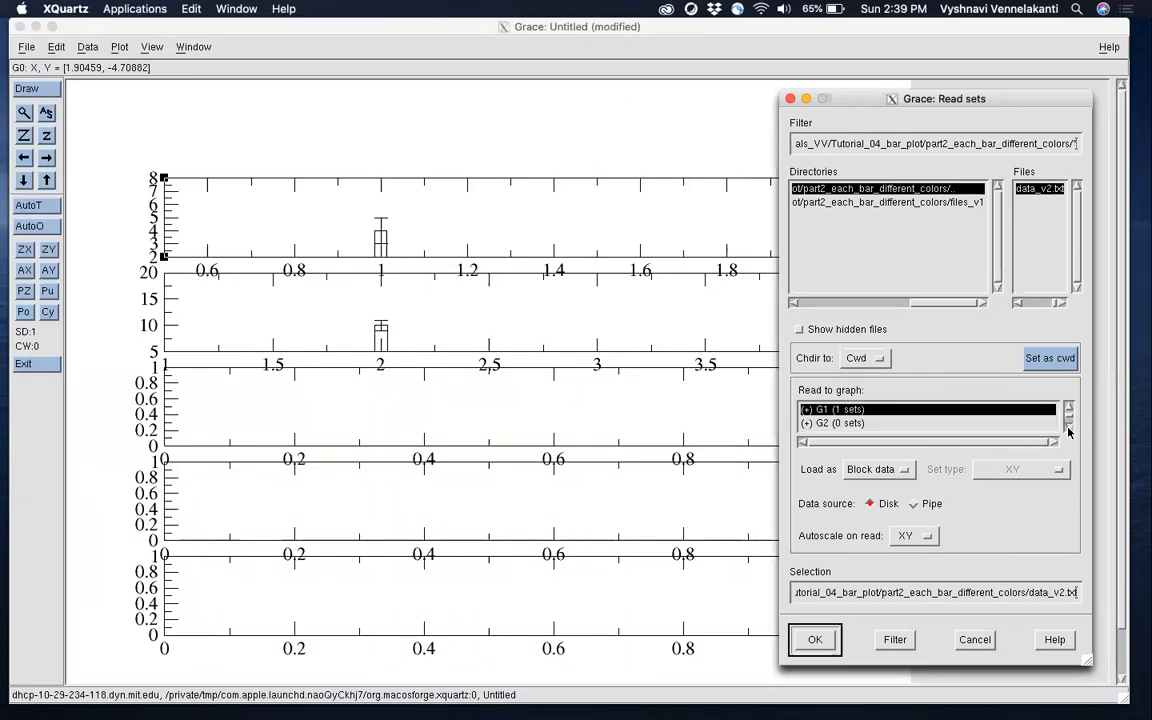
pyautogui.click(851, 423)
pyautogui.click(812, 637)
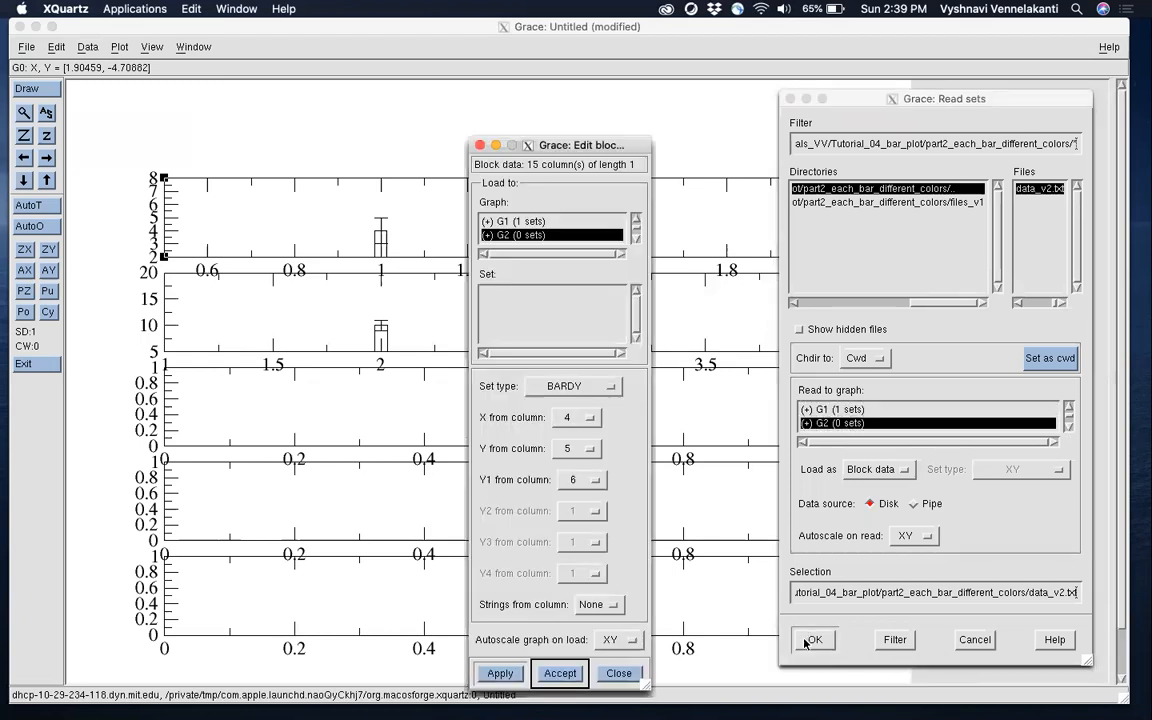
# Load the G2 BARDY set with X from column 7, Y from column 8 and Y1 from column 9
pyautogui.click(573, 425)
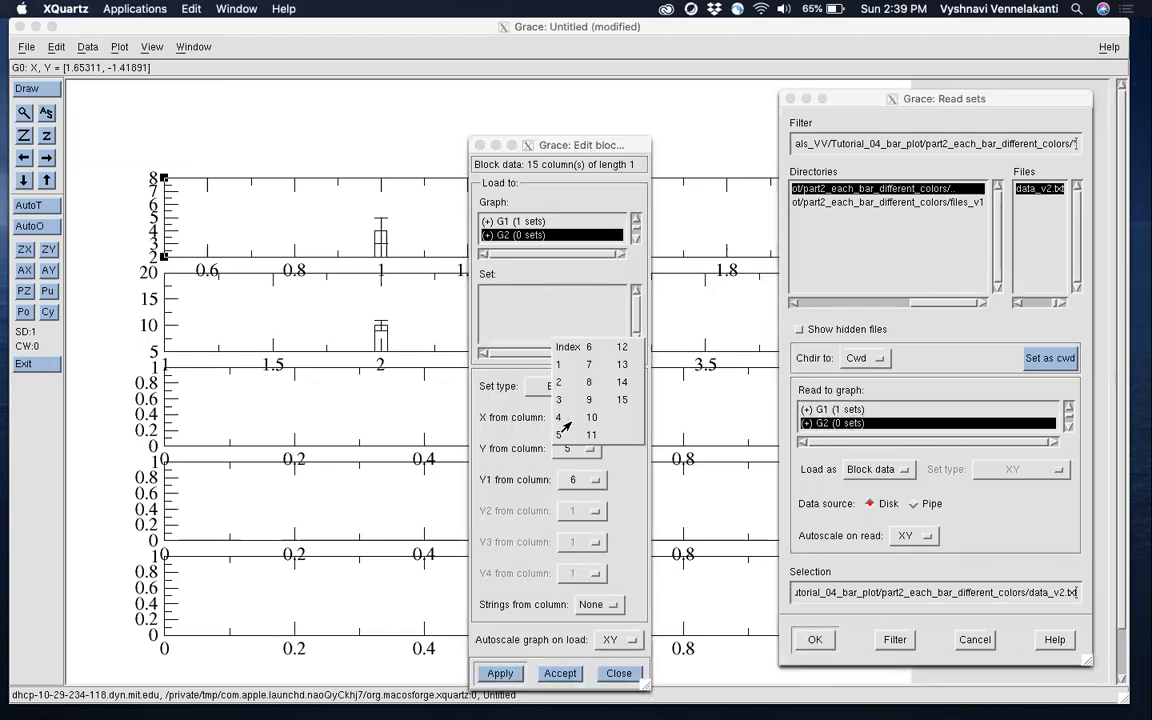
pyautogui.click(590, 372)
pyautogui.click(570, 449)
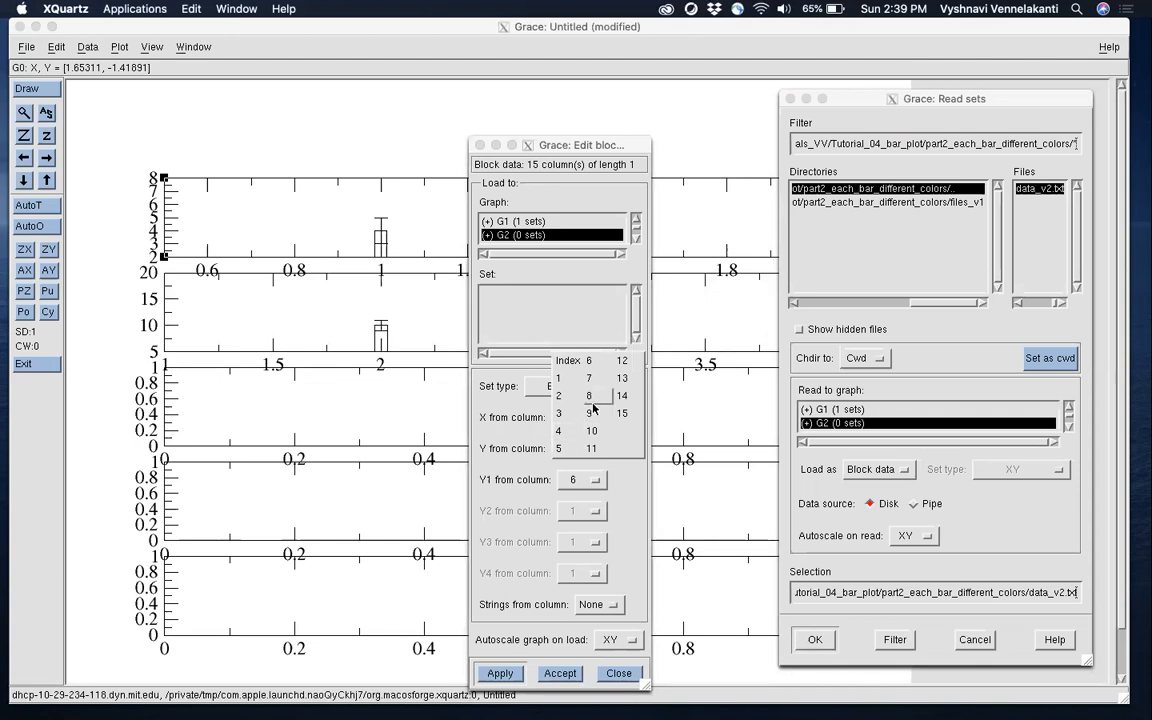
pyautogui.click(589, 396)
pyautogui.click(583, 480)
pyautogui.click(565, 532)
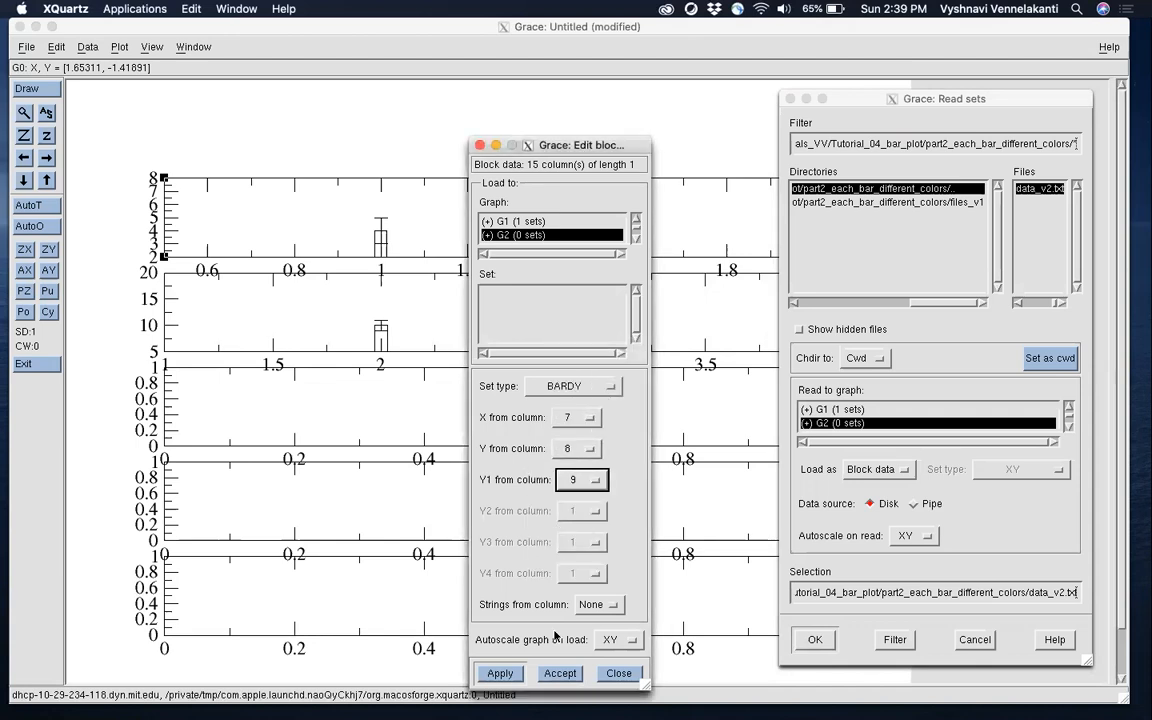
pyautogui.click(553, 673)
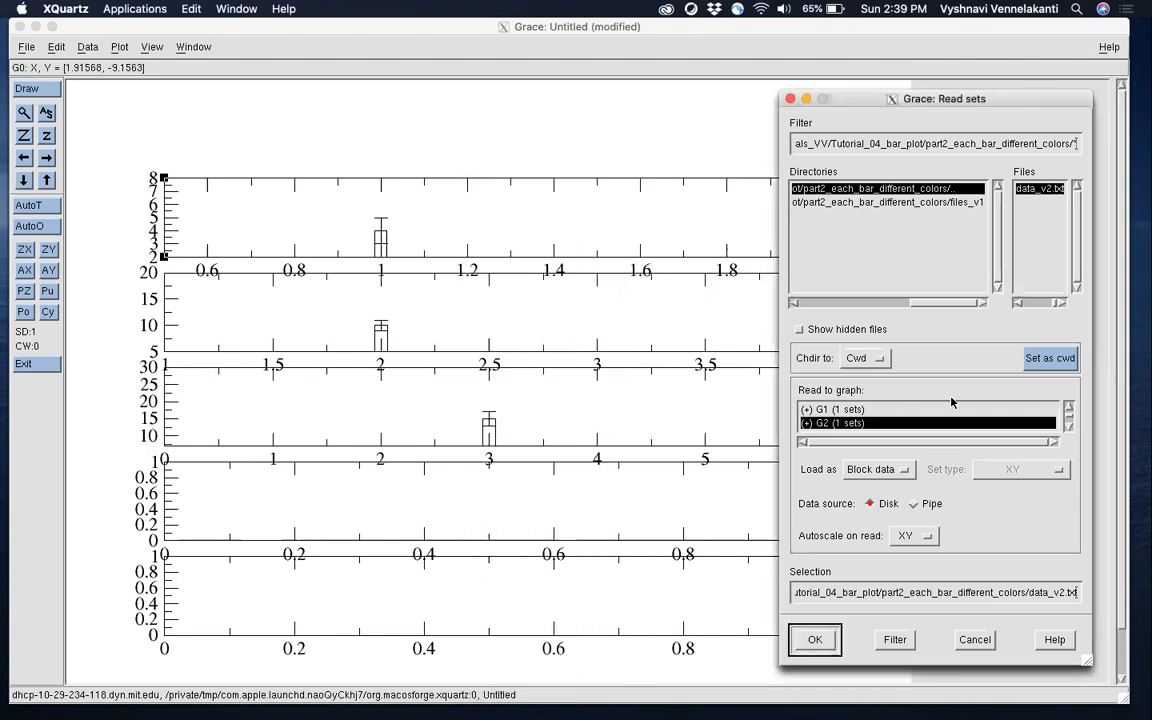
# Read data_v2.txt into graph G3 as a BARDY set with X from column 10, Y from column 11 and Y1 from column 12
pyautogui.click(1068, 425)
pyautogui.click(970, 423)
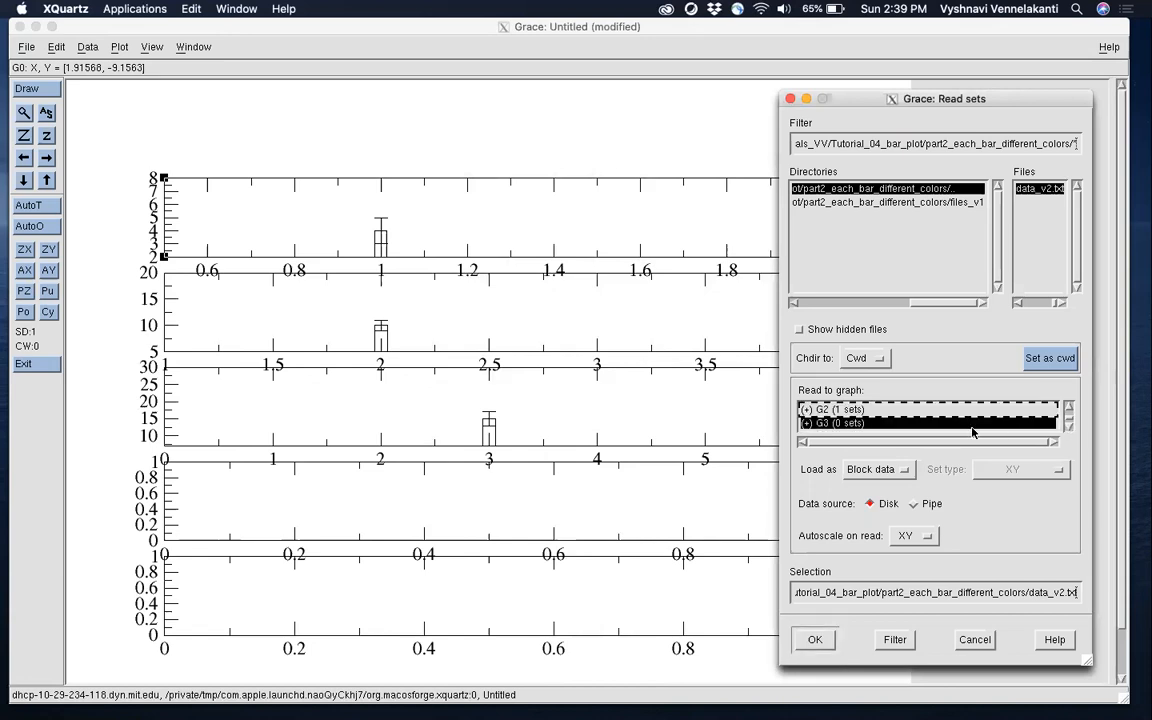
pyautogui.click(820, 641)
pyautogui.click(577, 435)
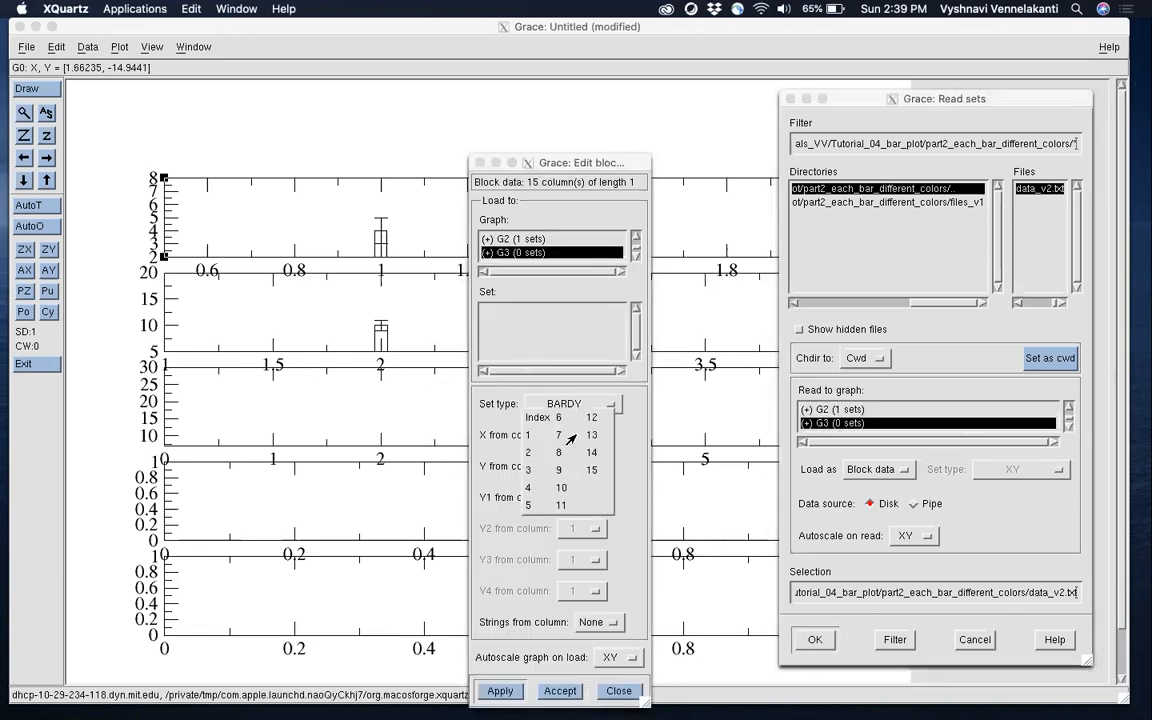
pyautogui.click(571, 490)
pyautogui.click(571, 468)
pyautogui.click(572, 516)
pyautogui.click(573, 499)
pyautogui.click(594, 447)
pyautogui.click(560, 690)
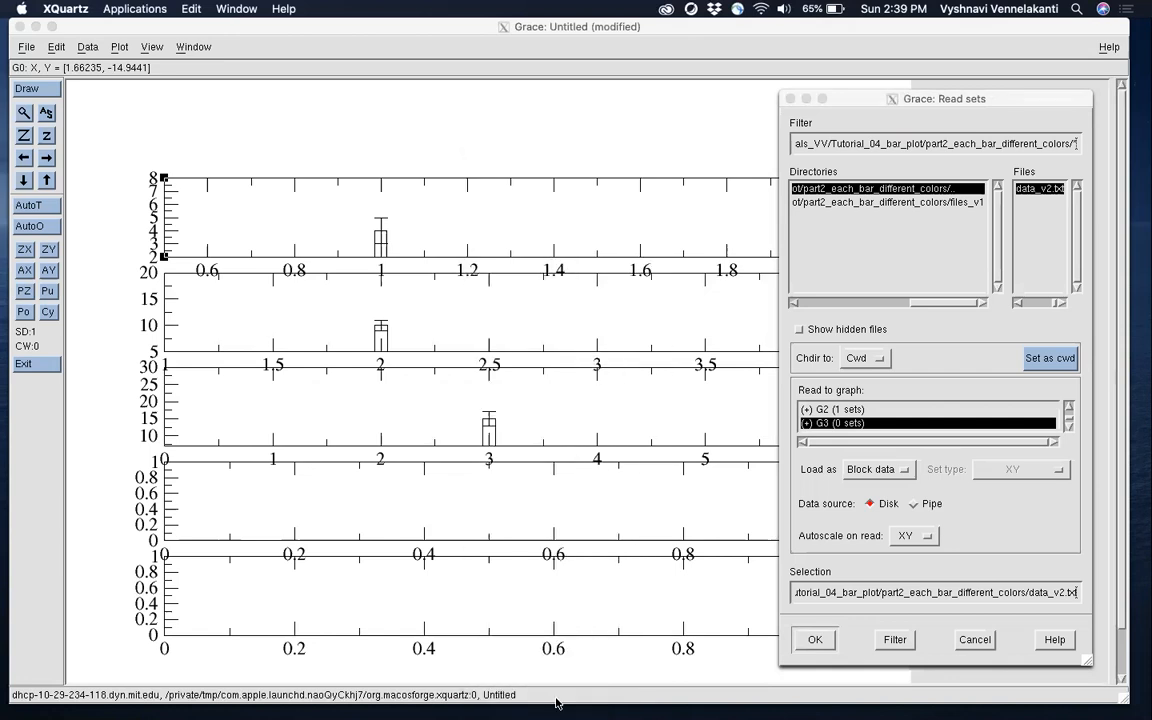
# Read data_v2.txt into graph G4 as BARDY with X from column 13, Y from column 14, Y1 from column 15, and close the import dialog
pyautogui.scroll(-1, 949, 416)
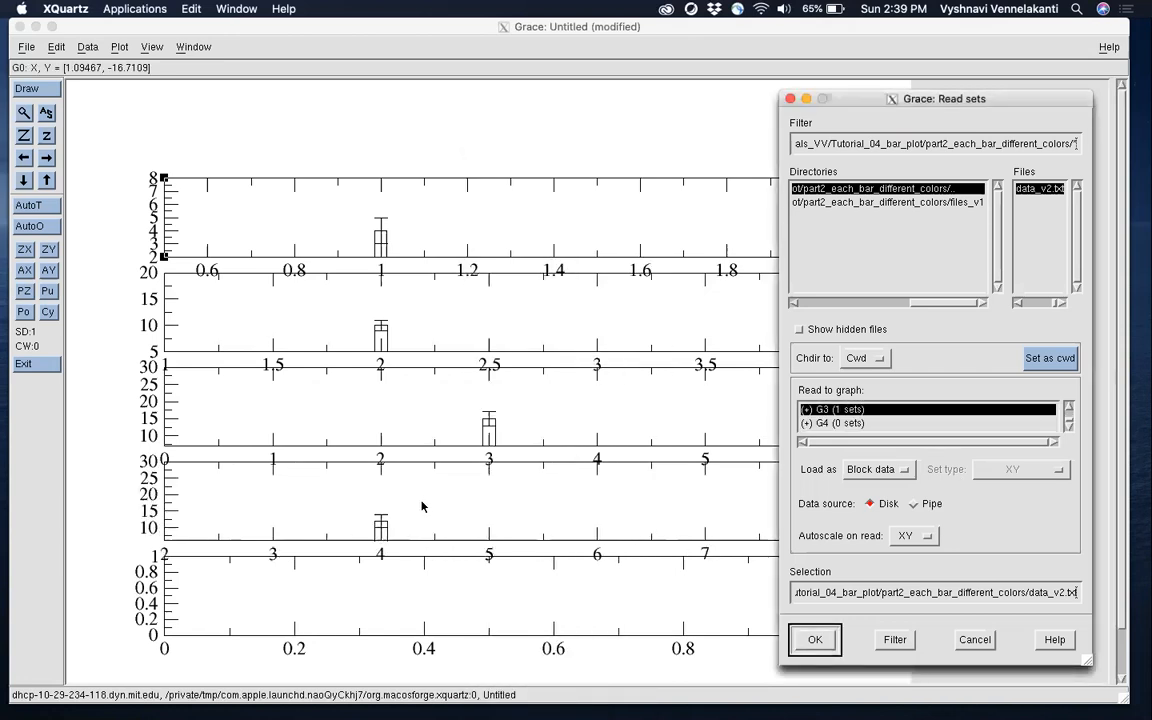
pyautogui.click(919, 425)
pyautogui.click(814, 636)
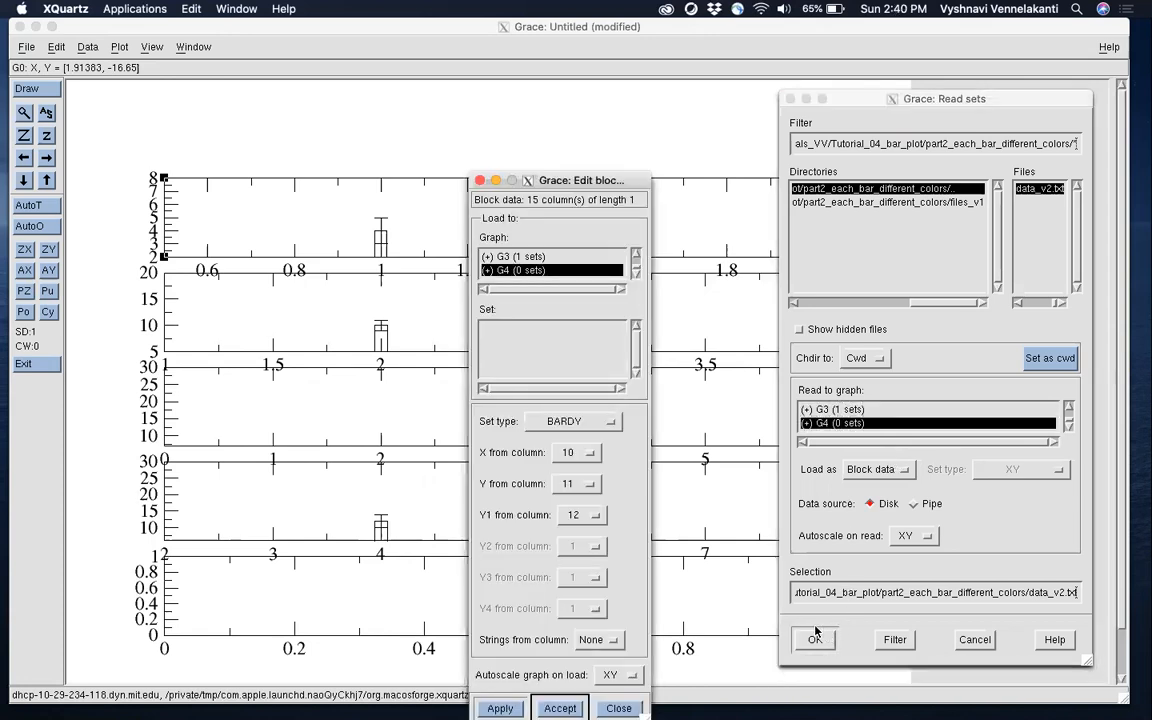
pyautogui.click(584, 450)
pyautogui.click(587, 434)
pyautogui.click(588, 450)
pyautogui.click(591, 413)
pyautogui.click(584, 515)
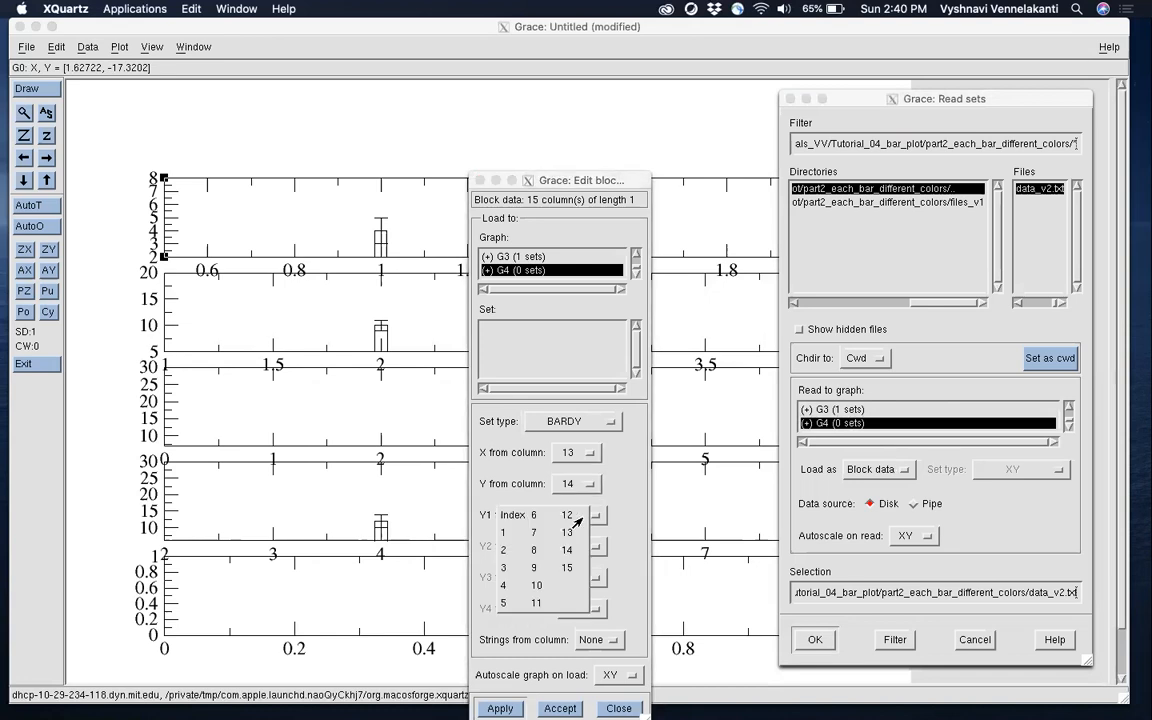
pyautogui.click(588, 567)
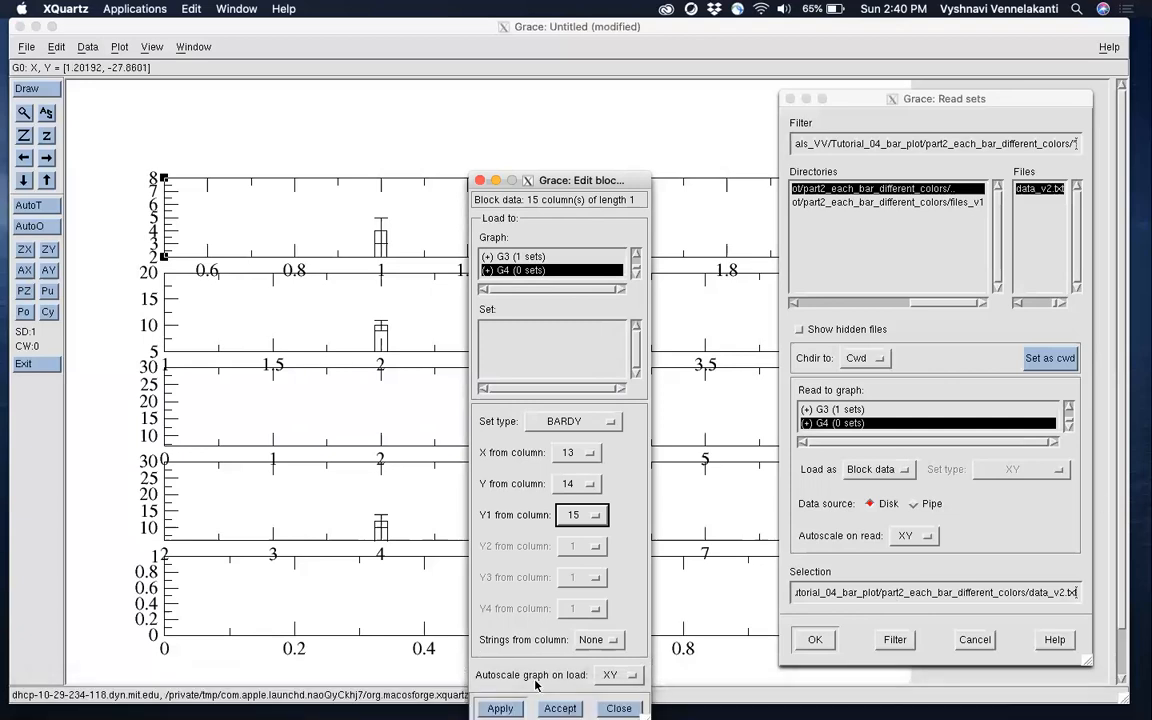
pyautogui.click(555, 704)
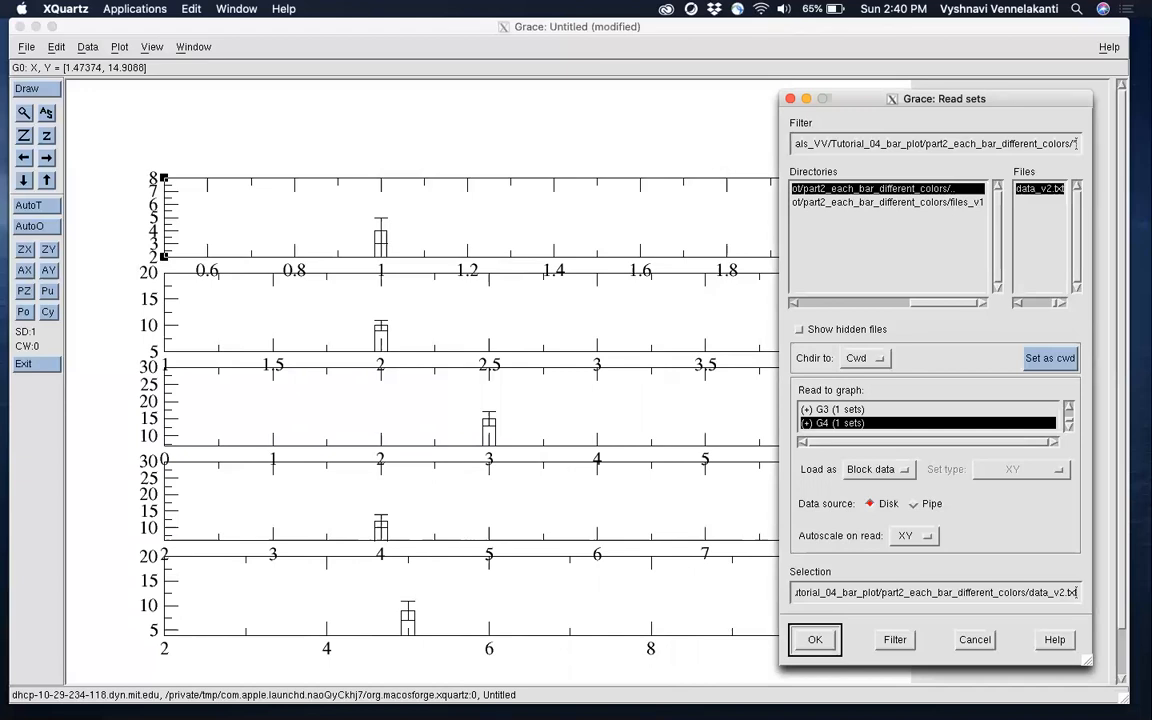
pyautogui.click(922, 362)
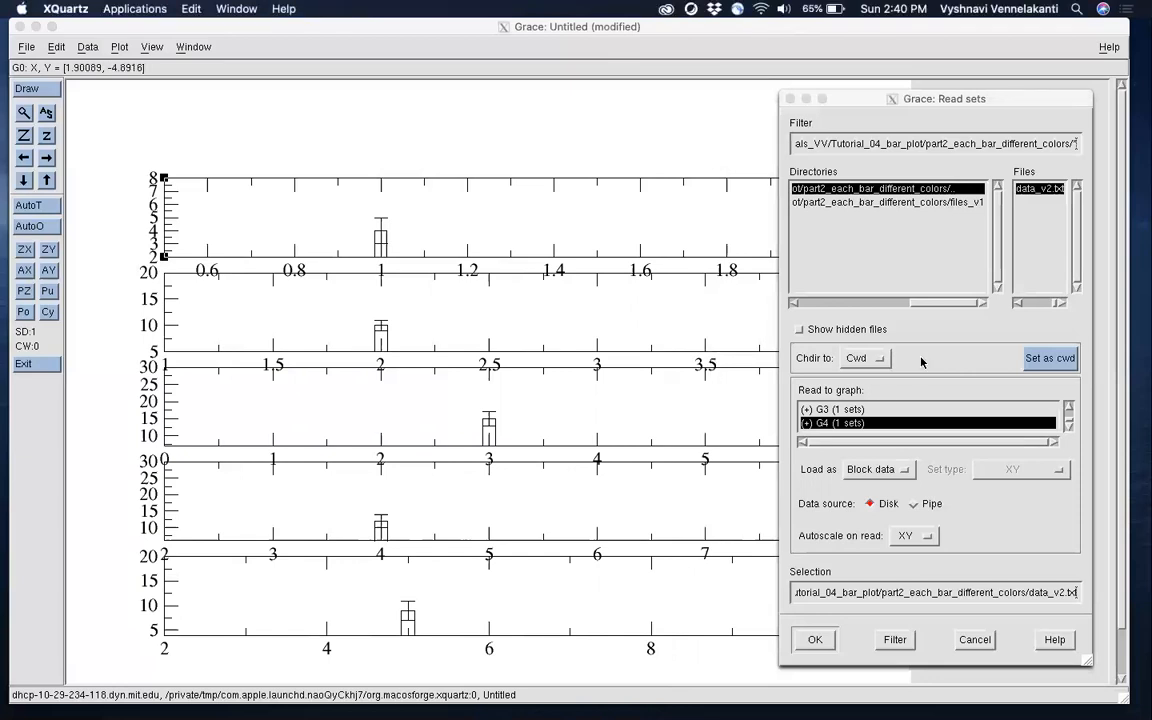
pyautogui.click(790, 99)
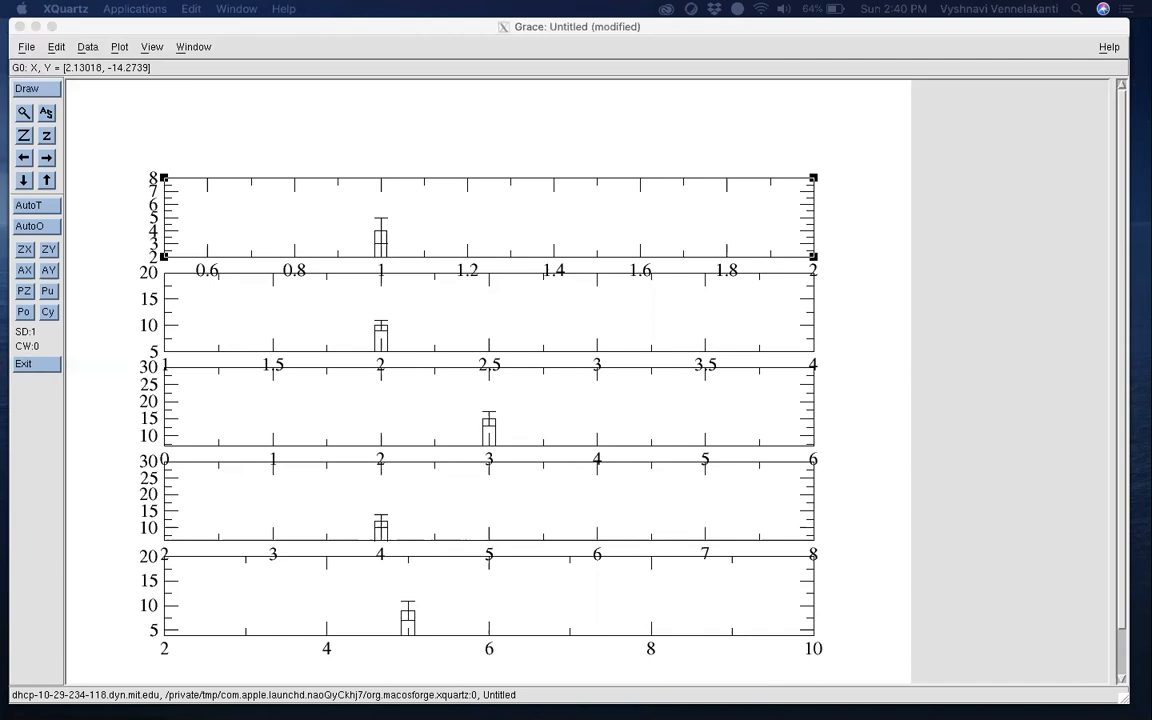
# Open the graph appearance and axis properties for graph G0 and place the dialogs clear of the plots
pyautogui.click(148, 29)
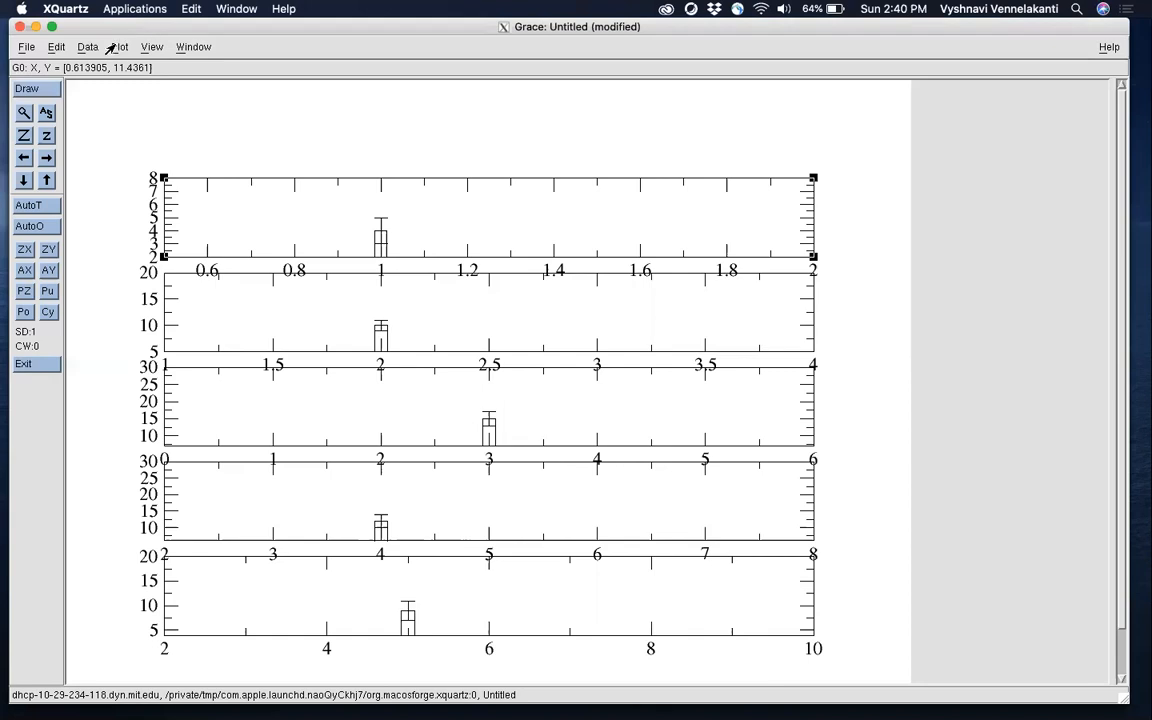
pyautogui.click(112, 47)
pyautogui.click(105, 92)
pyautogui.moveTo(490, 173); pyautogui.dragTo(902, 145)
pyautogui.click(127, 57)
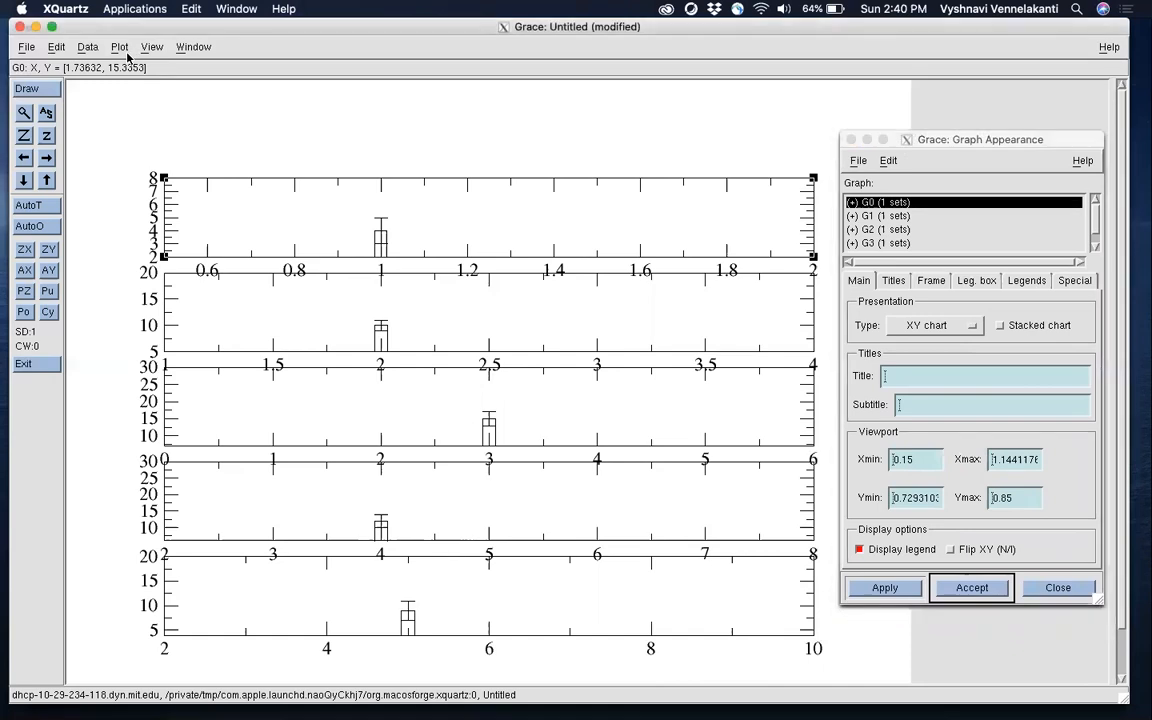
pyautogui.click(116, 47)
pyautogui.click(112, 118)
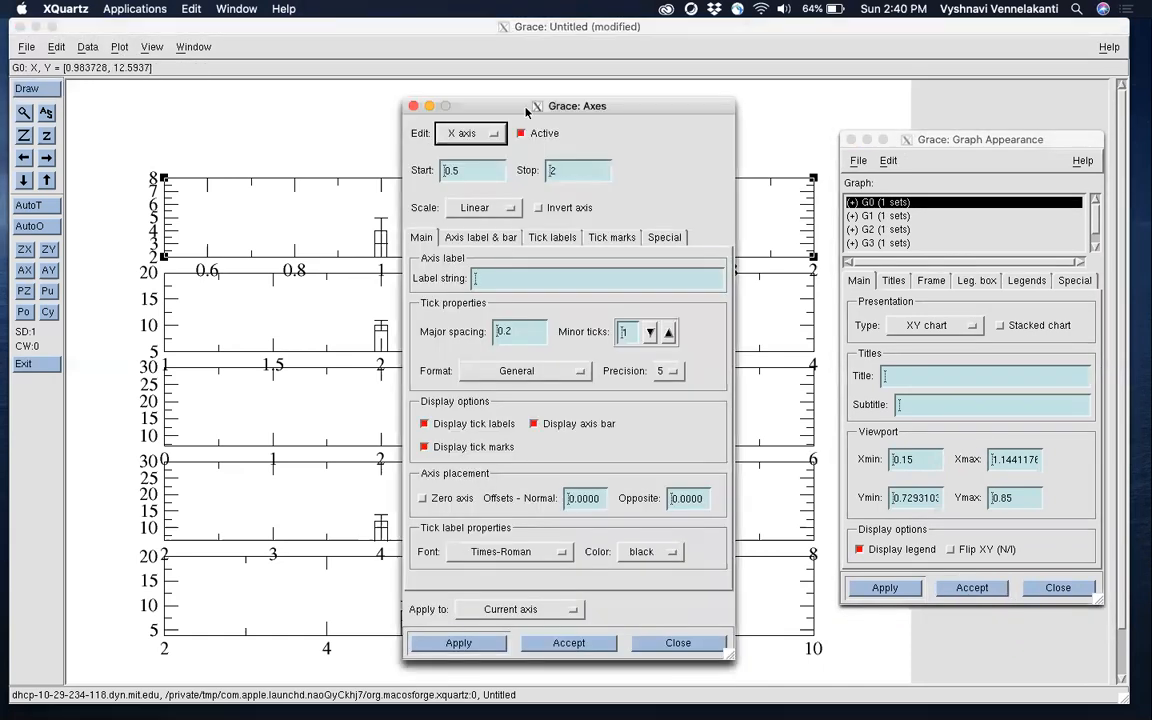
pyautogui.moveTo(527, 112); pyautogui.dragTo(495, 112)
pyautogui.click(922, 204)
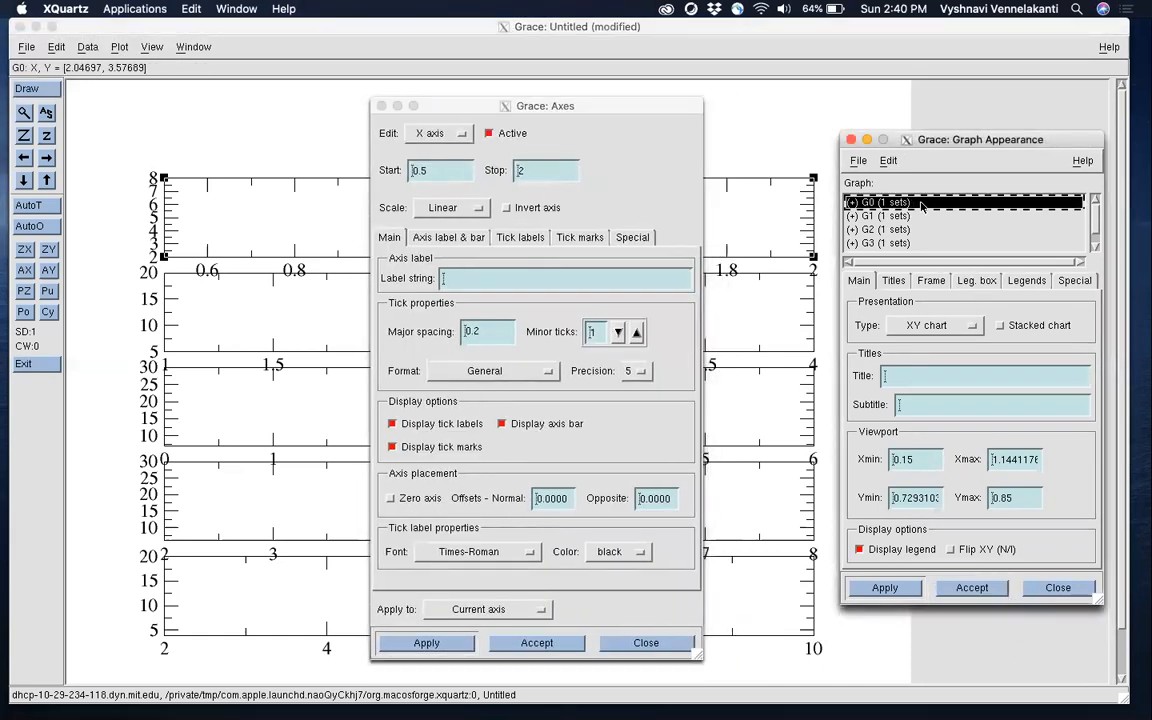
pyautogui.moveTo(547, 110); pyautogui.dragTo(998, 97)
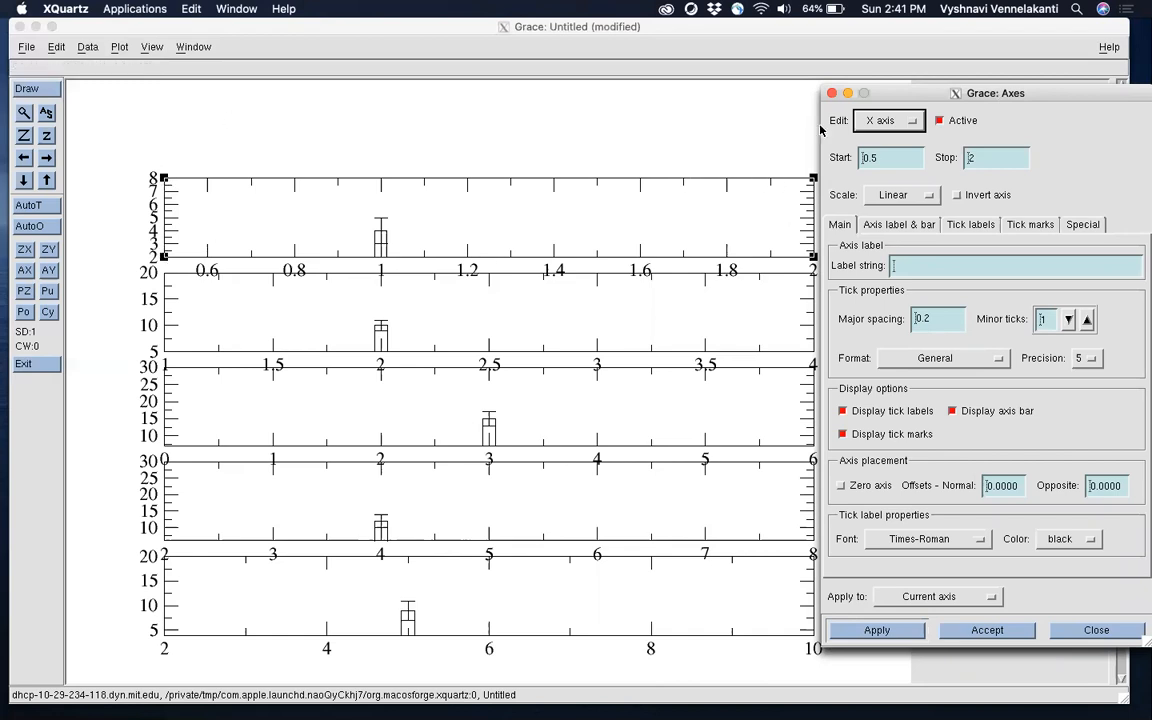
# Set graph G0's X axis to run from 0.5 to 5.5 with a major tick spacing of 1
pyautogui.moveTo(895, 93); pyautogui.dragTo(352, 85)
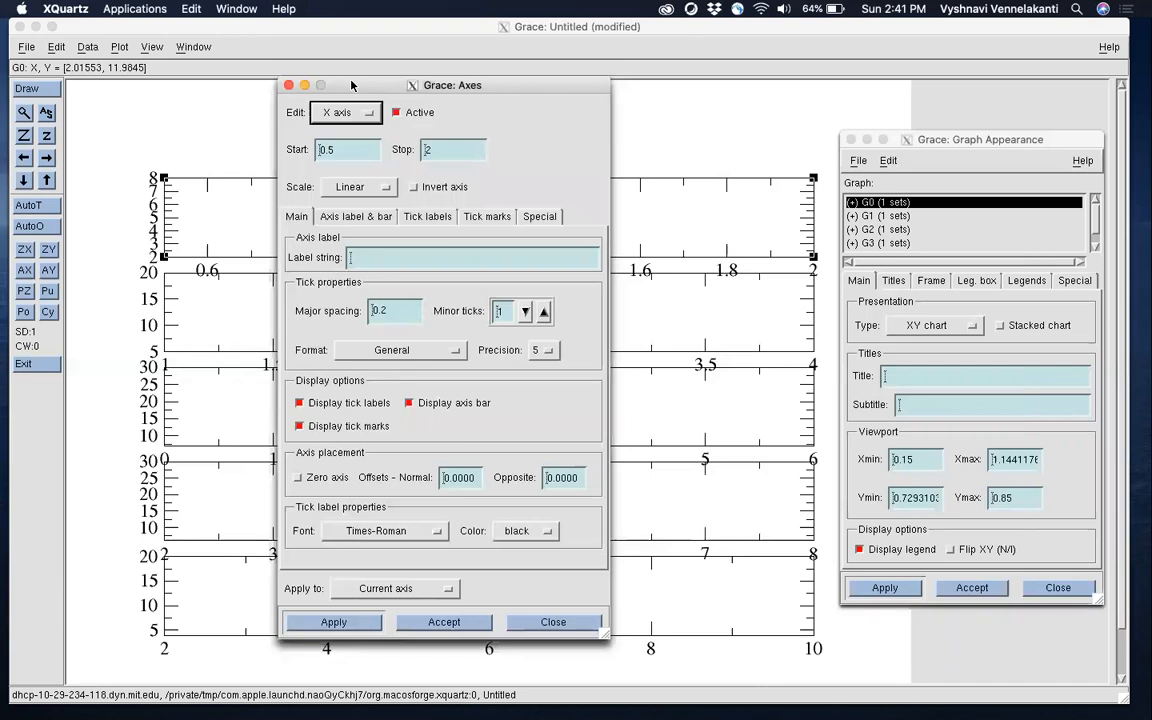
pyautogui.click(342, 152)
pyautogui.click(468, 152)
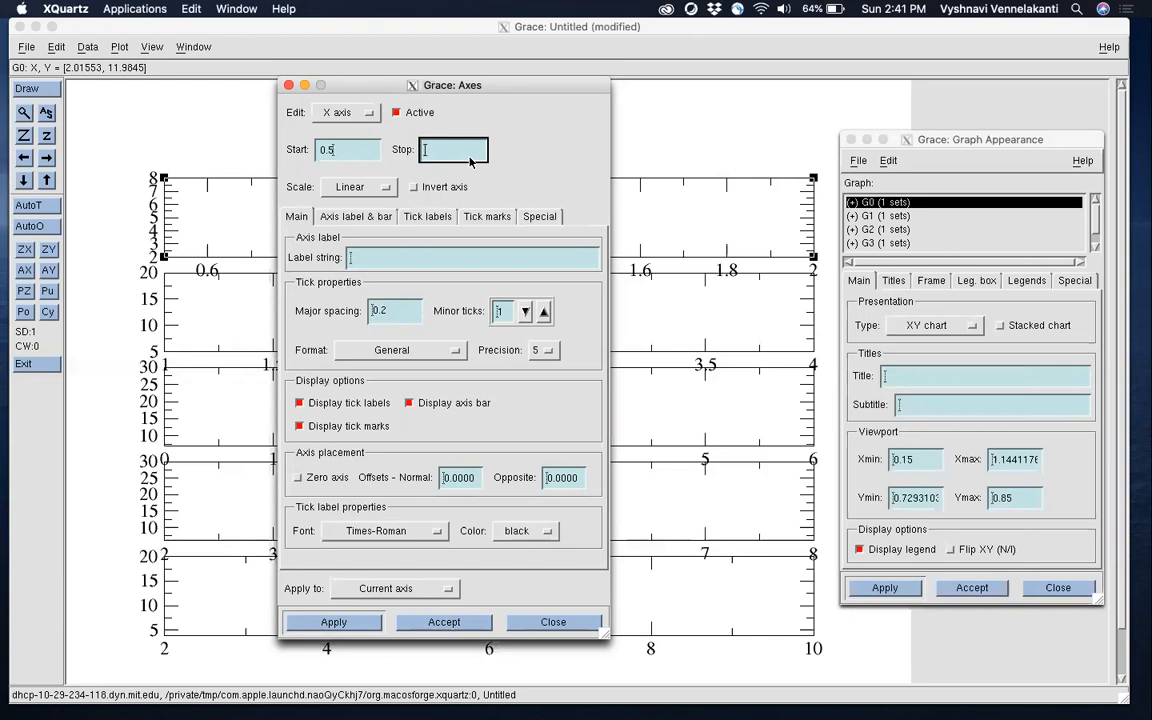
pyautogui.click(334, 622)
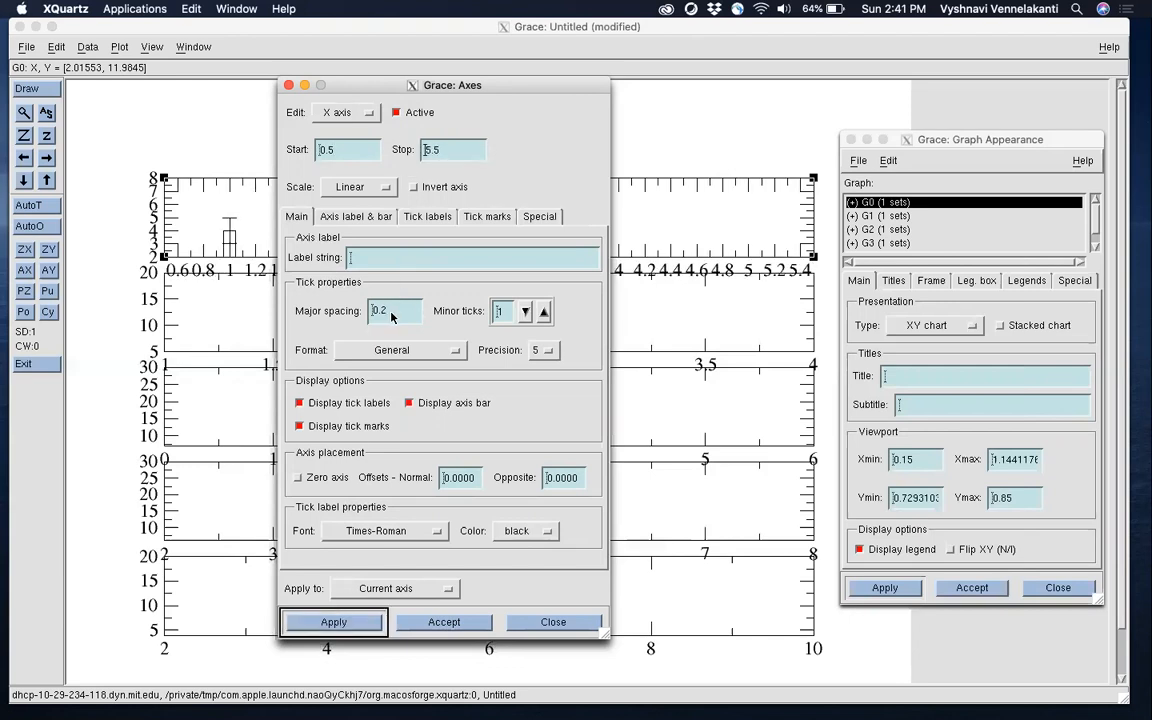
pyautogui.doubleClick(391, 312)
pyautogui.write('1')
pyautogui.click(334, 622)
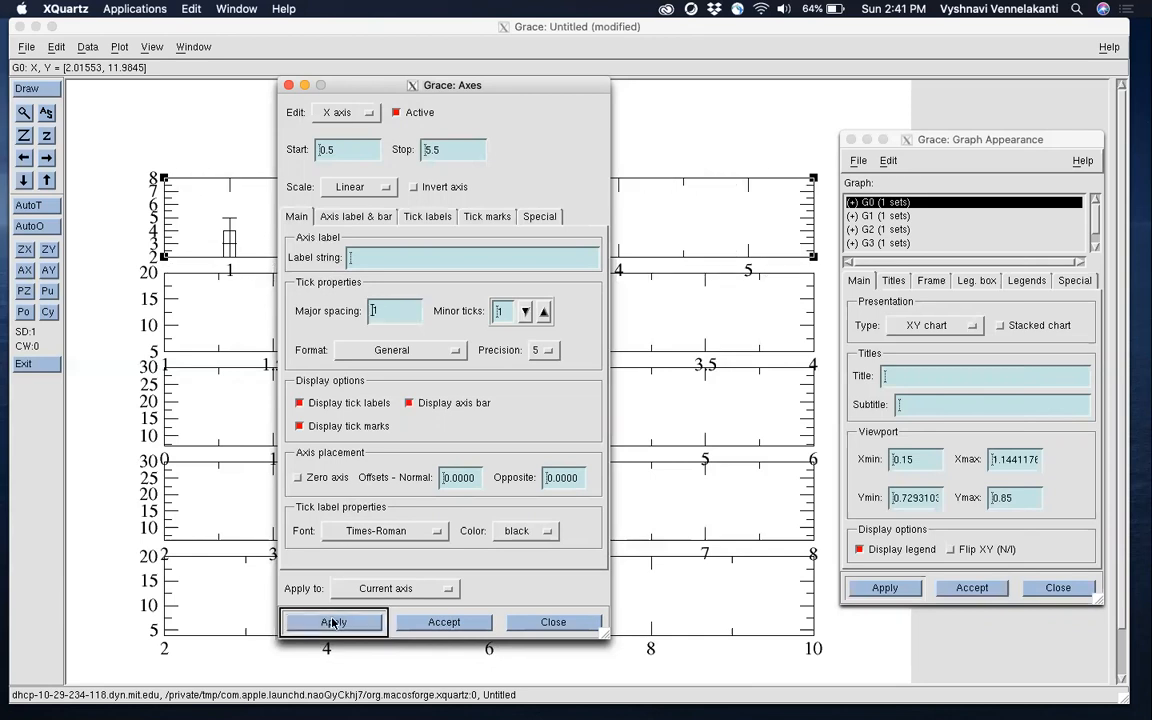
# Apply the G0 X axis settings to the current axis of all graphs
pyautogui.moveTo(356, 95); pyautogui.dragTo(422, 90)
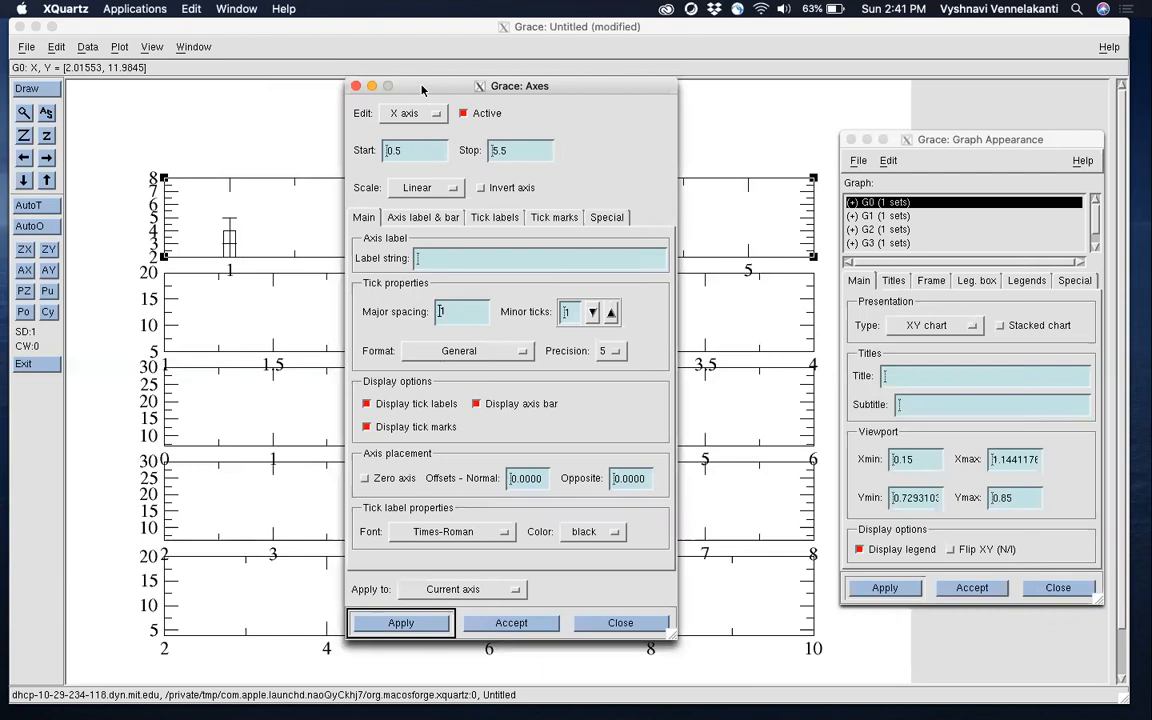
pyautogui.click(415, 113)
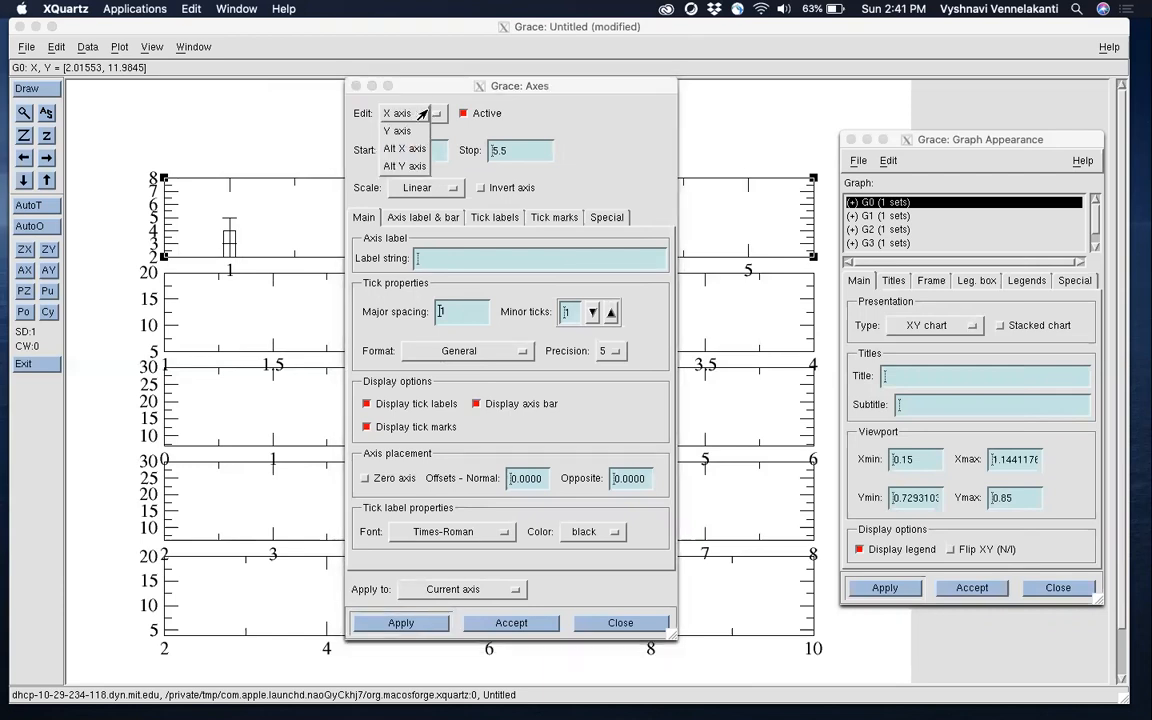
pyautogui.click(425, 115)
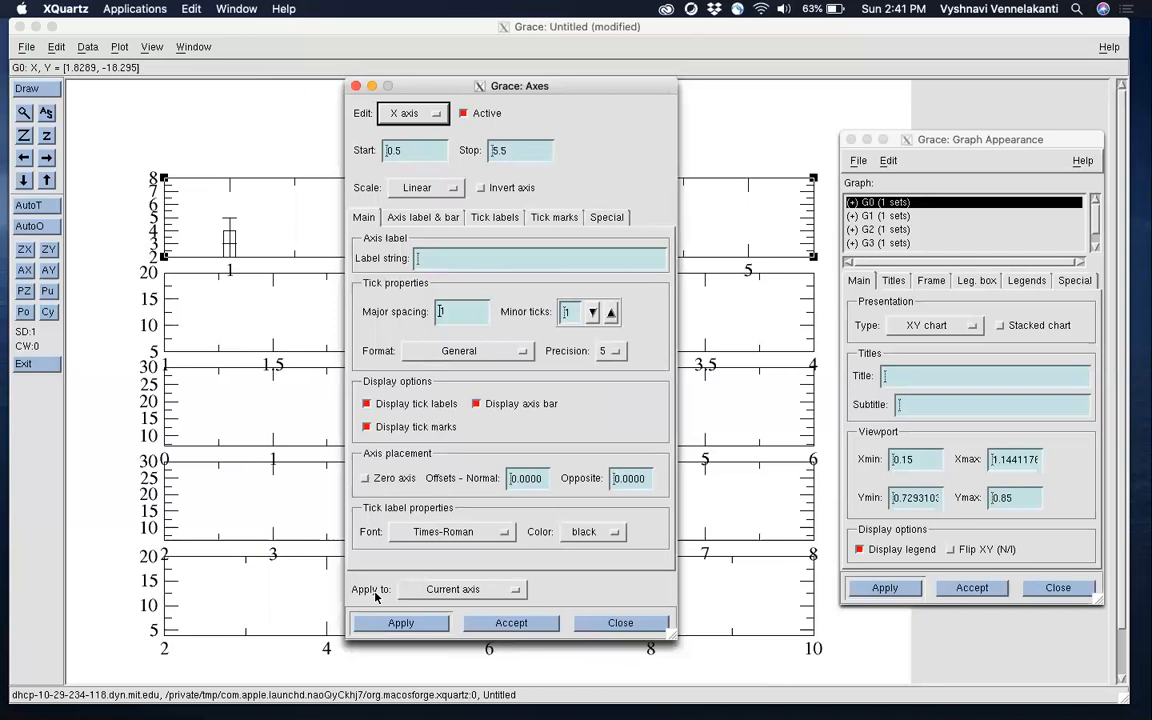
pyautogui.click(423, 590)
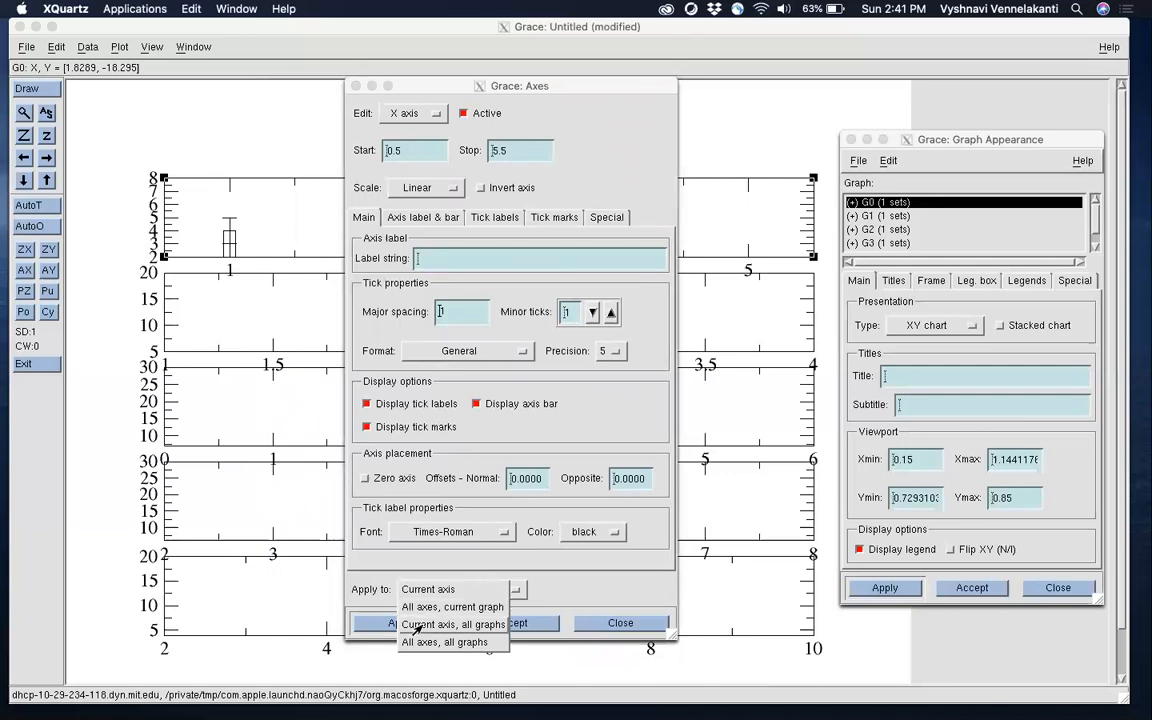
pyautogui.click(414, 623)
pyautogui.moveTo(384, 84); pyautogui.dragTo(784, 60)
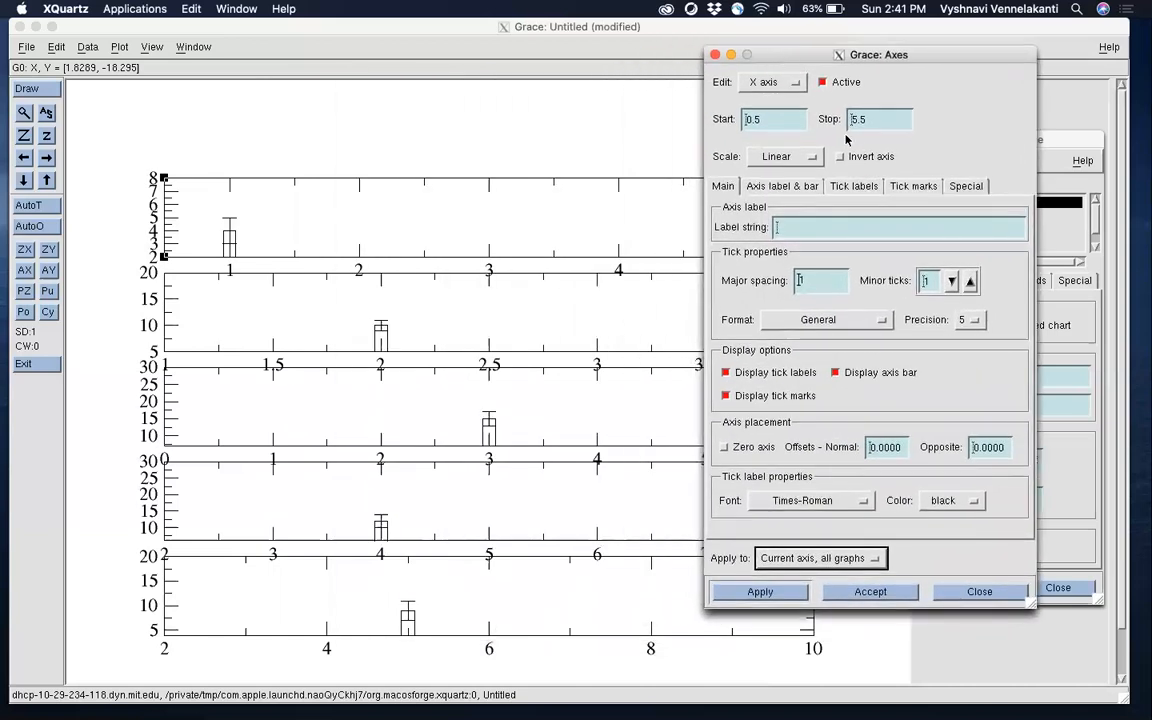
pyautogui.click(762, 592)
pyautogui.moveTo(792, 56); pyautogui.dragTo(936, 64)
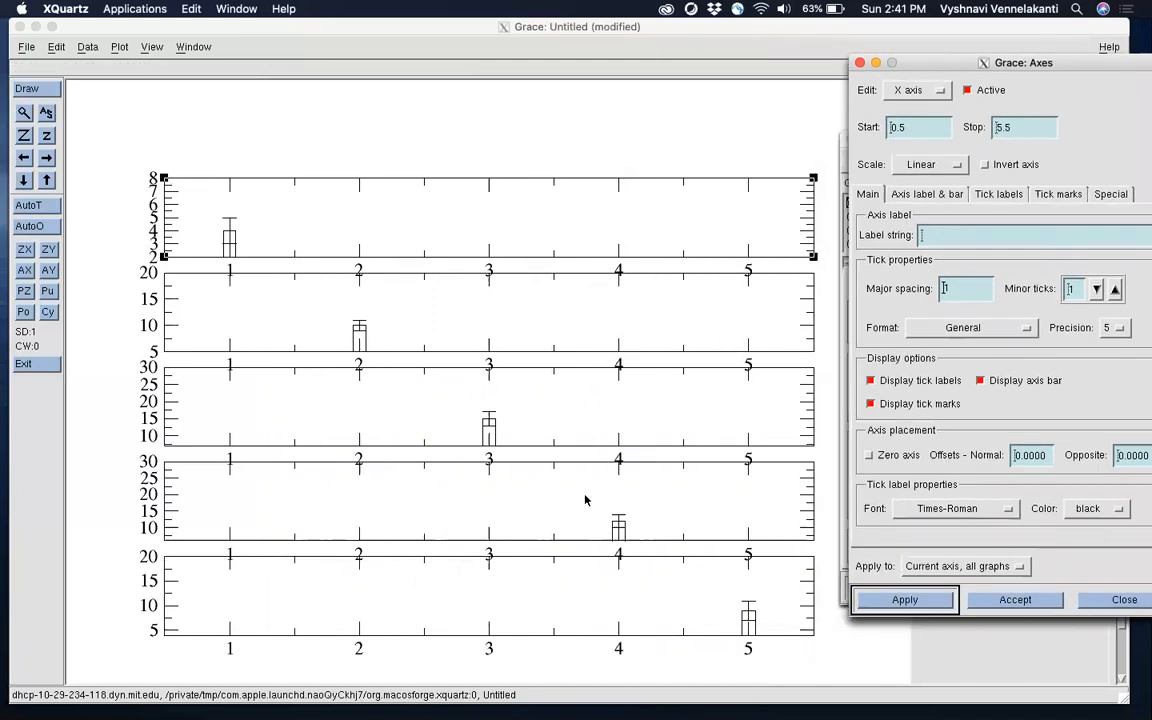
# Choose Helvetica-Bold as the tick label font for the X axis
pyautogui.moveTo(905, 62); pyautogui.dragTo(643, 58)
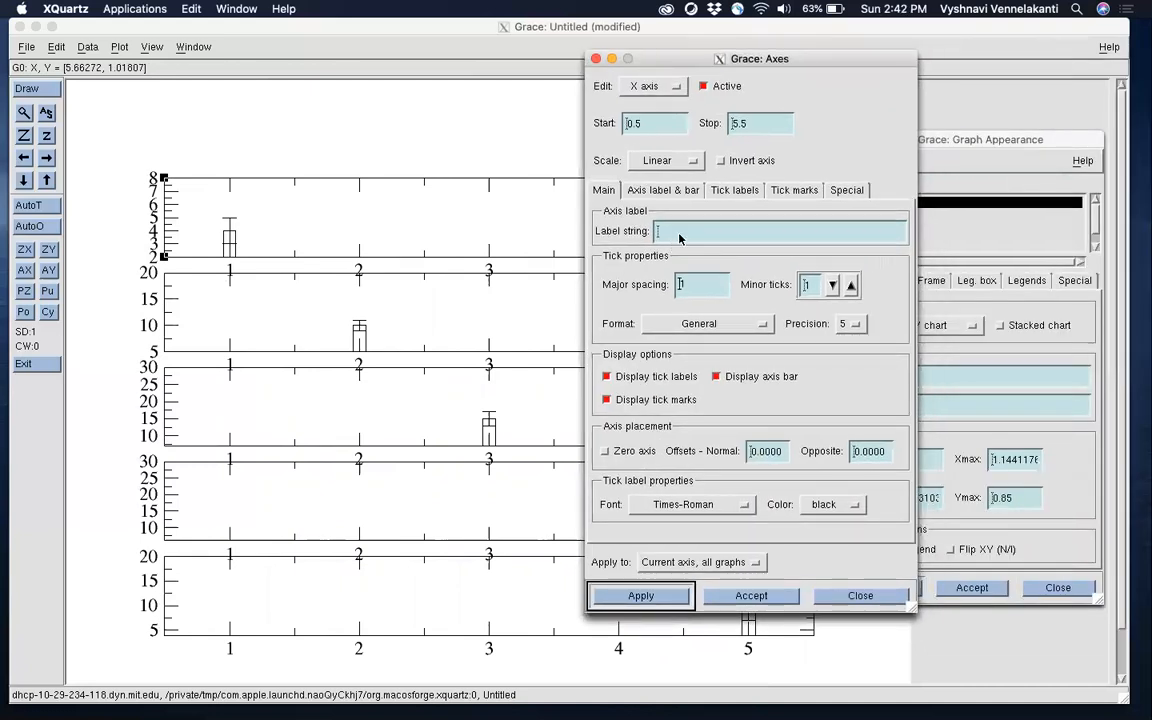
pyautogui.click(690, 504)
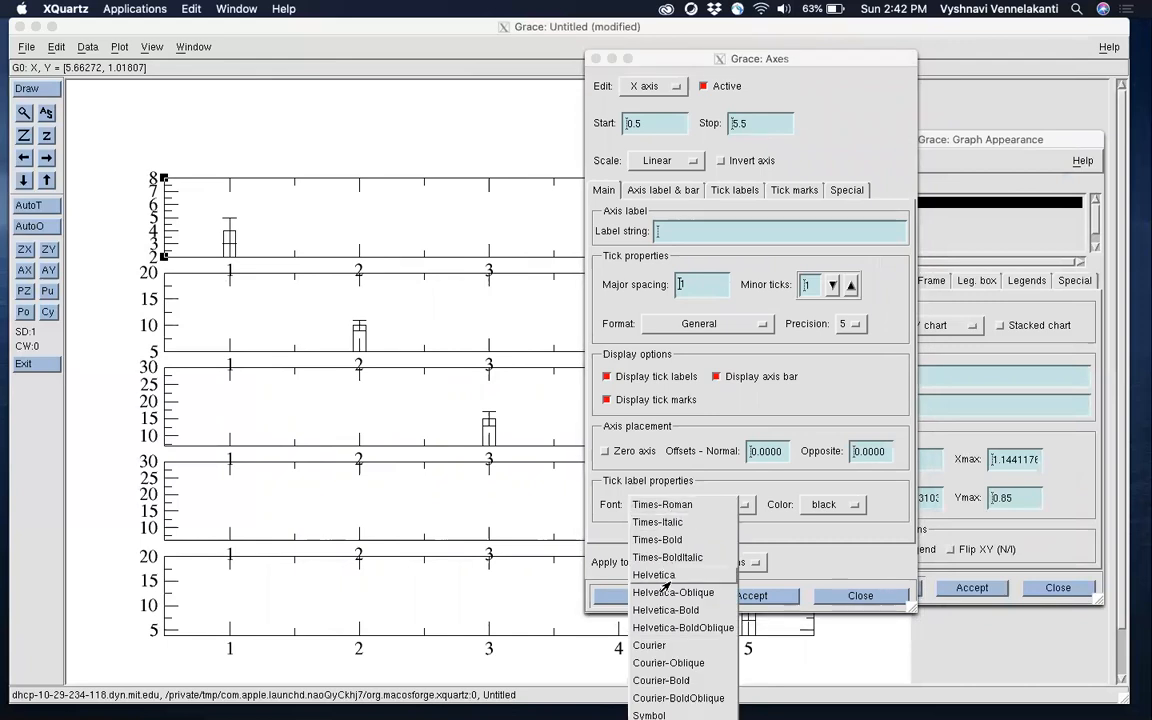
pyautogui.click(656, 607)
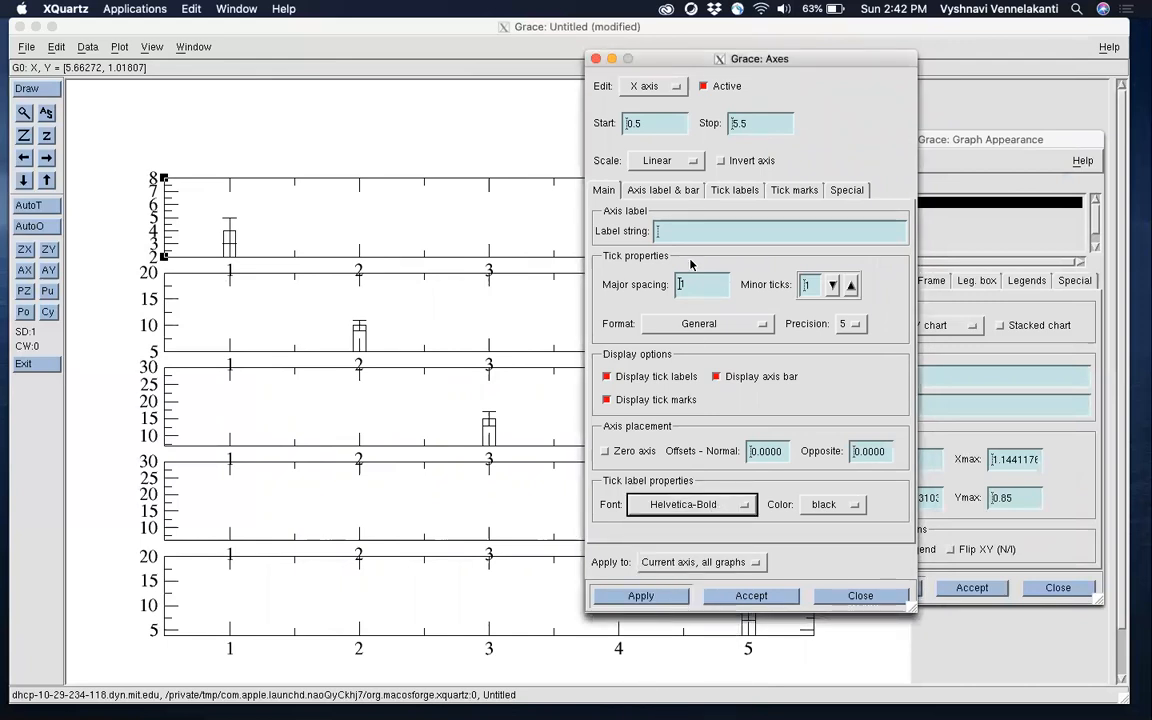
# Set the X axis label to Helvetica-Bold with character size 150 and the axis bar width to 3
pyautogui.click(660, 190)
pyautogui.click(678, 232)
pyautogui.click(625, 309)
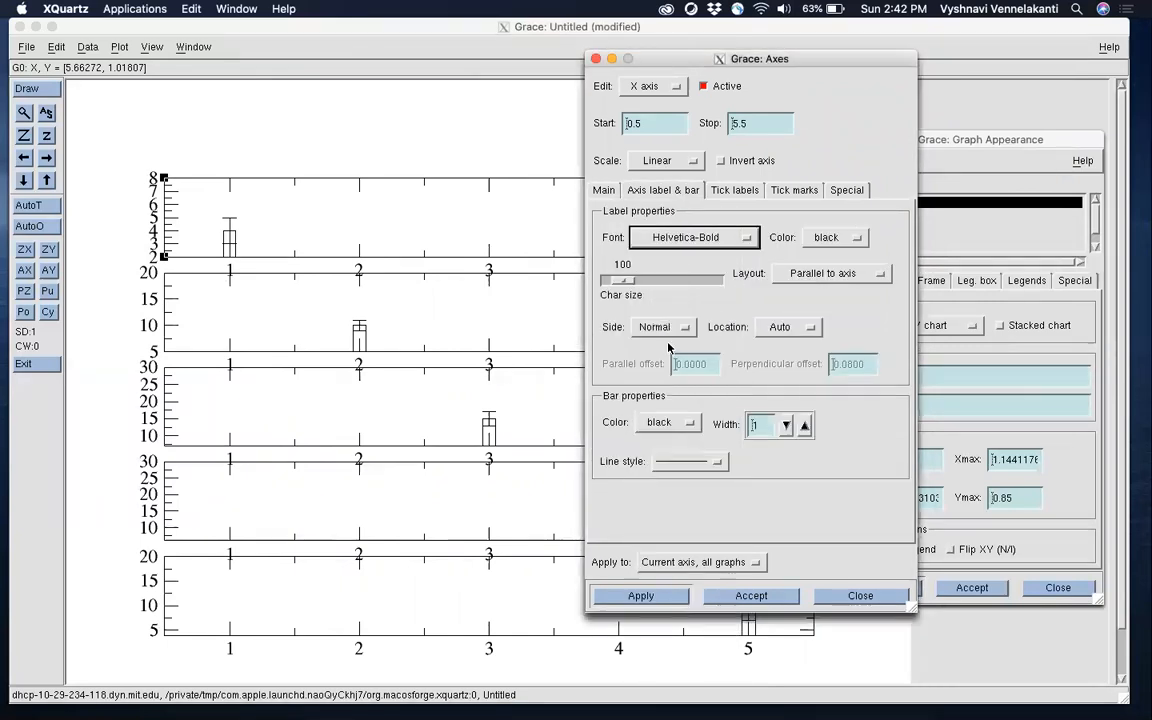
pyautogui.click(806, 426)
pyautogui.click(806, 426)
pyautogui.click(806, 426)
pyautogui.click(806, 426)
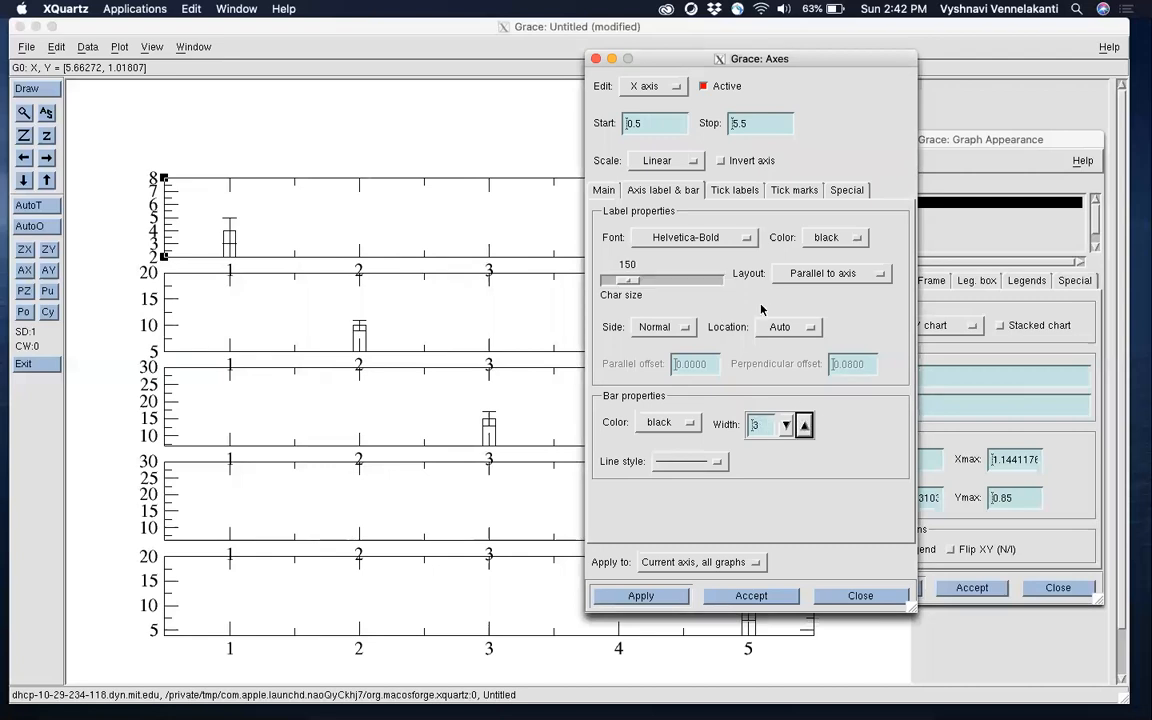
# Set the major and minor tick line widths to 3 and apply the X axis formatting to all graphs
pyautogui.click(745, 190)
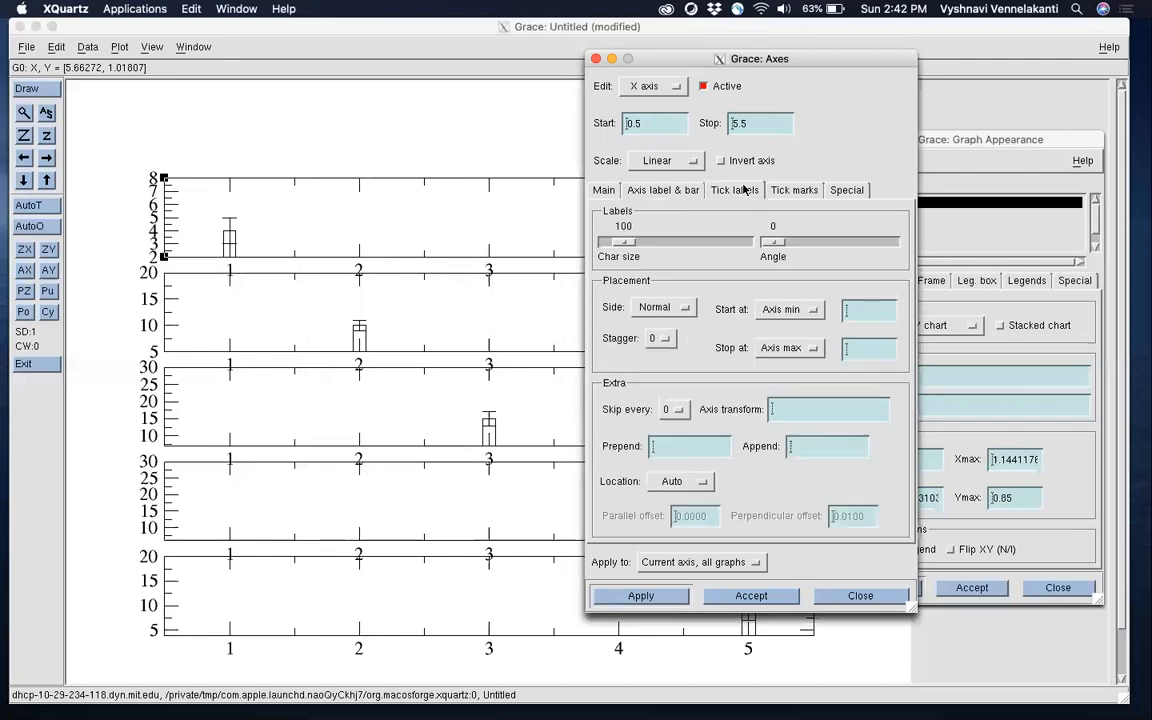
pyautogui.click(800, 190)
pyautogui.click(715, 436)
pyautogui.click(715, 436)
pyautogui.click(863, 436)
pyautogui.click(863, 436)
pyautogui.click(863, 436)
pyautogui.click(863, 436)
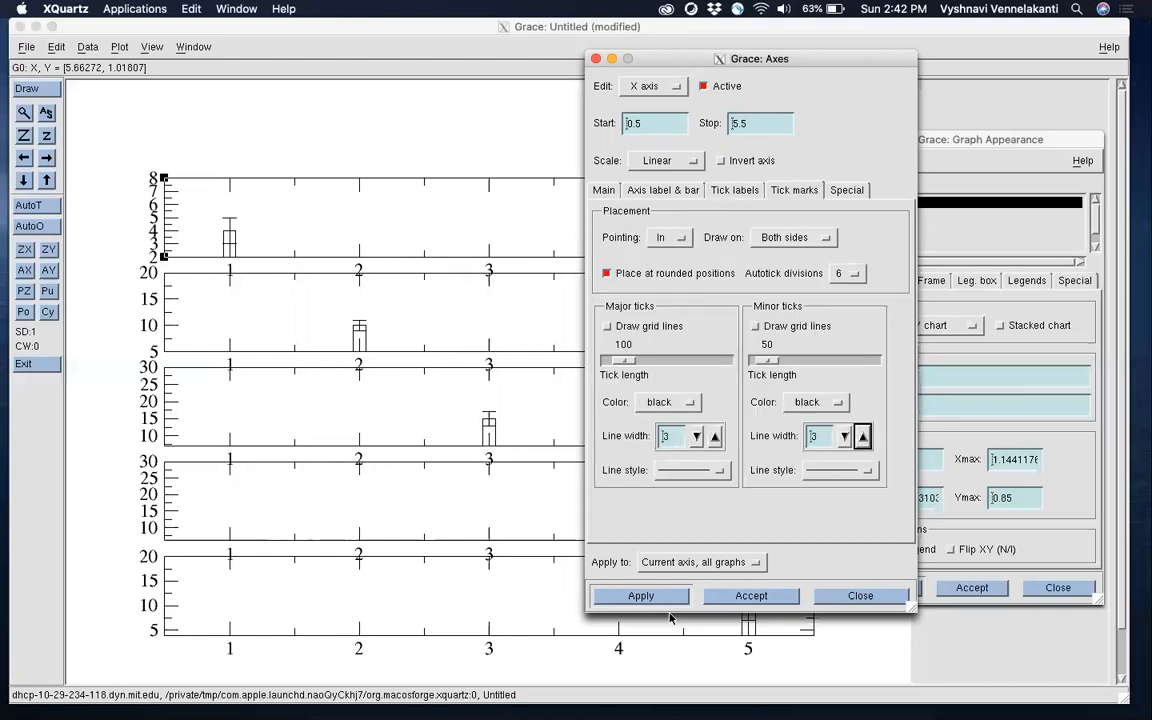
pyautogui.click(668, 597)
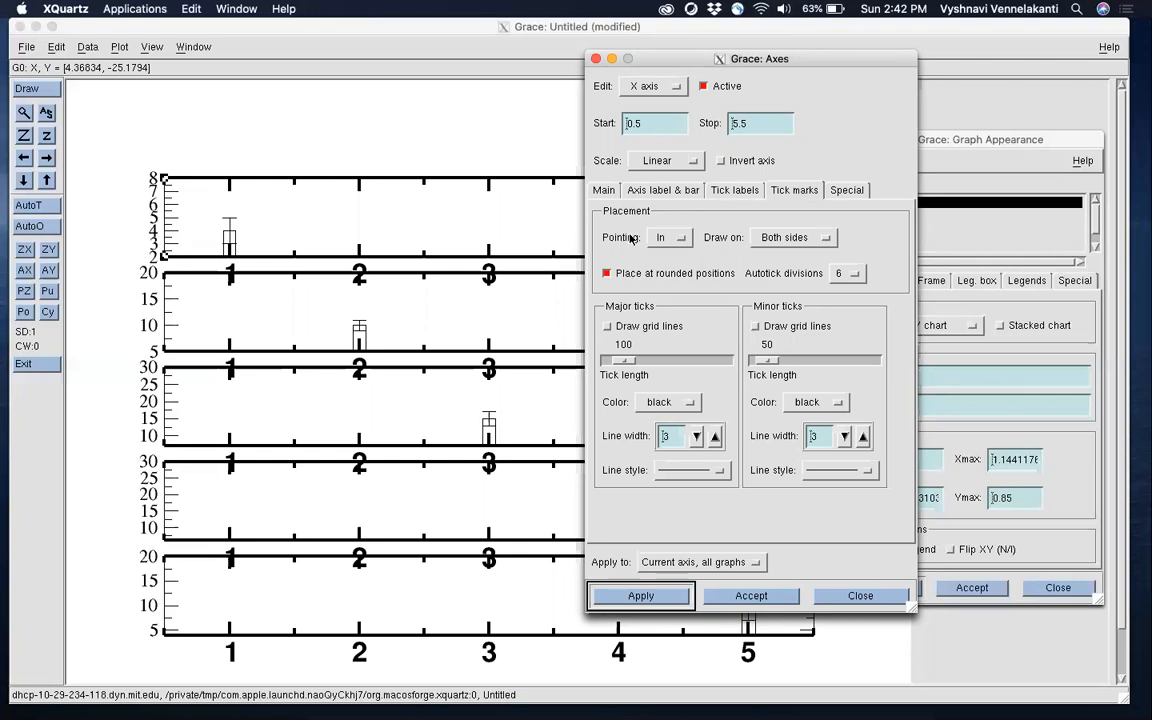
# Turn off the X axis tick labels, tick marks and axis bar in all graphs
pyautogui.click(604, 190)
pyautogui.moveTo(648, 58); pyautogui.dragTo(819, 61)
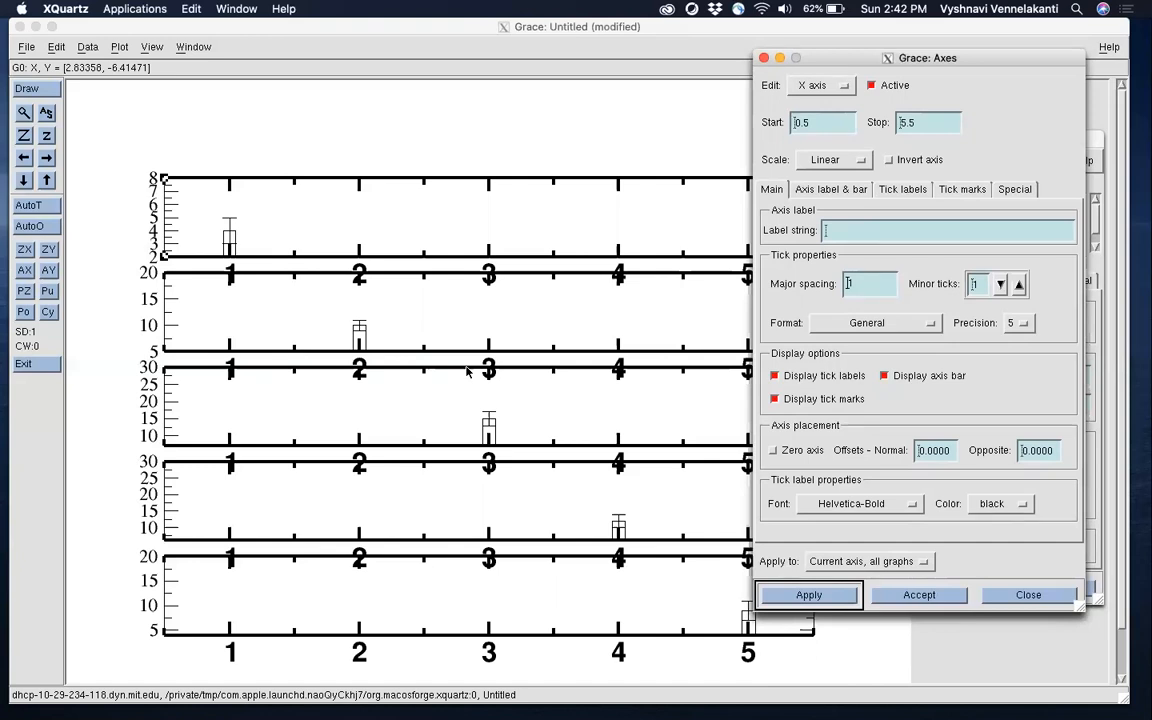
pyautogui.click(804, 378)
pyautogui.click(798, 399)
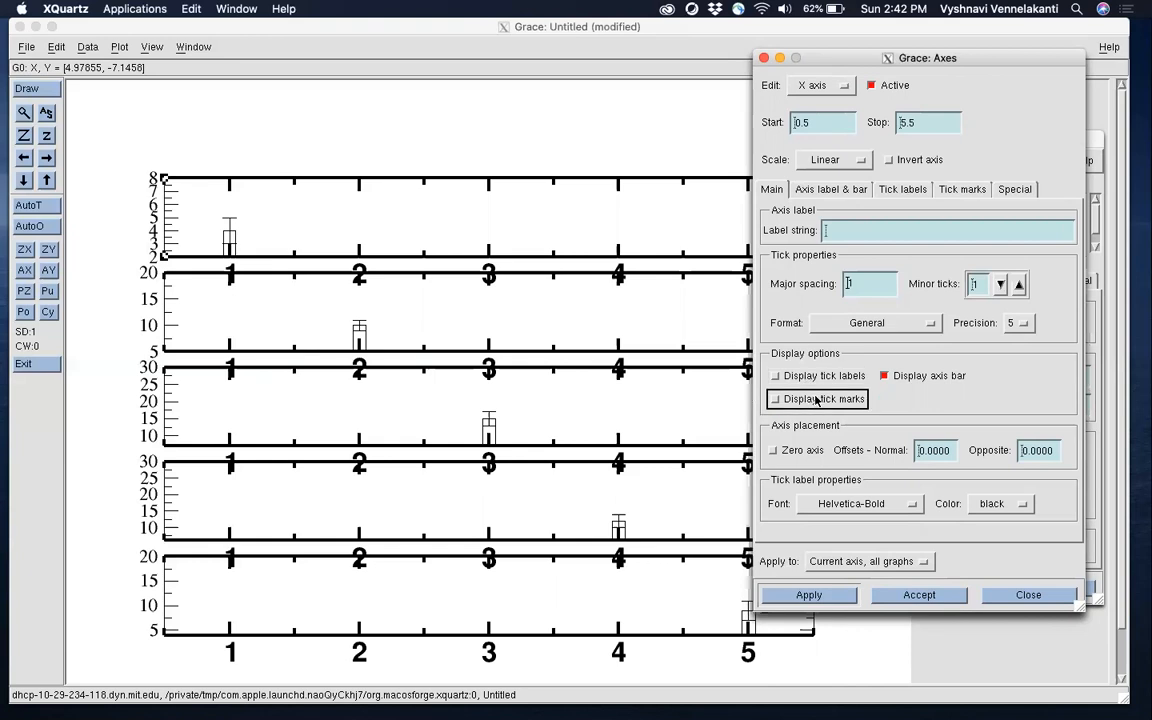
pyautogui.click(927, 375)
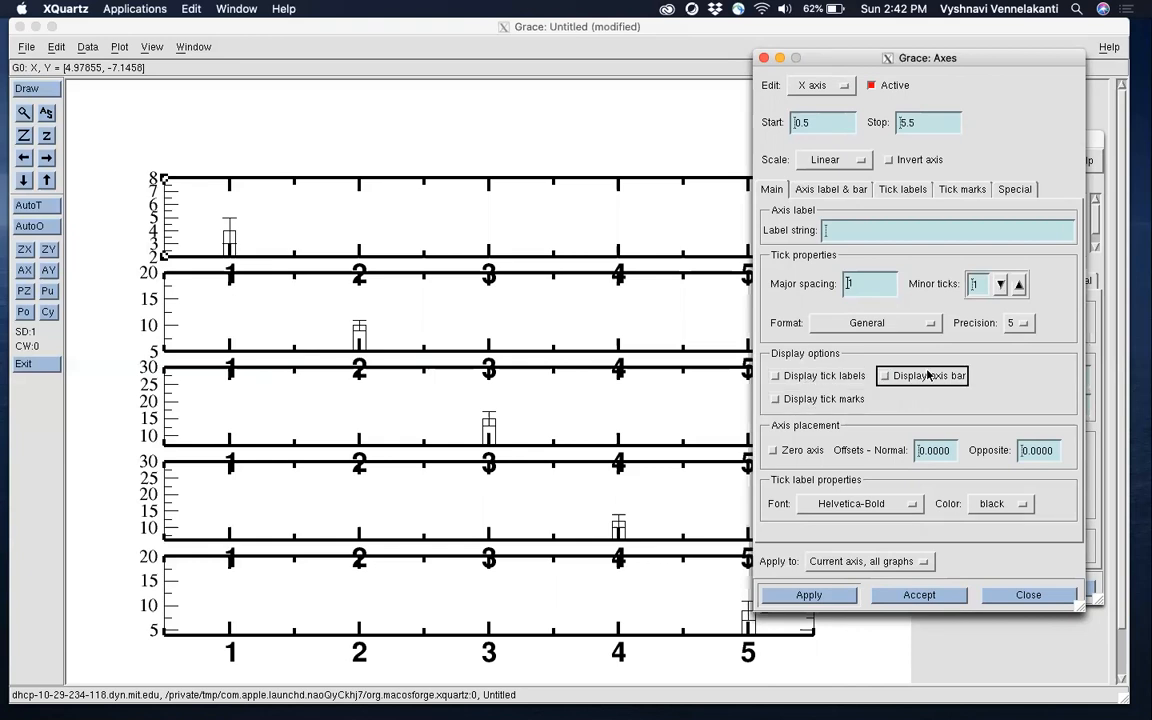
pyautogui.click(831, 597)
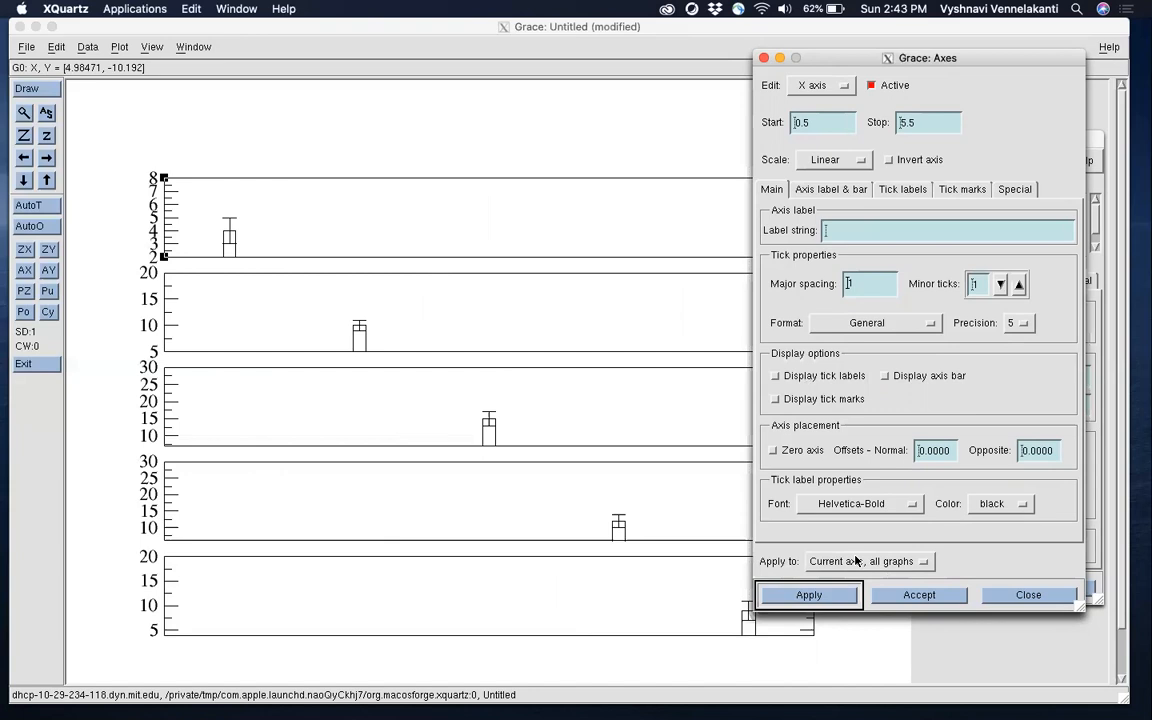
# Turn the tick labels, tick marks and axis bar back on for G0's X axis only
pyautogui.click(849, 566)
pyautogui.click(858, 527)
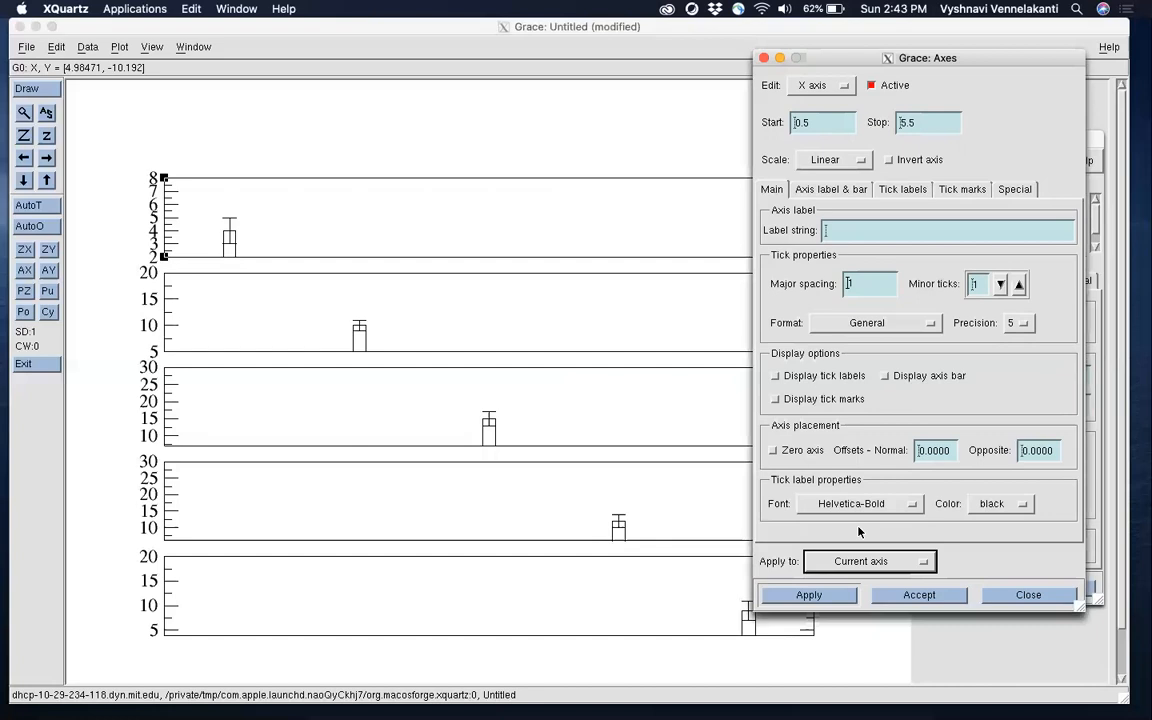
pyautogui.click(805, 376)
pyautogui.click(818, 399)
pyautogui.click(907, 376)
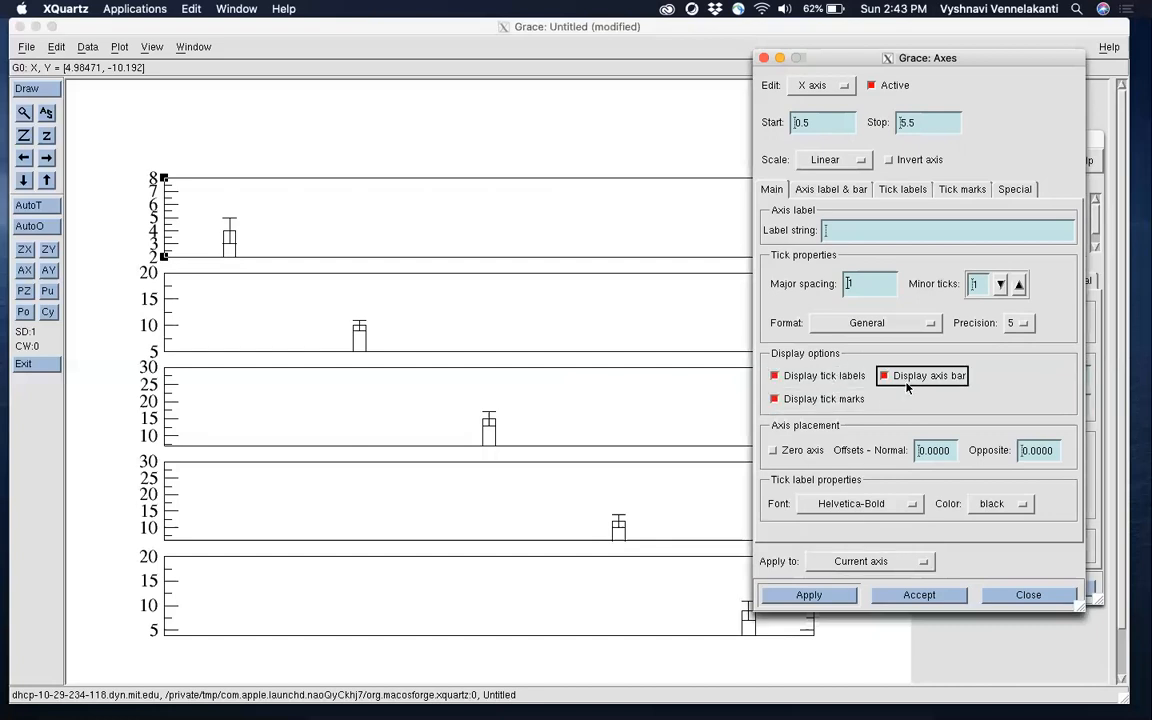
pyautogui.click(797, 597)
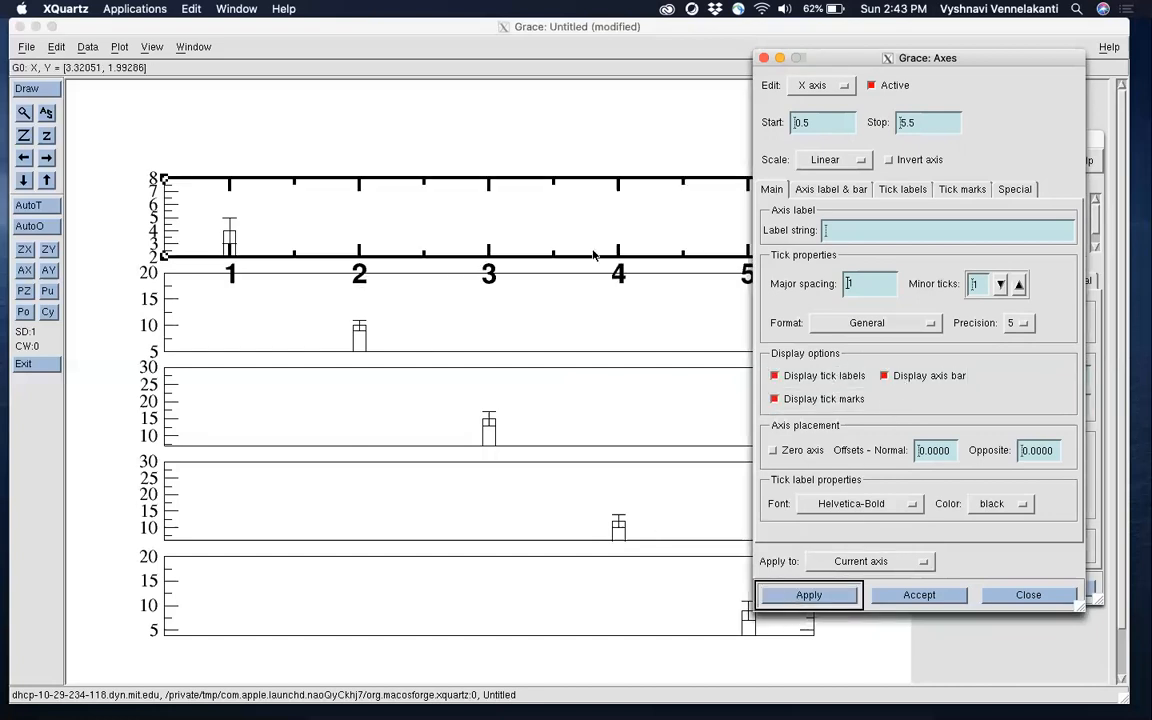
# Switch G0's X axis to special tick marks and labels with 5 user ticks
pyautogui.moveTo(831, 58); pyautogui.dragTo(893, 86)
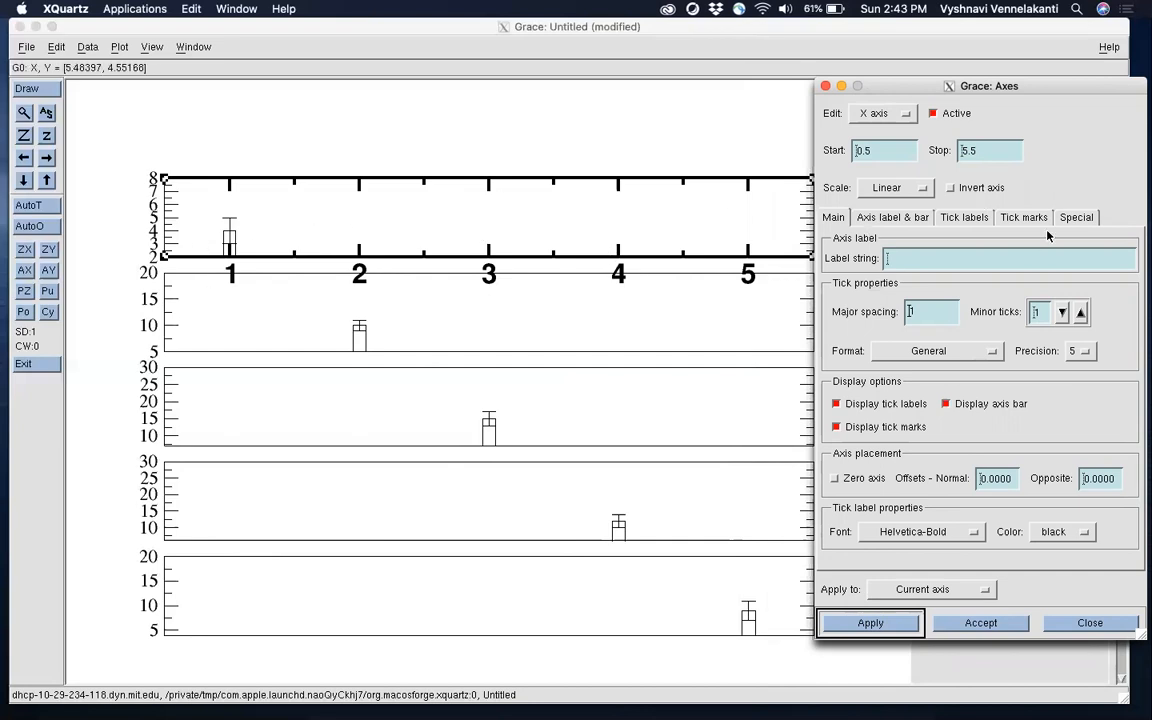
pyautogui.click(1080, 217)
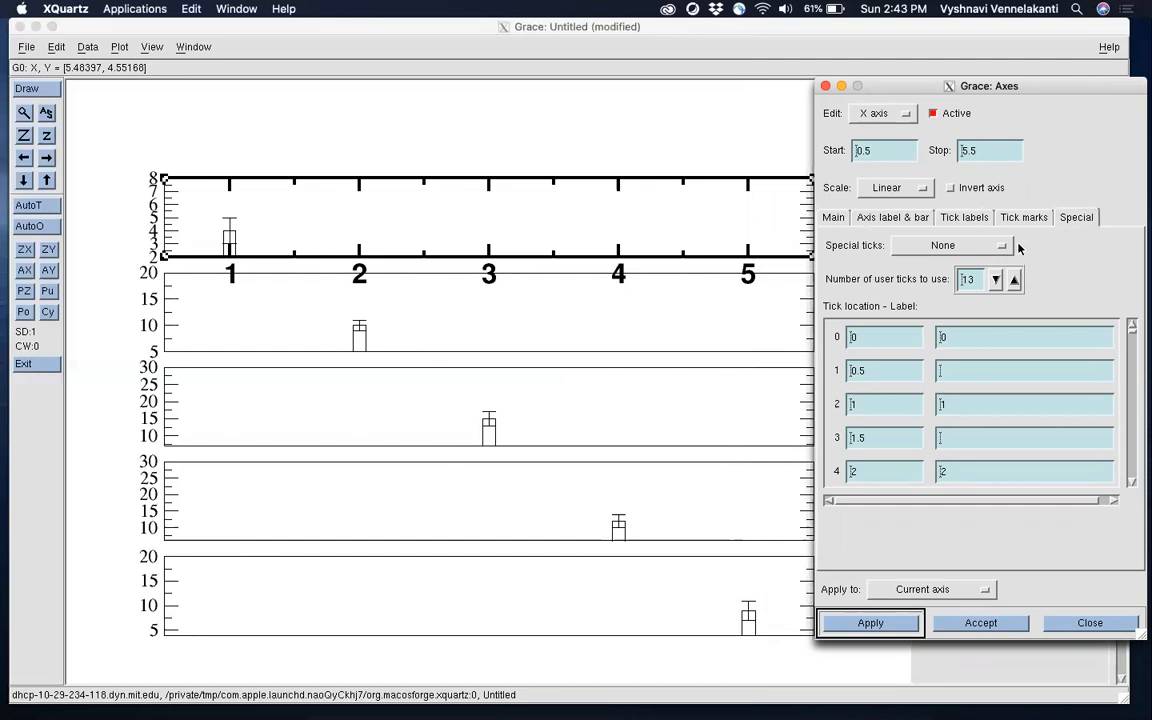
pyautogui.click(943, 245)
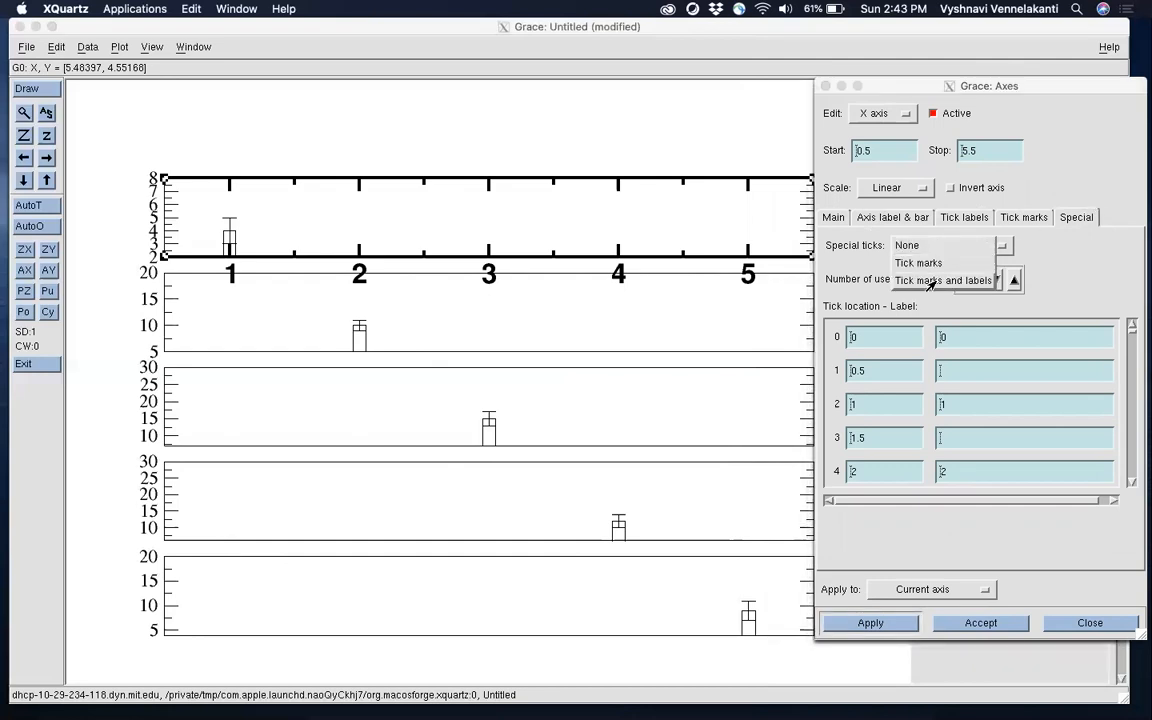
pyautogui.click(931, 281)
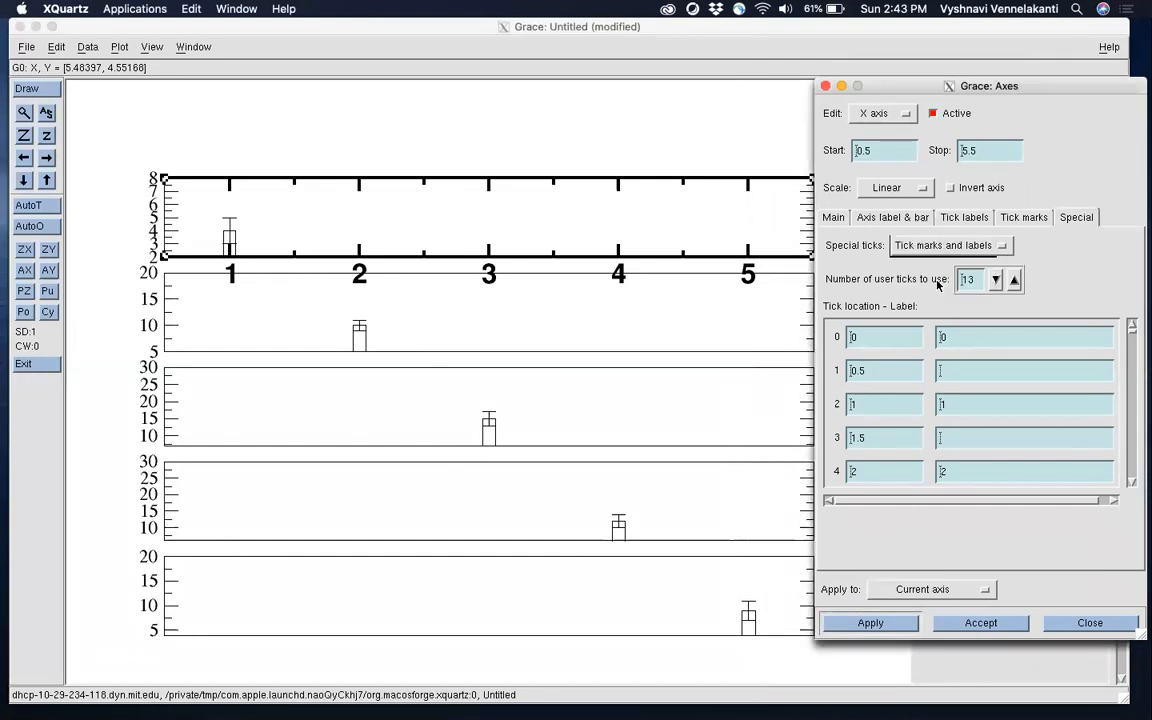
pyautogui.click(972, 282)
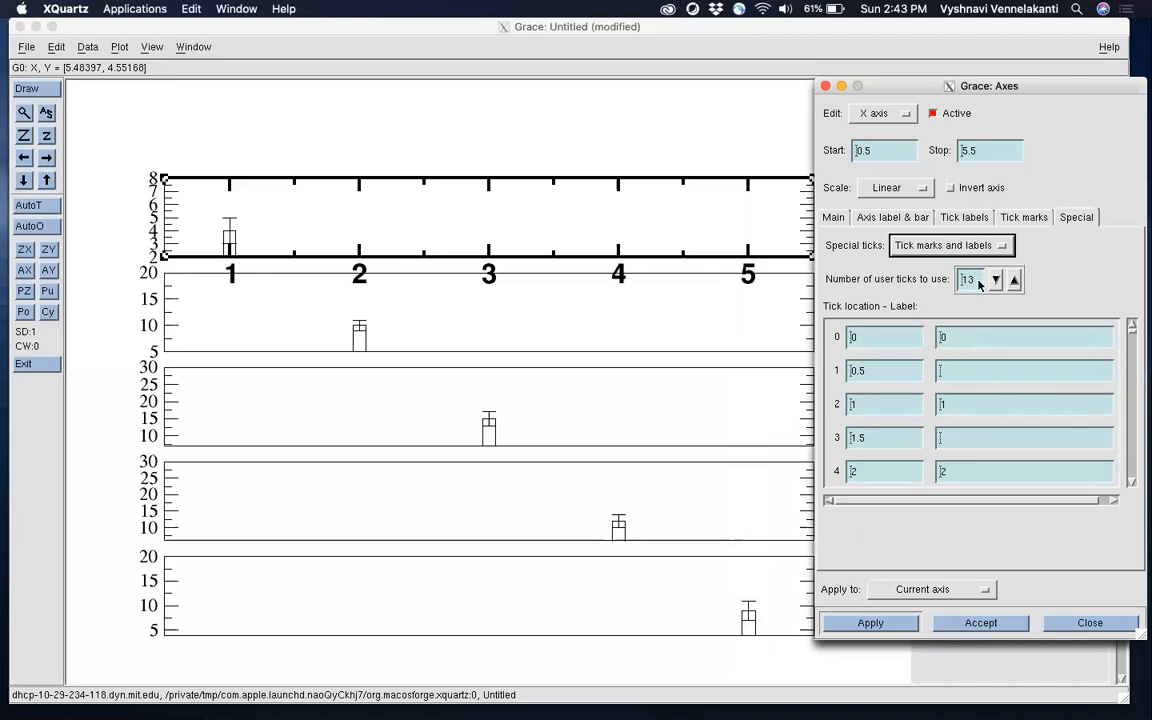
pyautogui.press('BackSpace')
pyautogui.press('BackSpace')
pyautogui.write('5')
# Set the five special tick locations on G0's X axis to 1, 2, 3, 4 and 5
pyautogui.click(869, 341)
pyautogui.press('BackSpace')
pyautogui.write('1')
pyautogui.click(876, 369)
pyautogui.press('BackSpace')
pyautogui.press('BackSpace')
pyautogui.press('BackSpace')
pyautogui.write('2')
pyautogui.click(866, 405)
pyautogui.press('BackSpace')
pyautogui.write('3')
pyautogui.click(878, 447)
pyautogui.press('BackSpace')
pyautogui.press('BackSpace')
pyautogui.press('BackSpace')
pyautogui.write('4')
pyautogui.click(882, 470)
pyautogui.press('BackSpace')
pyautogui.write('5')
# Label the five special ticks apples, apricots, berries, melons and bananas in order, and apply them to G0's X axis
pyautogui.click(978, 339)
pyautogui.press('BackSpace')
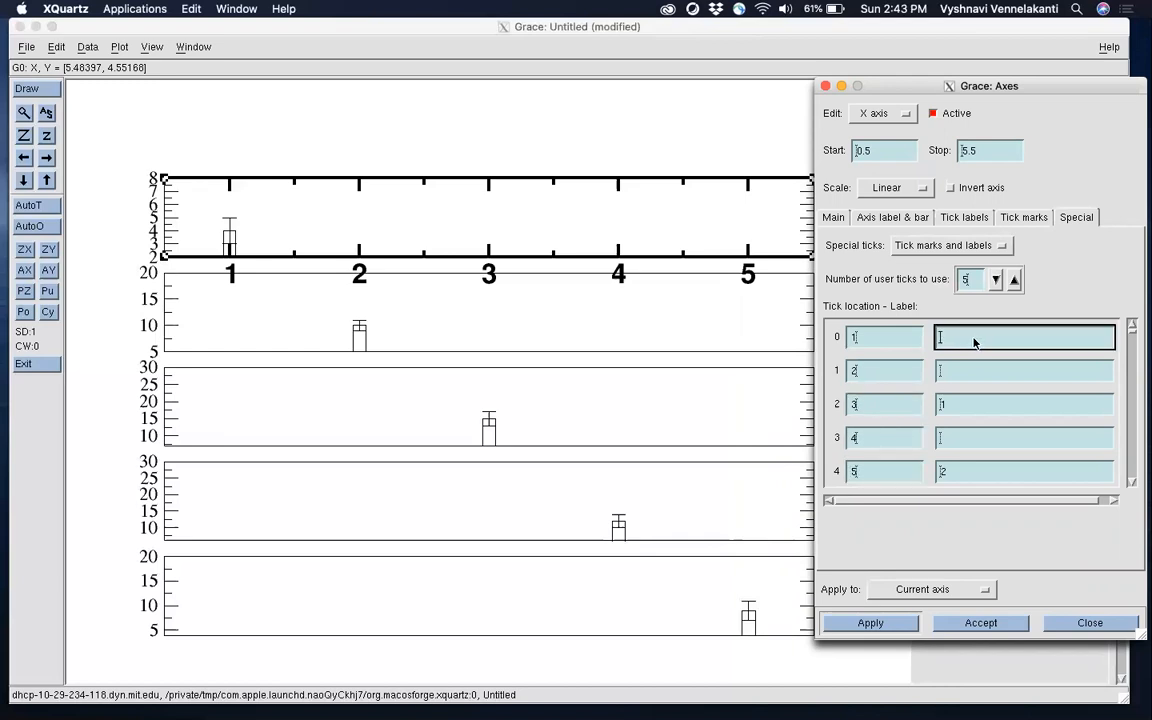
pyautogui.write('apples')
pyautogui.click(958, 372)
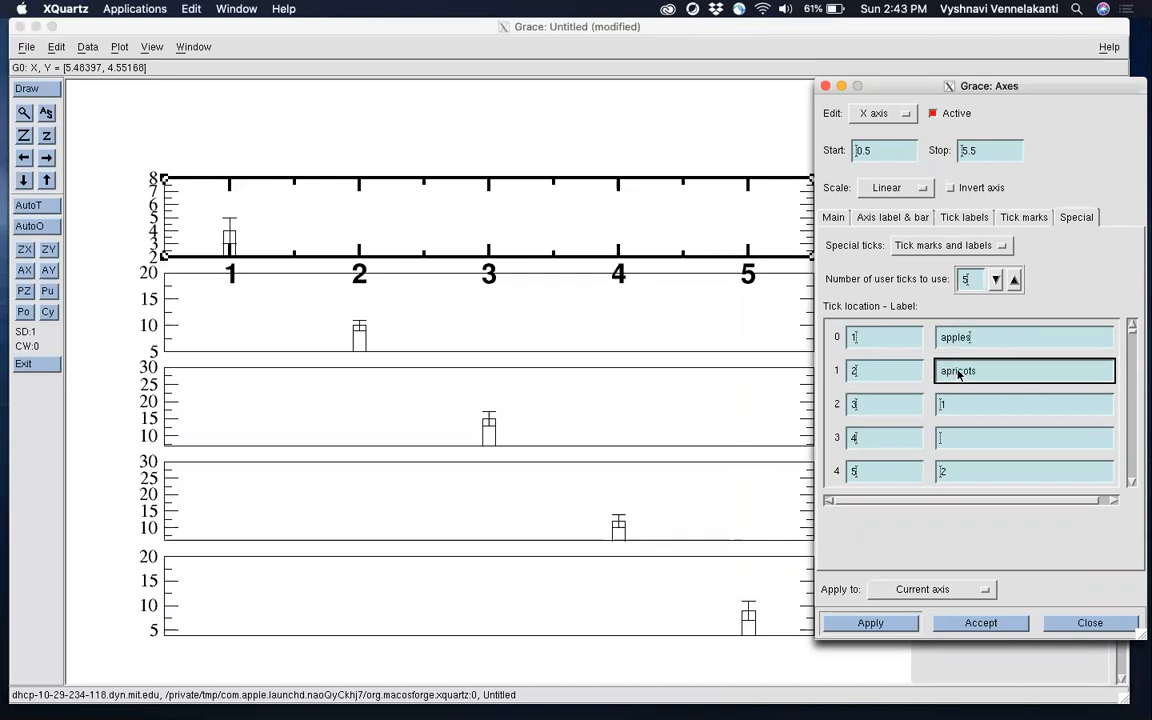
pyautogui.click(953, 404)
pyautogui.write('be')
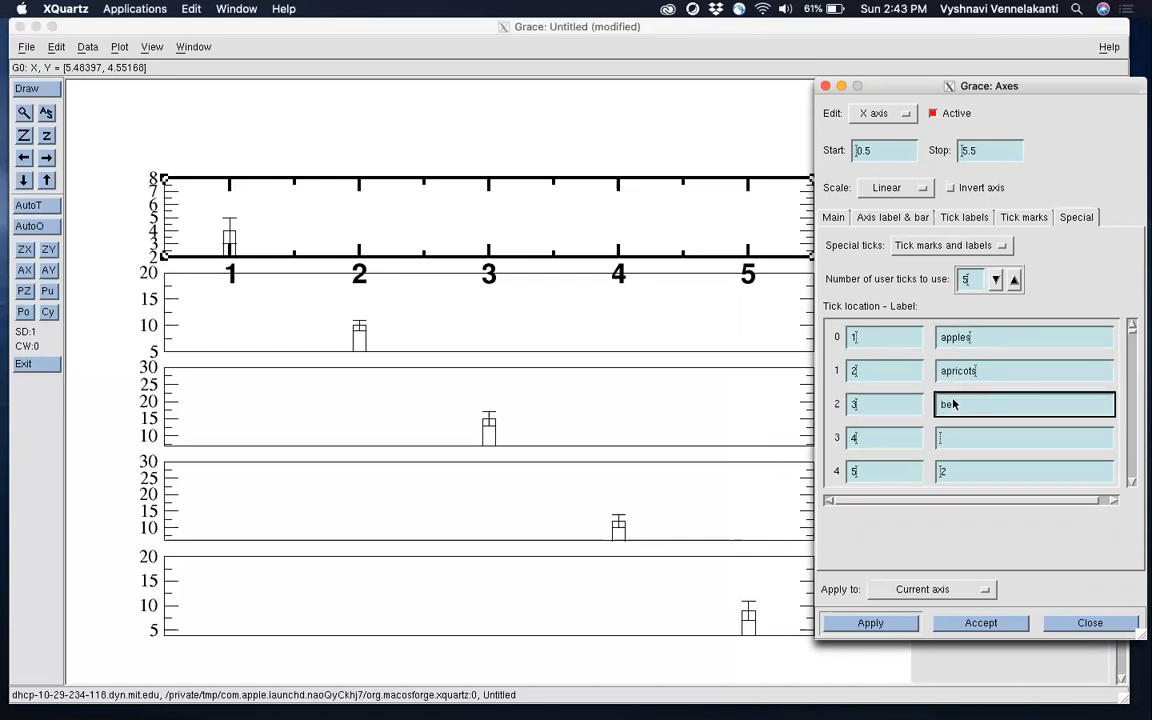
pyautogui.write('rries')
pyautogui.click(958, 447)
pyautogui.write('melons')
pyautogui.click(966, 476)
pyautogui.press('BackSpace')
pyautogui.write('bananas')
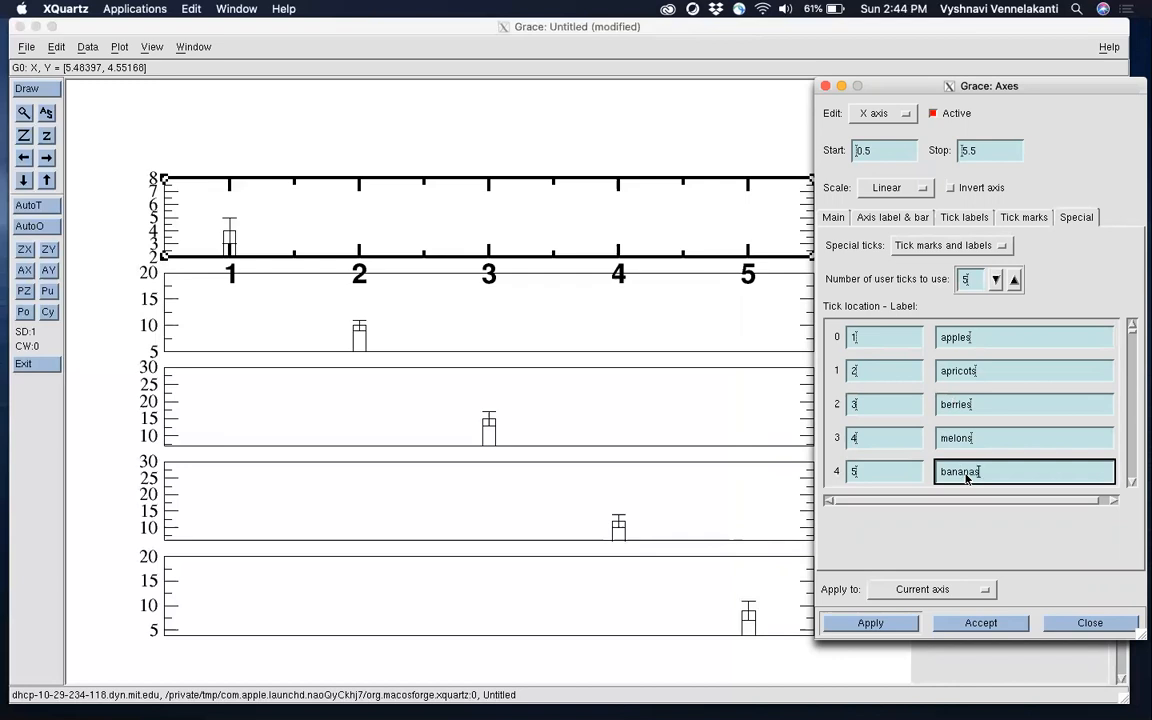
pyautogui.click(870, 622)
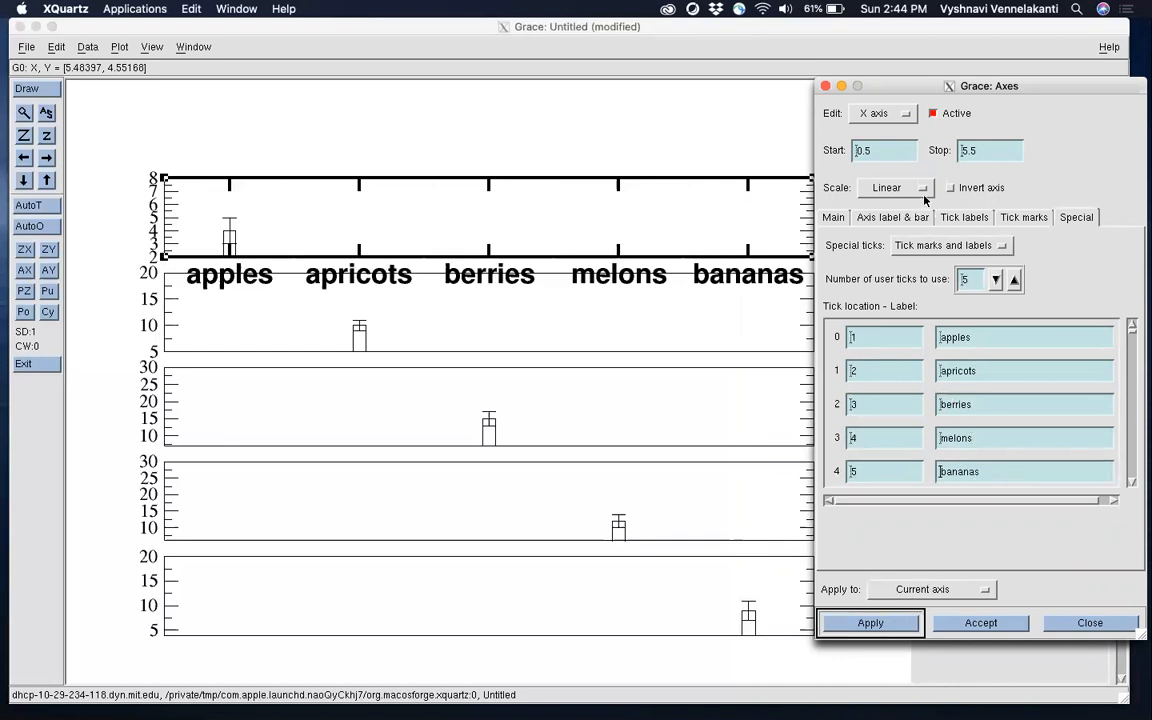
# Set G0's Y axis to run from 0 to 18 with a major tick spacing of 2
pyautogui.moveTo(912, 87); pyautogui.dragTo(937, 90)
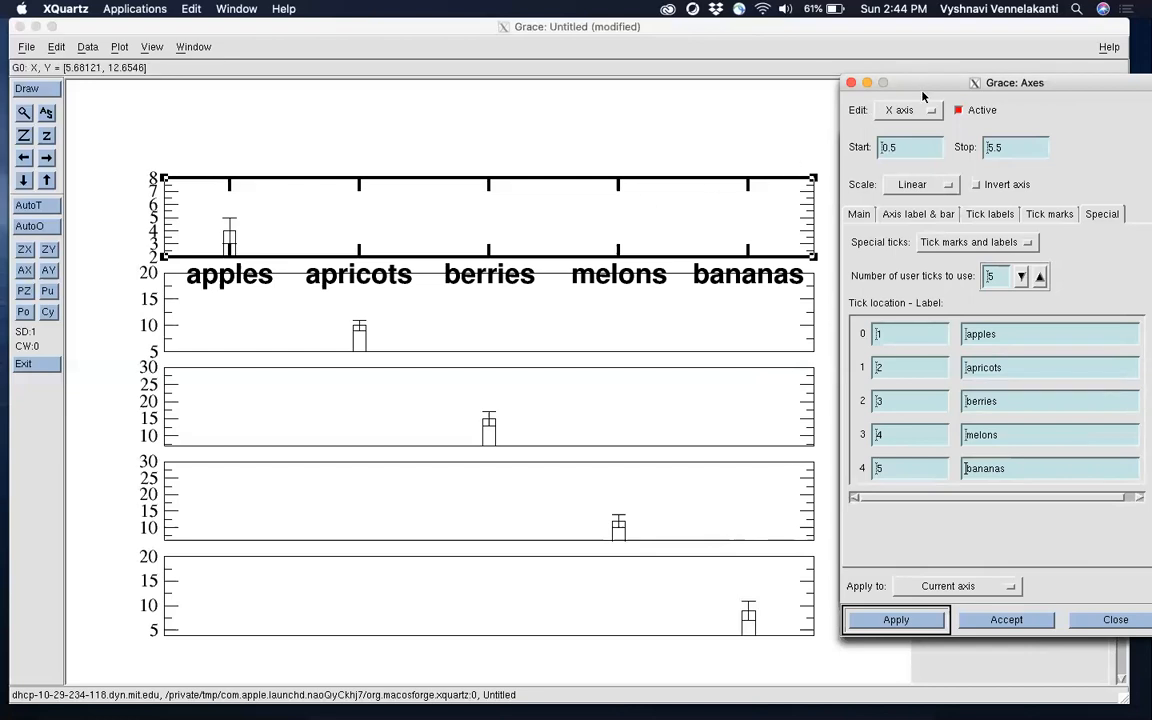
pyautogui.click(897, 110)
pyautogui.click(893, 127)
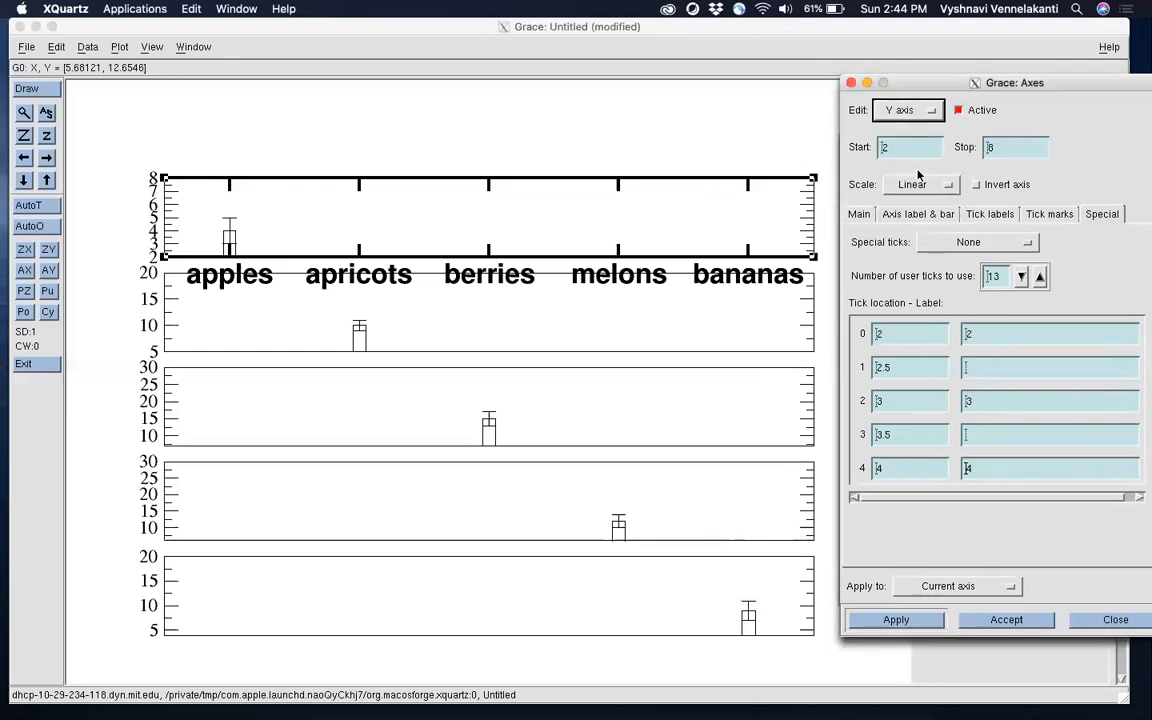
pyautogui.click(860, 216)
pyautogui.doubleClick(926, 147)
pyautogui.write('0')
pyautogui.click(1011, 150)
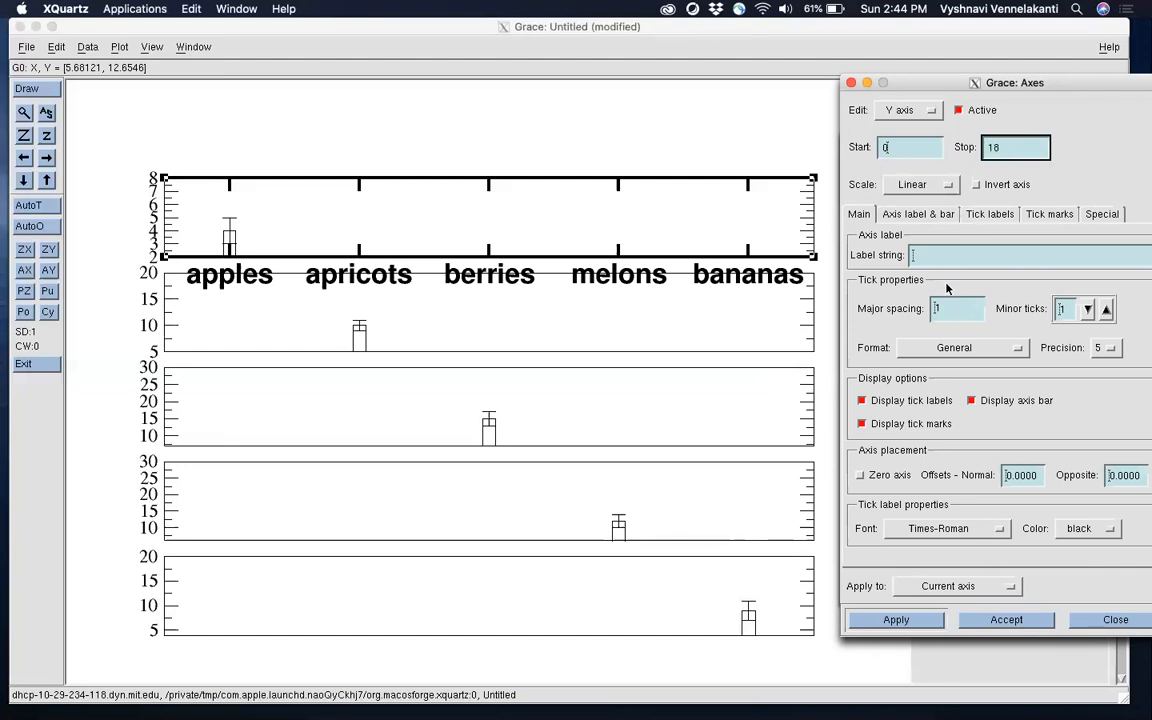
pyautogui.click(949, 314)
pyautogui.press('BackSpace')
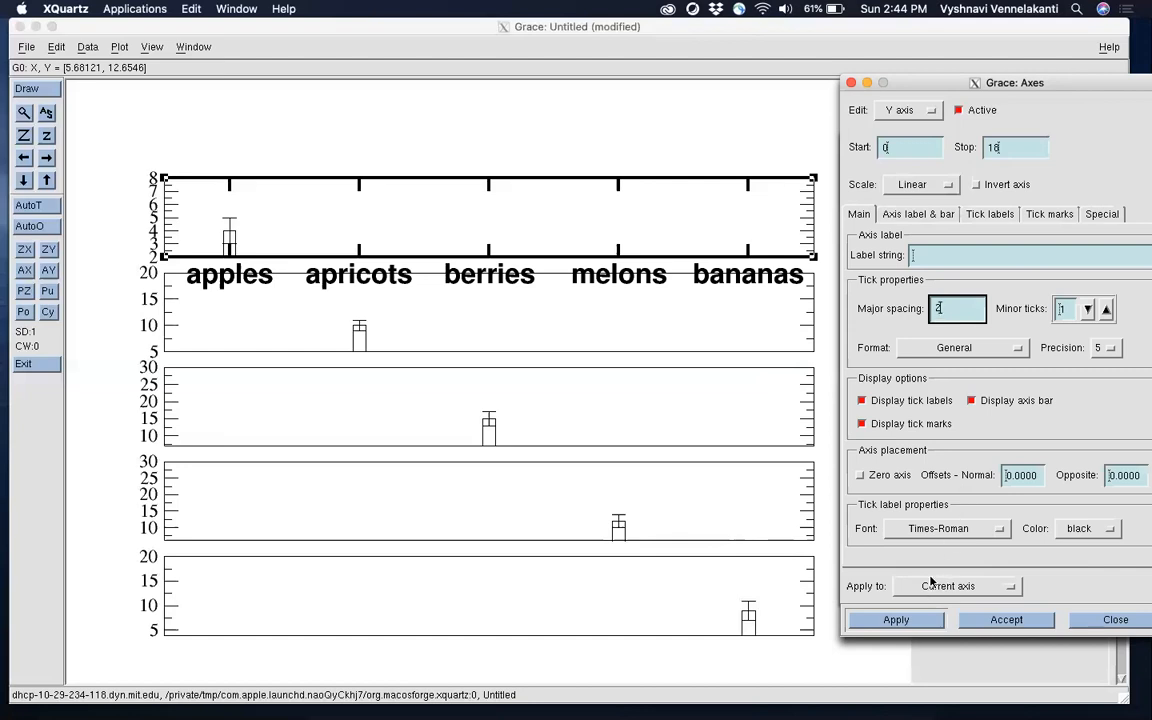
# Set the Y axis tick label and axis label fonts to Helvetica-Bold, with the axis label's character size at 150
pyautogui.click(938, 528)
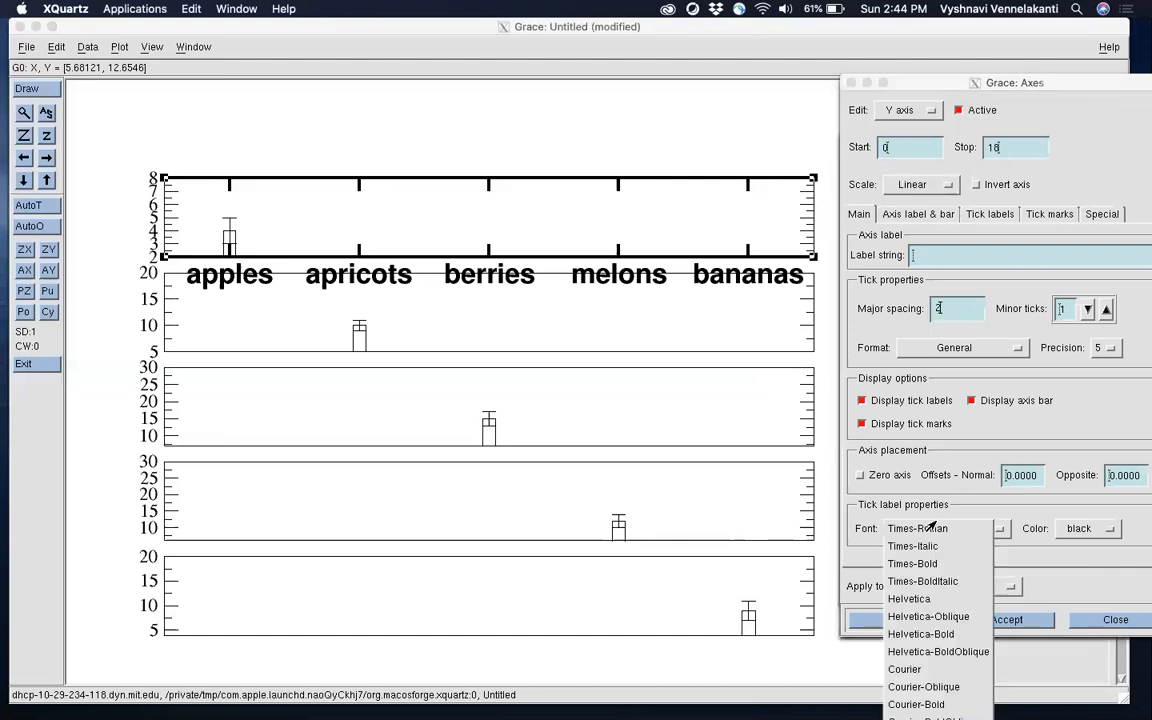
pyautogui.click(905, 632)
pyautogui.click(917, 214)
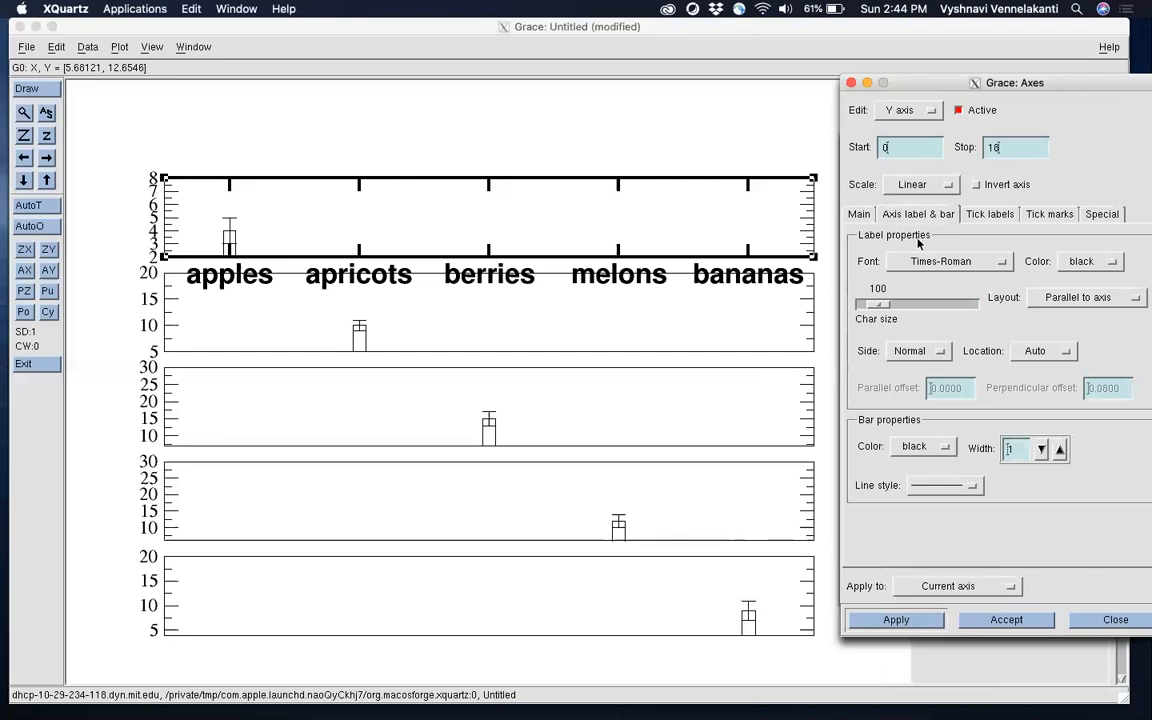
pyautogui.click(940, 261)
pyautogui.click(920, 367)
pyautogui.click(912, 305)
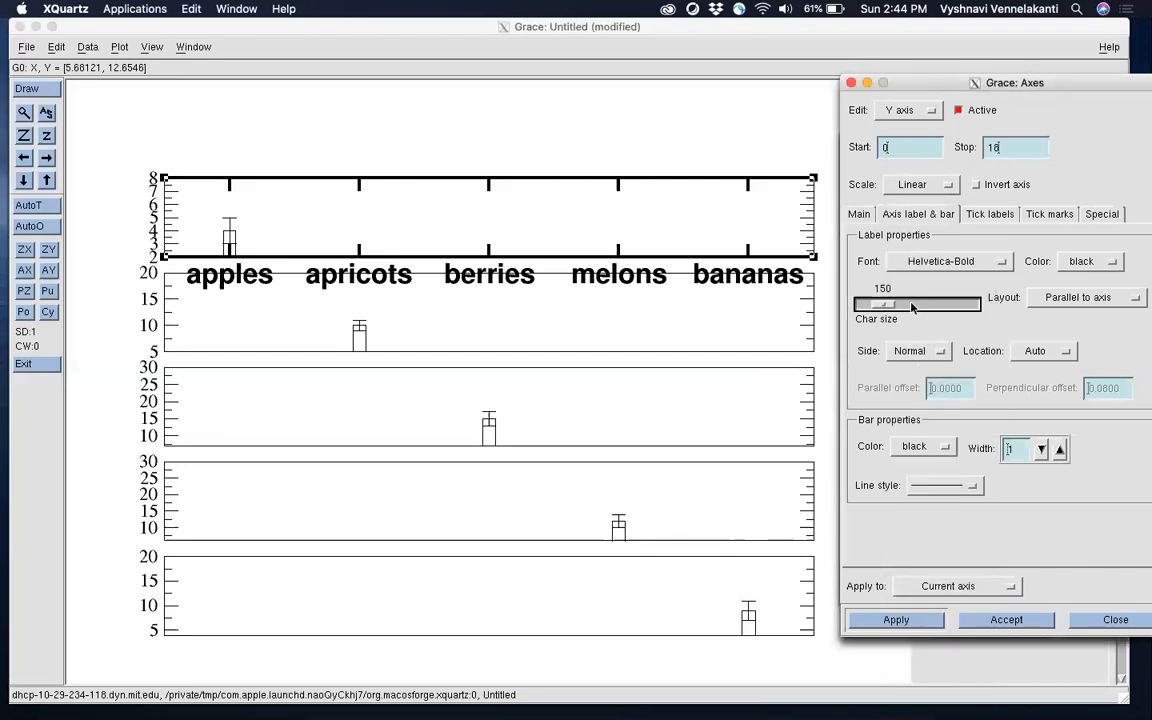
# Set the Y axis bar width to 3 and the tick label character size to 150
pyautogui.click(1060, 450)
pyautogui.click(1060, 450)
pyautogui.click(1060, 450)
pyautogui.click(1060, 450)
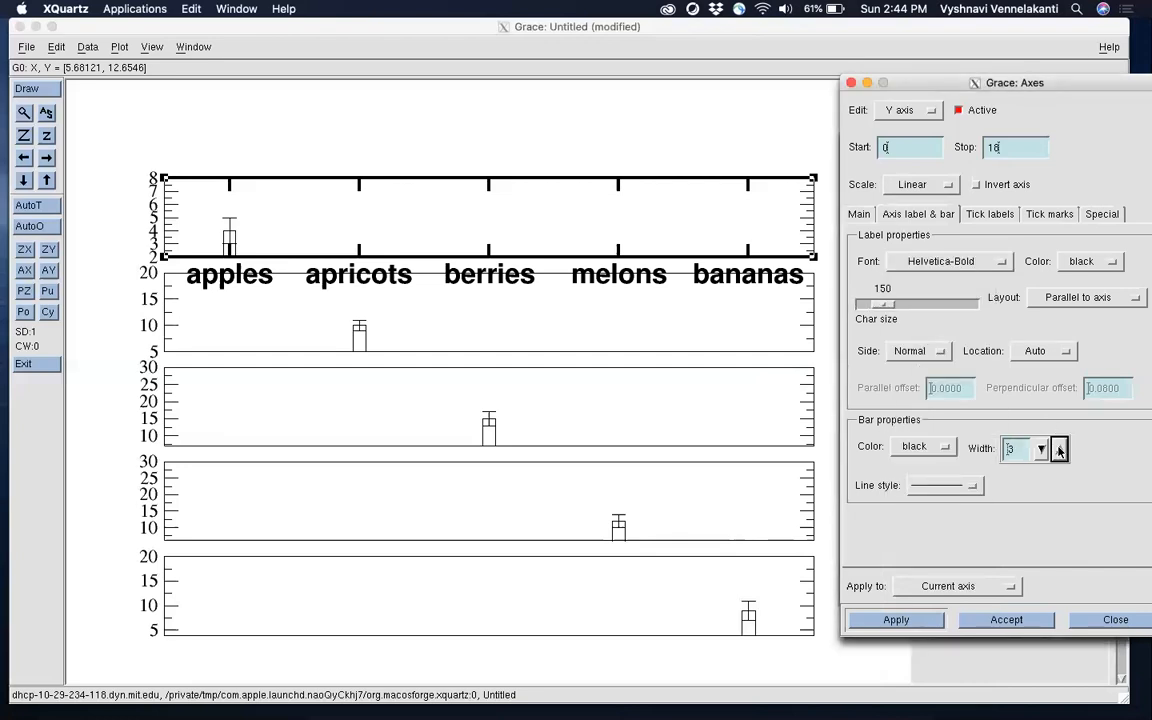
pyautogui.click(974, 218)
pyautogui.click(922, 268)
pyautogui.click(922, 268)
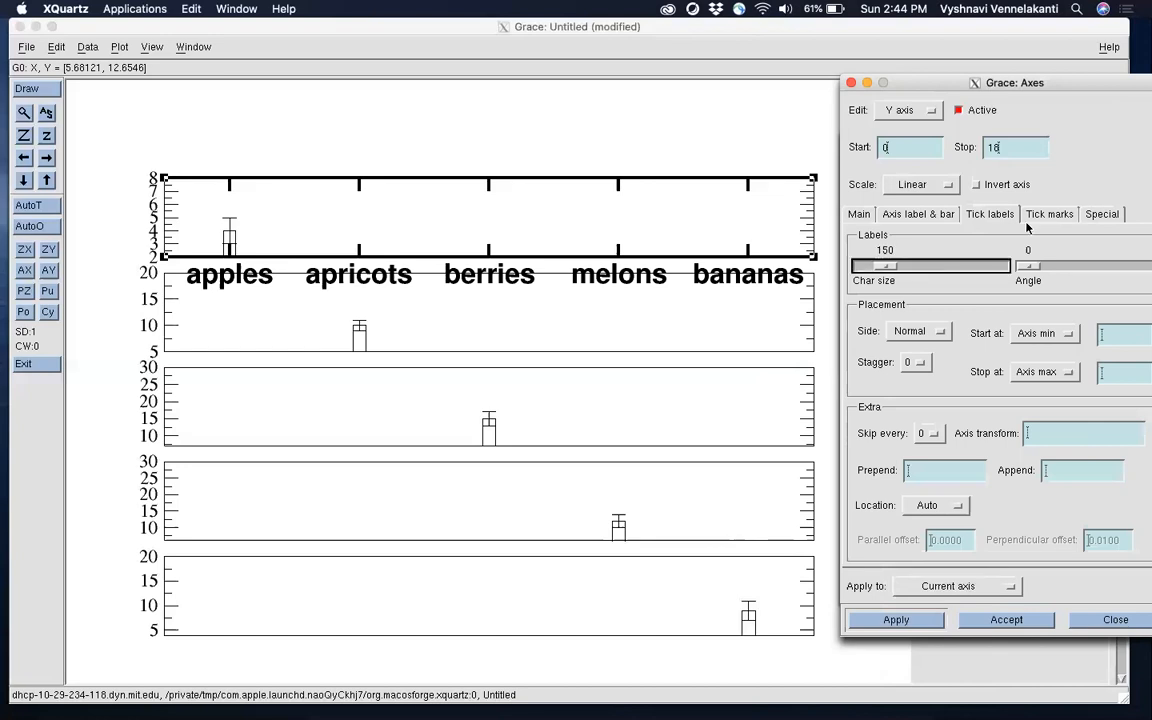
# Set the line width of the Y axis major and minor tick marks to 3
pyautogui.click(1030, 219)
pyautogui.click(970, 460)
pyautogui.click(970, 460)
pyautogui.click(970, 460)
pyautogui.click(970, 460)
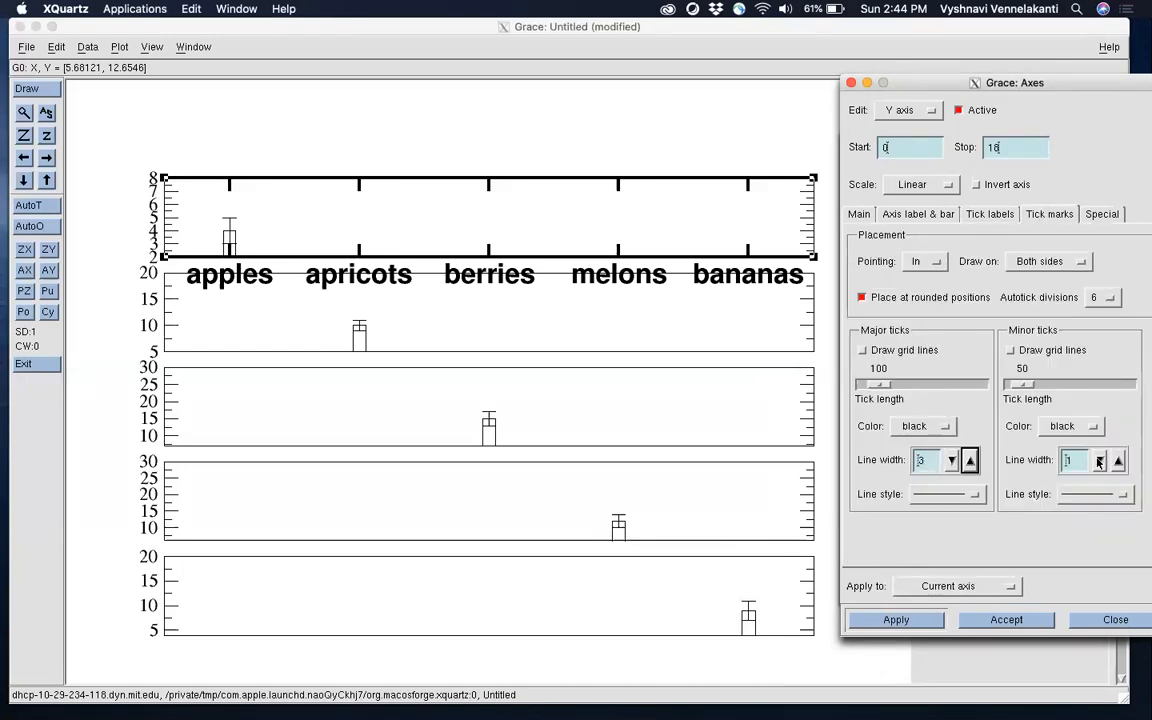
pyautogui.click(1120, 460)
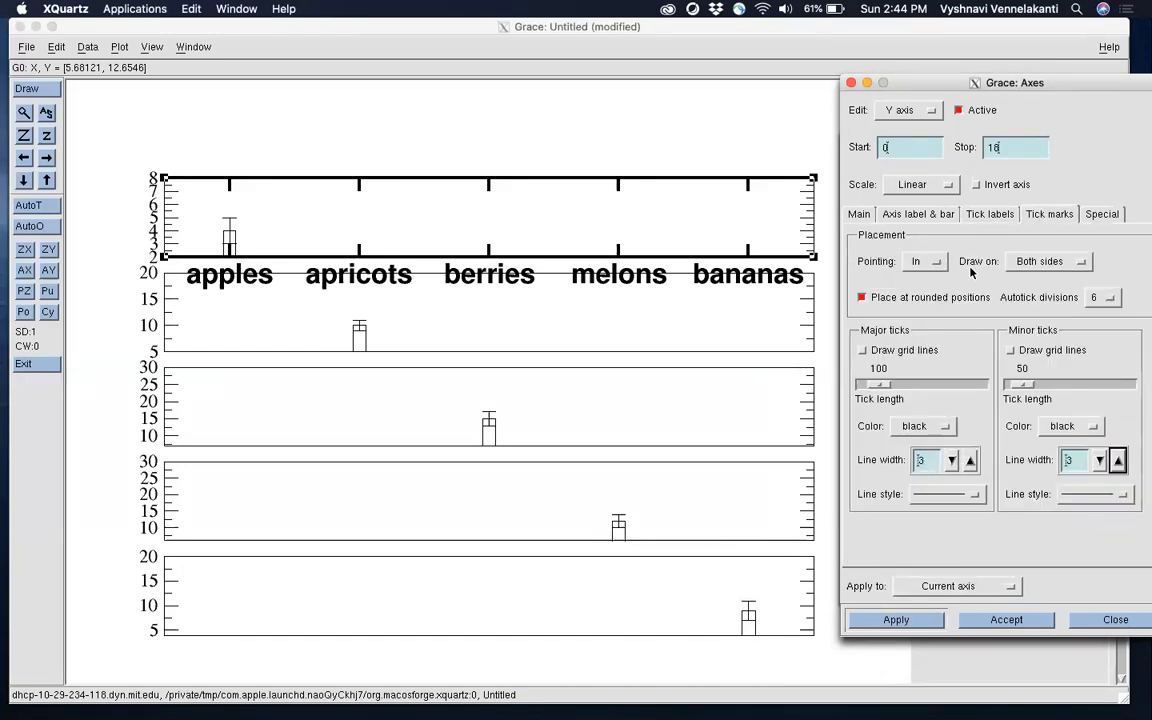
# Apply the Y axis settings to the current axis in all graphs
pyautogui.click(905, 214)
pyautogui.click(859, 214)
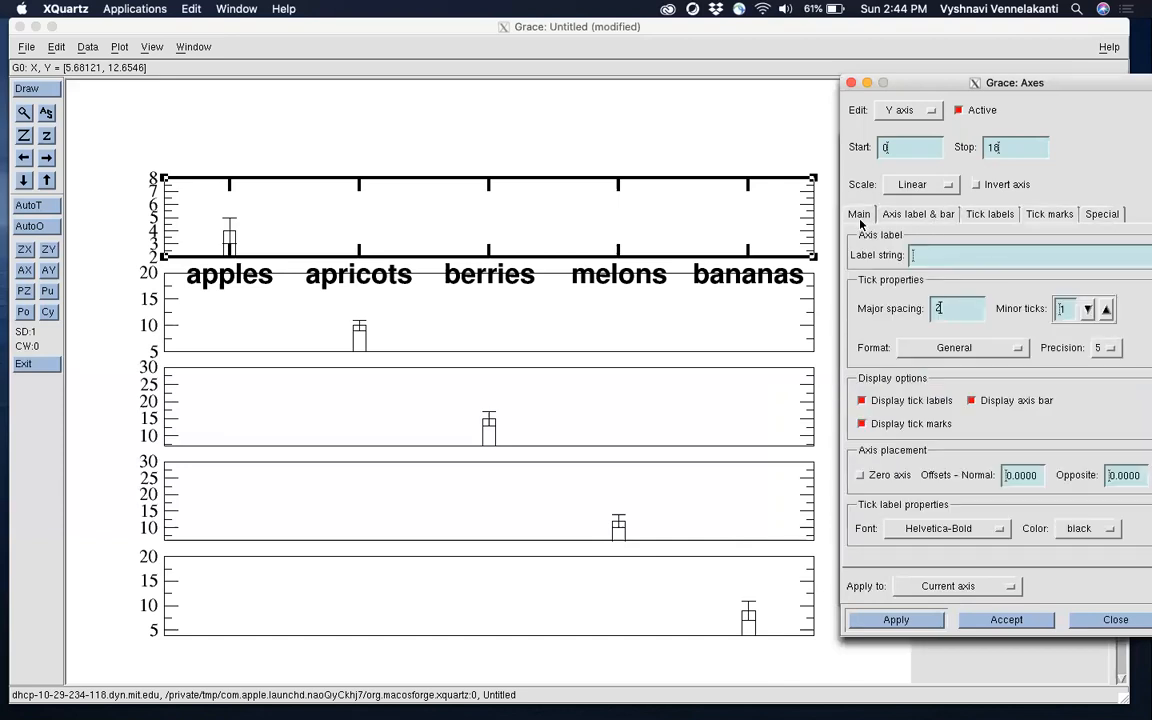
pyautogui.click(948, 586)
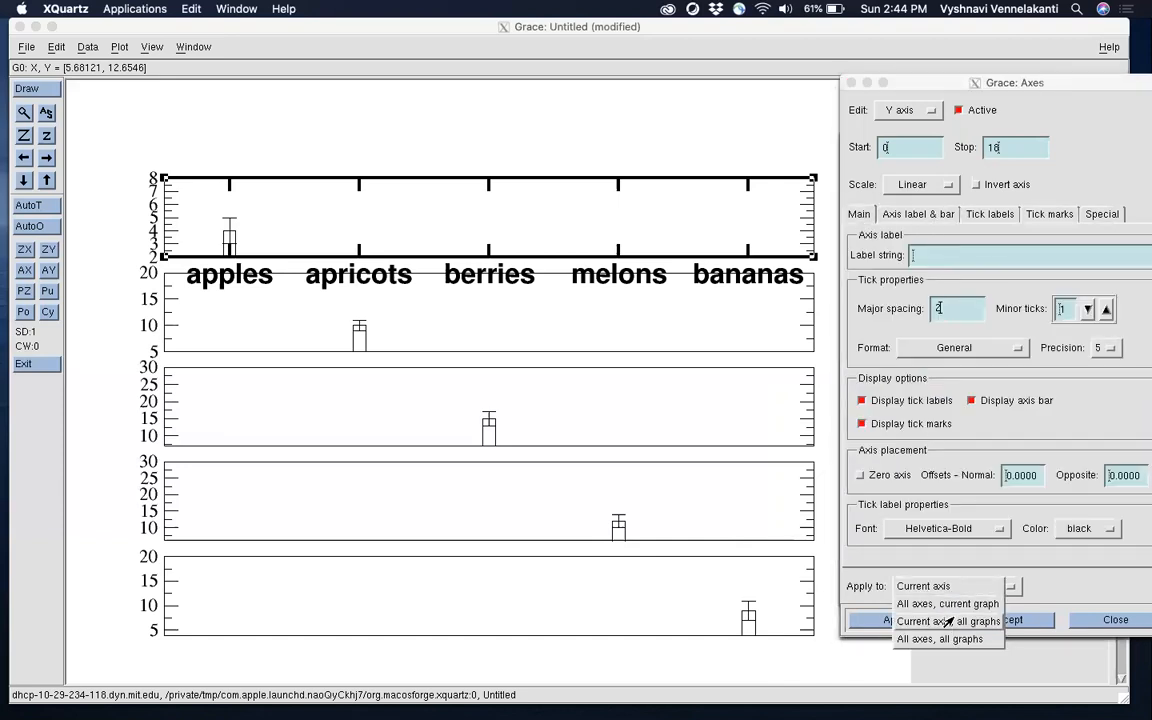
pyautogui.click(912, 621)
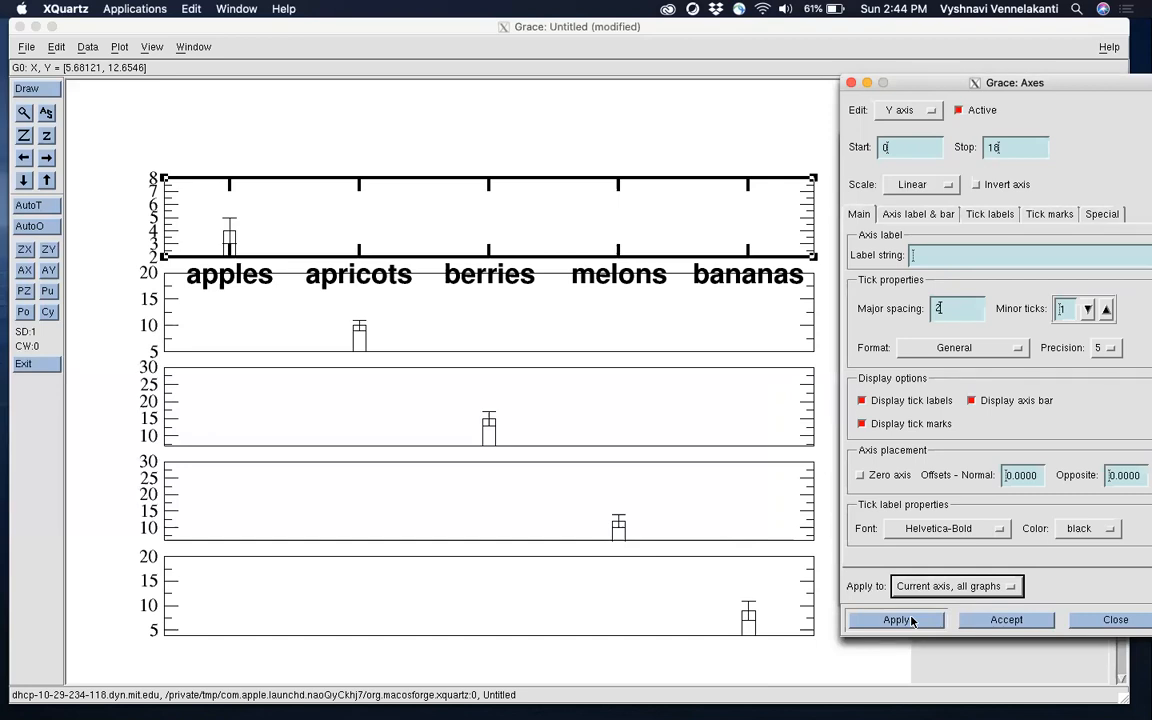
pyautogui.click(911, 621)
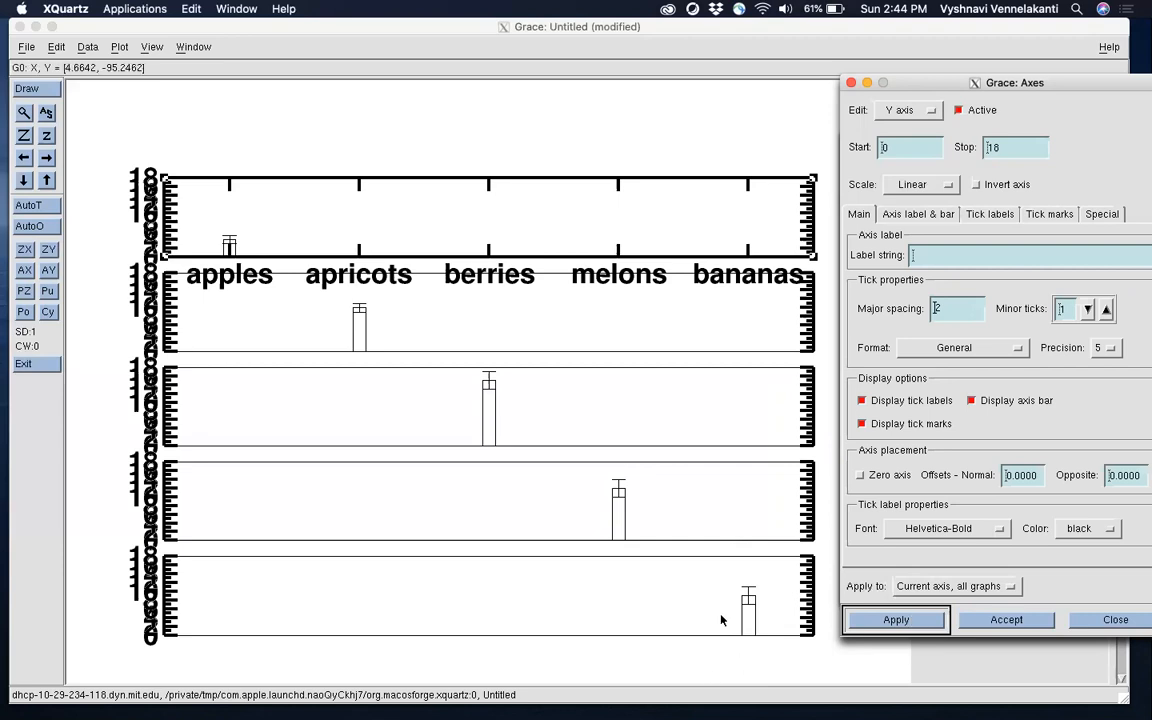
# Turn off the Y axis tick labels, tick marks and axis bar in all graphs
pyautogui.click(905, 400)
pyautogui.click(920, 424)
pyautogui.click(983, 402)
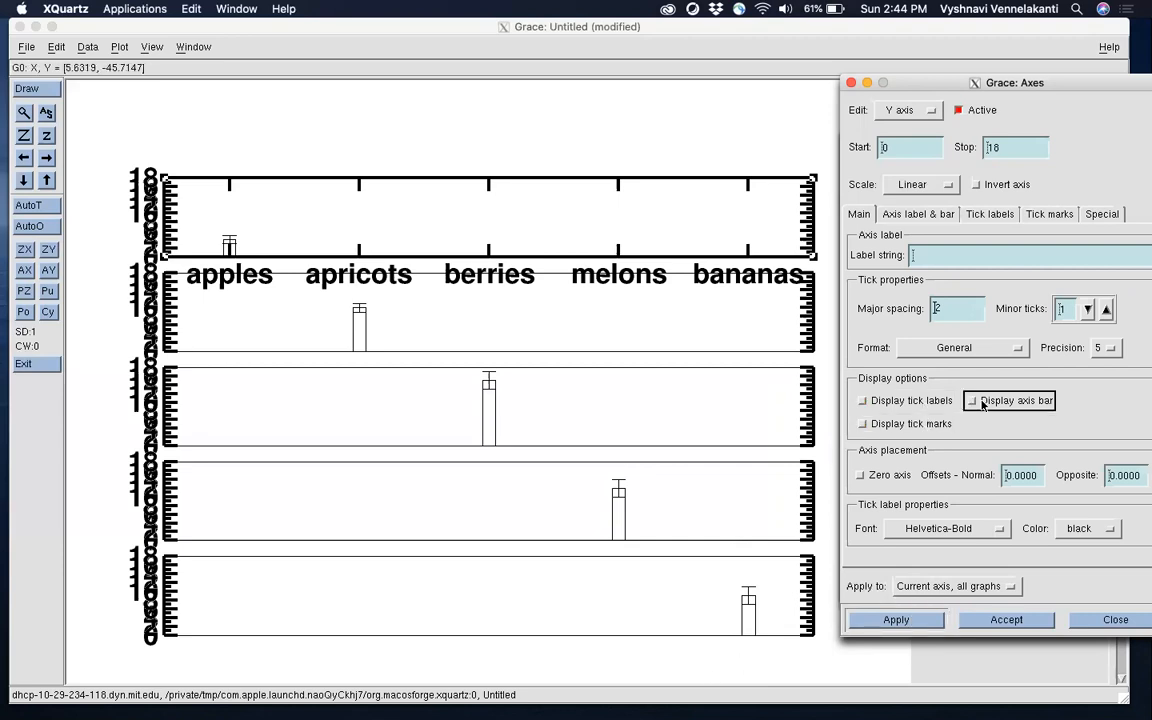
pyautogui.click(895, 621)
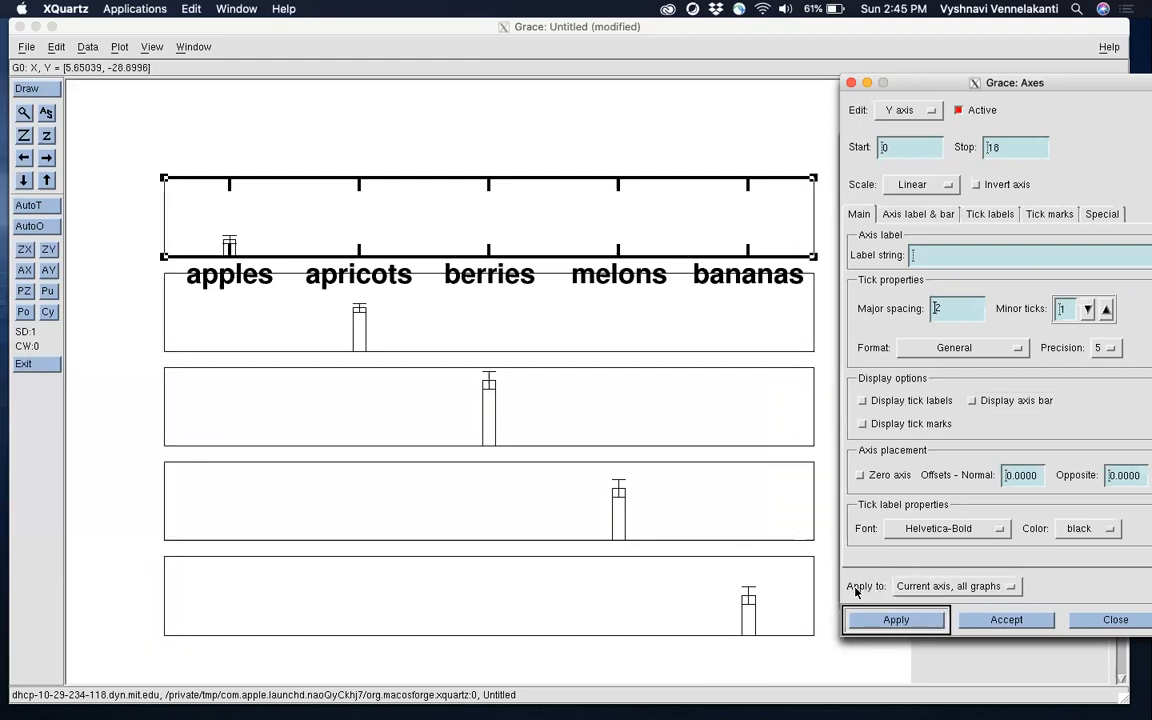
# Limit the changes to the current axis and re-enable tick labels, tick marks and axis bar for G0's Y axis
pyautogui.click(905, 588)
pyautogui.click(910, 549)
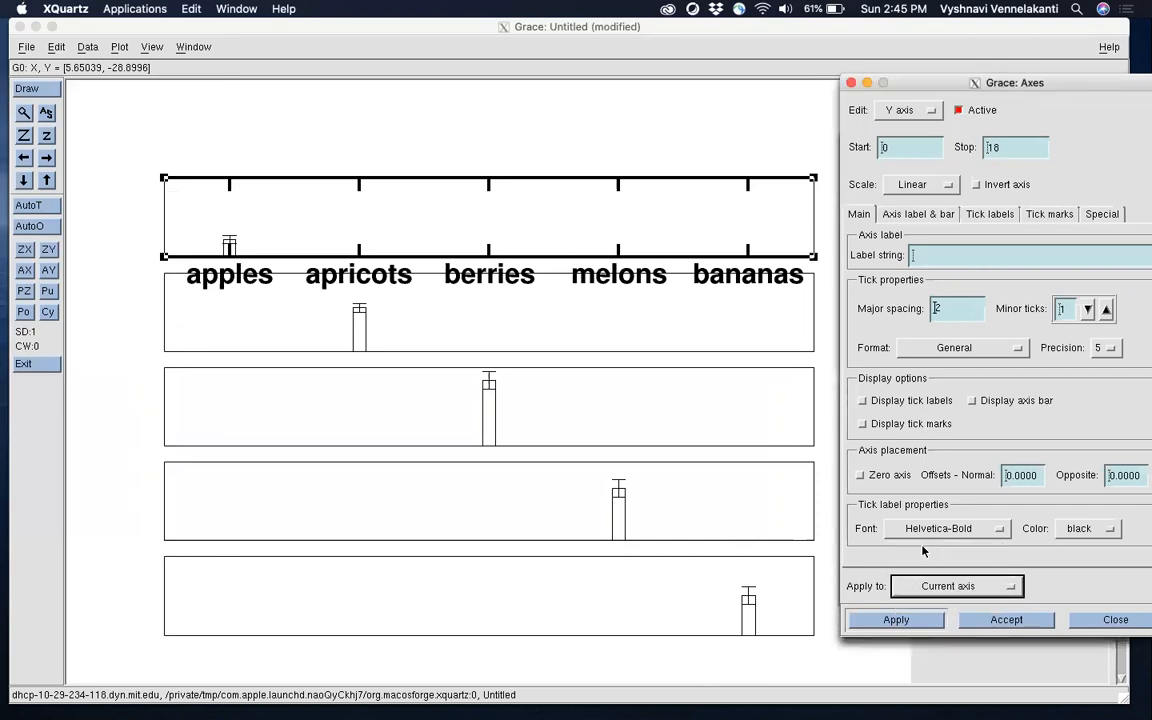
pyautogui.click(903, 401)
pyautogui.click(895, 424)
pyautogui.click(988, 401)
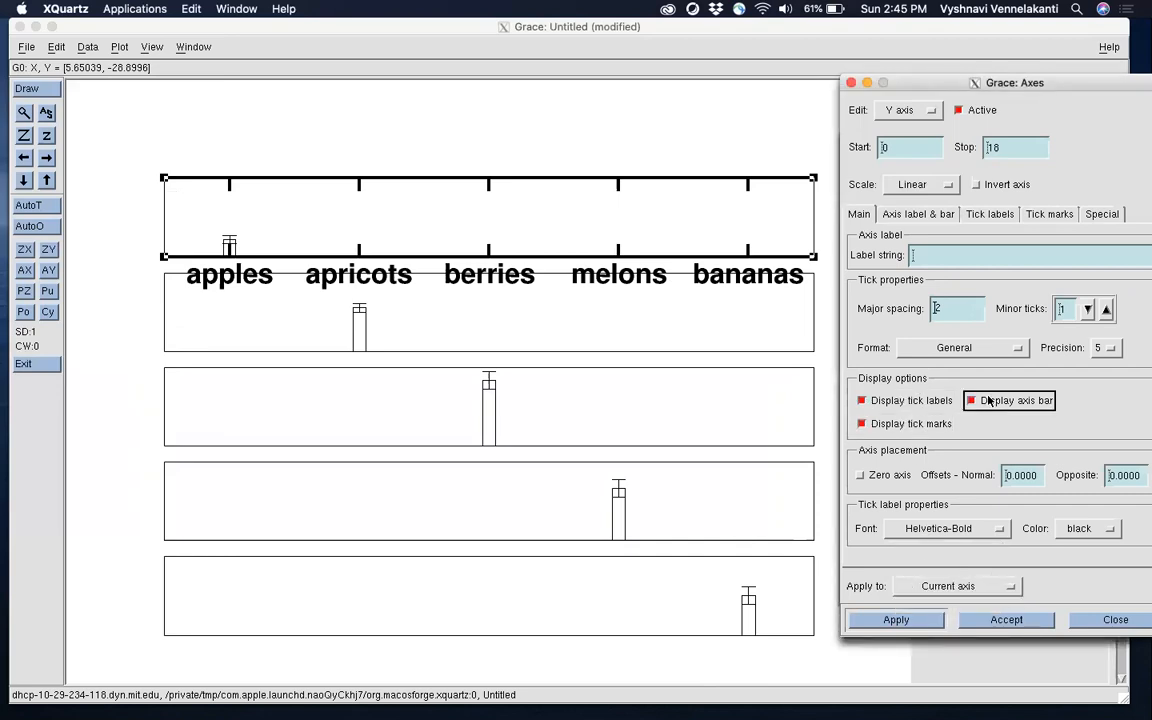
# Label G0's Y axis "number of students", apply it and close the axis settings
pyautogui.click(966, 257)
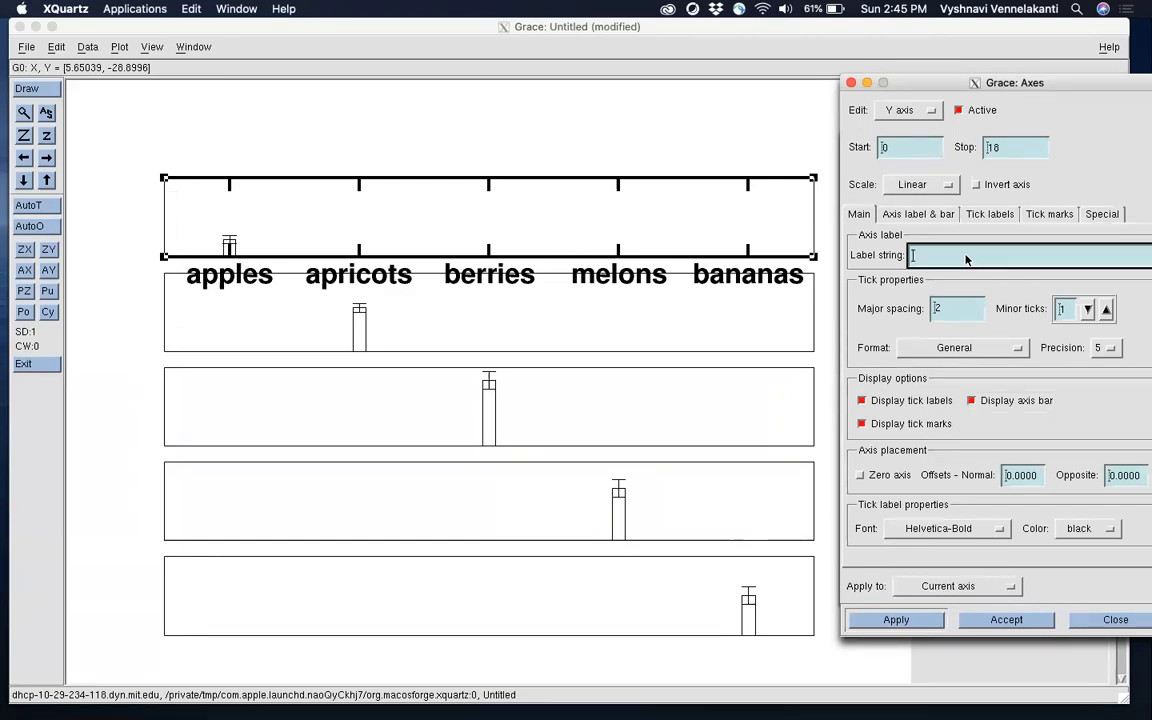
pyautogui.write('number of students')
pyautogui.click(926, 620)
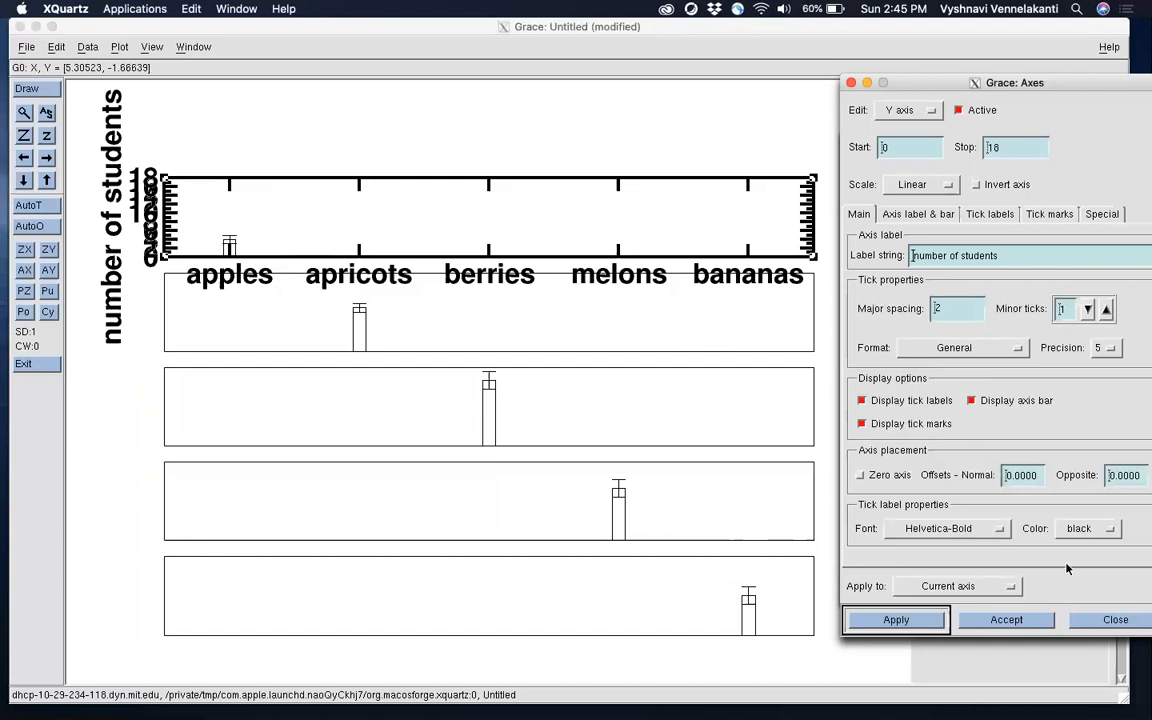
pyautogui.click(1030, 621)
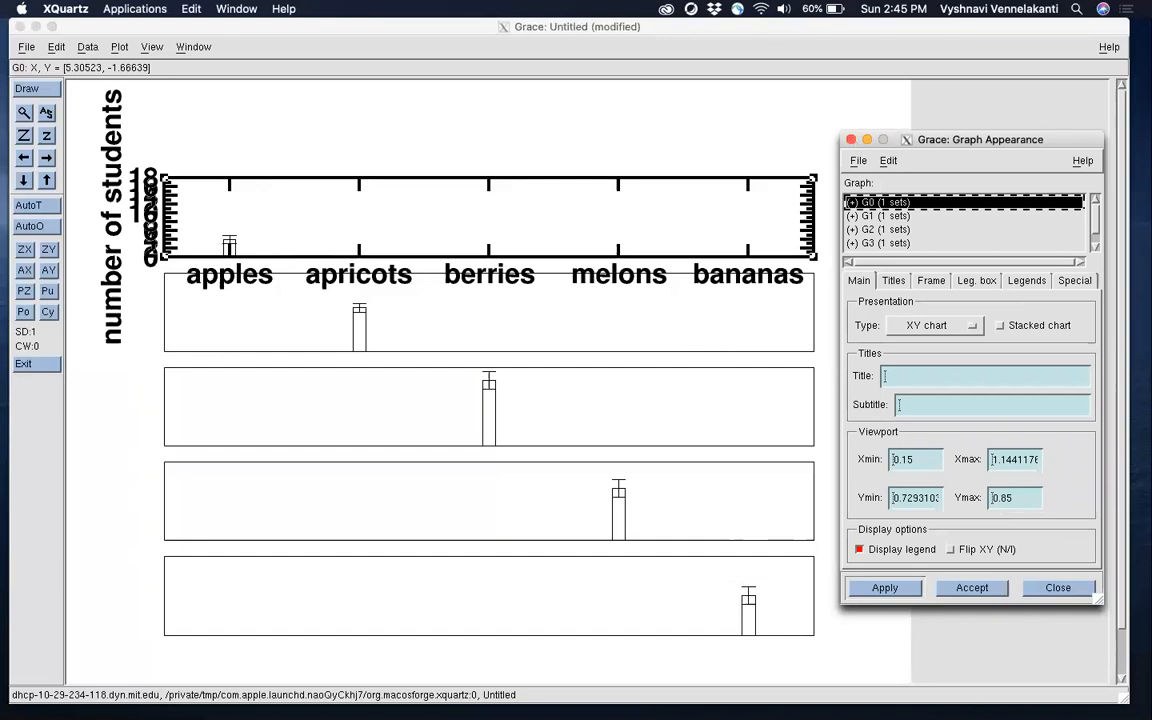
# Try viewport Xmax values of 1 and 1.4 for G0
pyautogui.moveTo(866, 139); pyautogui.dragTo(751, 122)
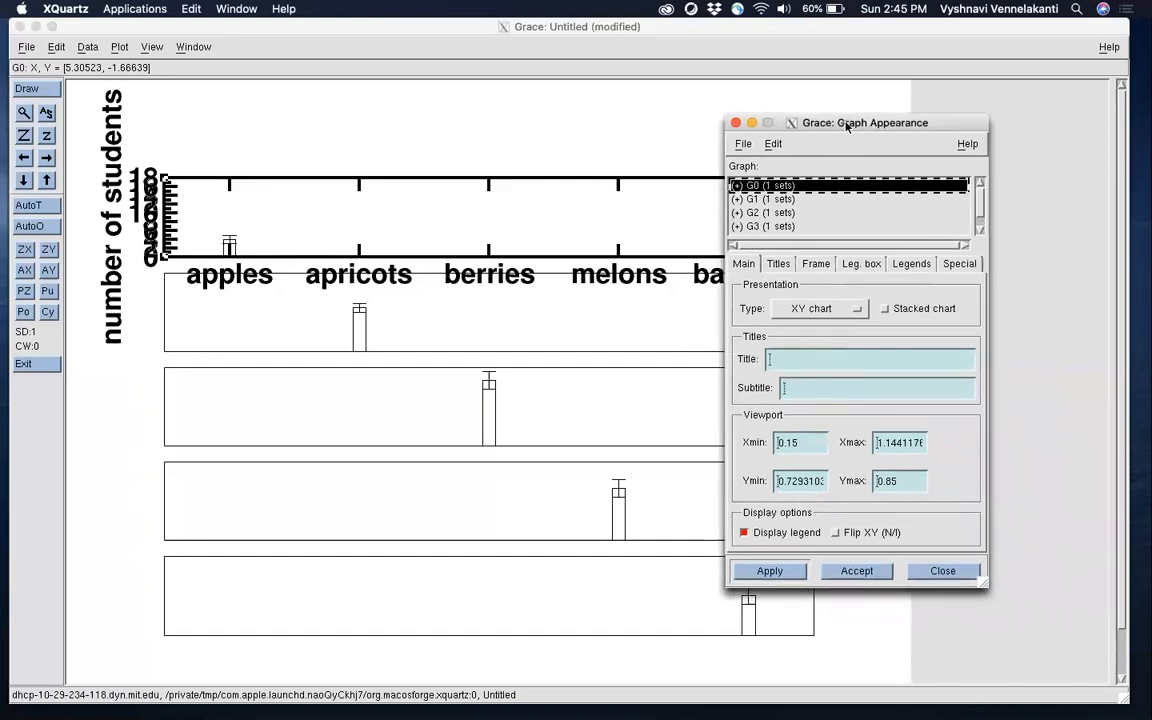
pyautogui.moveTo(864, 121); pyautogui.dragTo(919, 123)
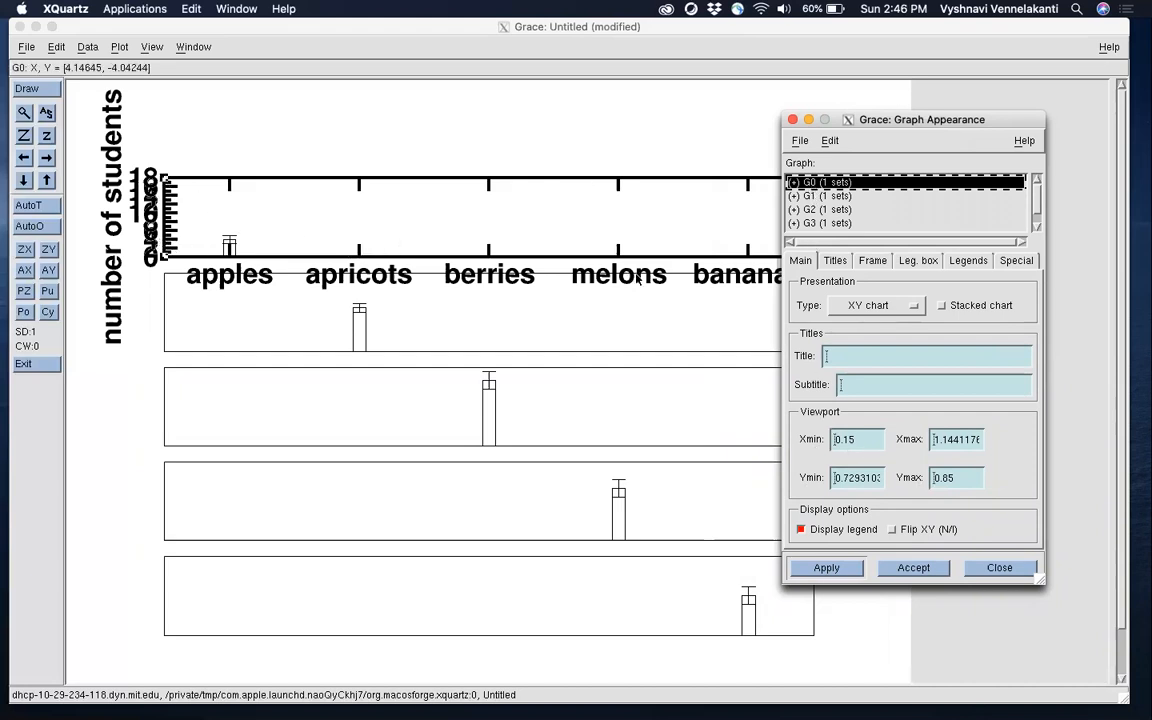
pyautogui.click(940, 439)
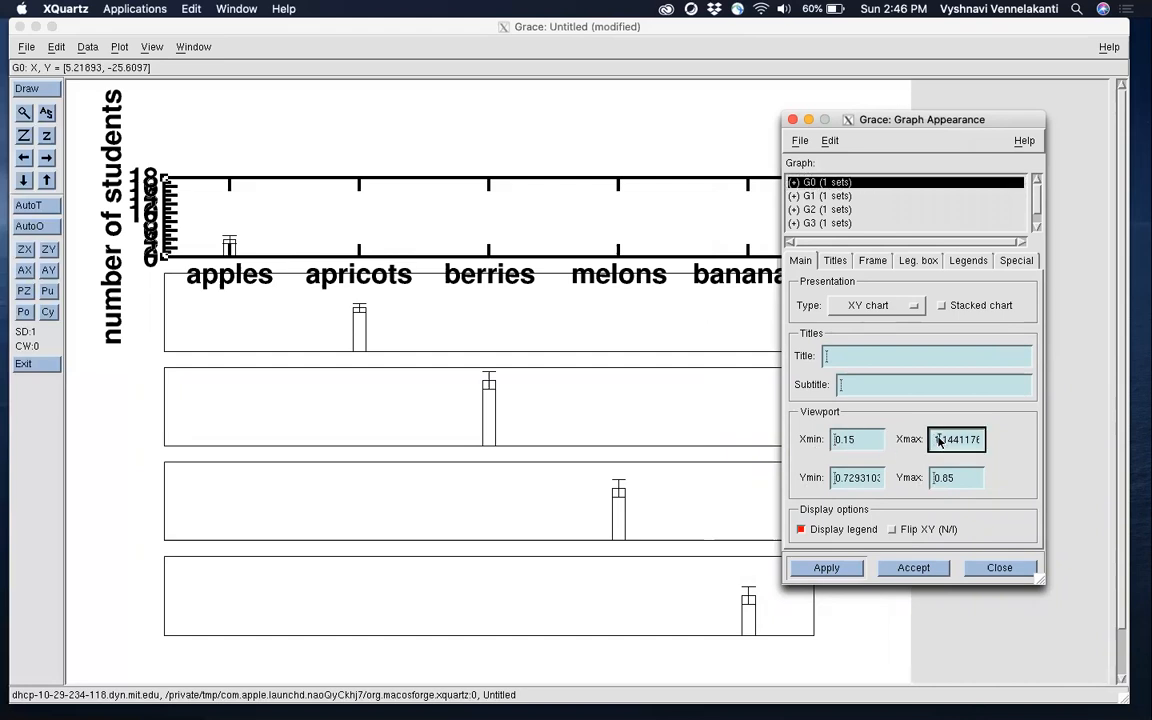
pyautogui.moveTo(940, 441); pyautogui.dragTo(1008, 442)
pyautogui.write('1')
pyautogui.click(822, 569)
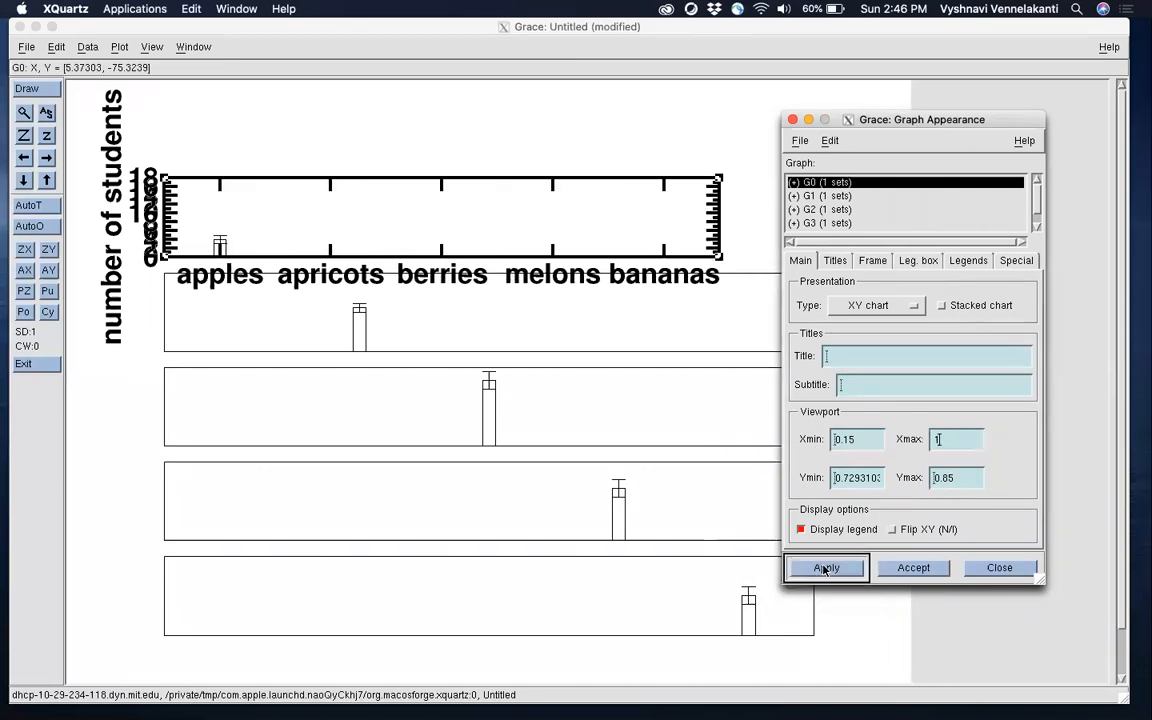
pyautogui.moveTo(789, 112); pyautogui.dragTo(855, 145)
pyautogui.click(944, 466)
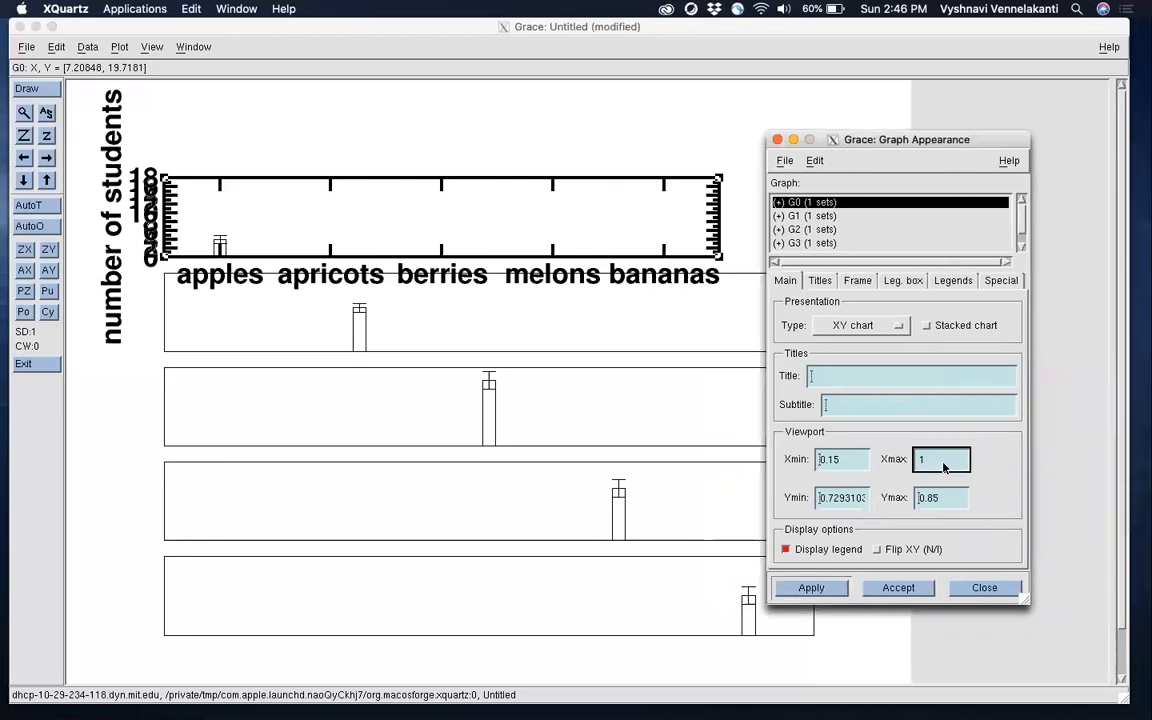
pyautogui.write('.4')
pyautogui.press('Return')
# Try viewport Xmax values of 1.2 and 1.3 for G0
pyautogui.moveTo(880, 152); pyautogui.dragTo(611, 146)
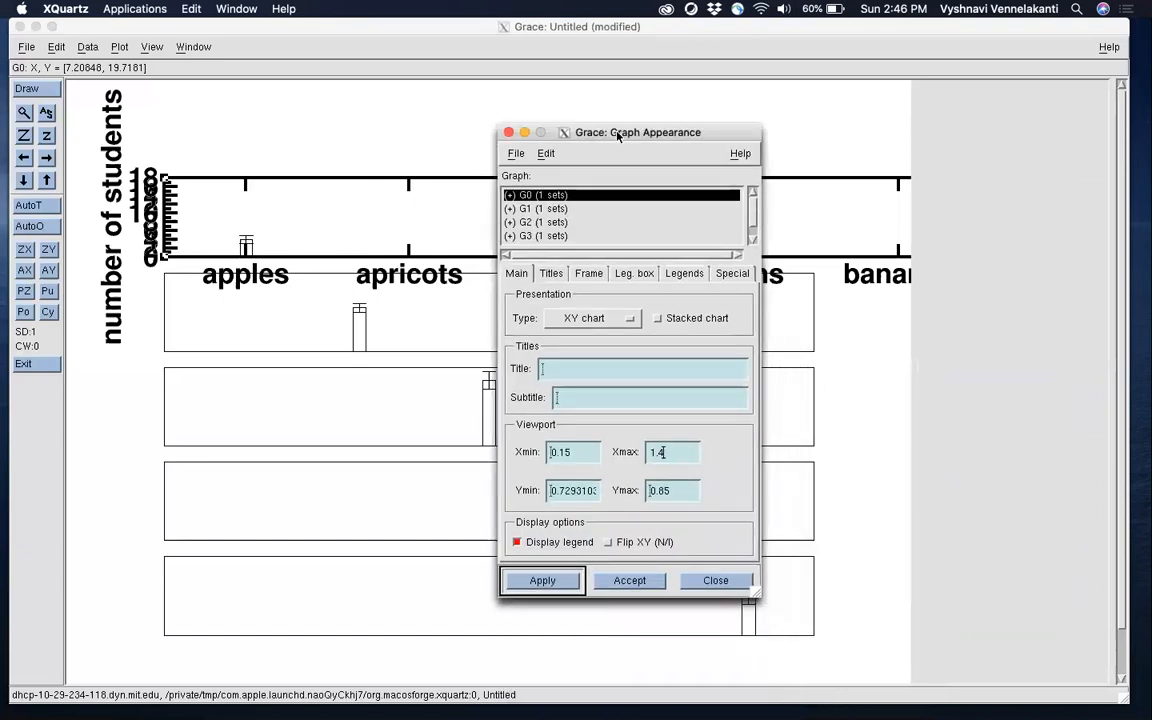
pyautogui.click(686, 453)
pyautogui.write('.2')
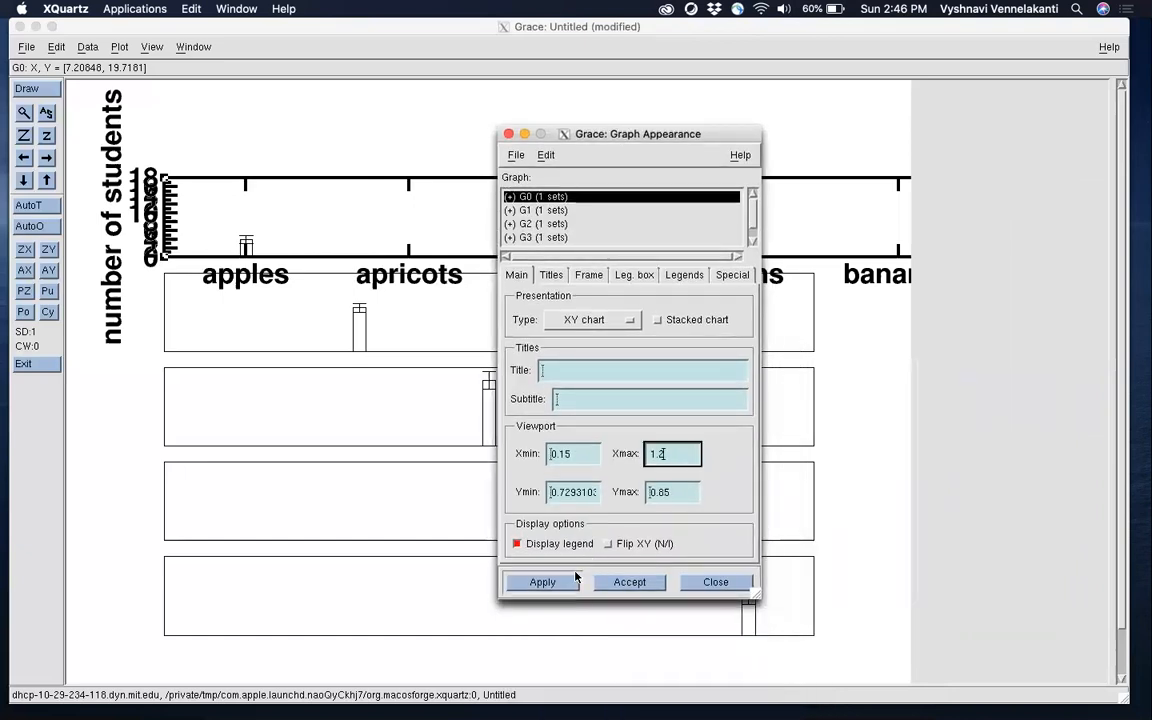
pyautogui.click(566, 582)
pyautogui.click(666, 457)
pyautogui.press('BackSpace')
pyautogui.write('3')
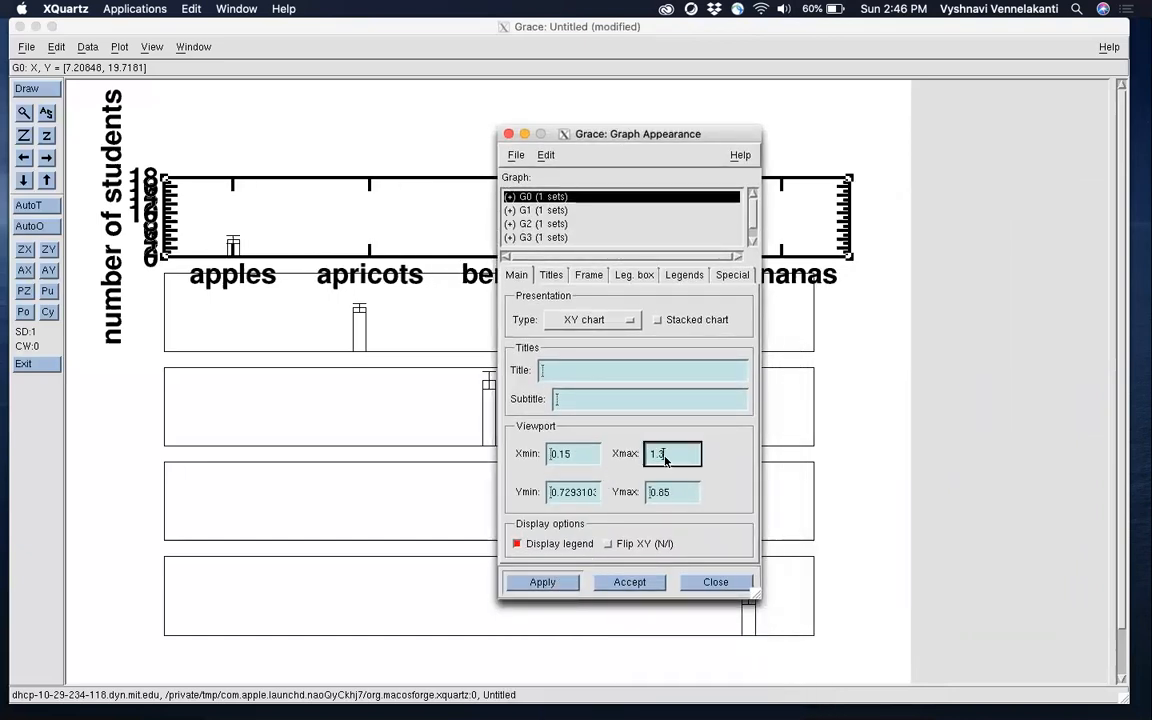
pyautogui.click(567, 589)
# Try viewport Xmax values of 1.28 and 1.29 for G0
pyautogui.click(675, 458)
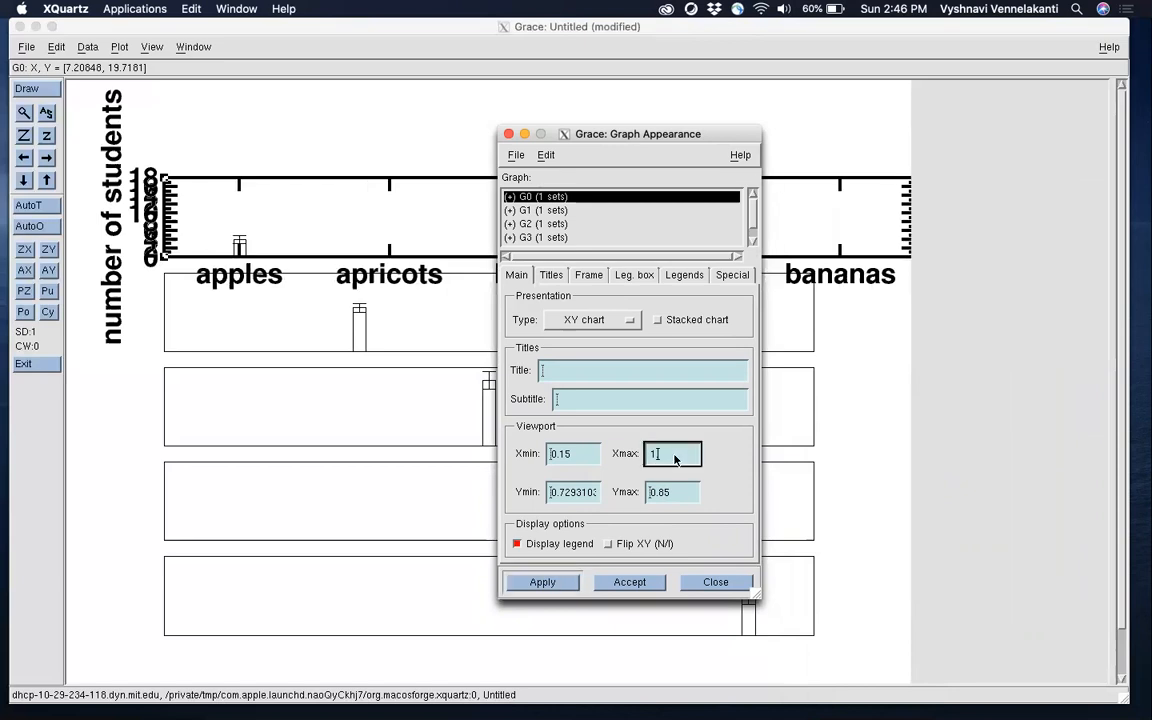
pyautogui.write('8')
pyautogui.click(552, 583)
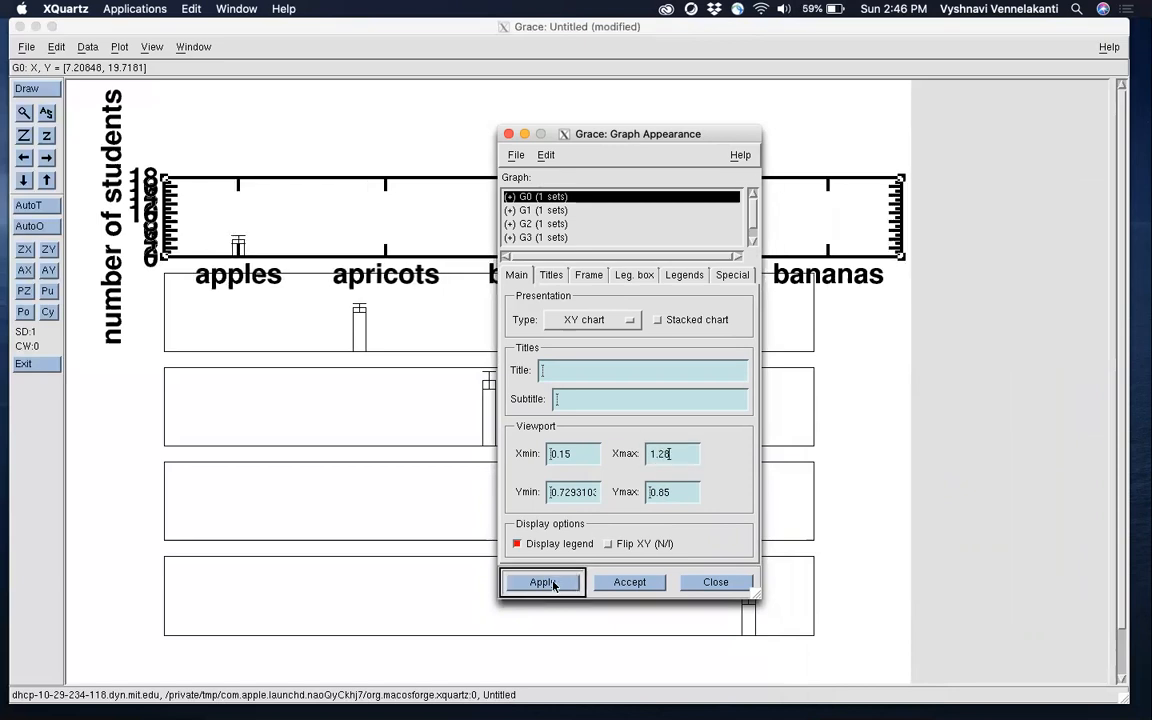
pyautogui.click(676, 458)
pyautogui.press('BackSpace')
pyautogui.write('9')
pyautogui.click(570, 587)
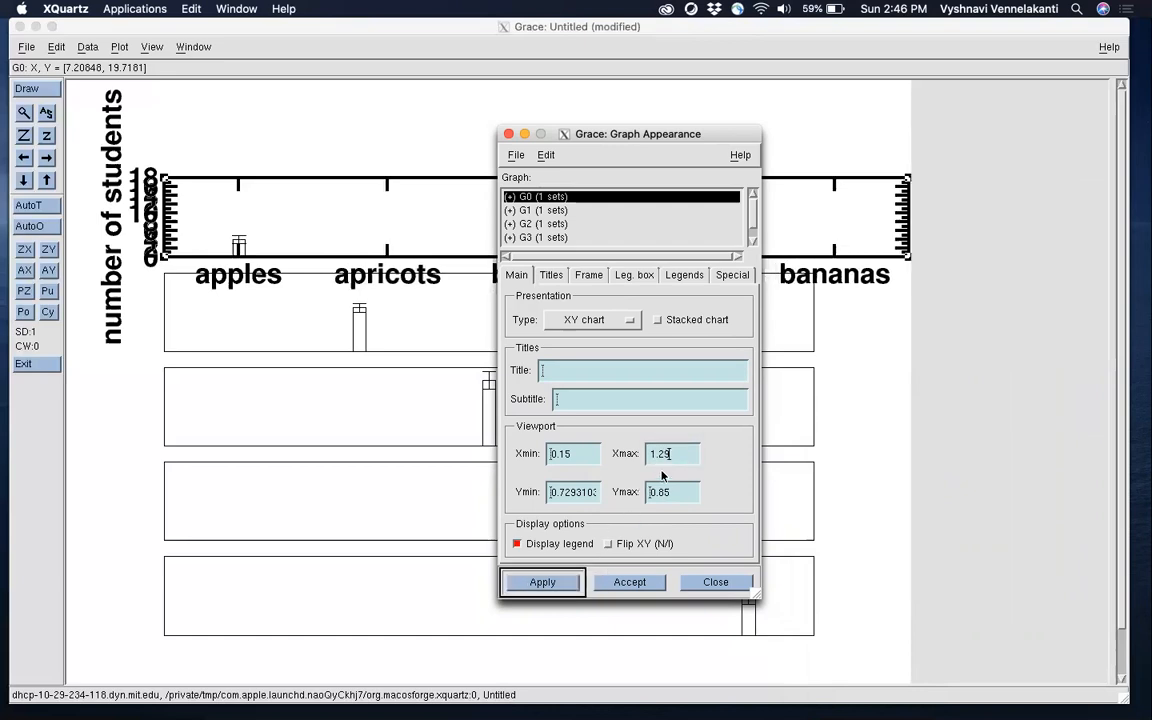
# Set G0's viewport Xmax to 1.285 and apply it
pyautogui.click(680, 454)
pyautogui.press('BackSpace')
pyautogui.write('85')
pyautogui.click(571, 584)
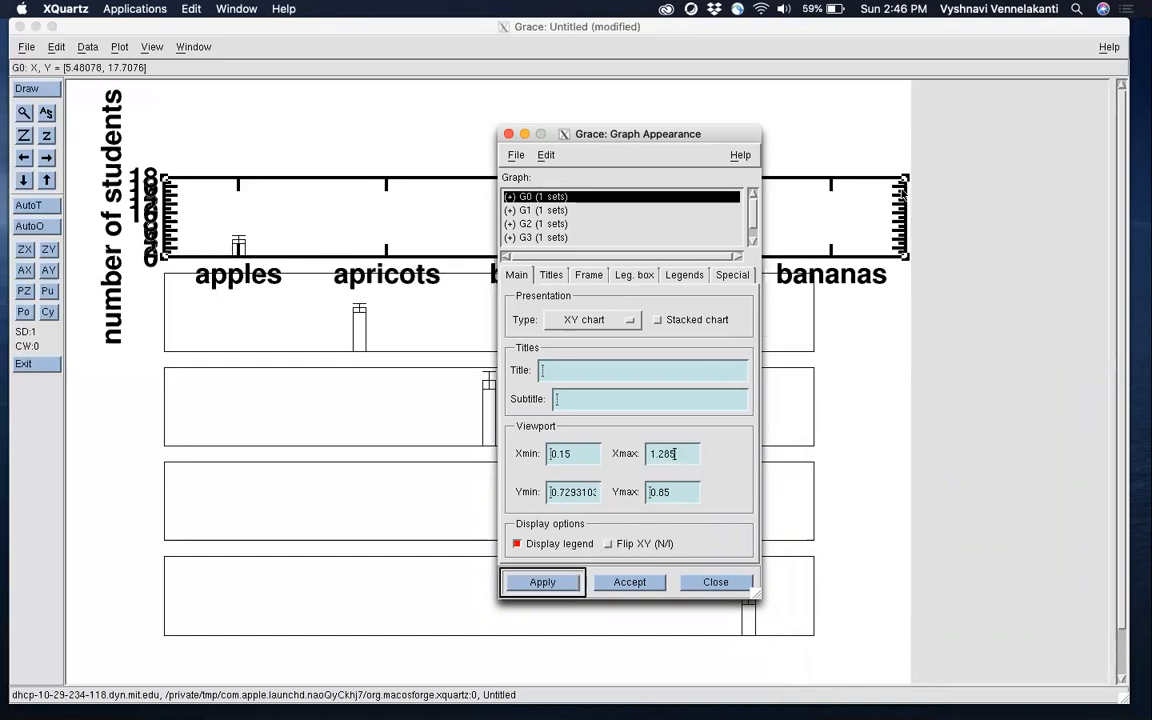
# Try a viewport Ymin of 0.15 for G0 and apply it
pyautogui.click(573, 496)
pyautogui.moveTo(551, 496); pyautogui.dragTo(681, 498)
pyautogui.write('5')
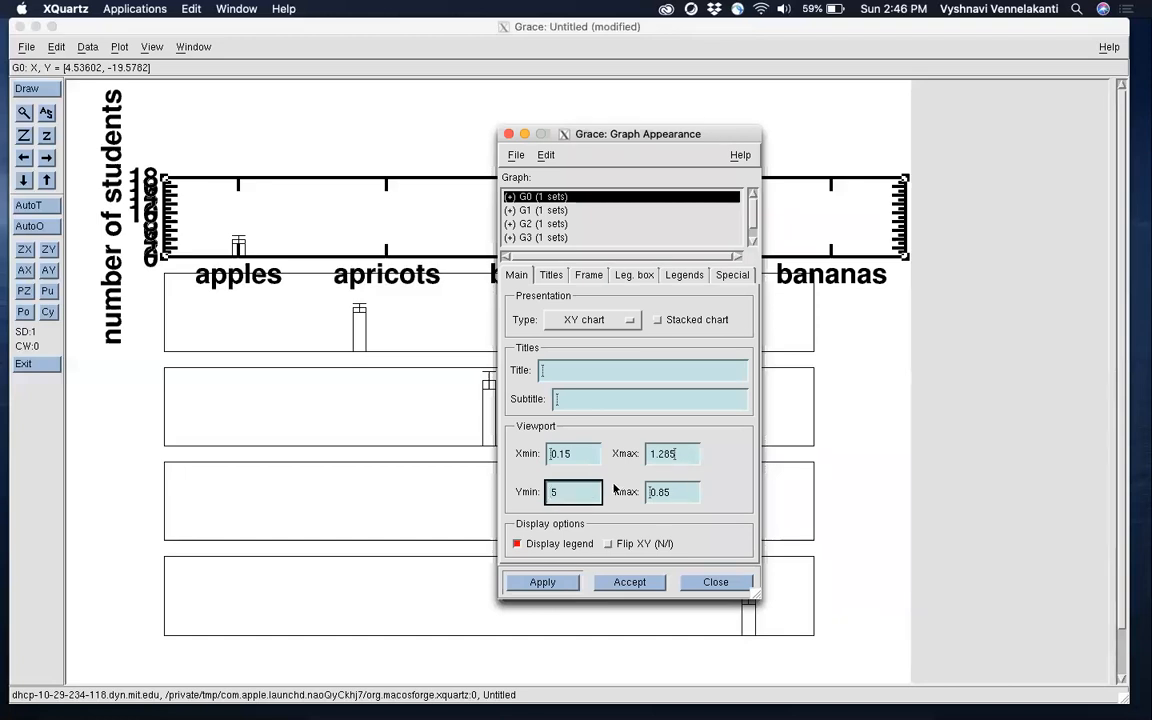
pyautogui.write('5')
pyautogui.click(540, 580)
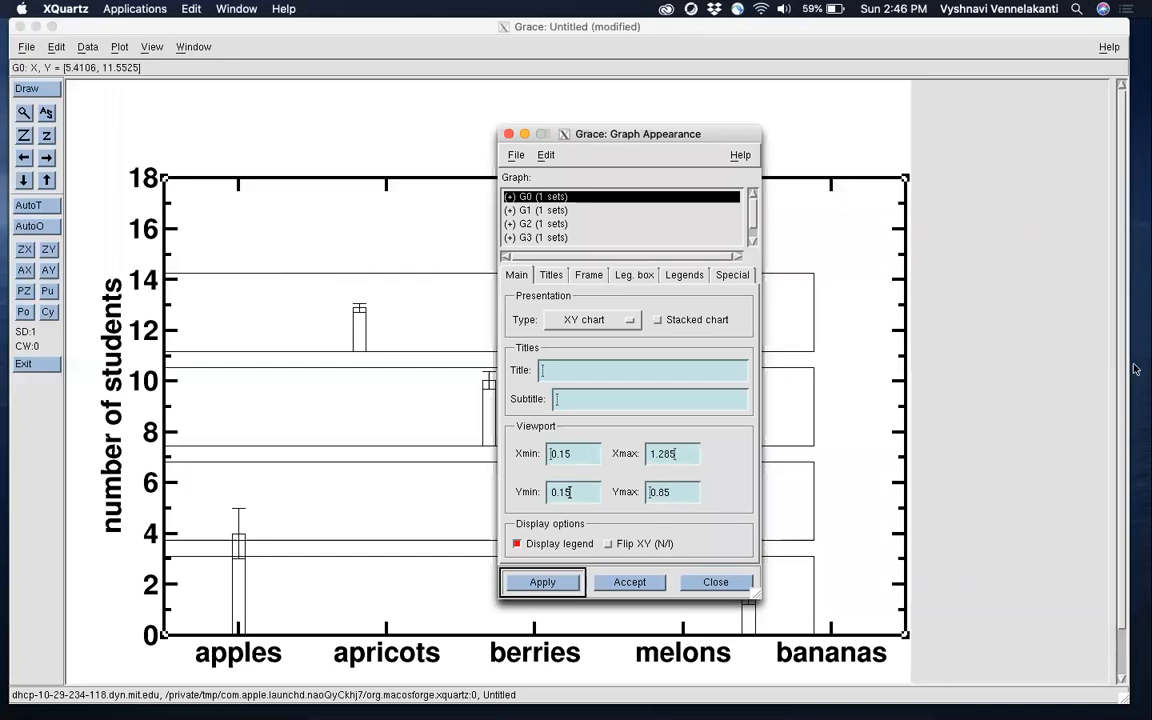
pyautogui.click(1018, 342)
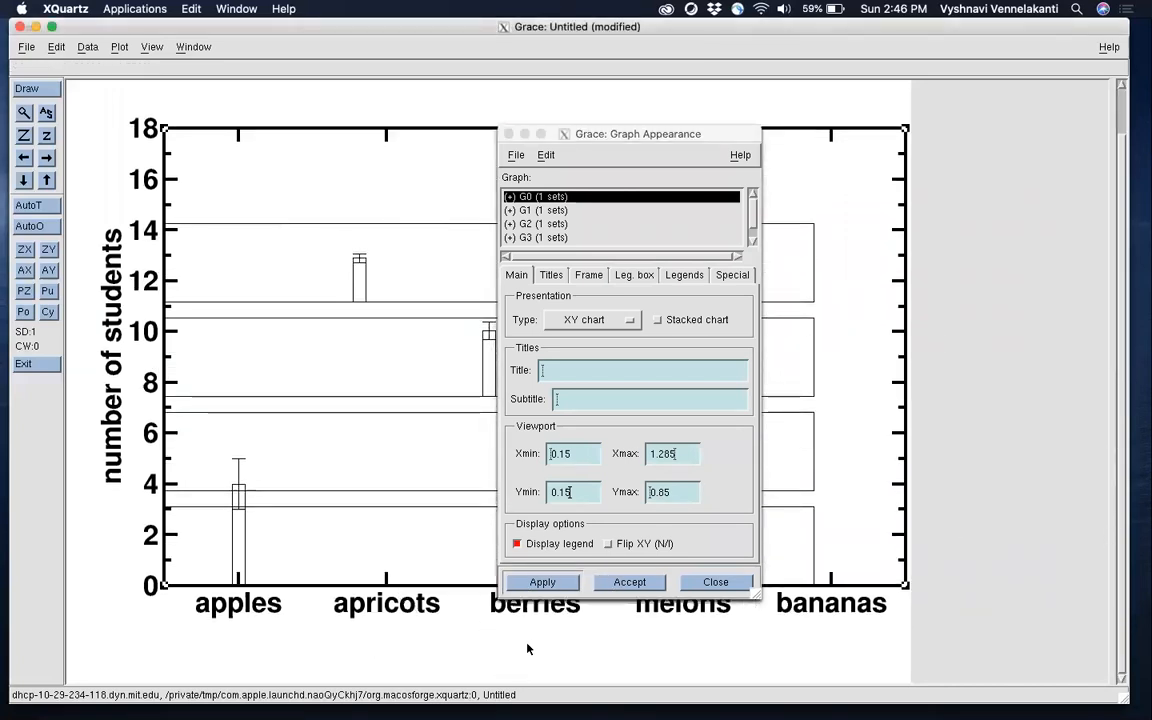
# Set G0's viewport Ymin to 0.05 and apply it
pyautogui.click(582, 493)
pyautogui.press('BackSpace')
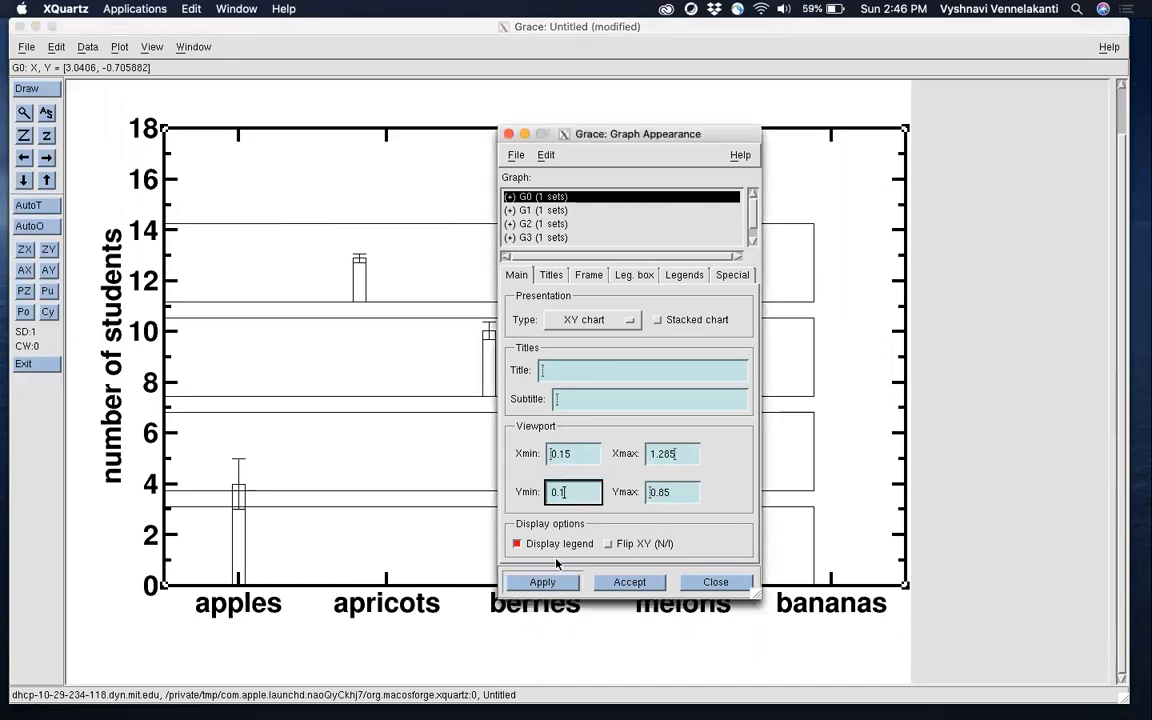
pyautogui.press('Return')
pyautogui.write('.05')
pyautogui.click(537, 586)
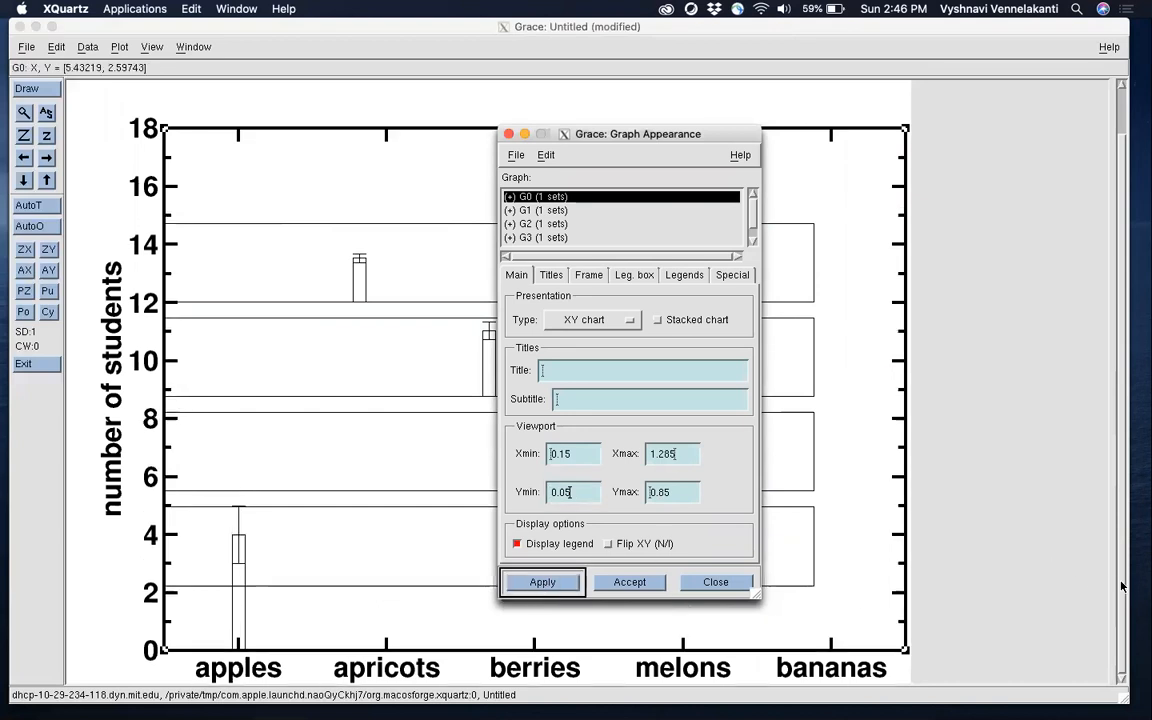
pyautogui.click(1122, 612)
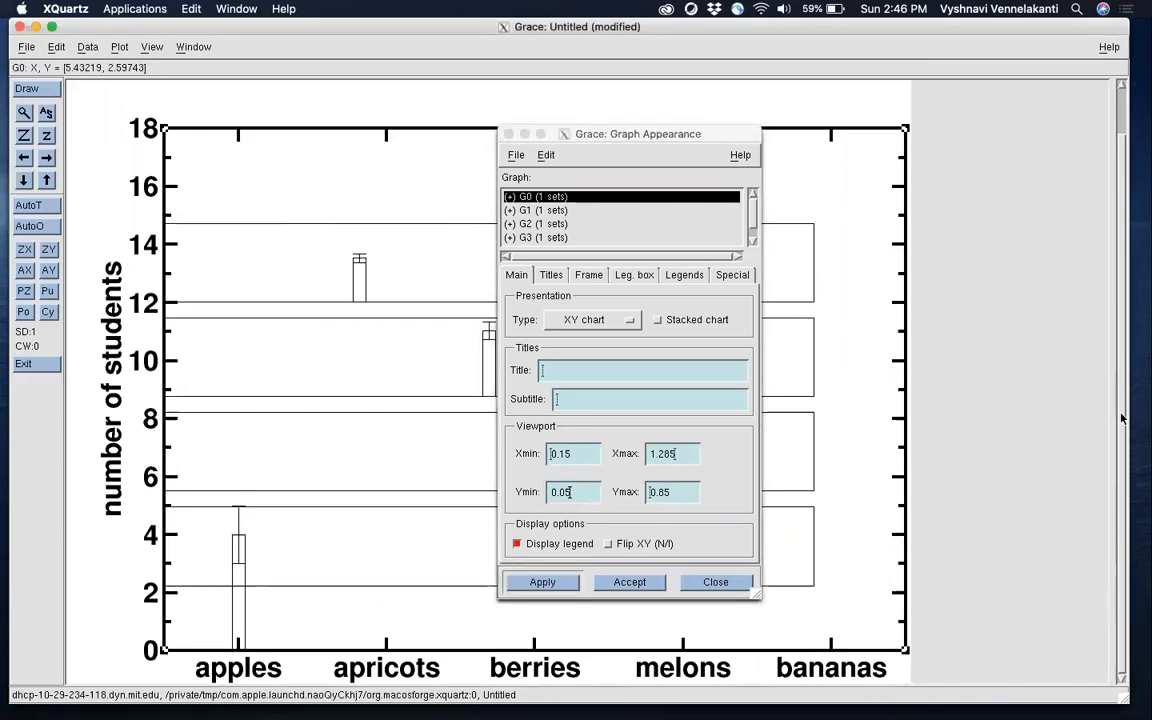
pyautogui.click(1125, 328)
pyautogui.moveTo(1125, 328); pyautogui.dragTo(1108, 582)
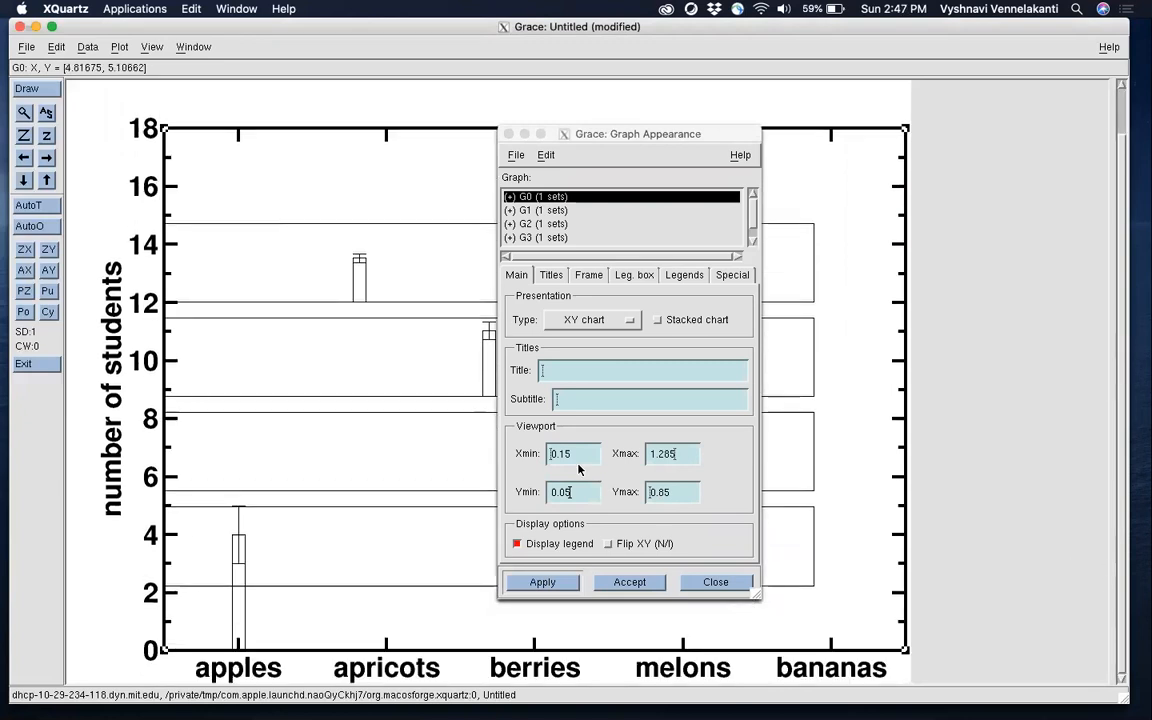
# Try viewport Ymax values of 0.9 and 1 for G0
pyautogui.click(687, 493)
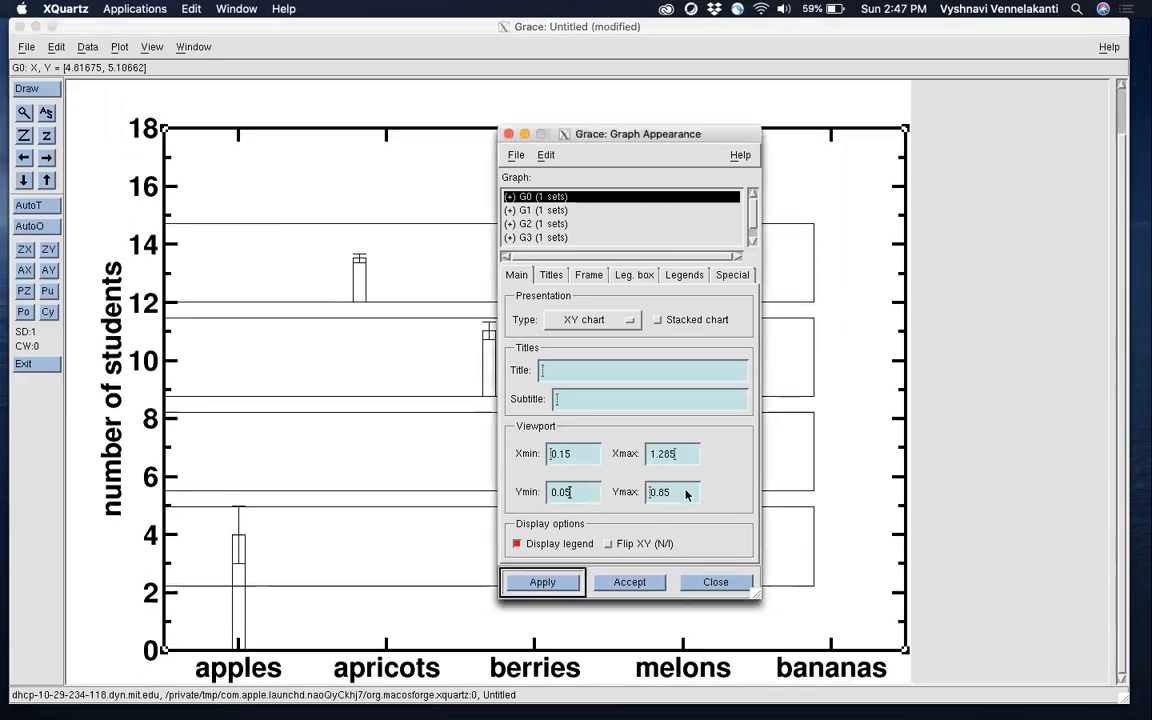
pyautogui.click(1124, 386)
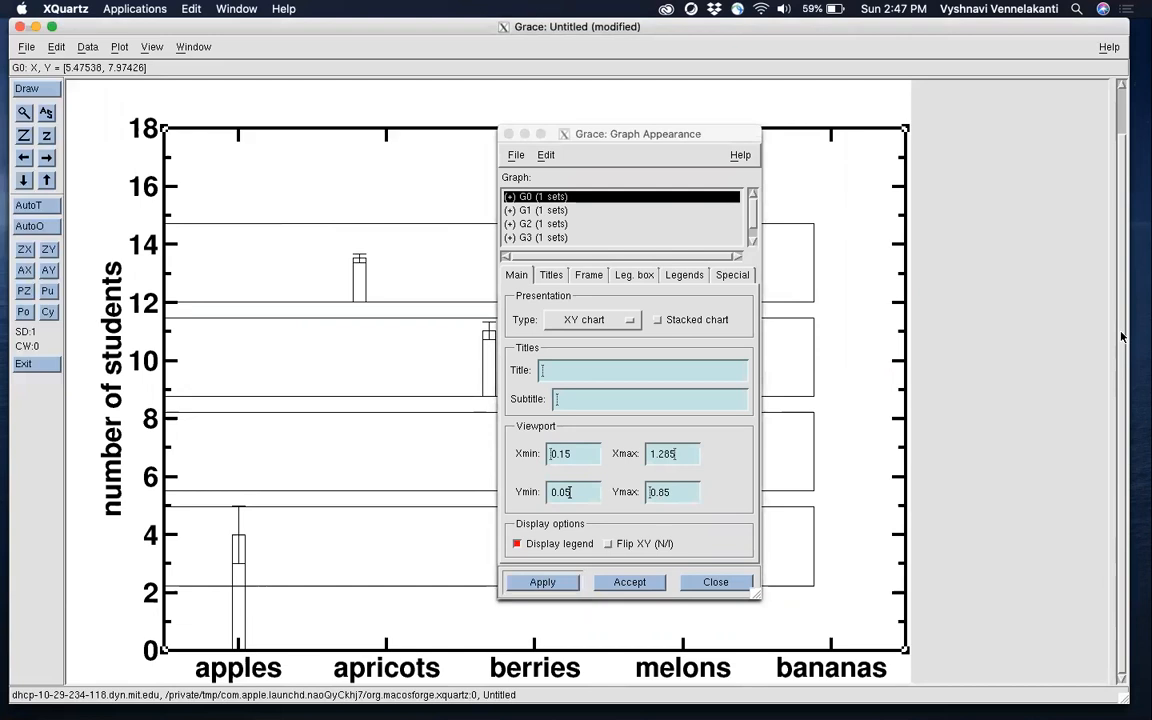
pyautogui.click(1114, 122)
pyautogui.click(680, 493)
pyautogui.press('BackSpace')
pyautogui.write('.9')
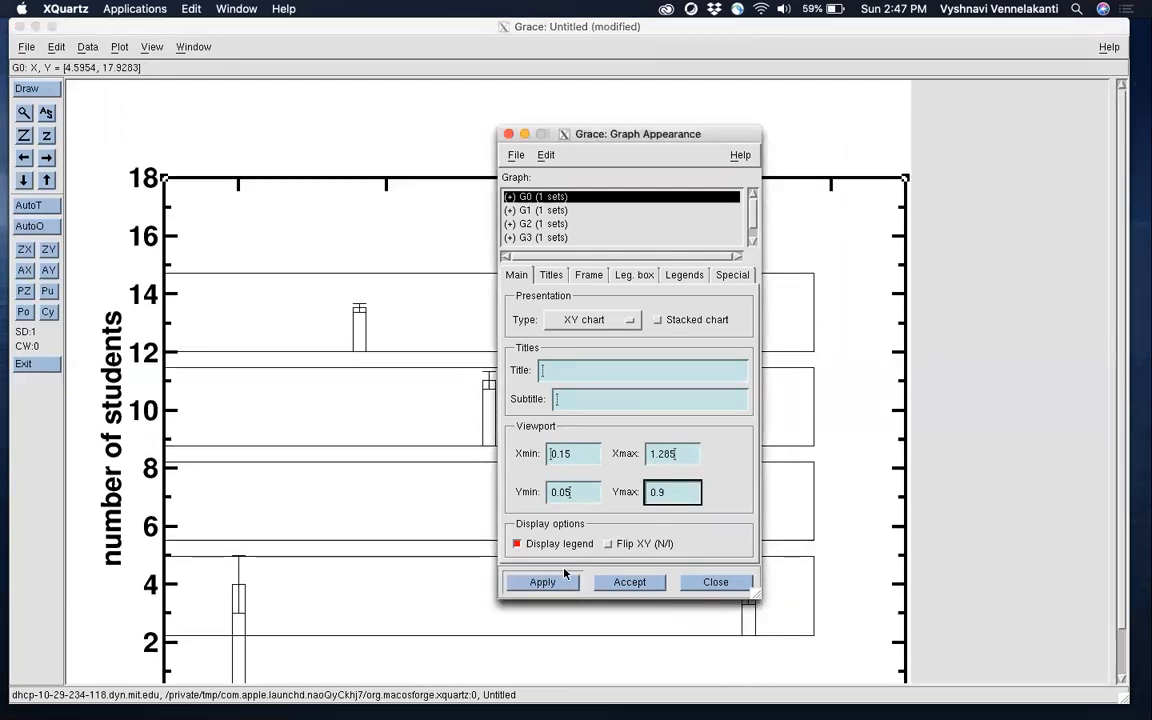
pyautogui.click(542, 582)
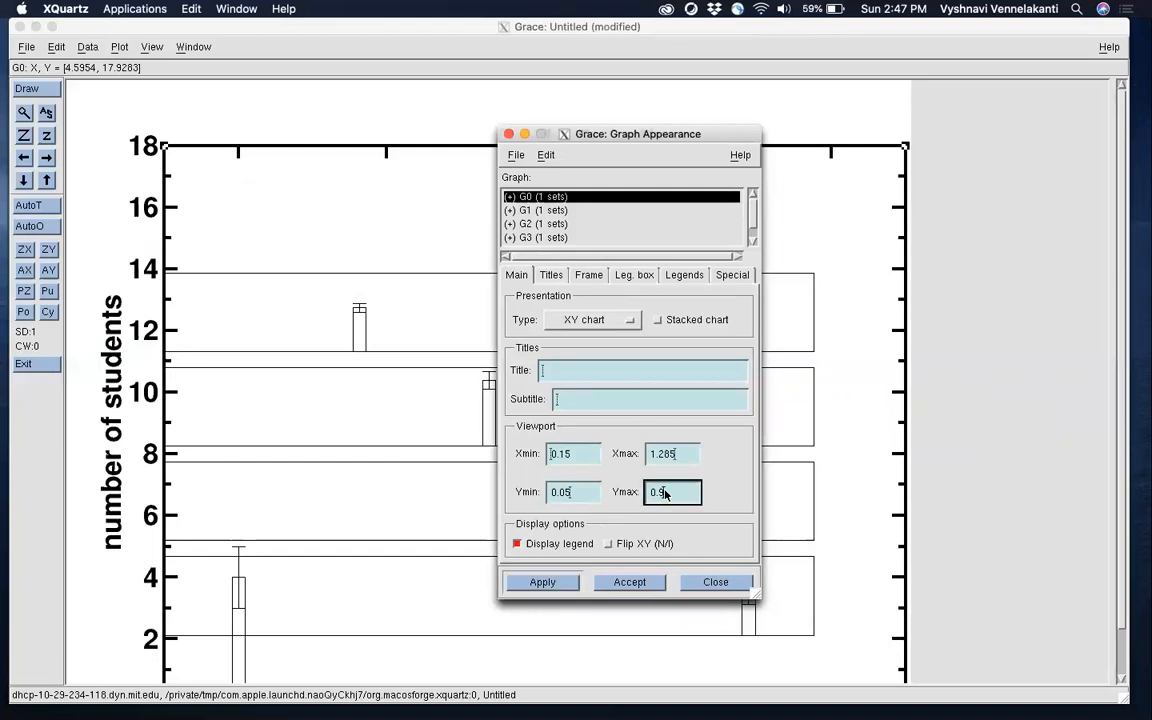
pyautogui.click(540, 582)
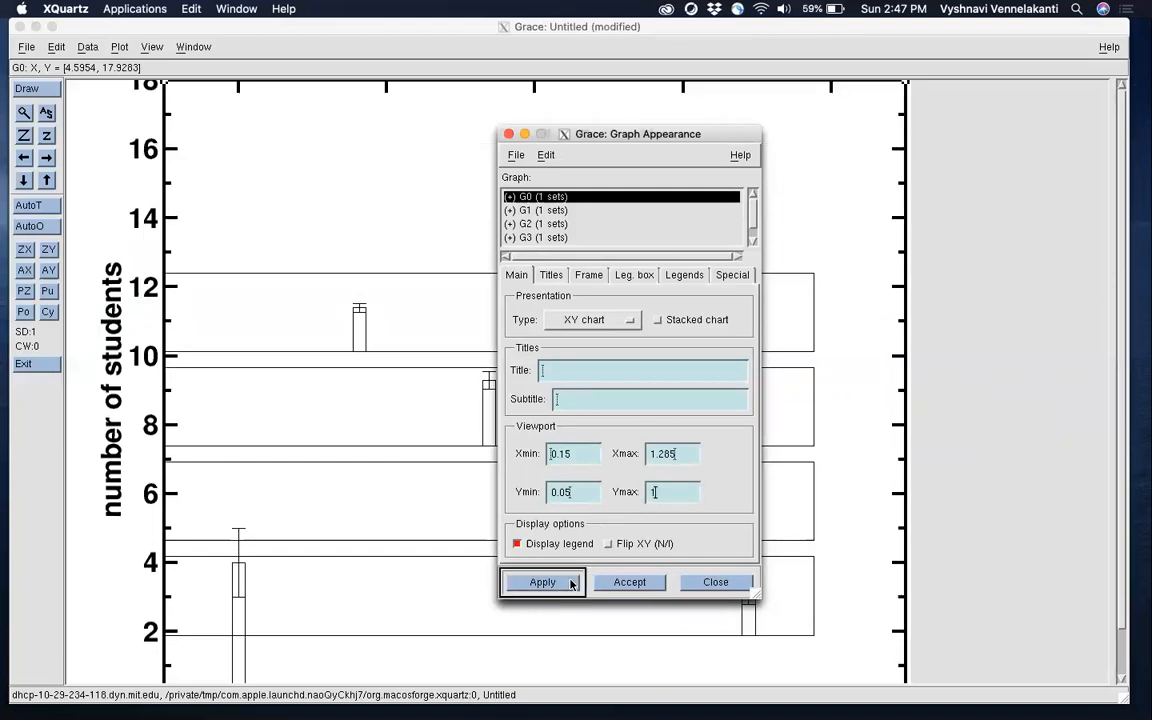
# Set G0's viewport Ymax to 0.98 and apply it
pyautogui.click(676, 493)
pyautogui.press('BackSpace')
pyautogui.write('0.96')
pyautogui.click(538, 582)
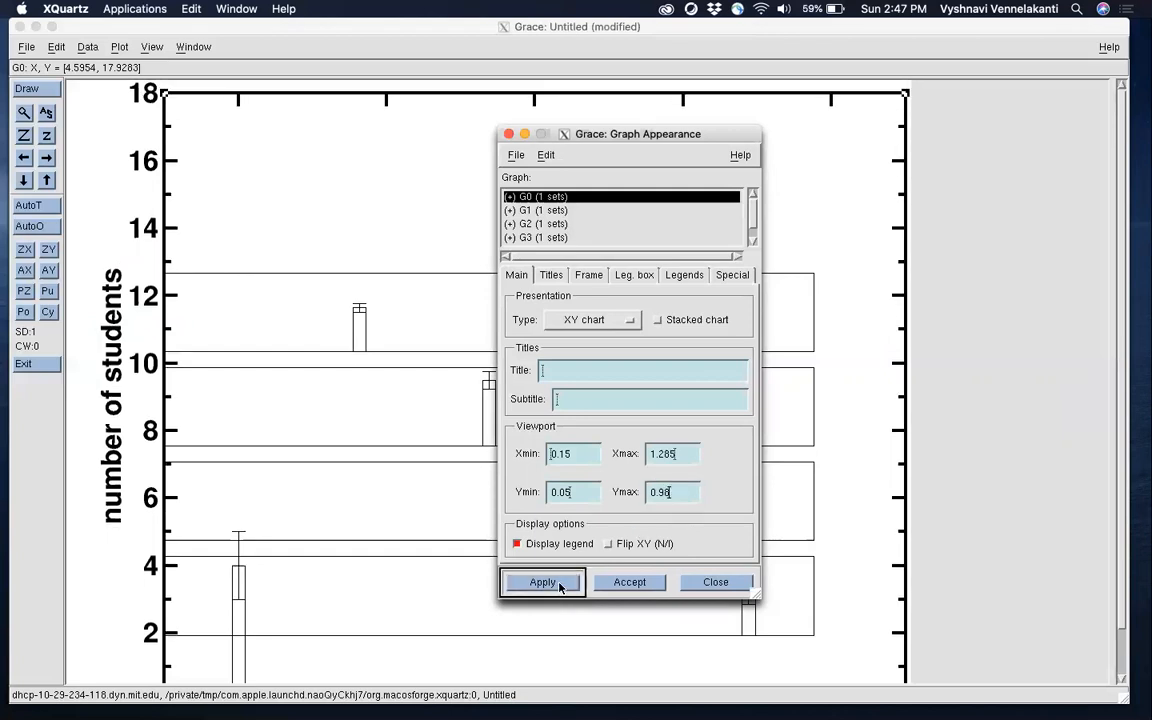
pyautogui.click(1012, 184)
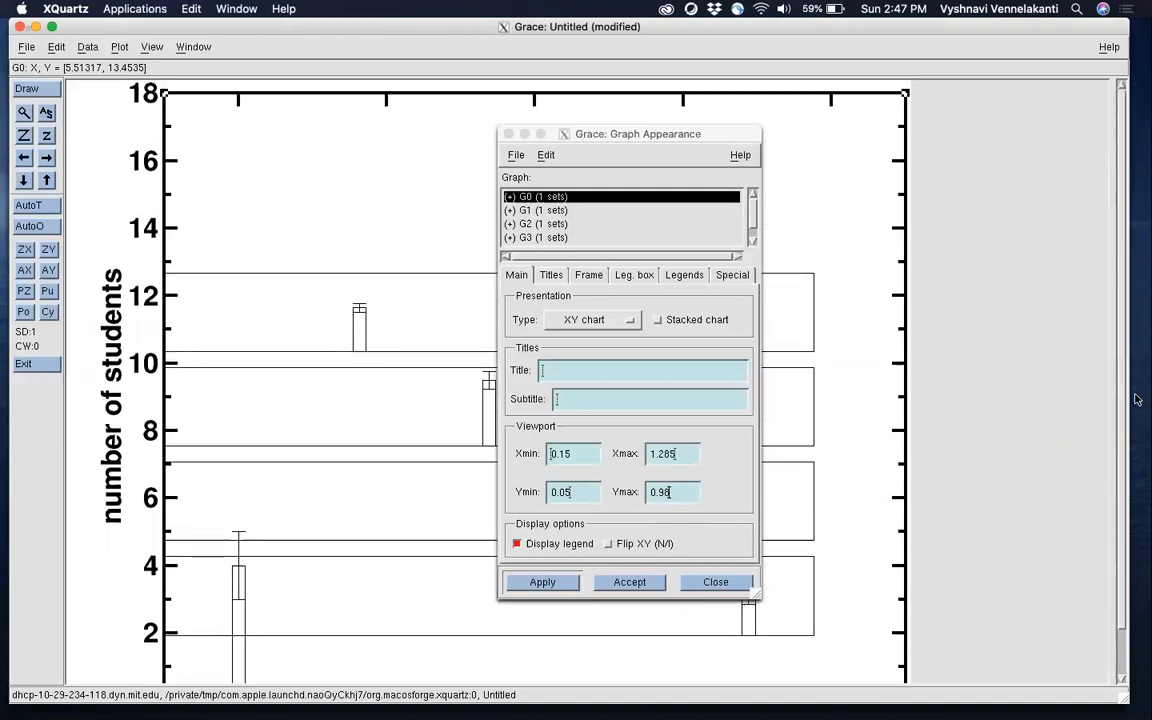
# Set G0's viewport Xmin to 0.1, apply it, and check the lower part of the plot
pyautogui.click(585, 453)
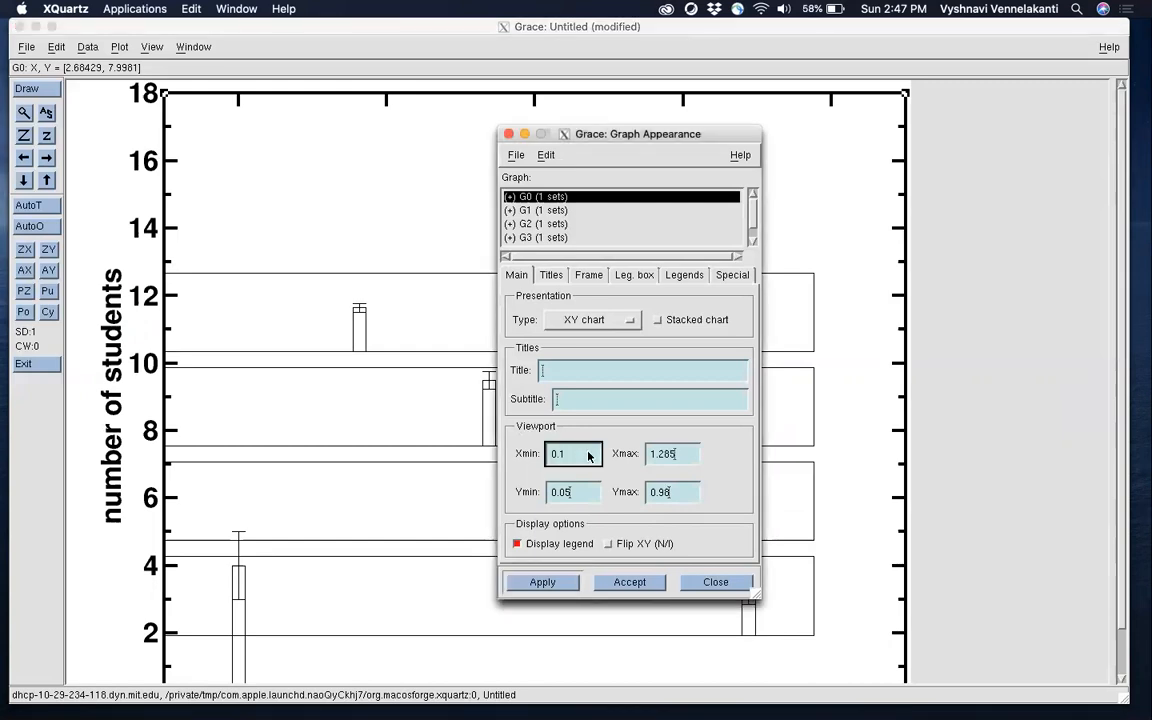
pyautogui.click(537, 582)
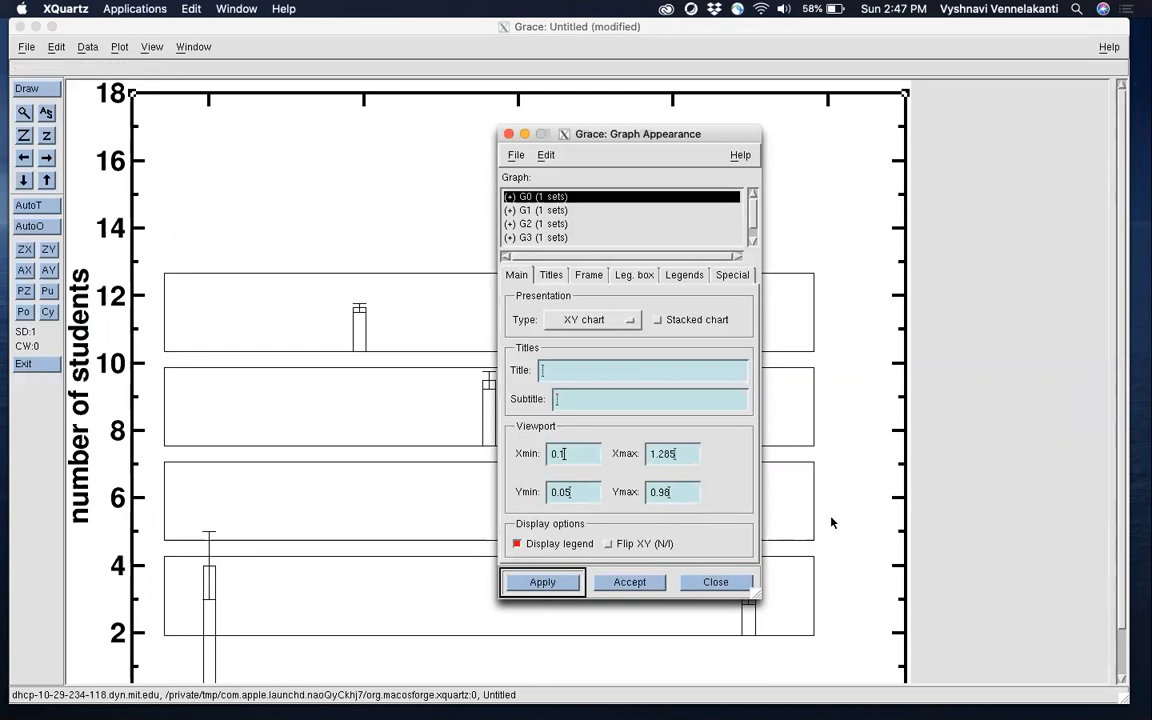
pyautogui.moveTo(1123, 502); pyautogui.dragTo(1107, 372)
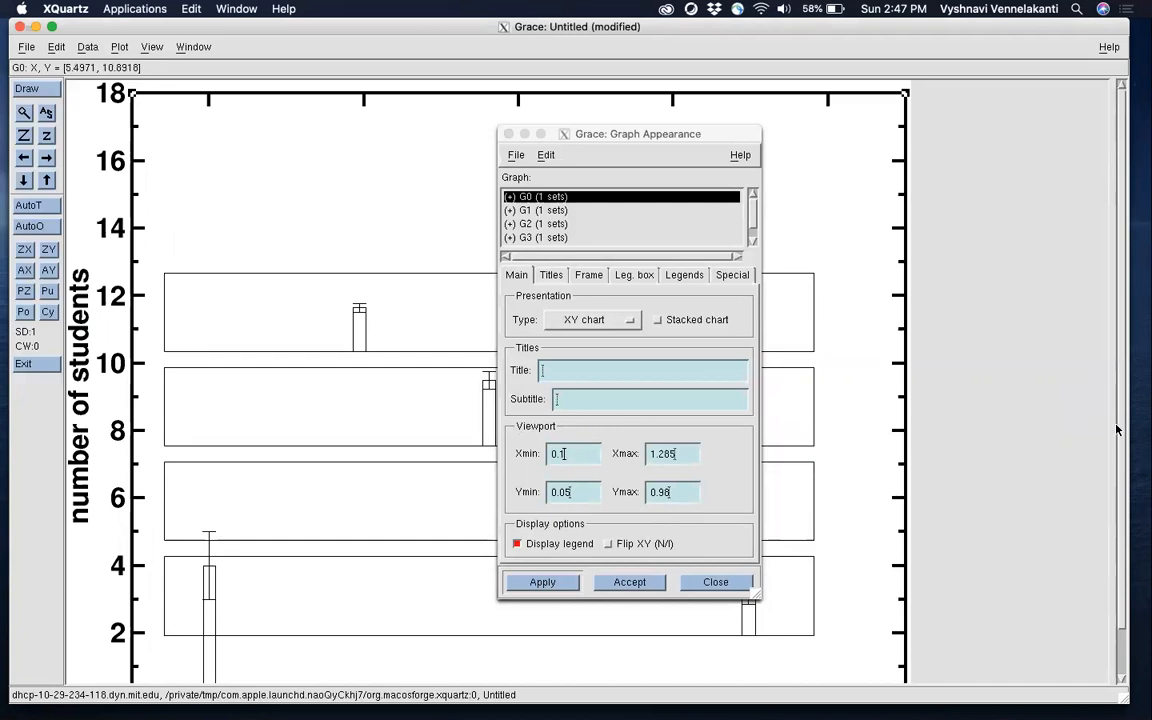
pyautogui.scroll(-3, 1007, 400)
pyautogui.click(578, 500)
pyautogui.click(578, 496)
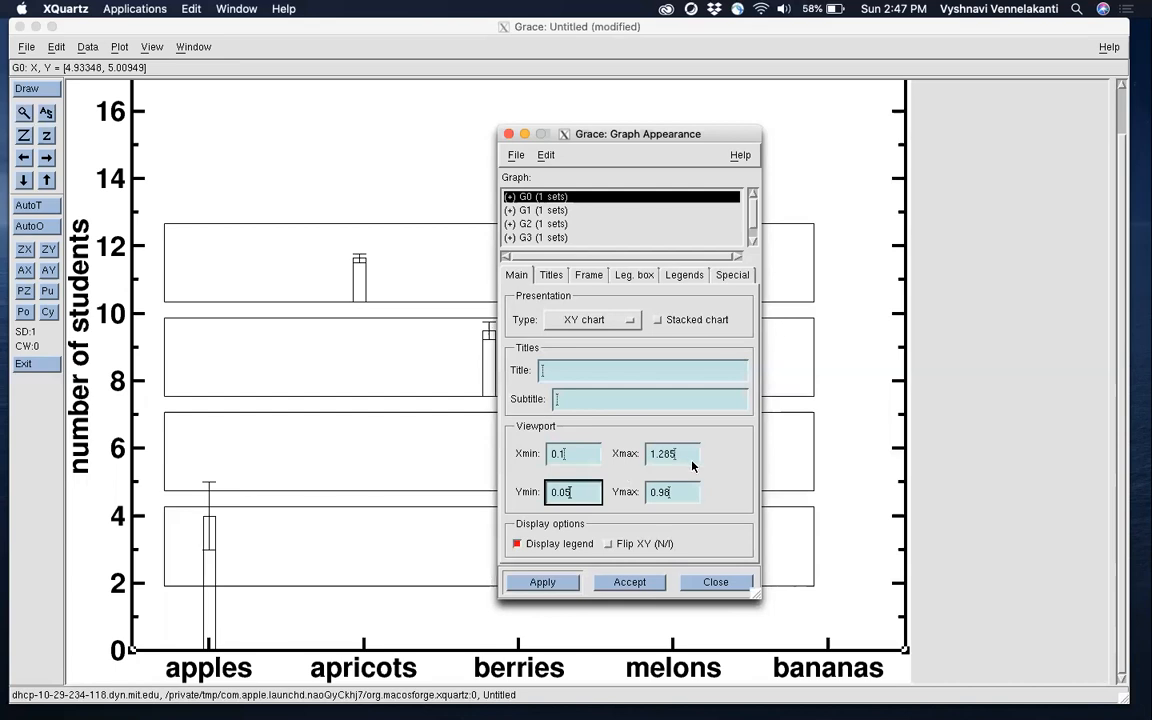
pyautogui.click(565, 210)
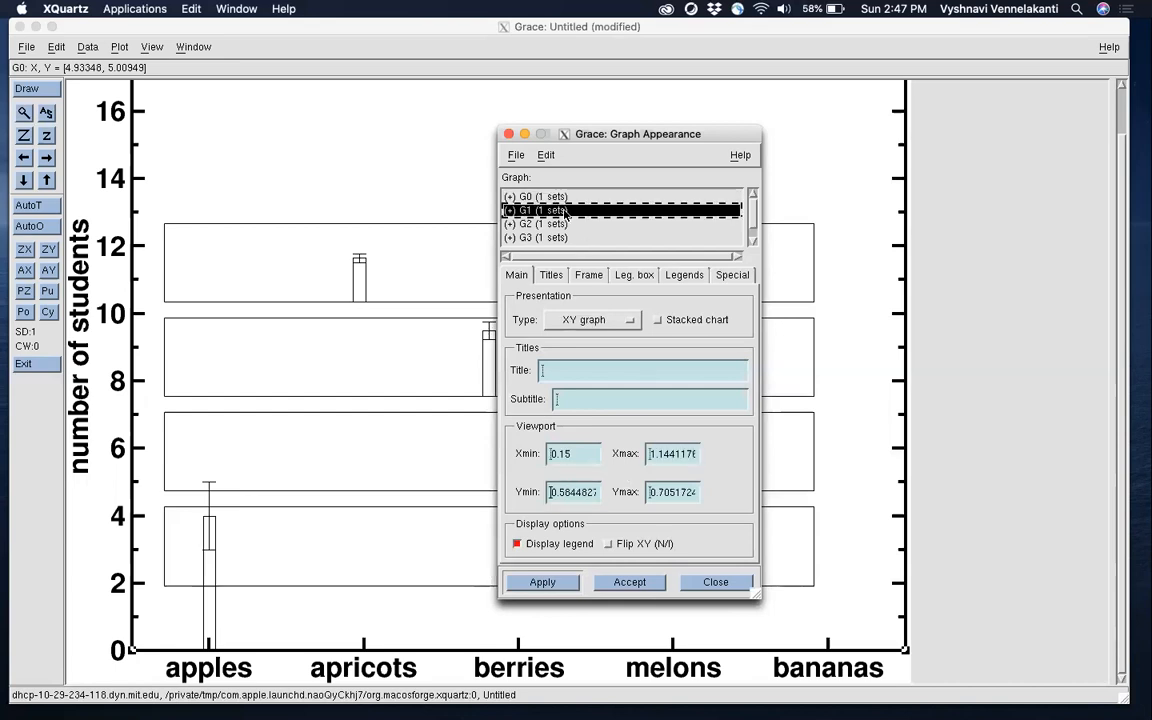
pyautogui.click(575, 455)
pyautogui.click(582, 492)
pyautogui.doubleClick(582, 492)
pyautogui.write('0.05')
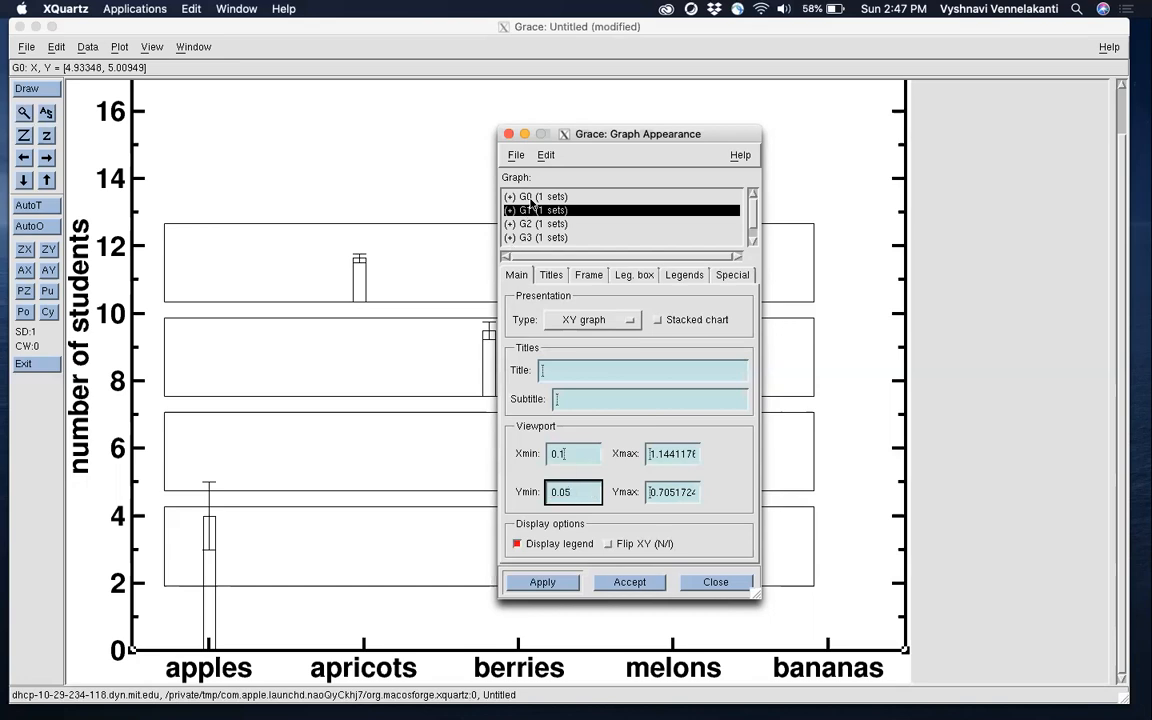
pyautogui.click(531, 197)
pyautogui.click(533, 210)
pyautogui.click(678, 455)
pyautogui.doubleClick(680, 455)
pyautogui.press('BackSpace')
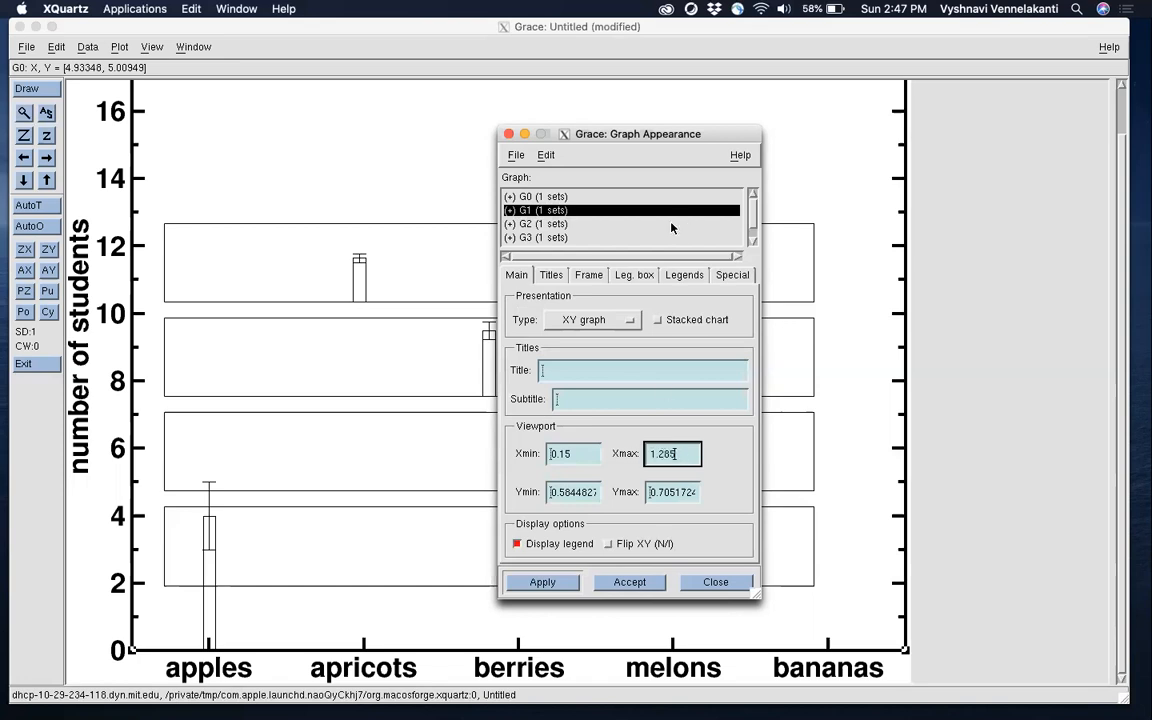
pyautogui.click(626, 198)
# Enter a viewport Ymax of 0.98 and Xmax of 1.285 for G1
pyautogui.click(618, 208)
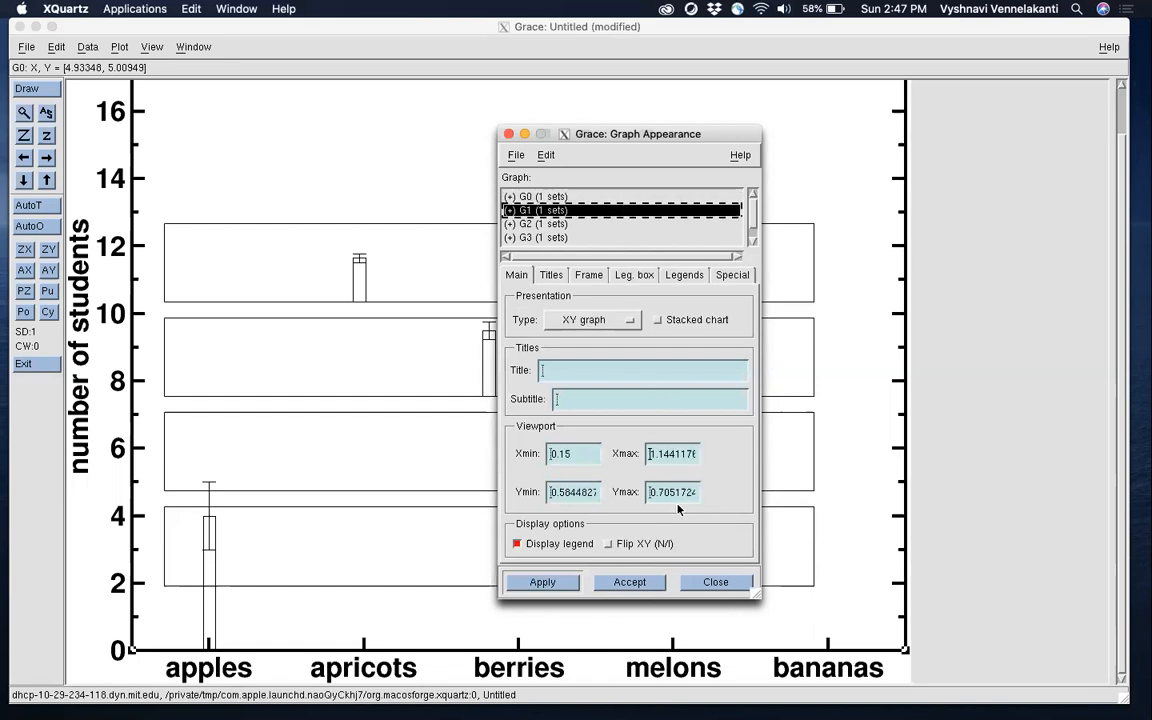
pyautogui.doubleClick(680, 495)
pyautogui.write('0.98')
pyautogui.click(670, 455)
pyautogui.doubleClick(670, 455)
pyautogui.write('1')
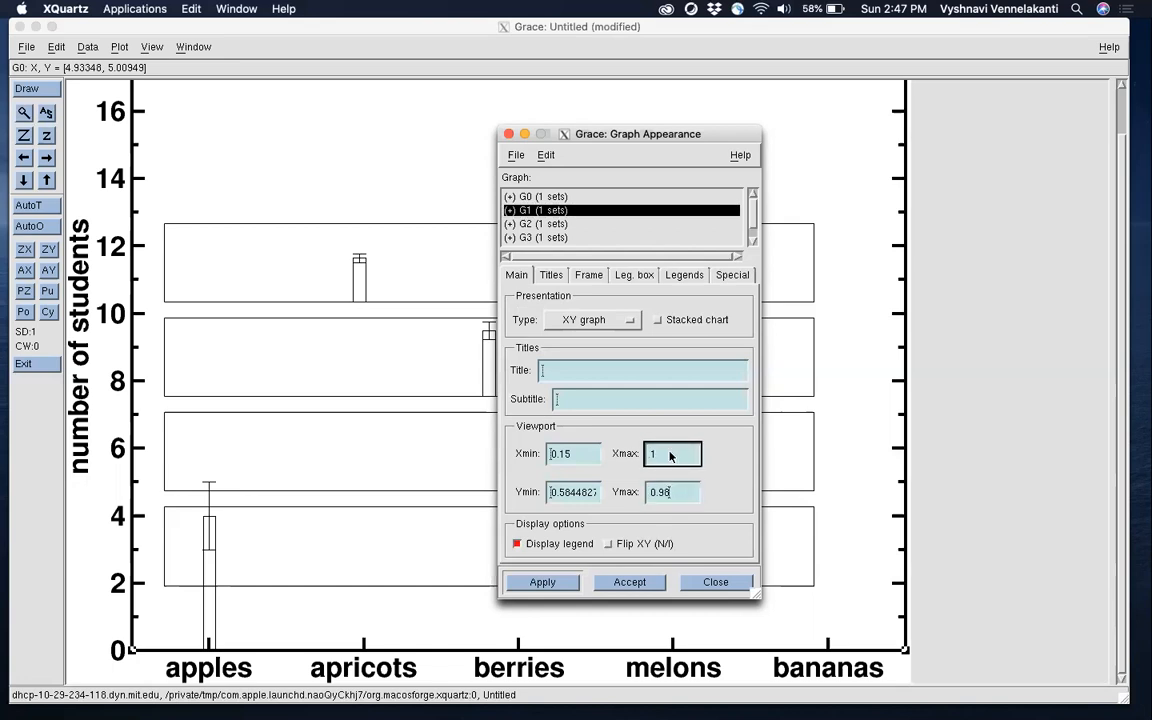
pyautogui.write('.285')
# Set G1's viewport Ymin to 0.05 and Xmin to 0.1, apply, and compare its viewport with G0's
pyautogui.click(572, 493)
pyautogui.doubleClick(572, 493)
pyautogui.write('0.05')
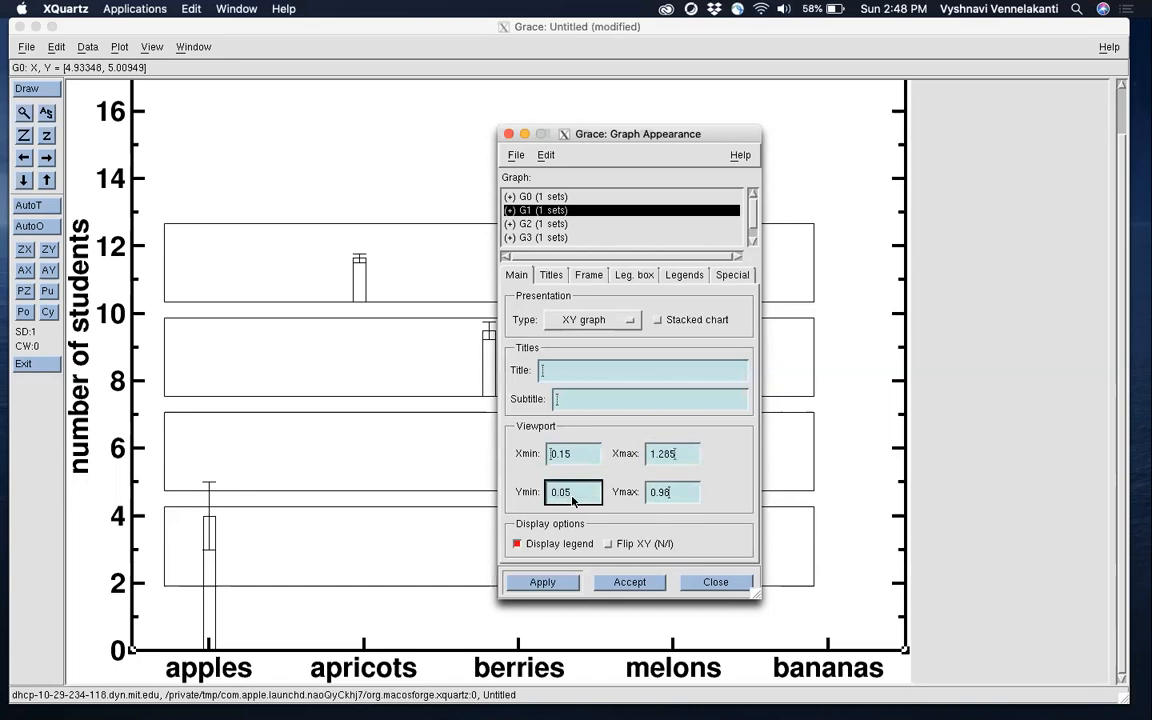
pyautogui.click(542, 582)
pyautogui.click(584, 457)
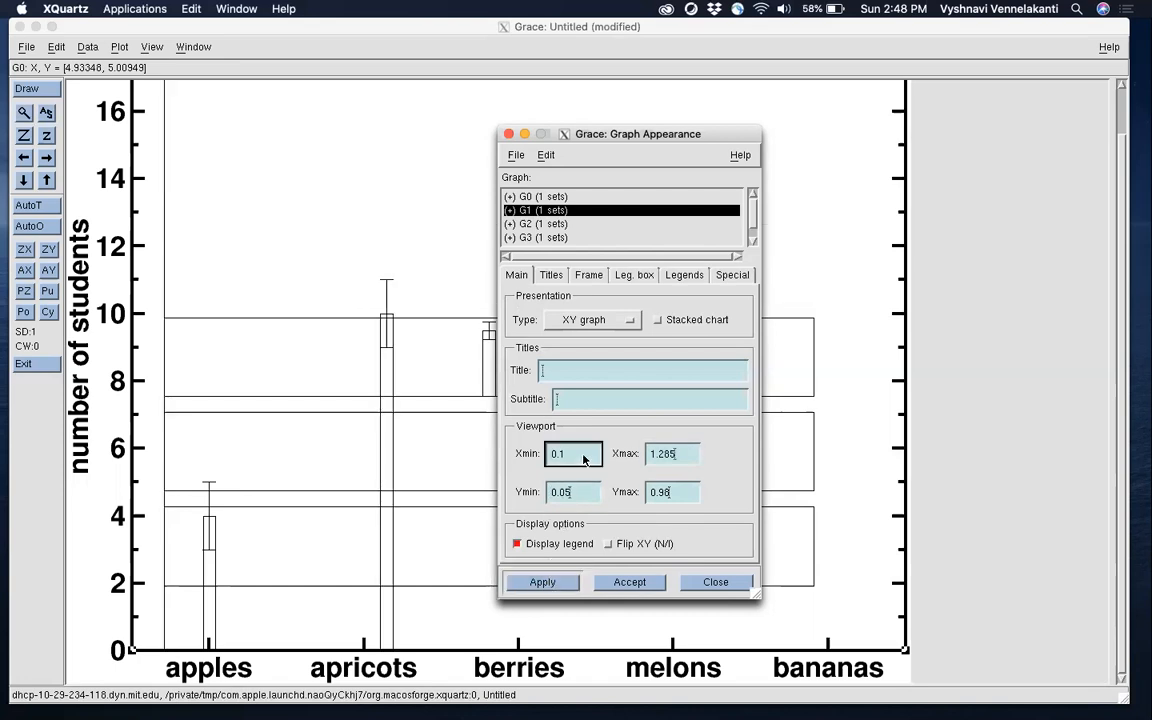
pyautogui.click(553, 587)
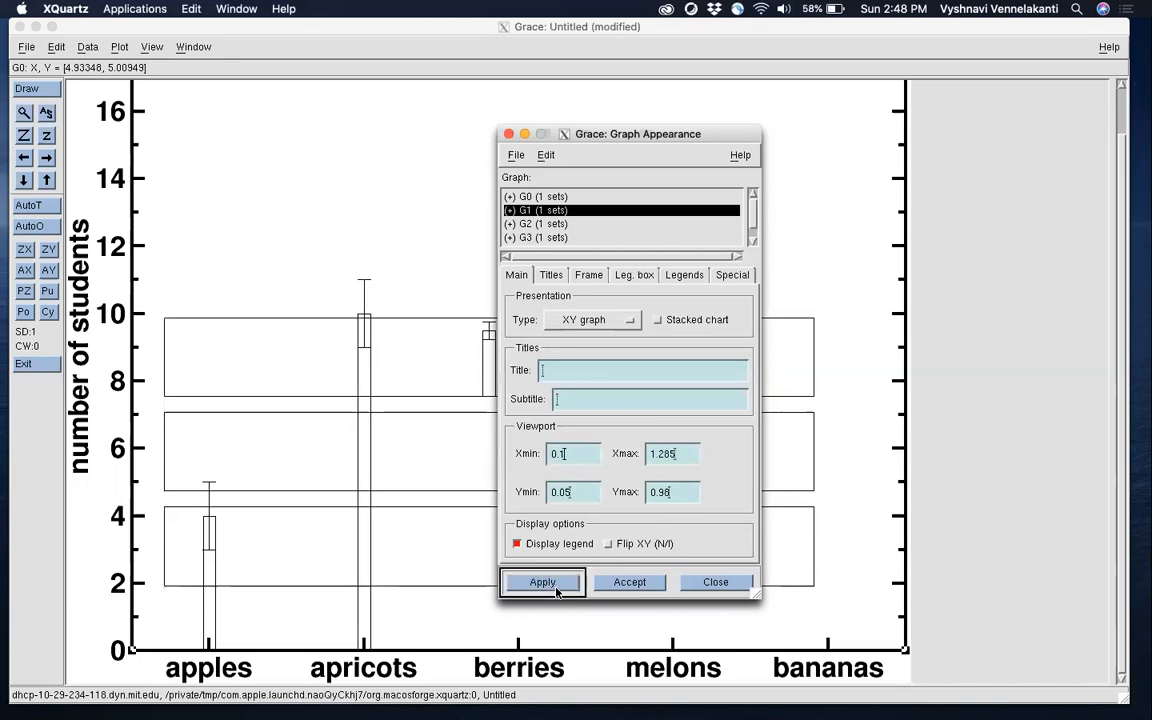
pyautogui.click(575, 197)
pyautogui.click(567, 210)
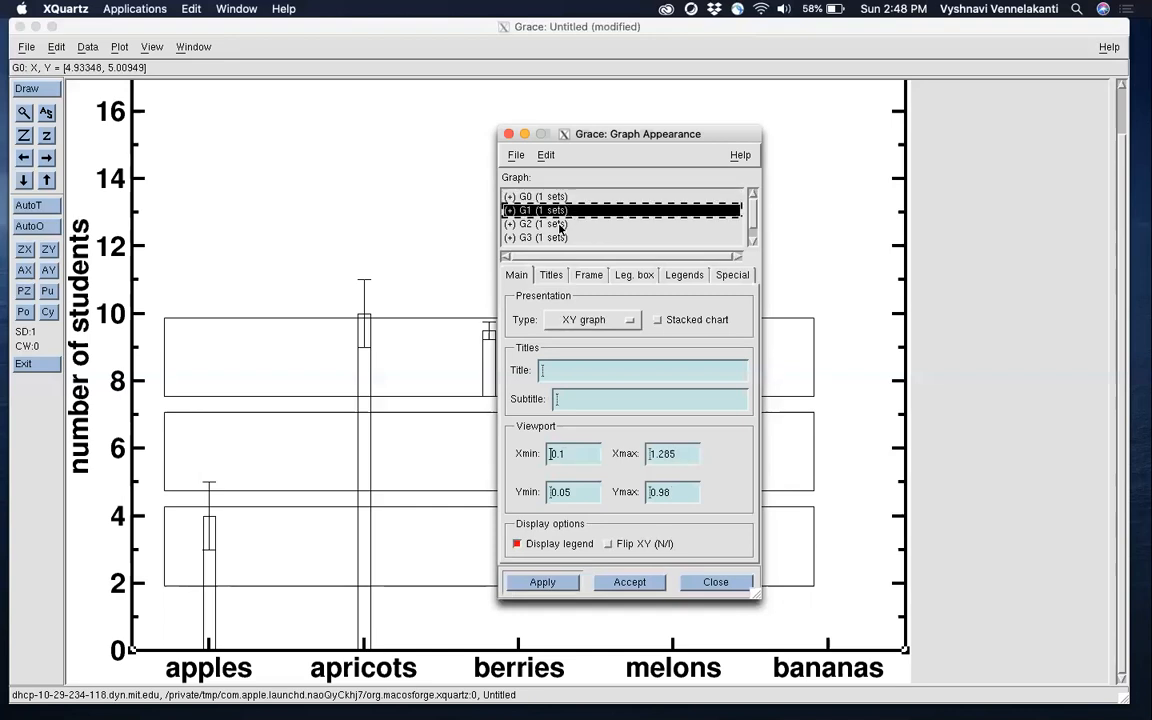
# Set G2's viewport Xmin to 0.1 and Xmax to 0.285, apply, and compare with G1
pyautogui.click(560, 224)
pyautogui.click(592, 456)
pyautogui.press('BackSpace')
pyautogui.click(687, 454)
pyautogui.doubleClick(687, 454)
pyautogui.write('0')
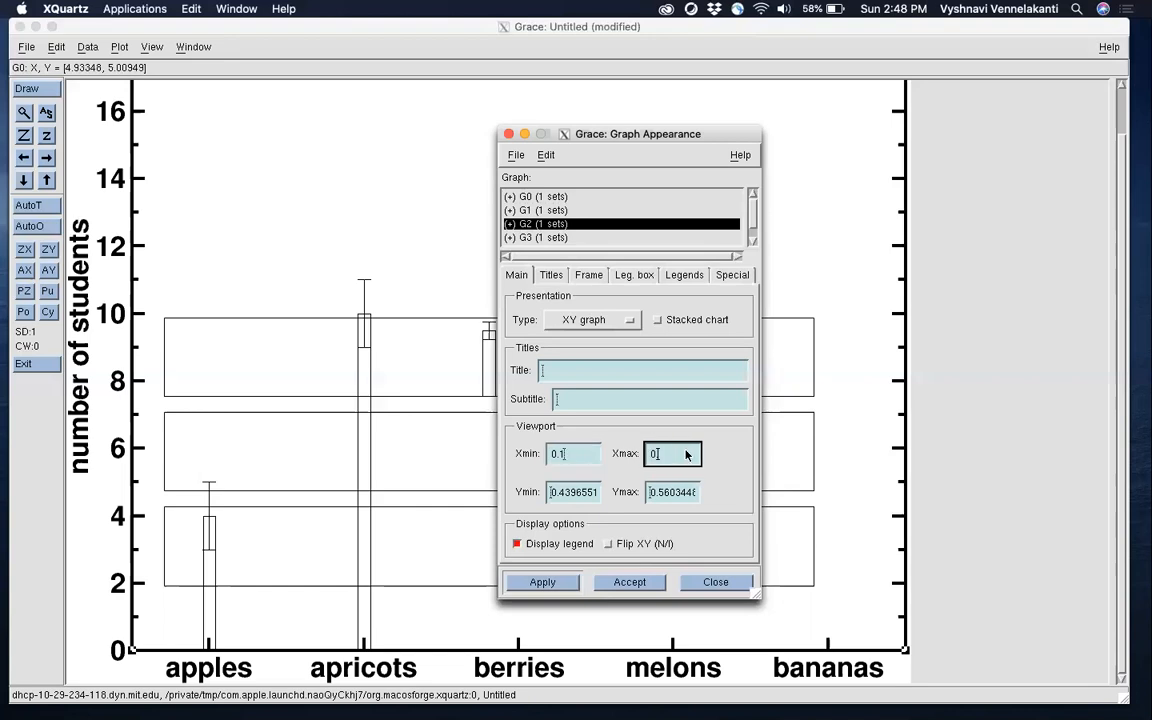
pyautogui.write('.285')
pyautogui.click(541, 583)
pyautogui.click(593, 211)
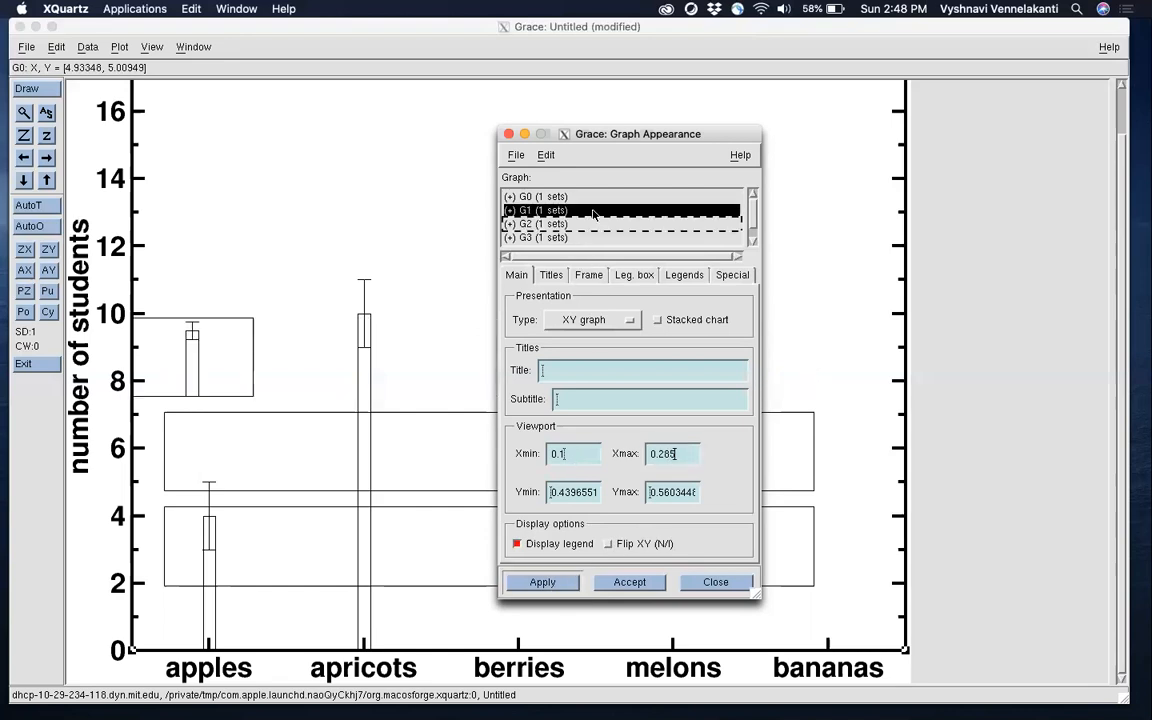
# Correct G2's viewport Xmax to 1.285, set its Ymin to 0.05, and apply both
pyautogui.click(594, 224)
pyautogui.click(656, 456)
pyautogui.press('BackSpace')
pyautogui.write('1')
pyautogui.click(553, 584)
pyautogui.doubleClick(566, 491)
pyautogui.write('0.05')
pyautogui.click(542, 582)
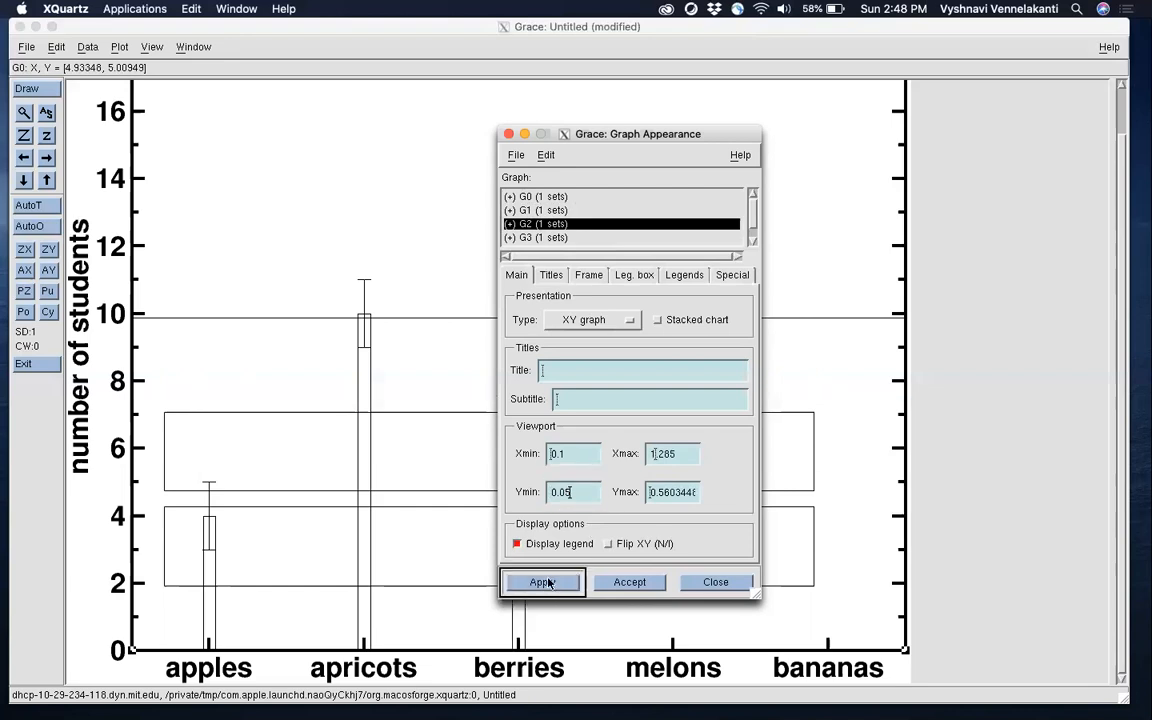
# Set G2's viewport Ymax to 0.98 to match G1, apply it, and move the Graph Appearance window clear of the bars
pyautogui.click(565, 211)
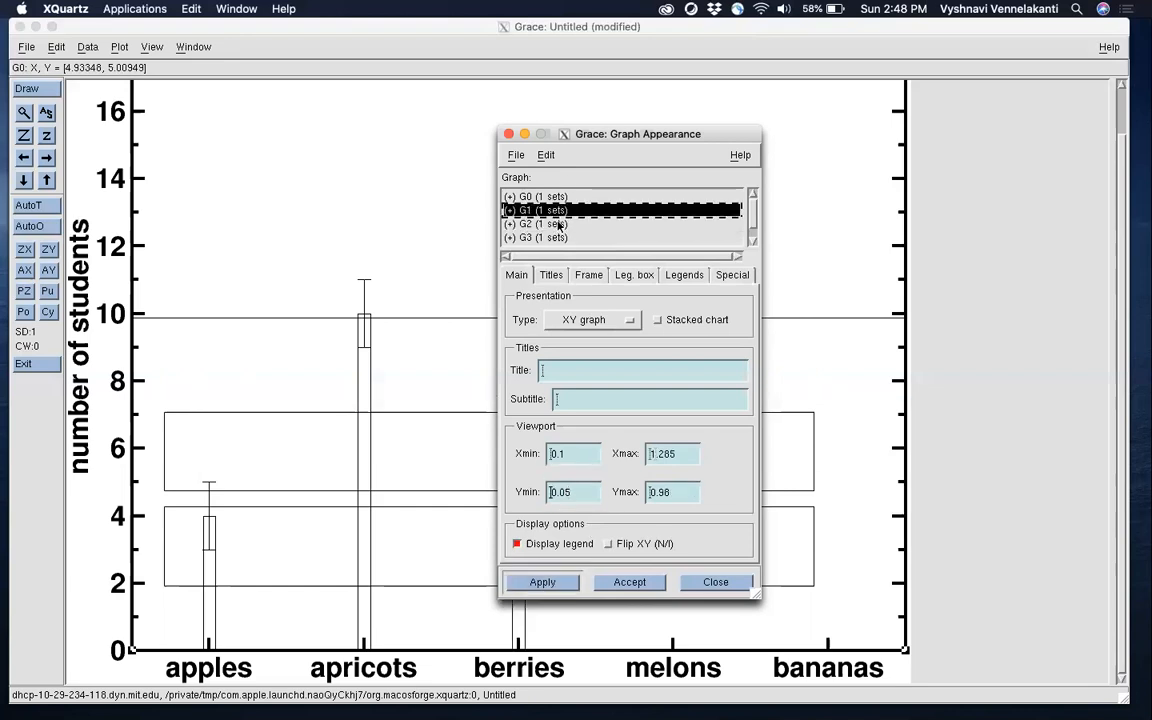
pyautogui.click(560, 224)
pyautogui.doubleClick(660, 500)
pyautogui.write('0.96')
pyautogui.click(563, 582)
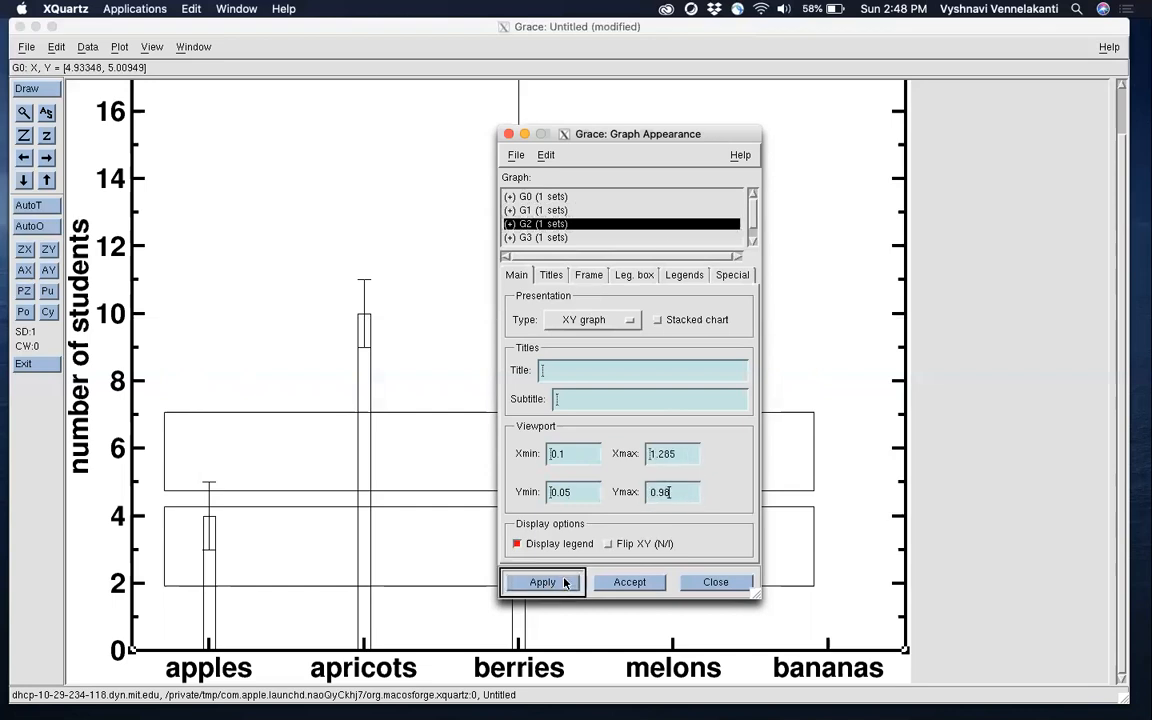
pyautogui.click(545, 212)
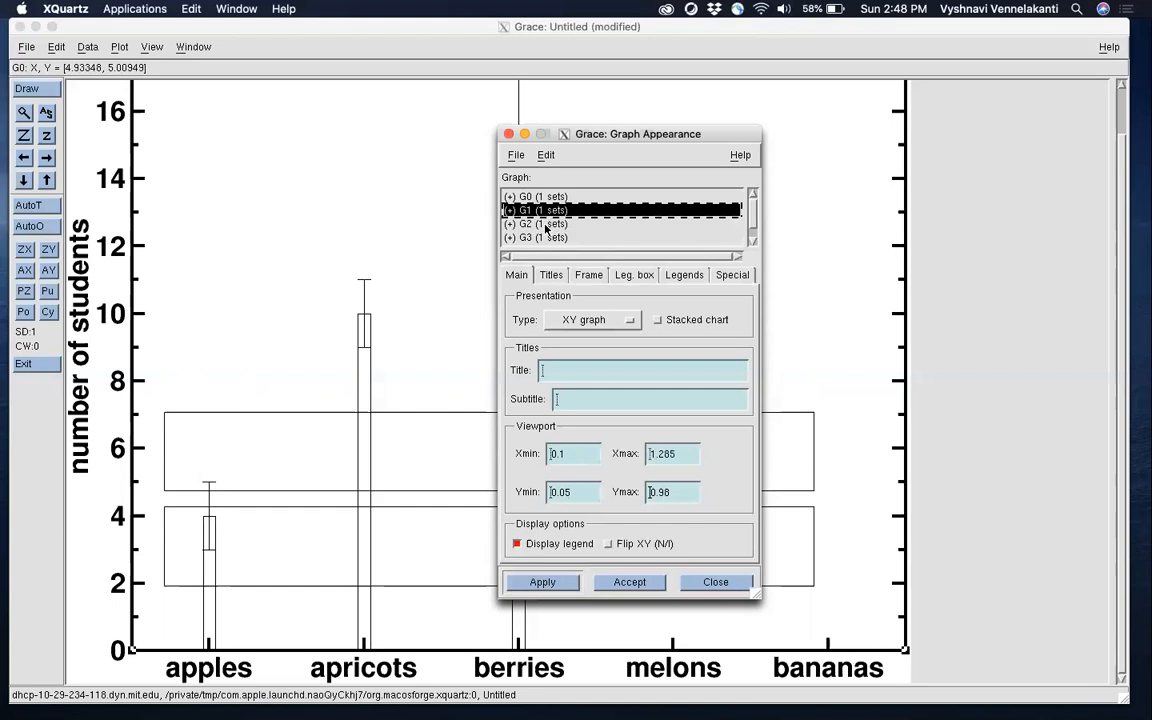
pyautogui.click(545, 225)
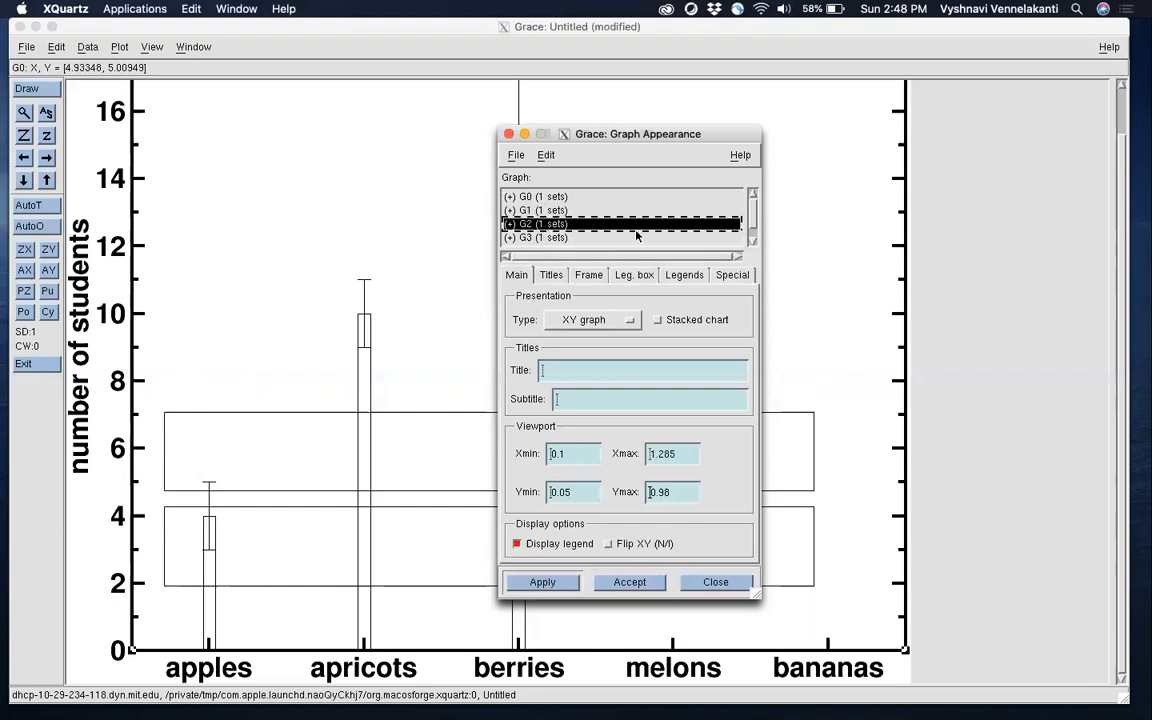
pyautogui.moveTo(586, 138); pyautogui.dragTo(898, 109)
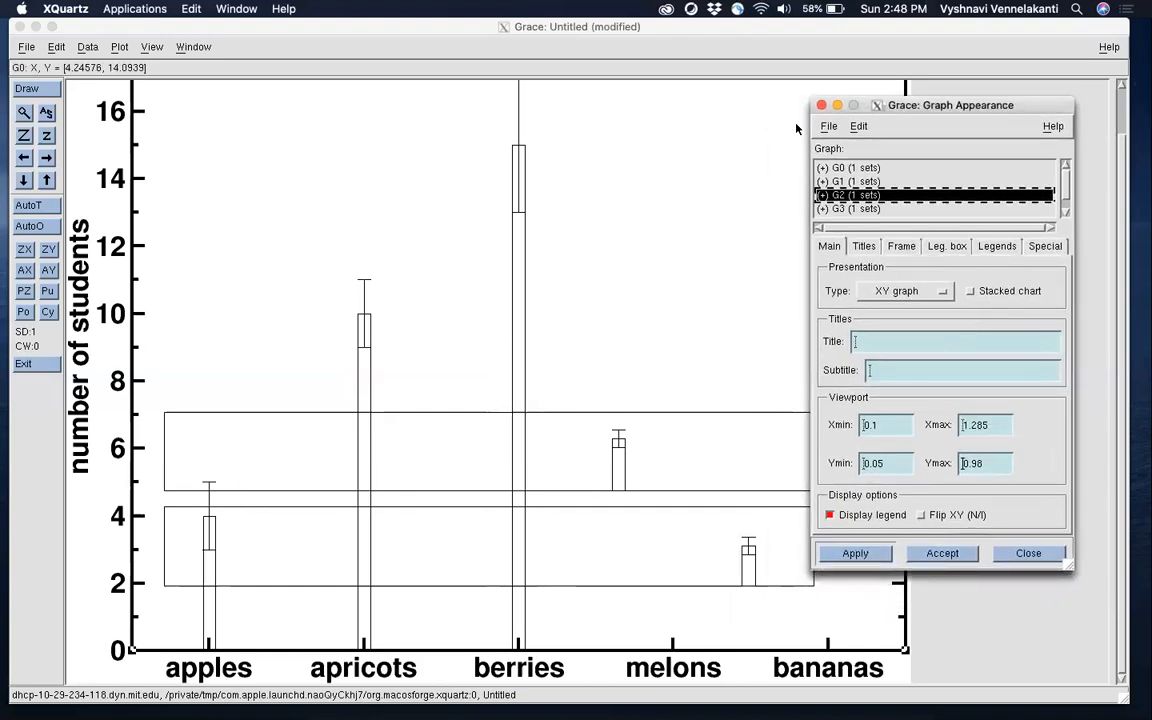
# Move the Graph Appearance window closer to the plot and set G3's viewport Xmin to 0.1 and Ymin to 0.05
pyautogui.moveTo(913, 104); pyautogui.dragTo(806, 105)
pyautogui.scroll(-1, 889, 170)
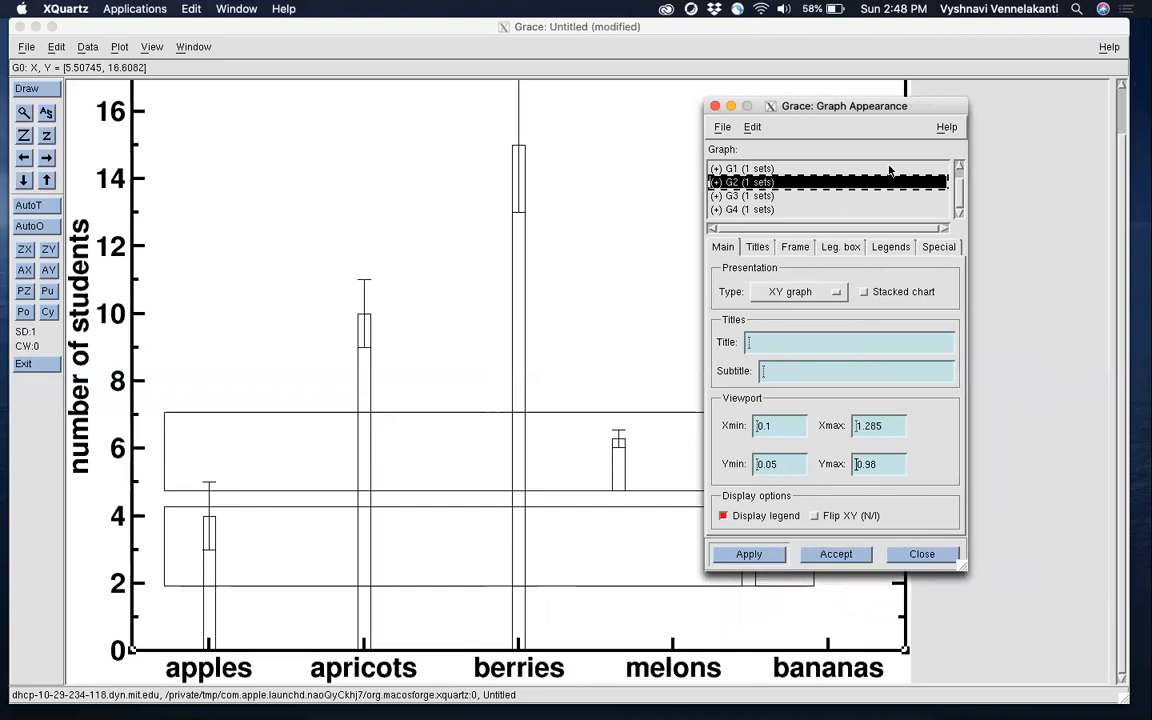
pyautogui.click(815, 196)
pyautogui.click(795, 427)
pyautogui.click(778, 464)
pyautogui.tripleClick(778, 464)
pyautogui.write('0.05')
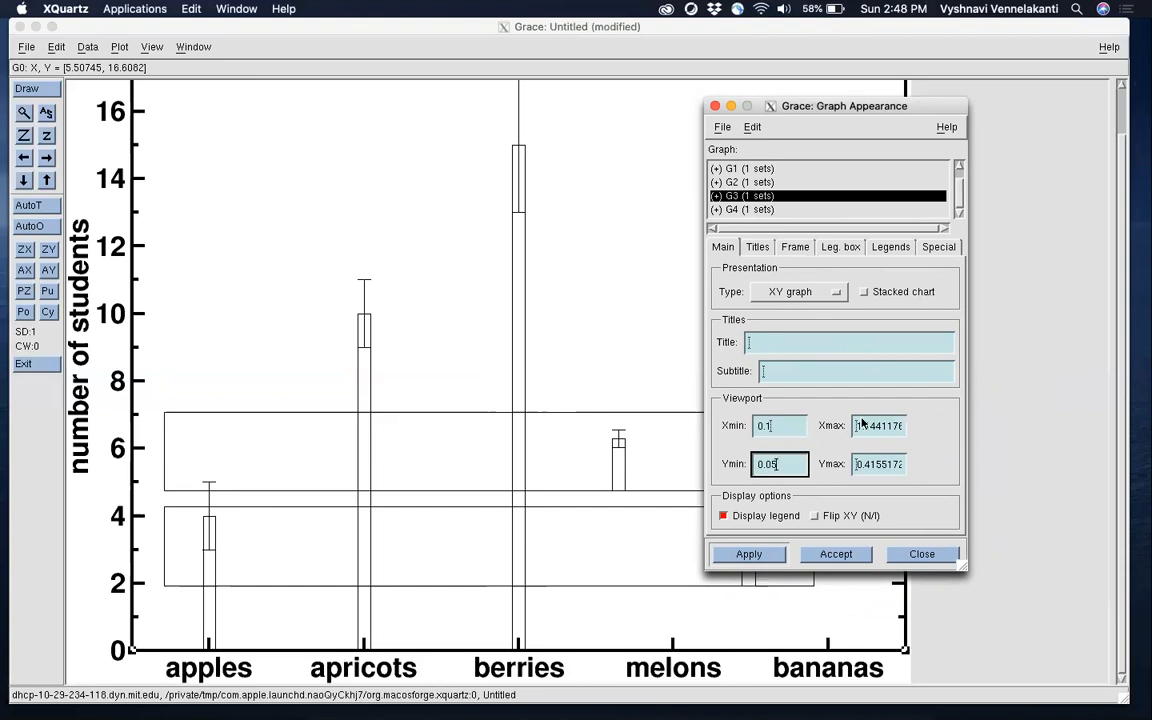
# Set G3's viewport Xmax to 1.285 and Ymax to 0.98 and apply the changes
pyautogui.tripleClick(870, 428)
pyautogui.write('1.35')
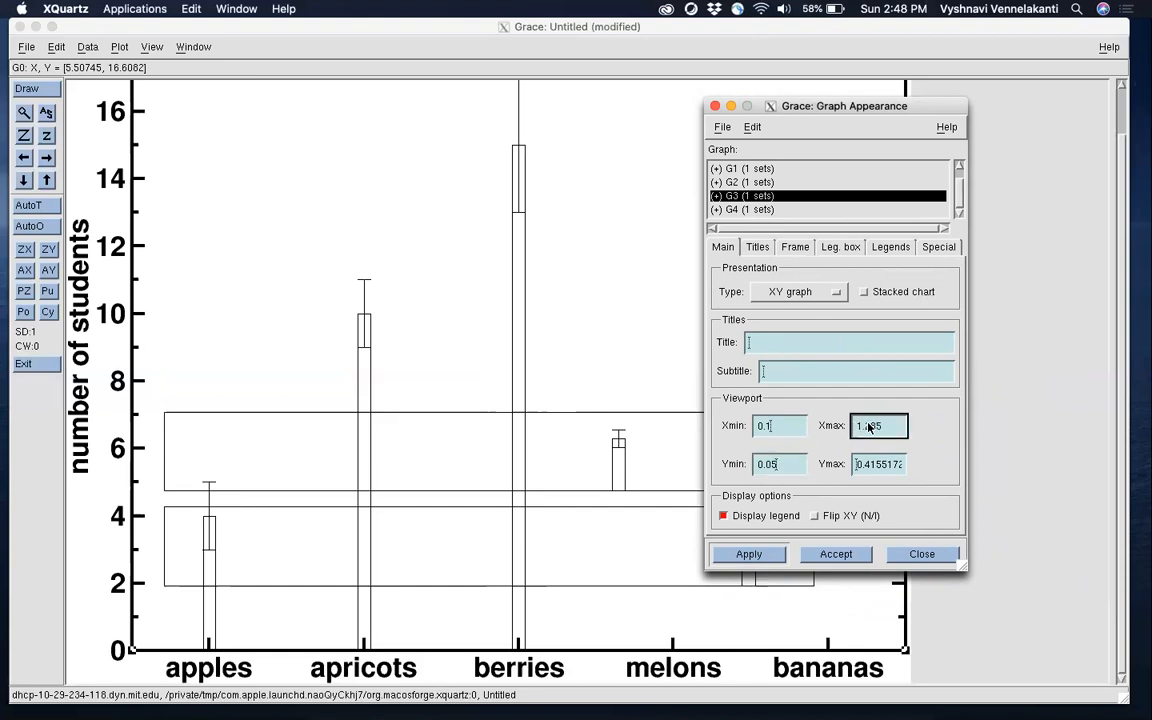
pyautogui.tripleClick(875, 466)
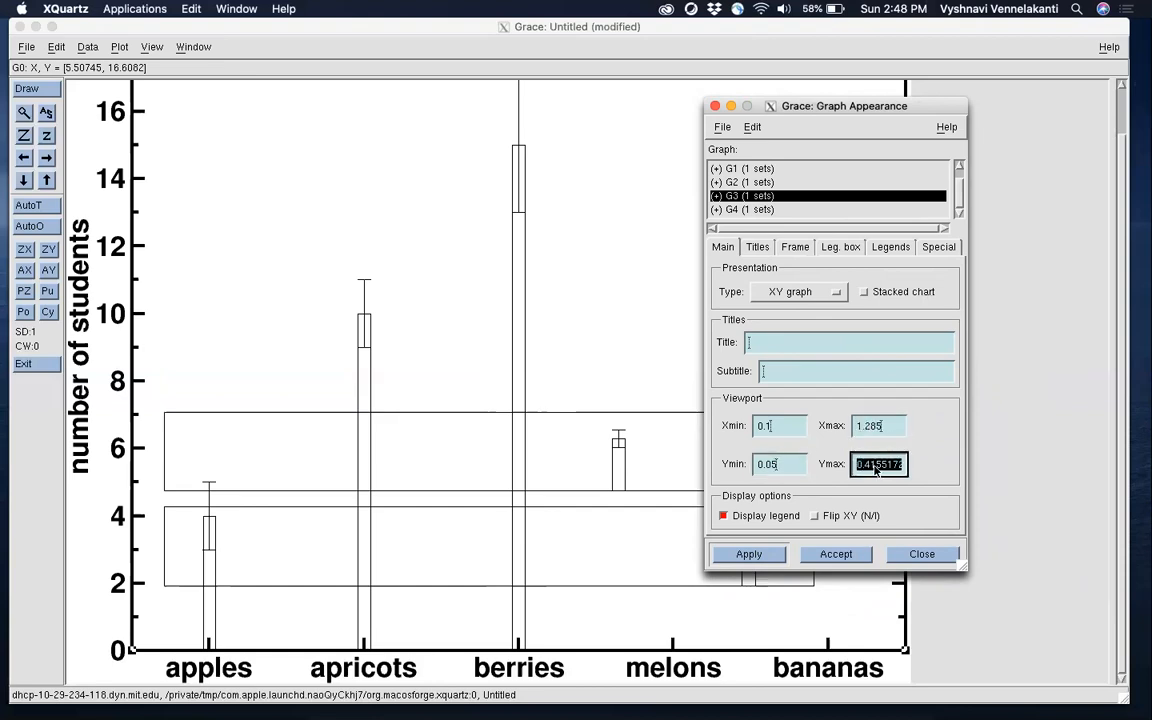
pyautogui.write('0.98')
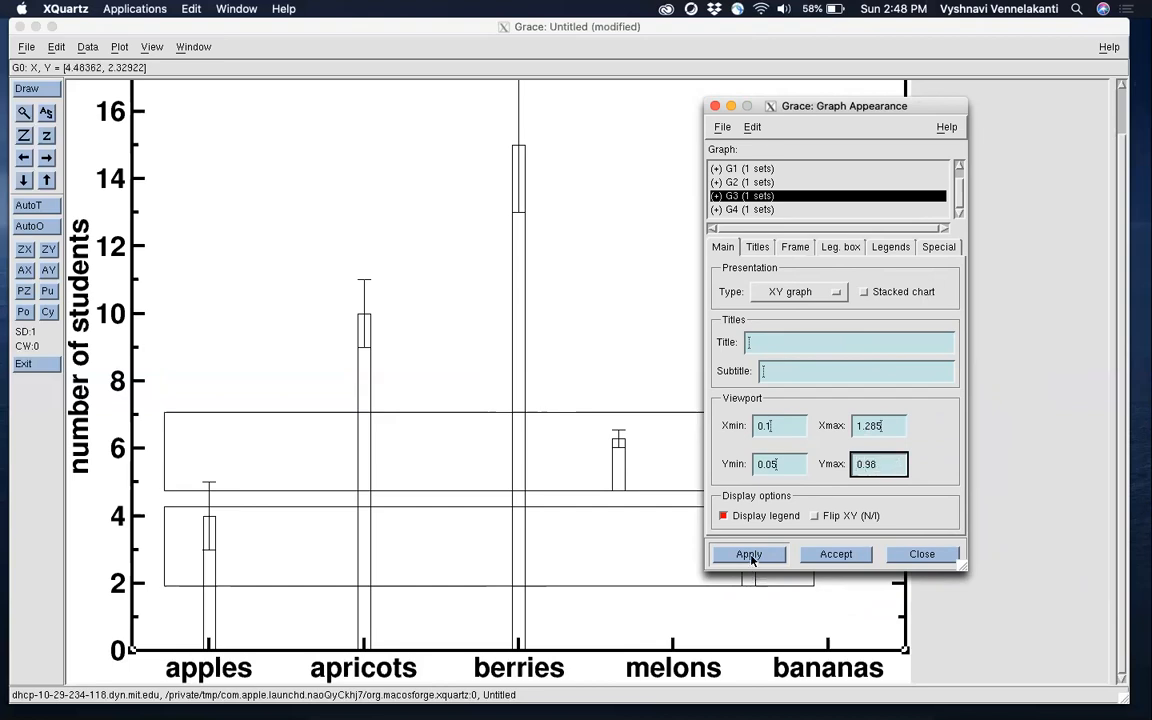
pyautogui.click(749, 554)
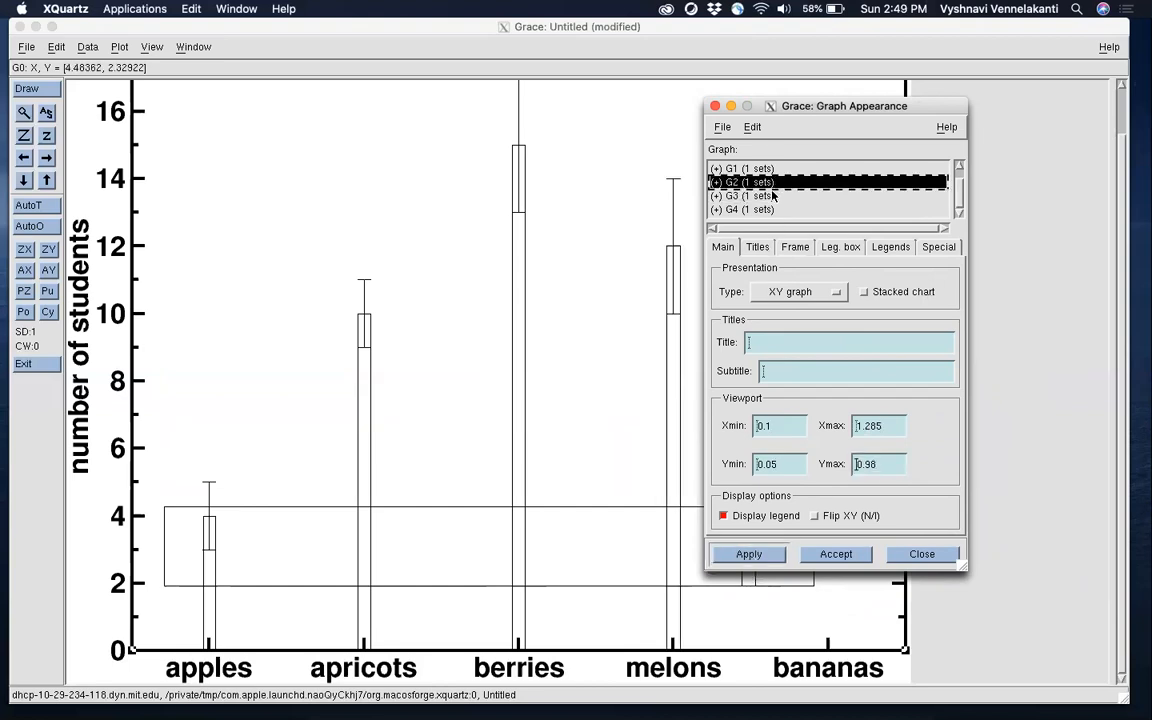
# Set G4's viewport Xmin to 0.1 and Ymin to 0.05 and apply both
pyautogui.click(766, 210)
pyautogui.click(789, 428)
pyautogui.press('BackSpace')
pyautogui.click(773, 467)
pyautogui.press('BackSpace')
pyautogui.write('0')
pyautogui.click(748, 553)
# Set G4's viewport Xmax to 1.285 and Ymax to 0.98, apply them, and accept the graph appearance settings
pyautogui.doubleClick(876, 428)
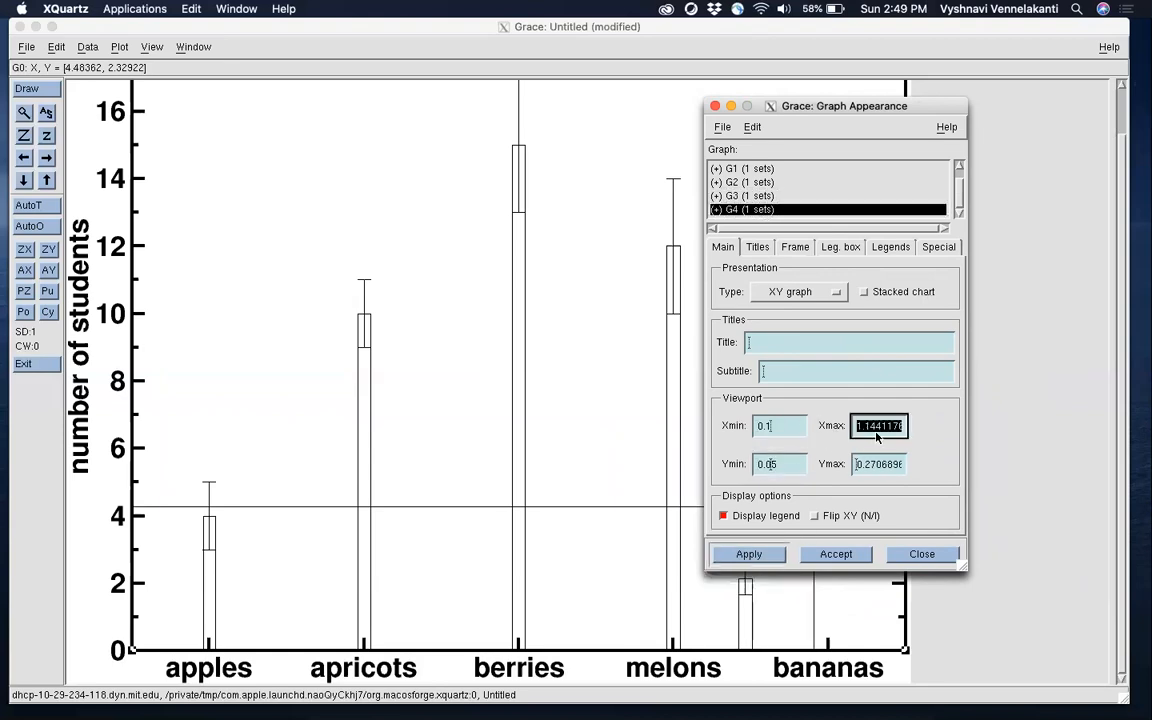
pyautogui.write('1.285')
pyautogui.click(877, 465)
pyautogui.doubleClick(877, 465)
pyautogui.write('0.98')
pyautogui.click(766, 553)
pyautogui.click(795, 206)
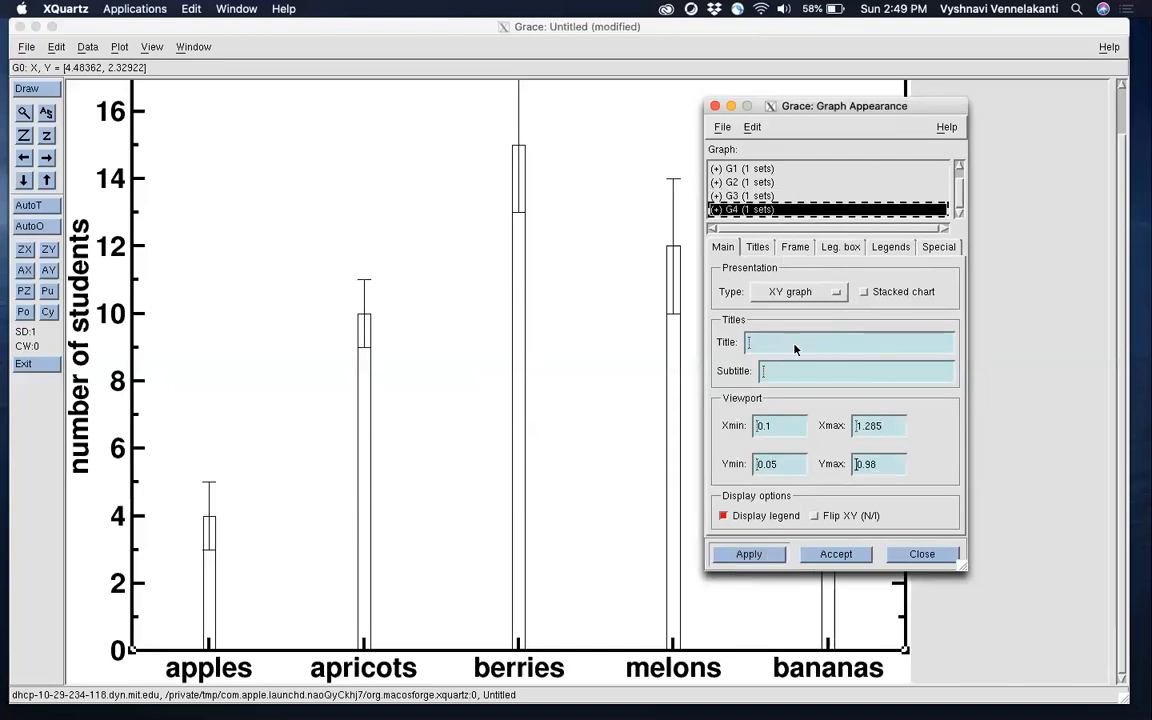
pyautogui.click(817, 552)
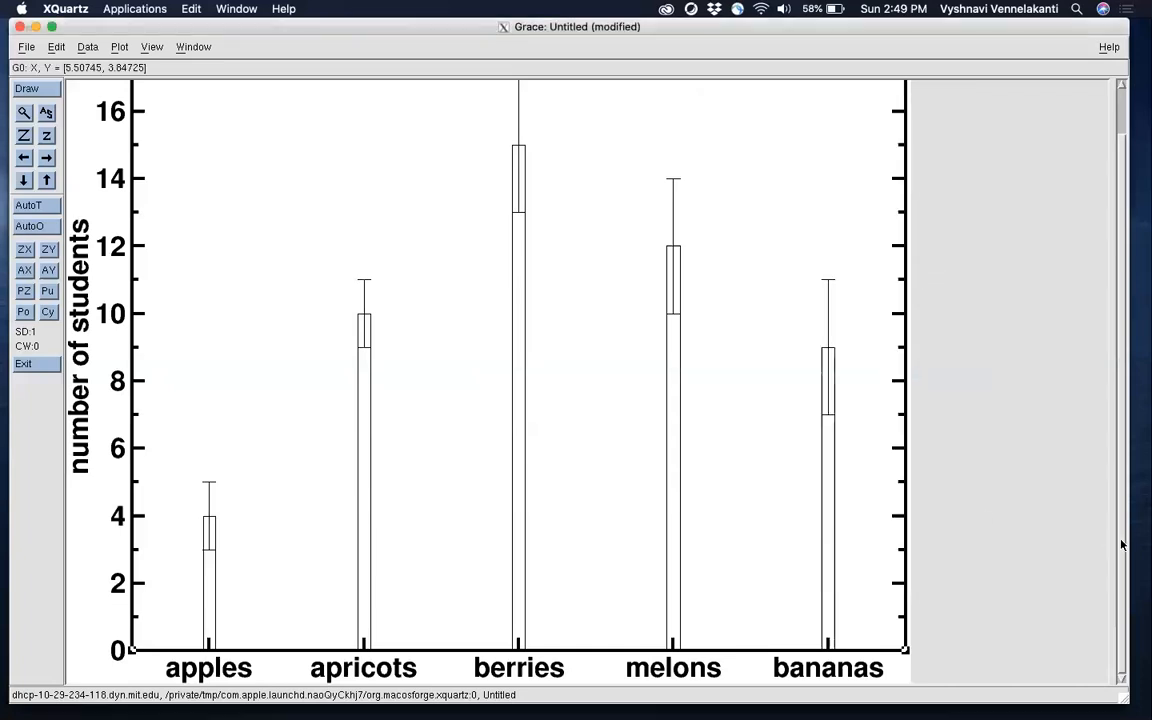
# Check the overlaid plot, then open the Graph Appearance and Set Appearance windows and arrange them clear of the apples bar
pyautogui.scroll(2, 1110, 450)
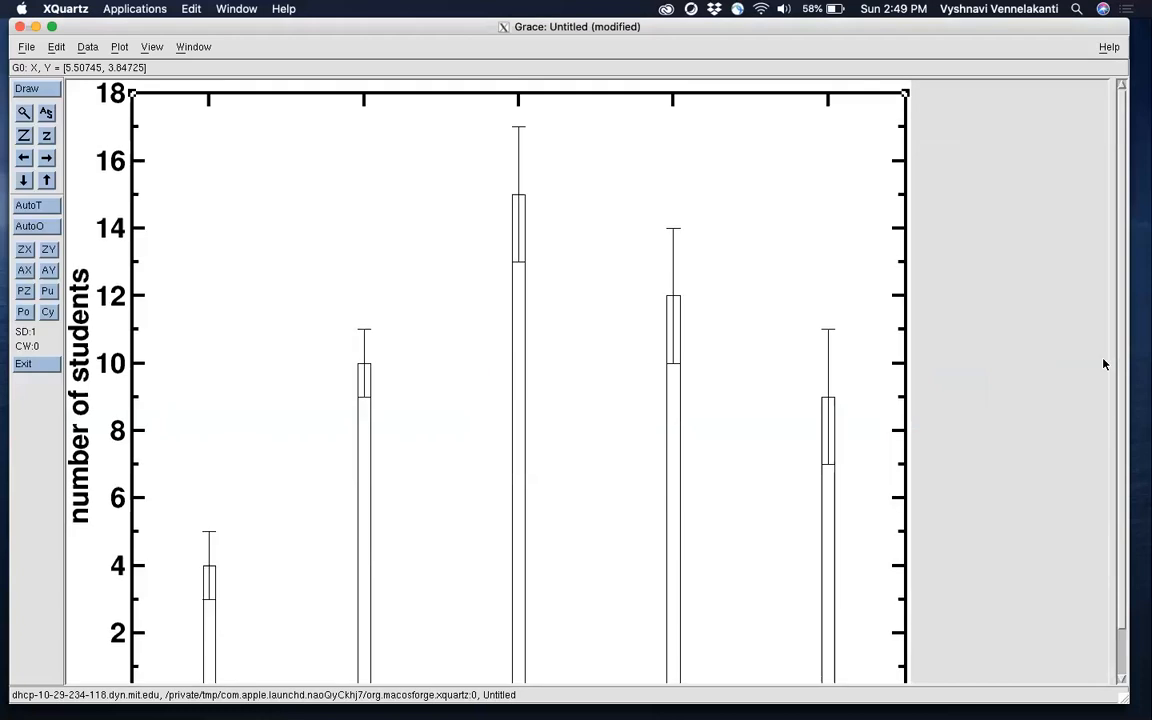
pyautogui.scroll(-2, 1095, 550)
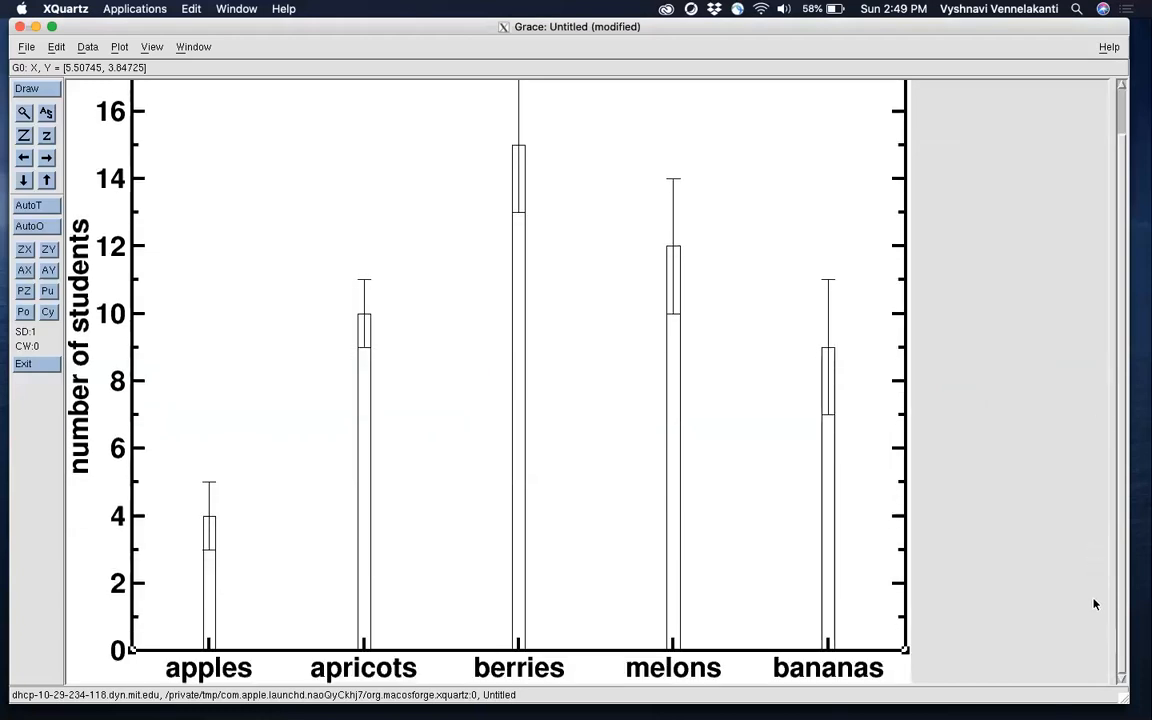
pyautogui.scroll(2, 1095, 540)
pyautogui.scroll(-2, 1056, 623)
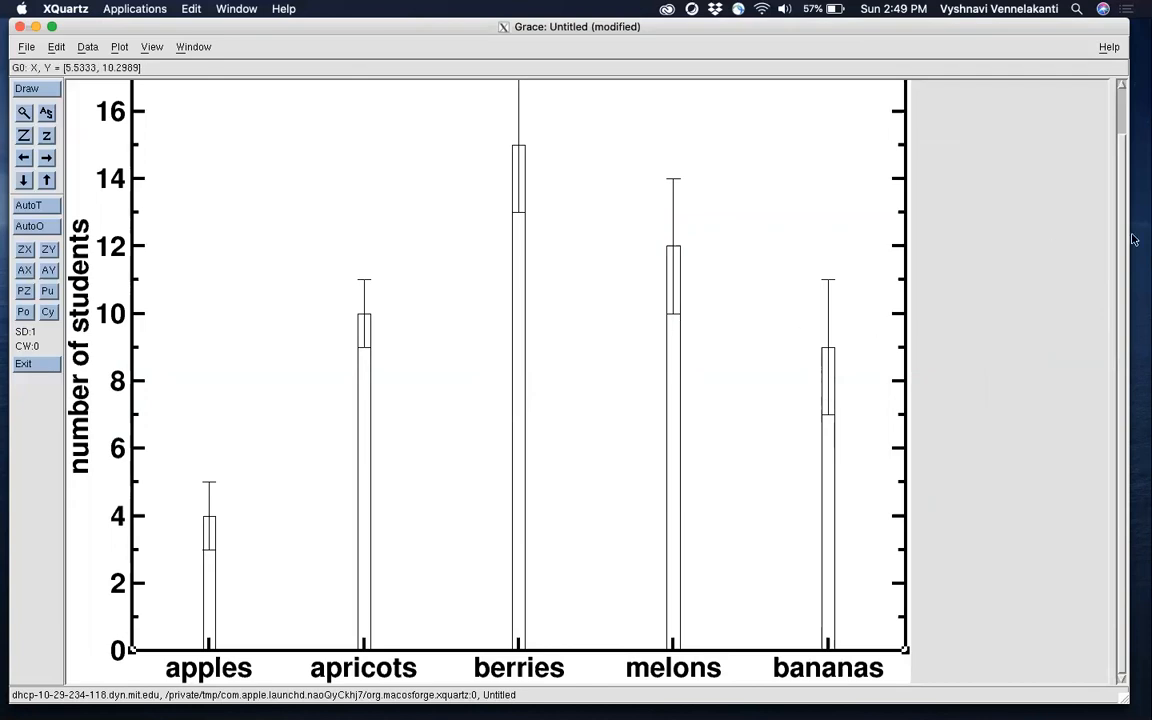
pyautogui.scroll(2, 1122, 244)
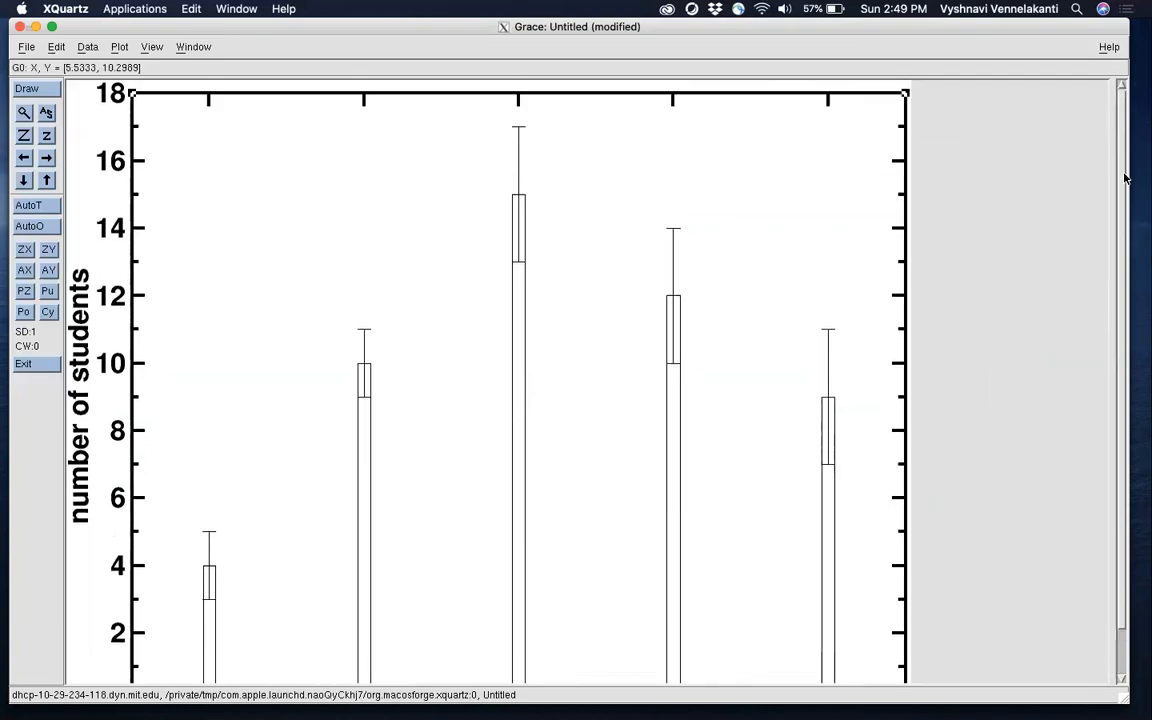
pyautogui.click(120, 47)
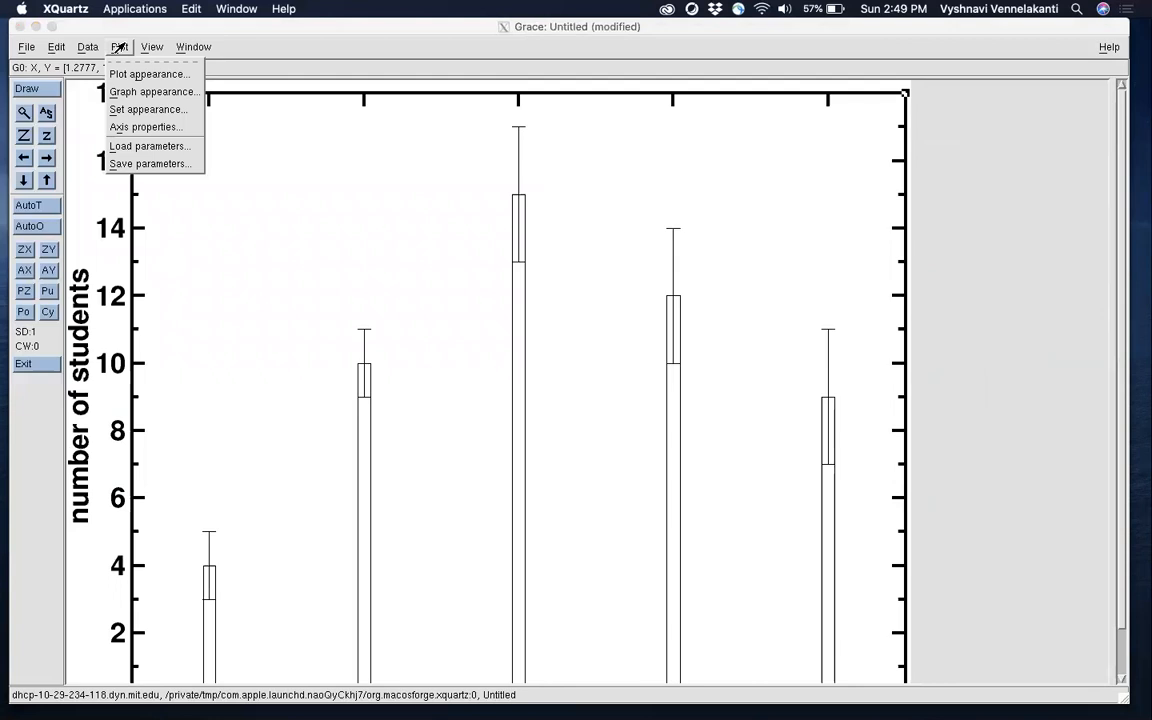
pyautogui.click(128, 86)
pyautogui.moveTo(862, 130); pyautogui.dragTo(1029, 128)
pyautogui.click(117, 47)
pyautogui.click(118, 47)
pyautogui.click(130, 105)
pyautogui.moveTo(490, 108); pyautogui.dragTo(405, 80)
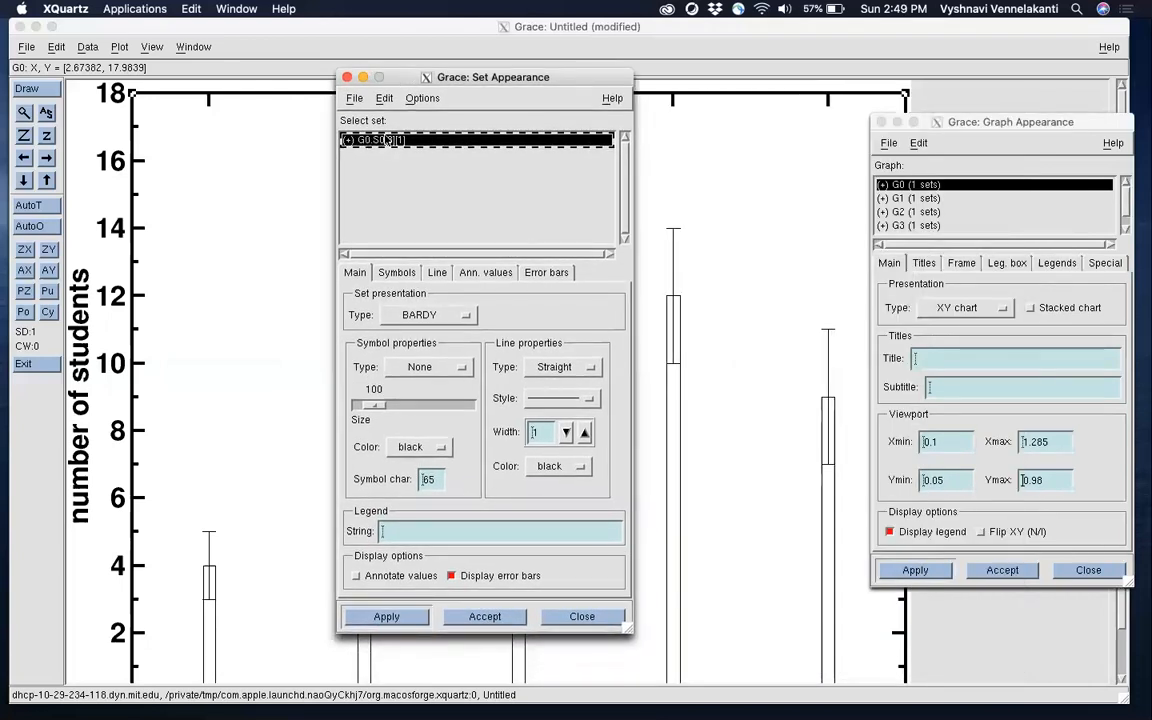
pyautogui.click(968, 125)
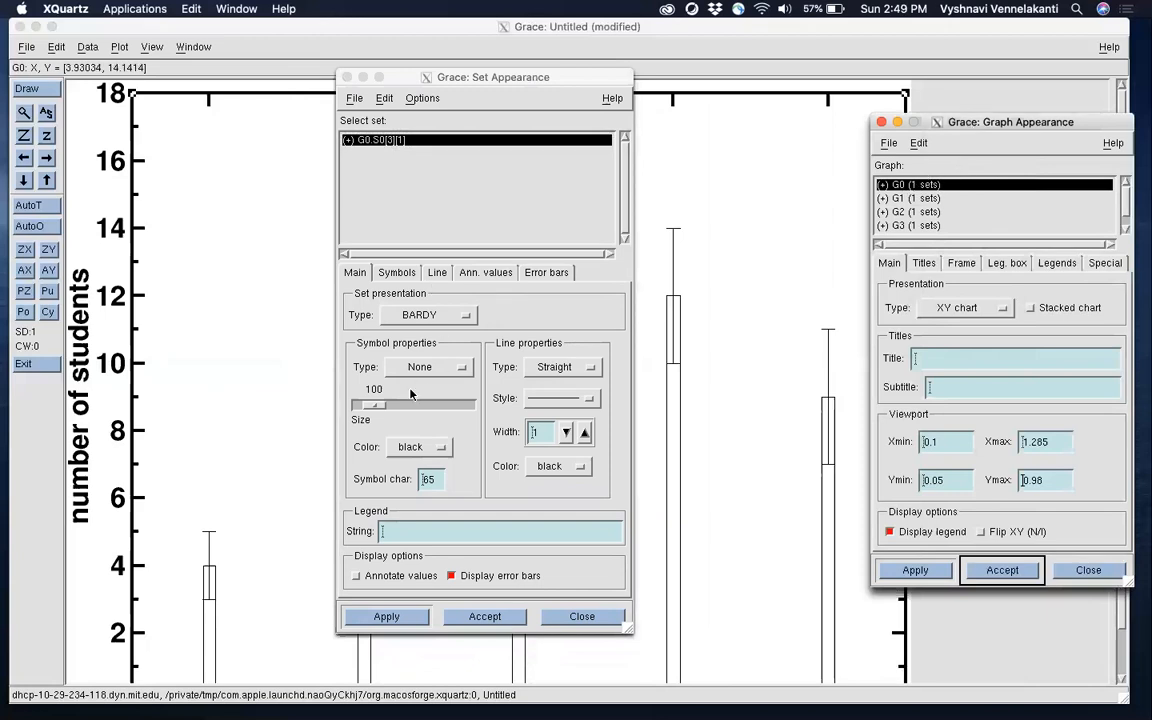
# Increase the symbol size of G0's set to 300 to widen the apples bar, and apply it
pyautogui.click(430, 406)
pyautogui.click(430, 407)
pyautogui.click(430, 407)
pyautogui.click(430, 407)
pyautogui.click(430, 407)
pyautogui.click(430, 407)
pyautogui.click(430, 407)
pyautogui.click(430, 407)
pyautogui.click(430, 407)
pyautogui.click(383, 616)
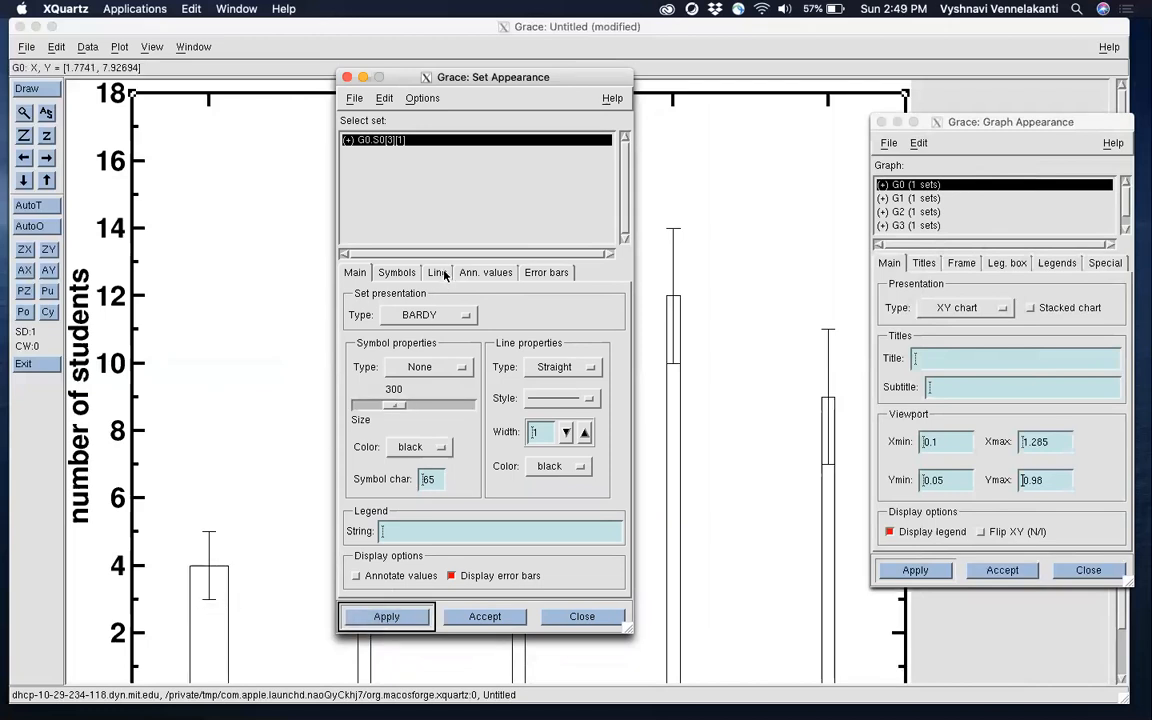
# Give the apples bar a symbol outline width of 3 and a solid brown fill, and apply the changes
pyautogui.click(396, 272)
pyautogui.click(565, 323)
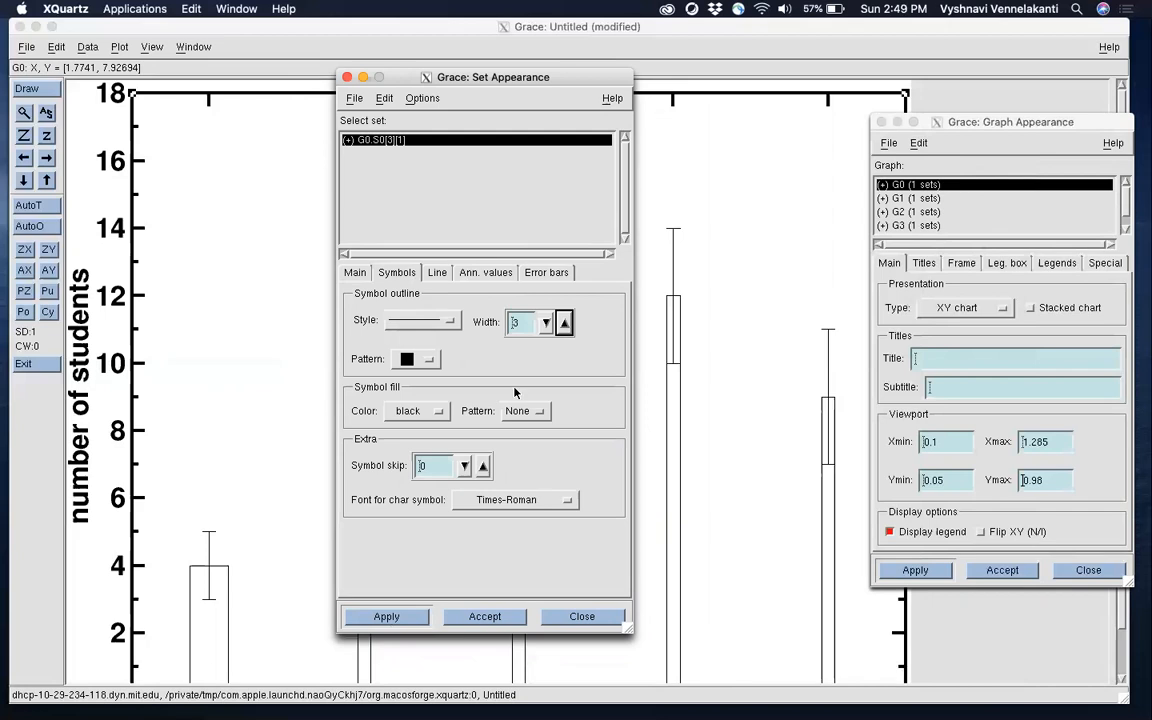
pyautogui.click(444, 410)
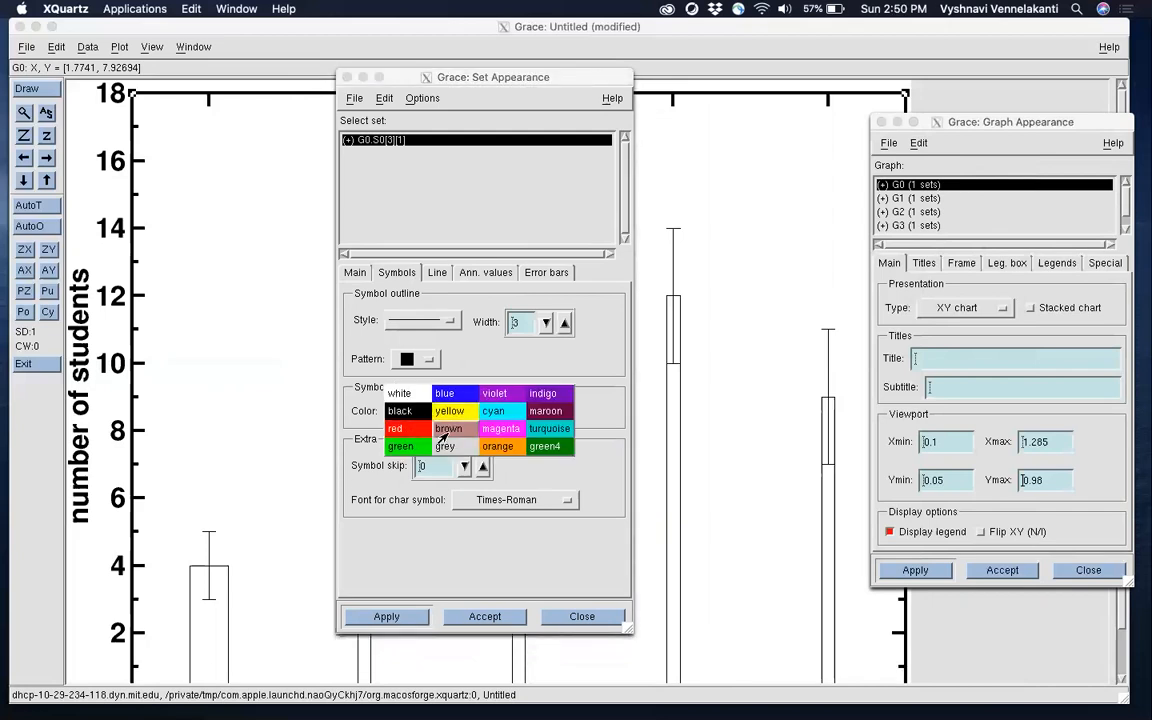
pyautogui.click(452, 428)
pyautogui.click(520, 411)
pyautogui.click(519, 432)
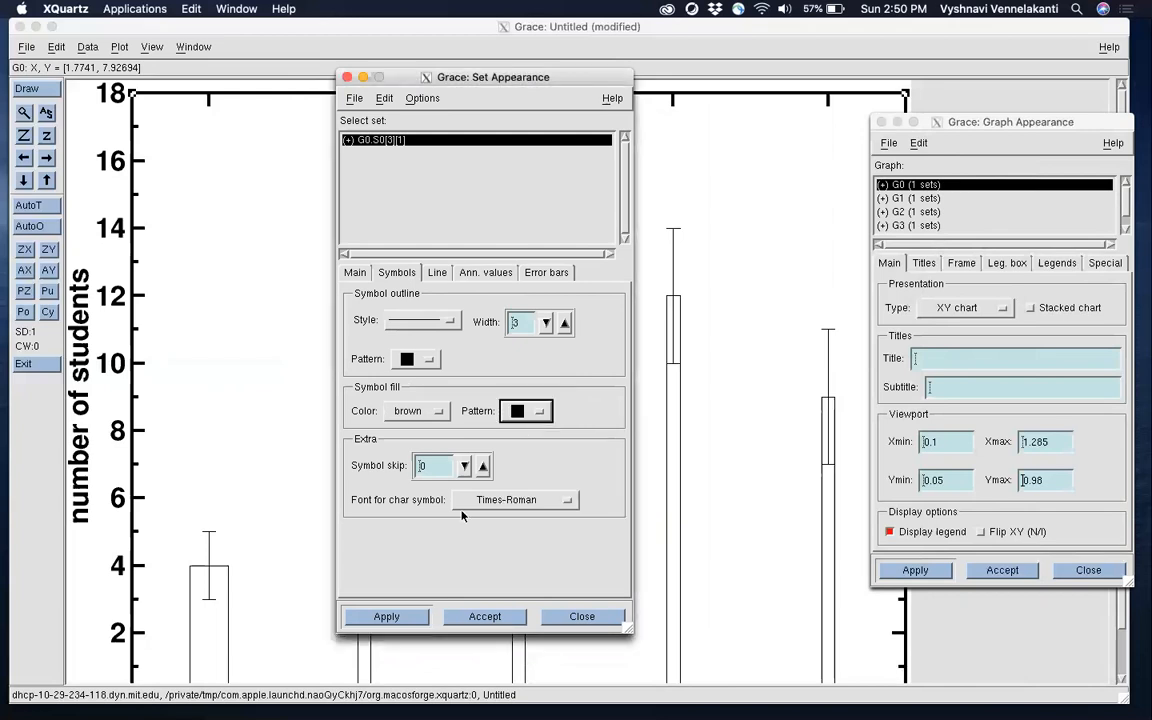
pyautogui.click(386, 616)
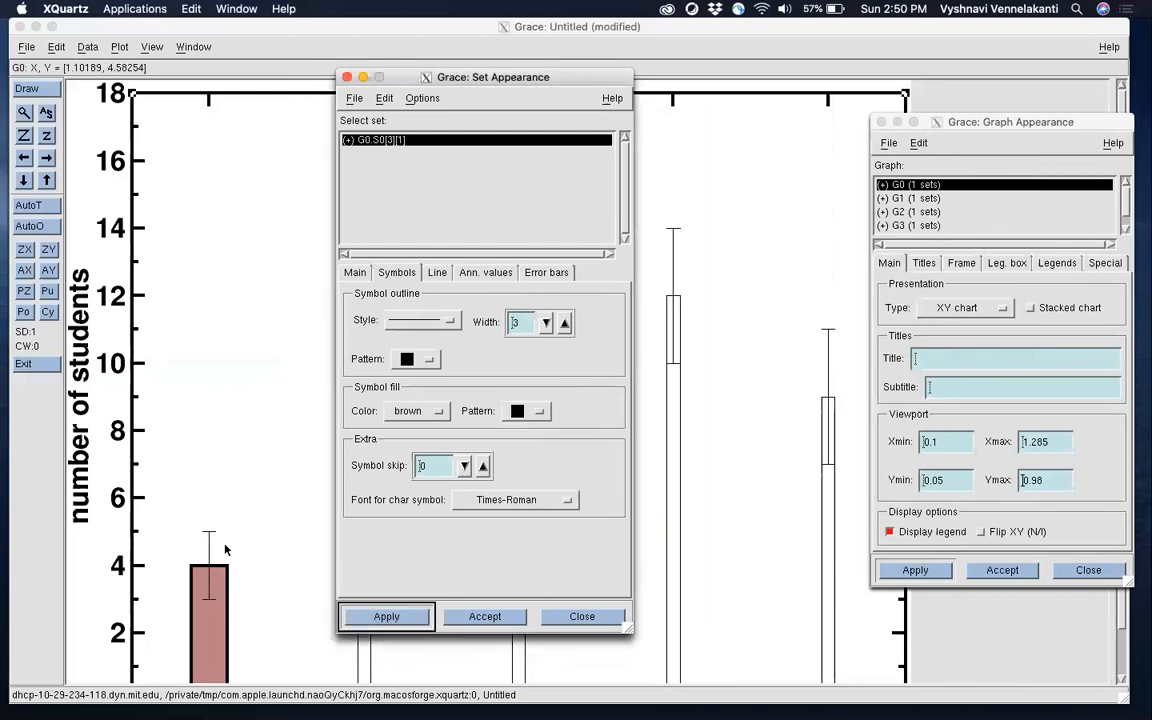
# Try a bar line size of 175 on the apples error bar, apply it, and return the size to 100
pyautogui.click(527, 273)
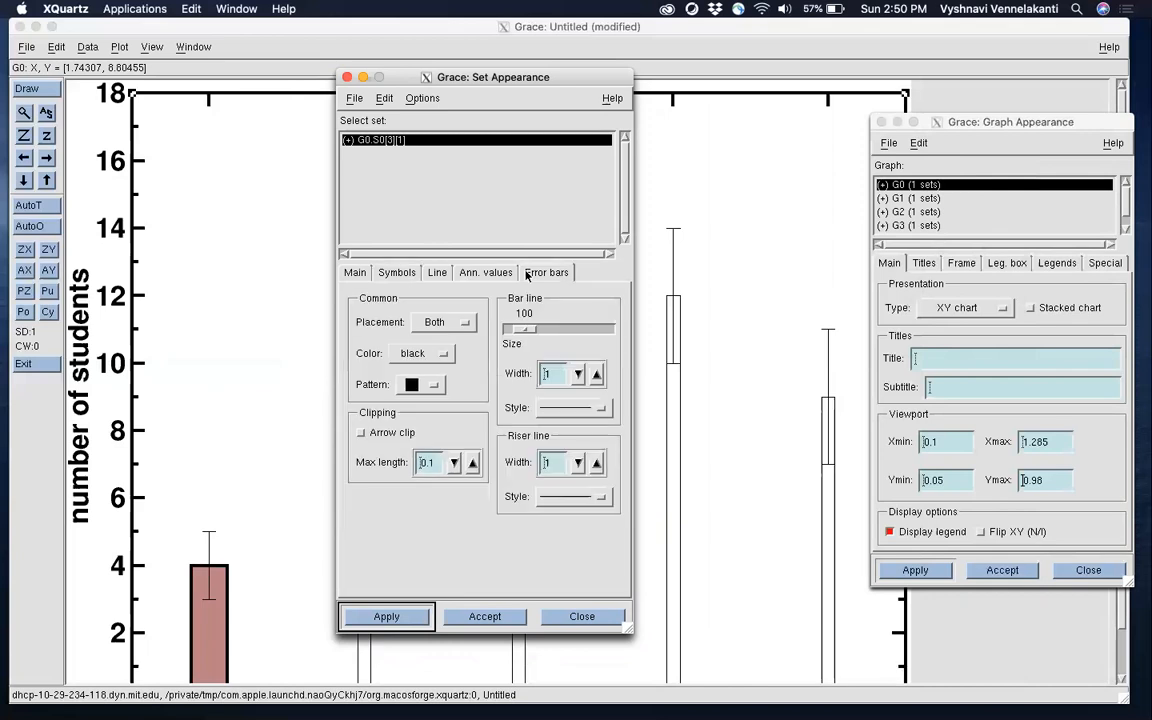
pyautogui.click(549, 330)
pyautogui.click(549, 330)
pyautogui.click(549, 330)
pyautogui.click(386, 617)
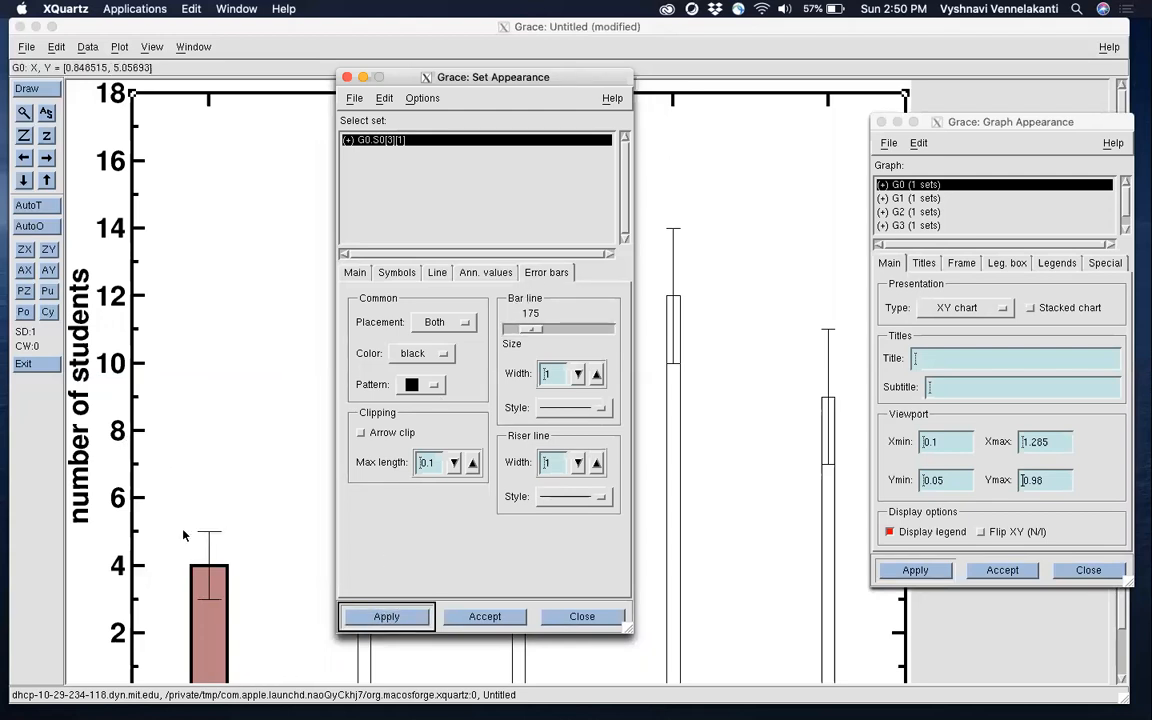
pyautogui.moveTo(511, 332); pyautogui.dragTo(505, 331)
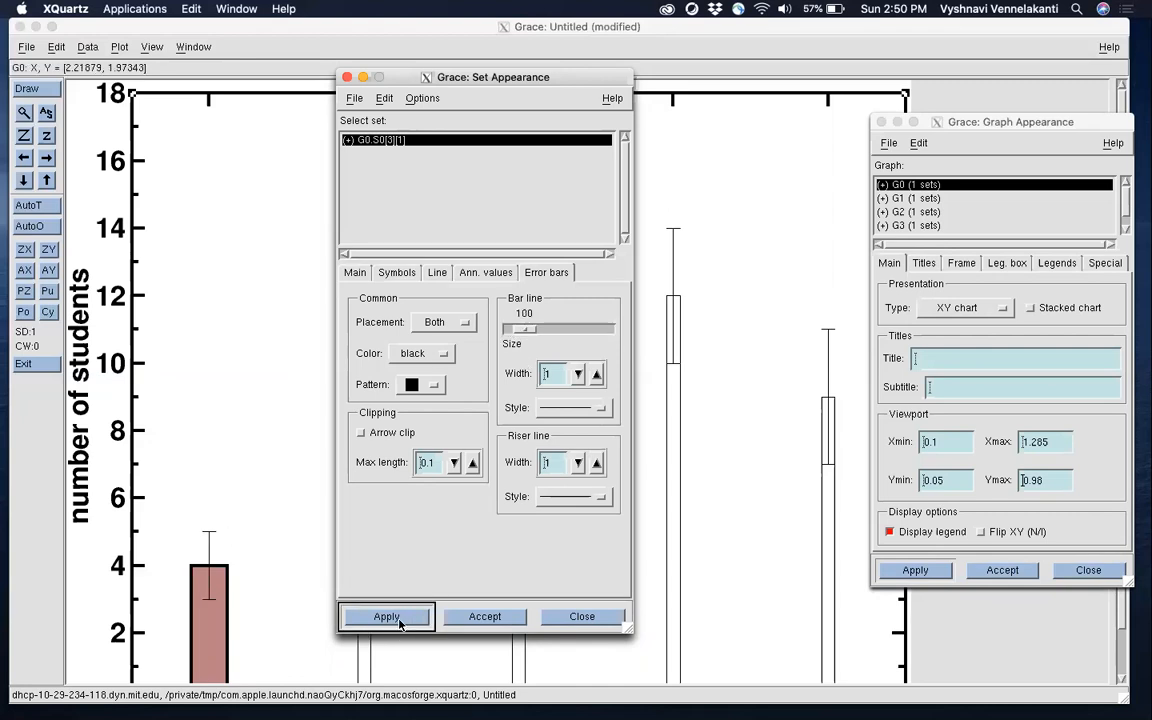
# Set both the bar line width and the riser line width of the apples error bar to 3, and apply them
pyautogui.click(594, 375)
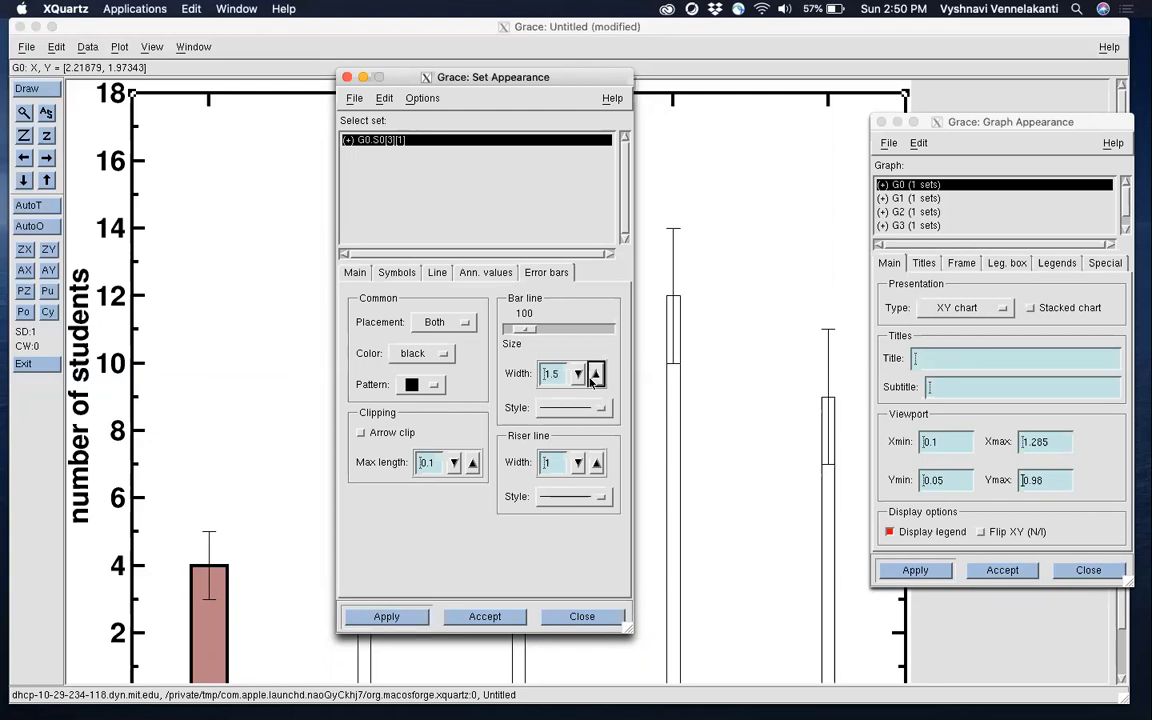
pyautogui.click(597, 461)
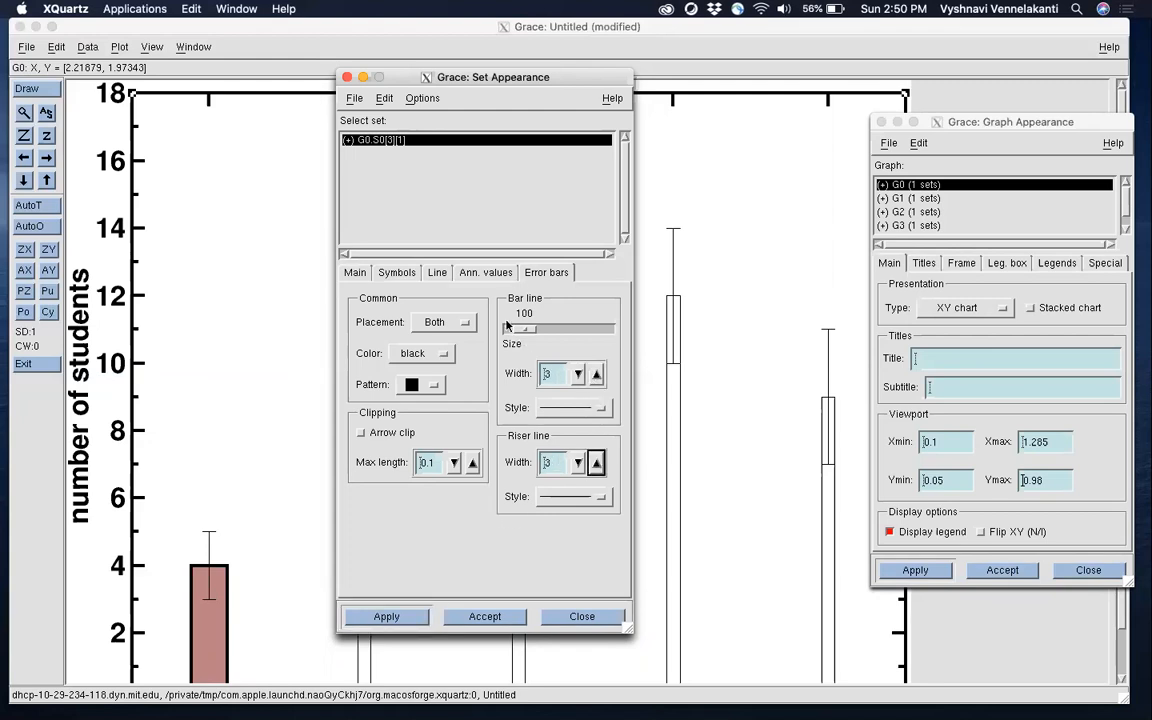
pyautogui.click(355, 614)
# Compare the apples error bar with a riser line width of 1, then restore the width to 3 and apply it
pyautogui.click(577, 462)
pyautogui.click(390, 613)
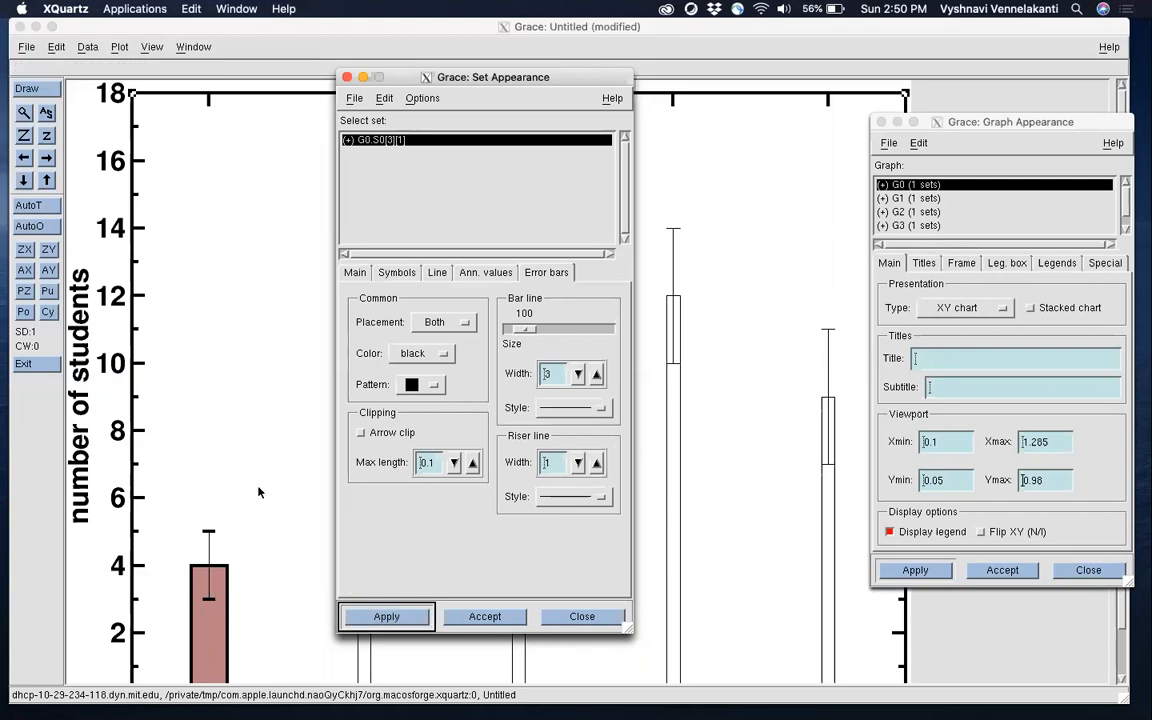
pyautogui.click(596, 462)
pyautogui.click(596, 462)
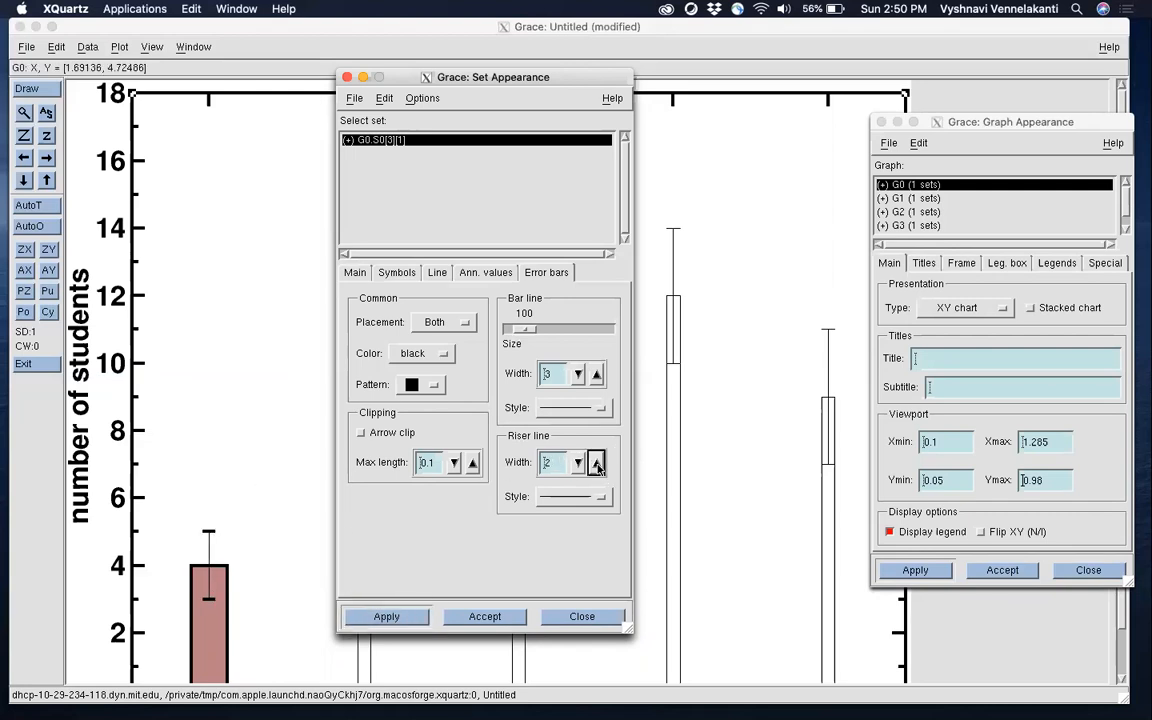
pyautogui.click(350, 619)
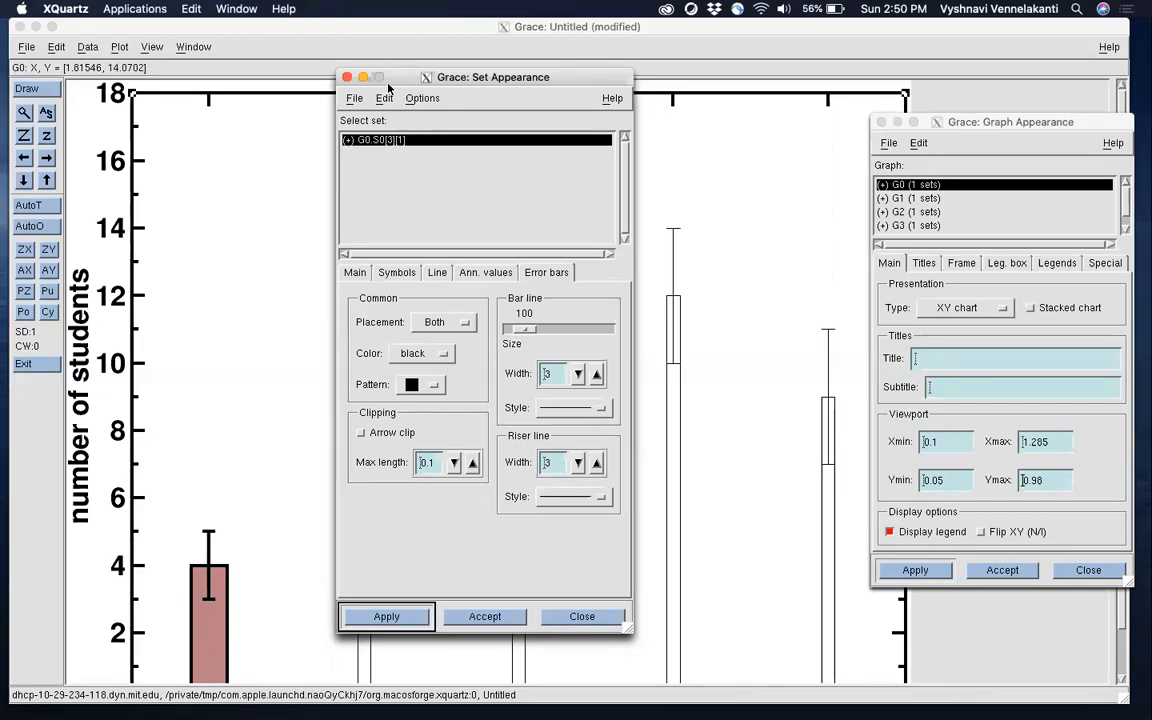
# Move the Set Appearance window clear of the apricots bar and switch between graphs G0 and G1, ending with G1 selected
pyautogui.moveTo(358, 72); pyautogui.dragTo(548, 58)
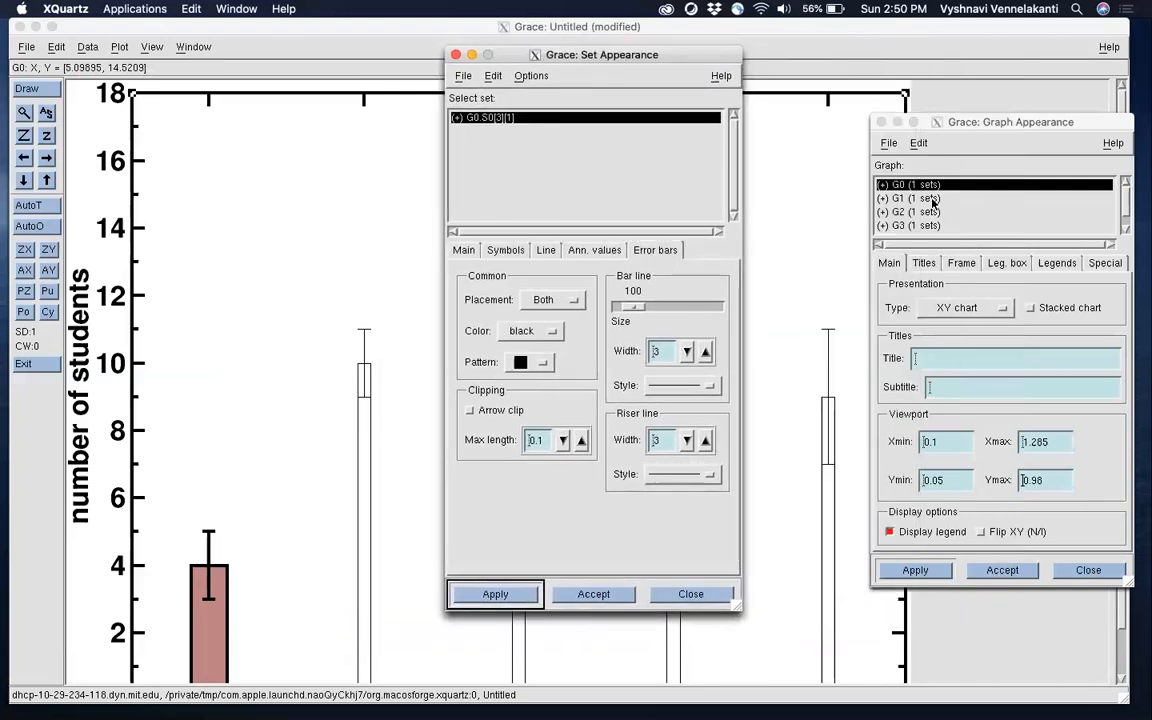
pyautogui.click(933, 201)
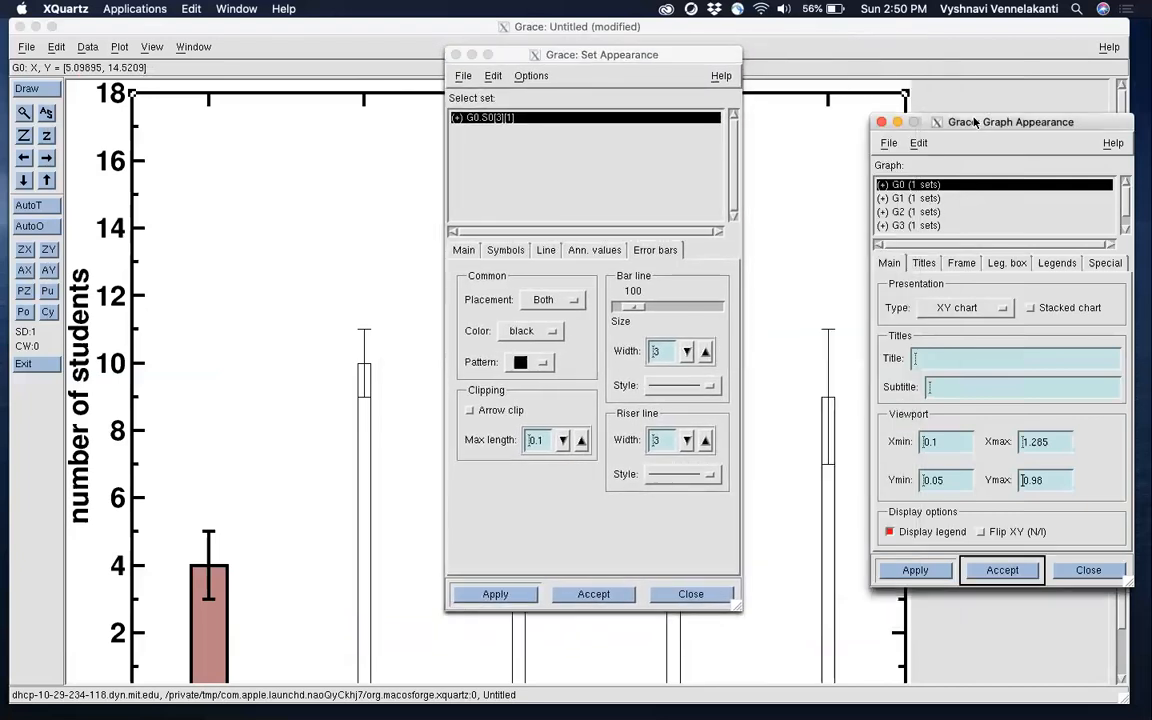
pyautogui.click(914, 199)
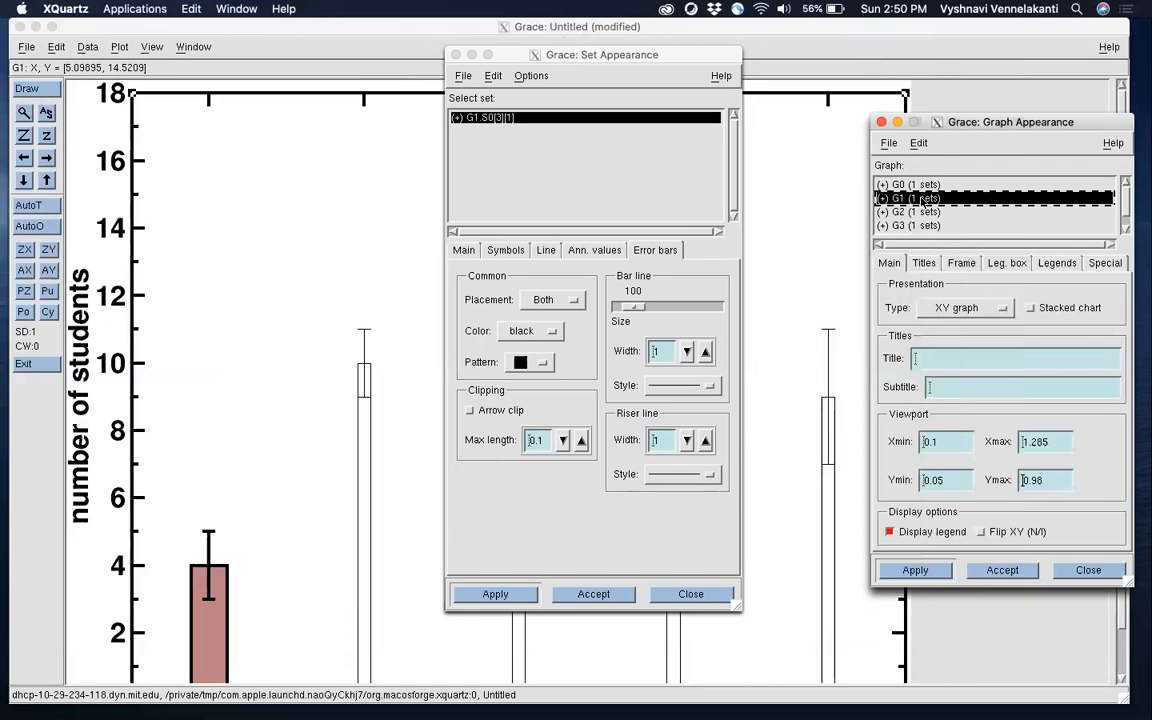
pyautogui.click(476, 120)
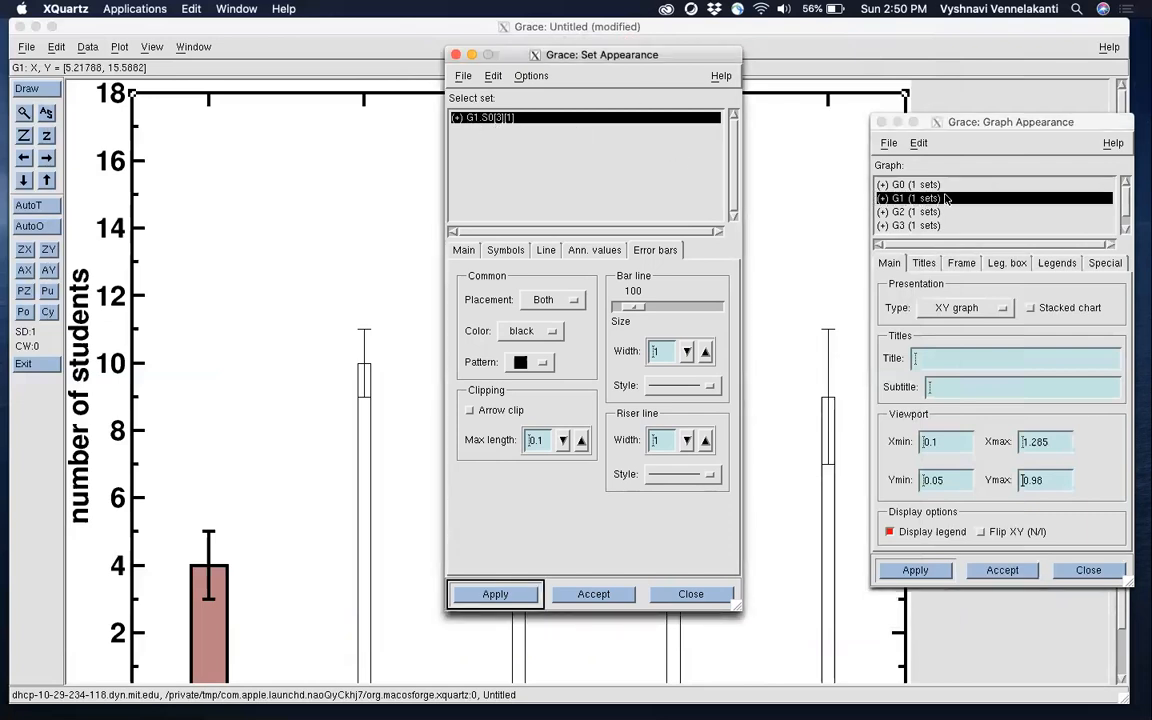
pyautogui.click(910, 183)
pyautogui.click(910, 183)
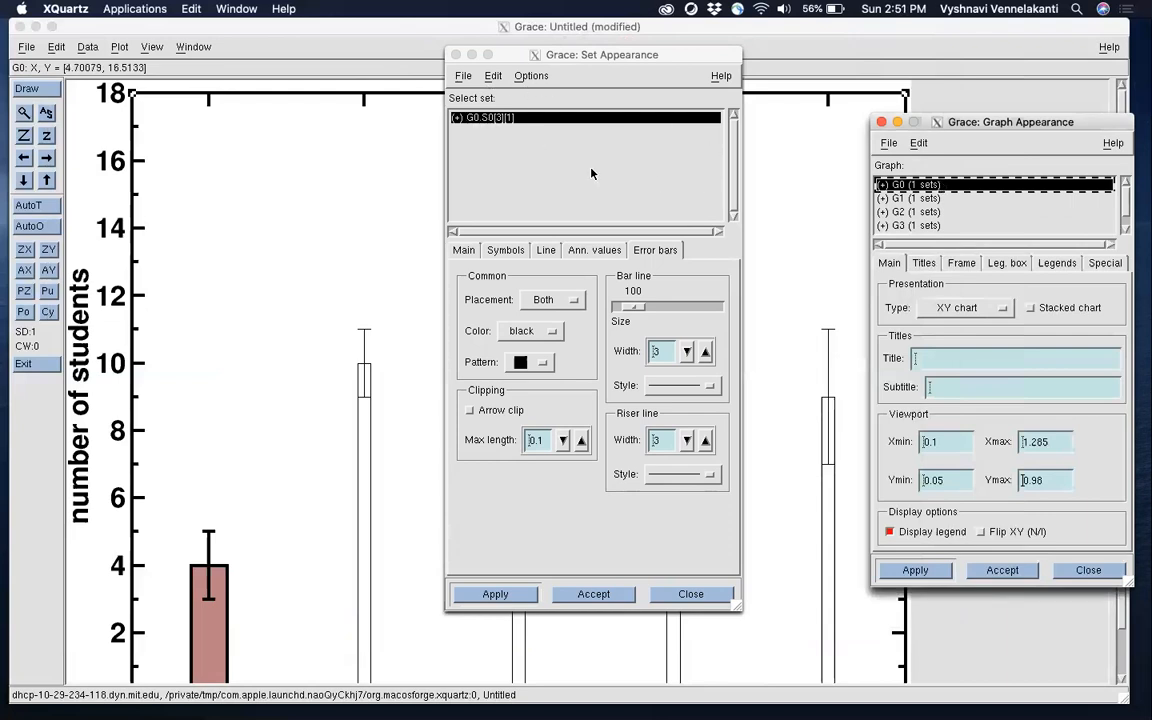
pyautogui.click(912, 198)
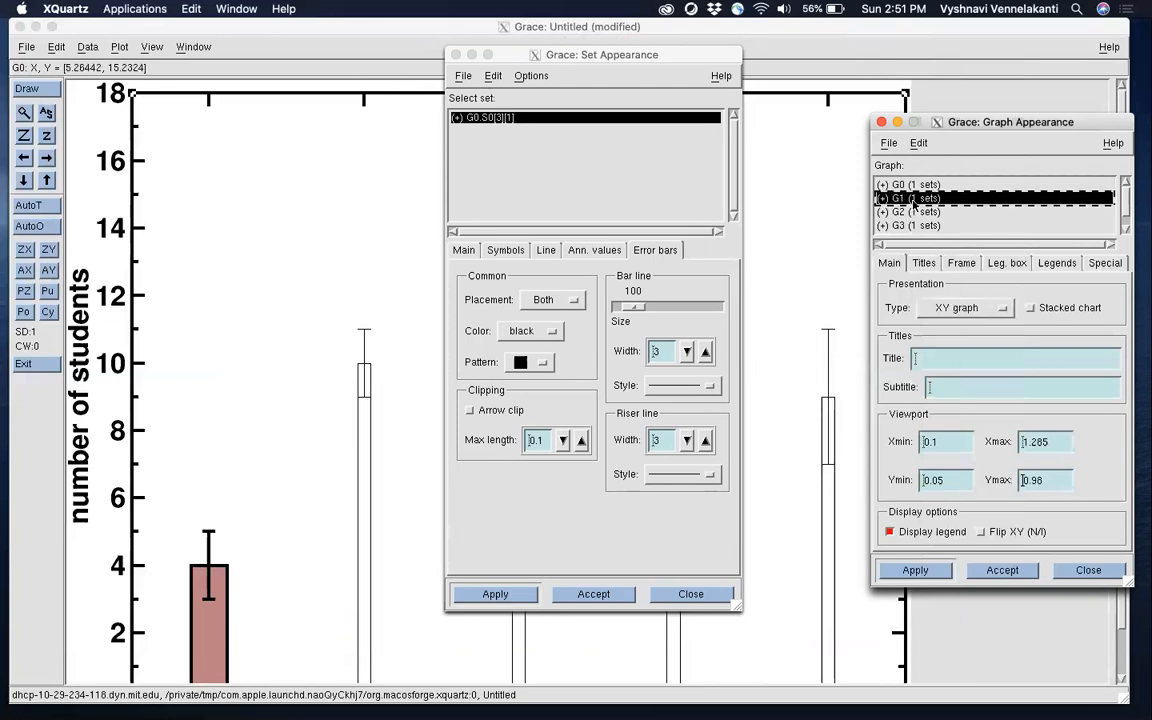
# Set the bar line width and riser line width of the apricots error bar (G1) to 3, and apply them
pyautogui.click(518, 60)
pyautogui.click(705, 351)
pyautogui.click(705, 351)
pyautogui.click(705, 441)
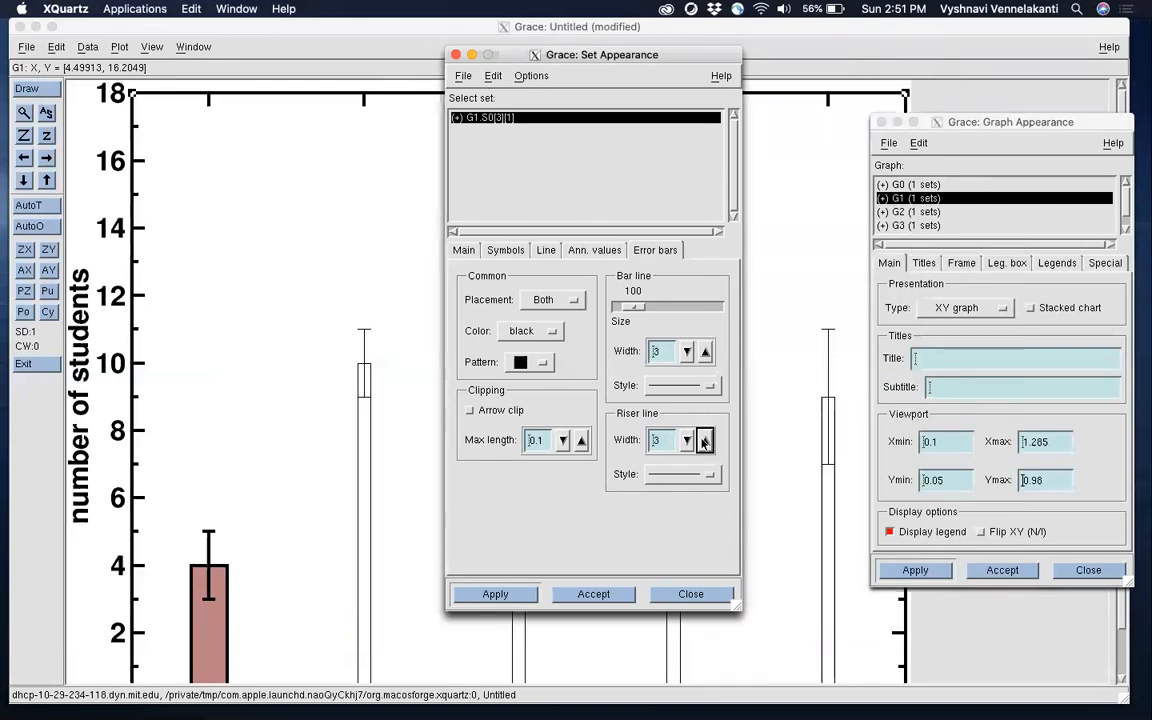
pyautogui.click(490, 594)
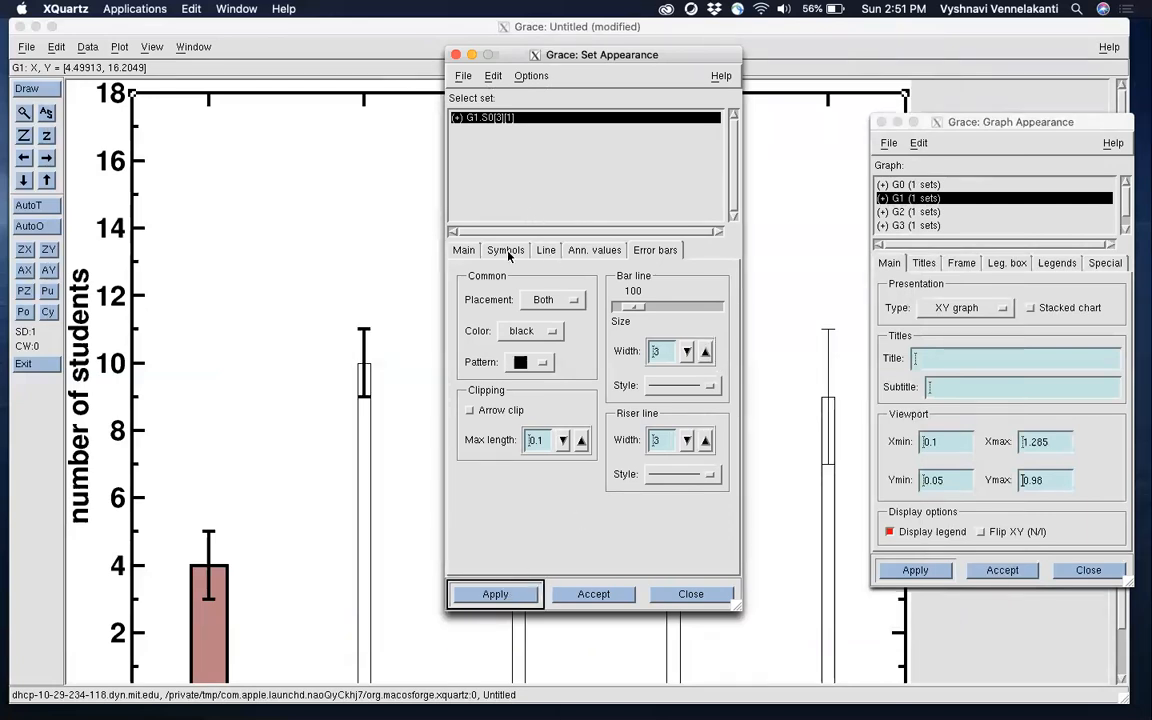
# Widen the apricots bar by setting its symbol size to 500, and apply it
pyautogui.click(506, 250)
pyautogui.click(463, 250)
pyautogui.click(551, 388)
pyautogui.moveTo(551, 388); pyautogui.dragTo(551, 388)
pyautogui.click(496, 594)
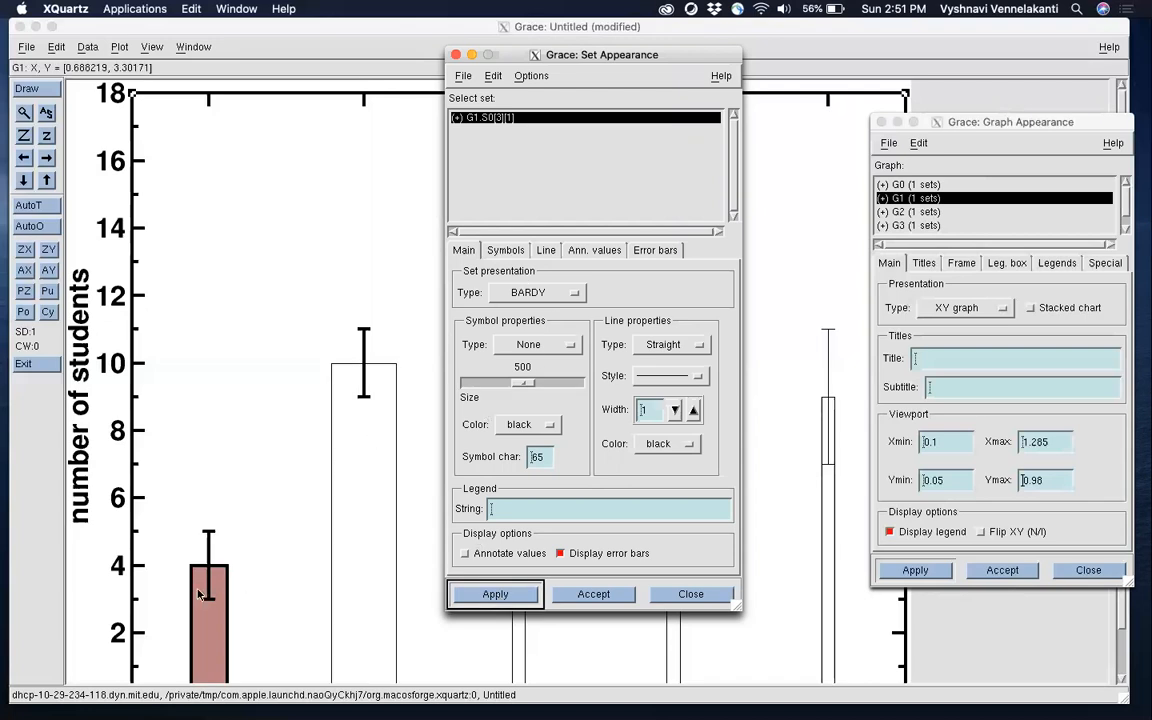
# Give the apricots bar an outline width of 3 and a magenta fill with a dense dotted pattern, and apply the changes
pyautogui.click(504, 251)
pyautogui.click(671, 300)
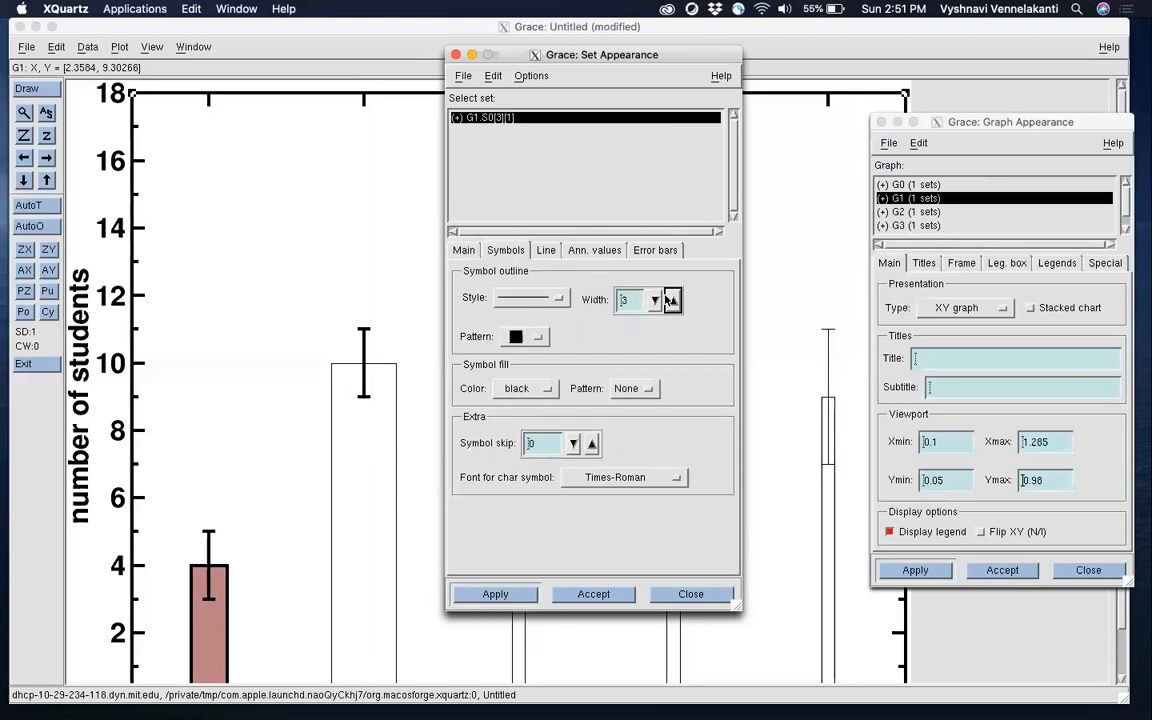
pyautogui.click(519, 390)
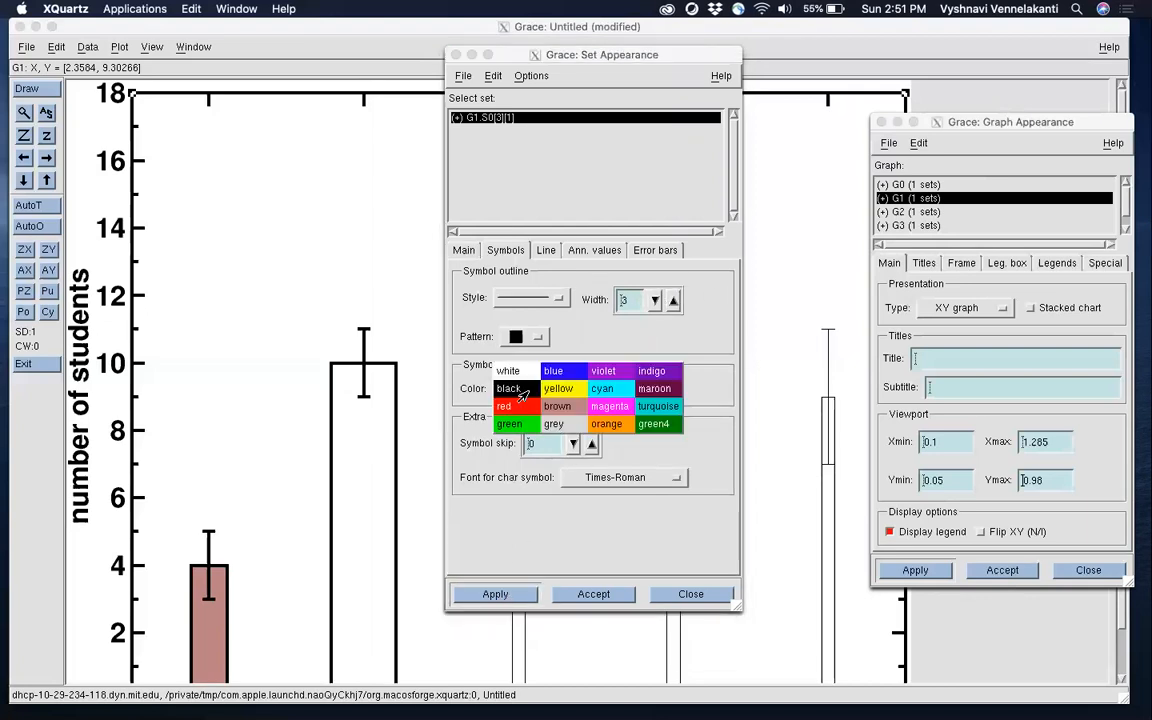
pyautogui.click(609, 406)
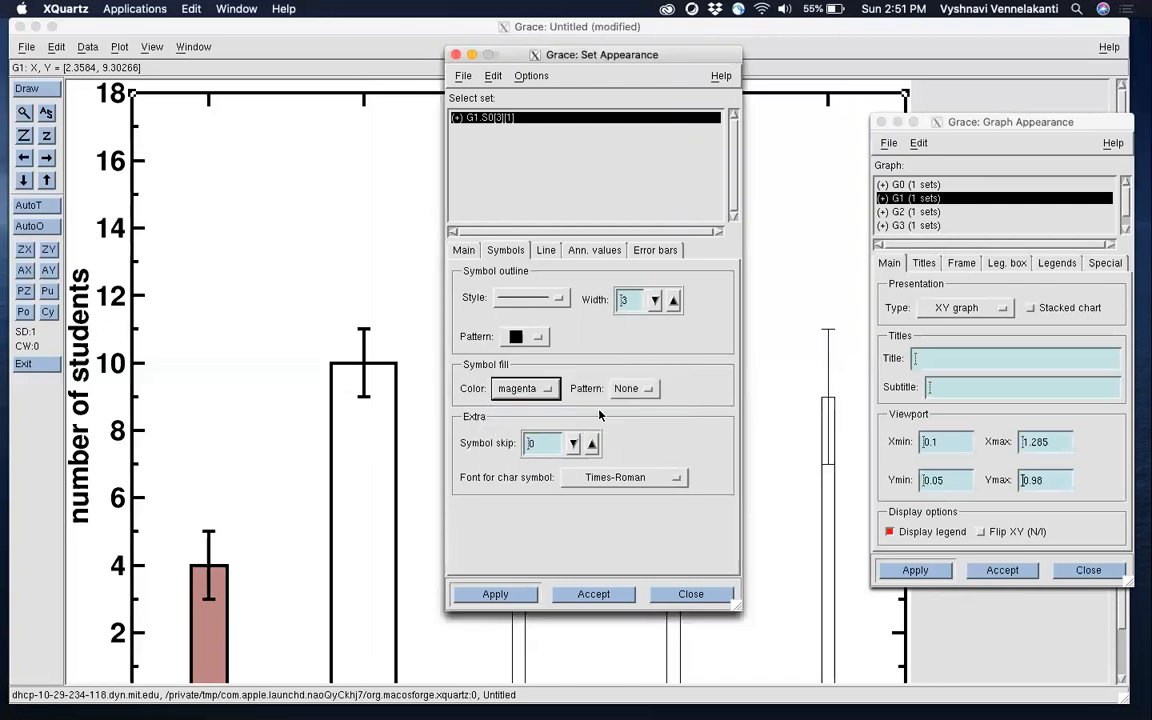
pyautogui.click(622, 389)
pyautogui.click(626, 427)
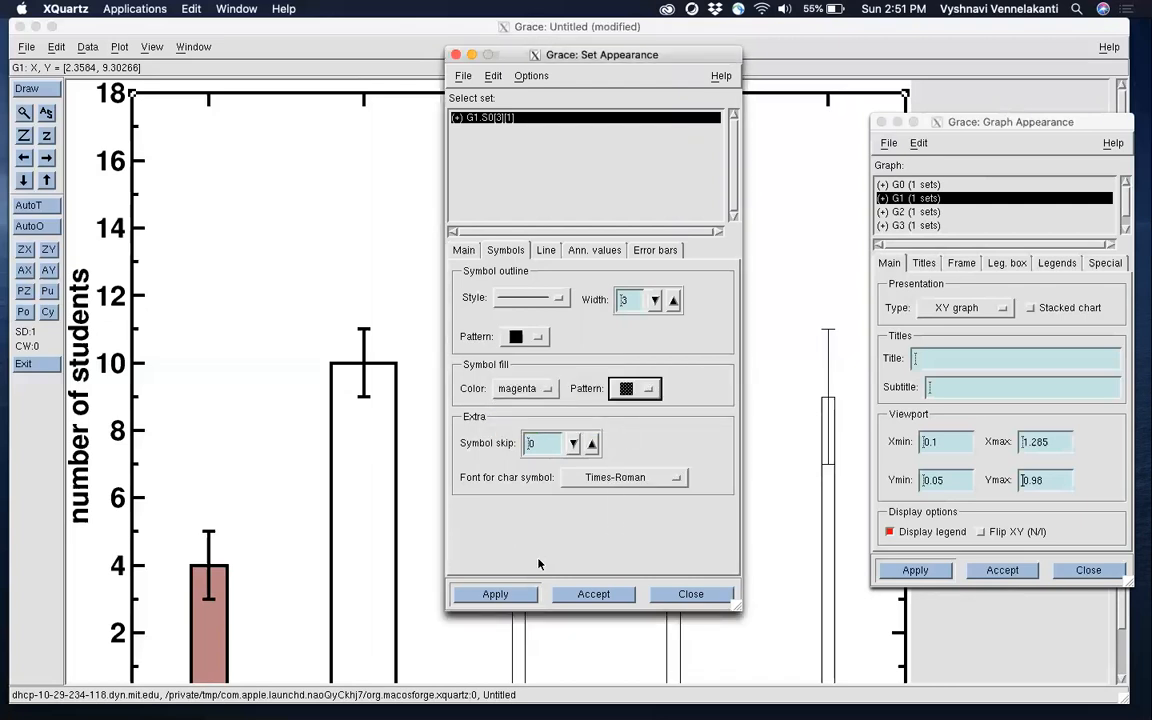
pyautogui.click(509, 600)
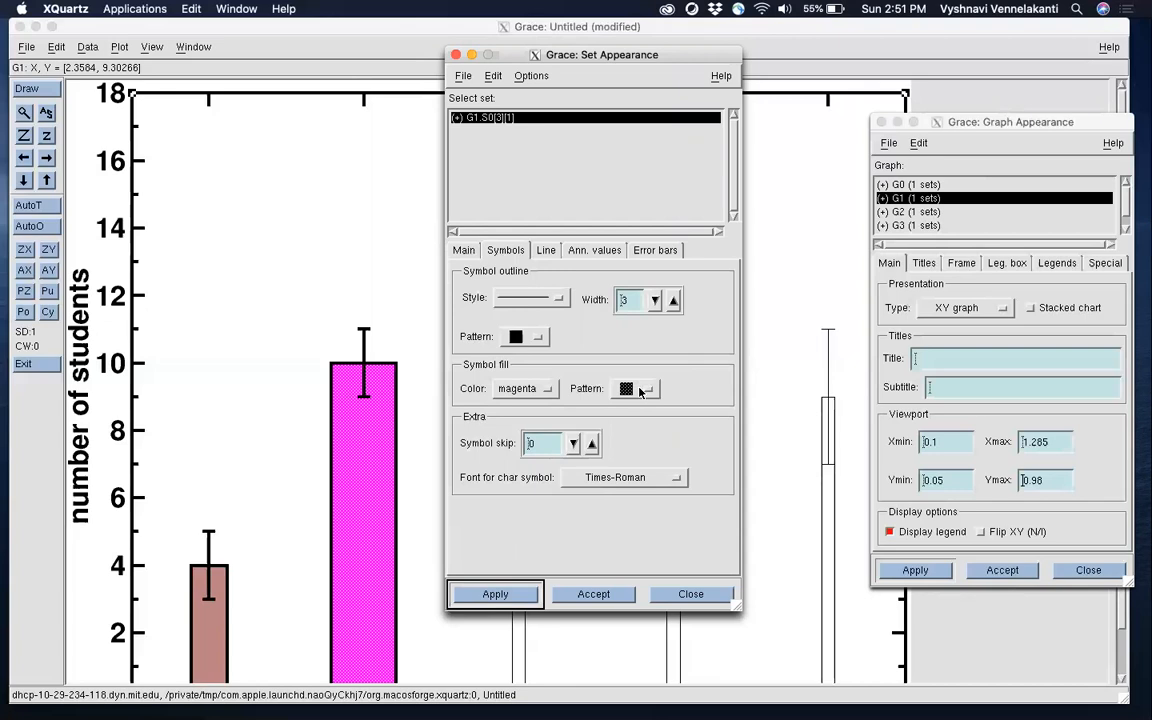
# Select graph G2 and set the symbol size of the berries bar to 300
pyautogui.click(905, 211)
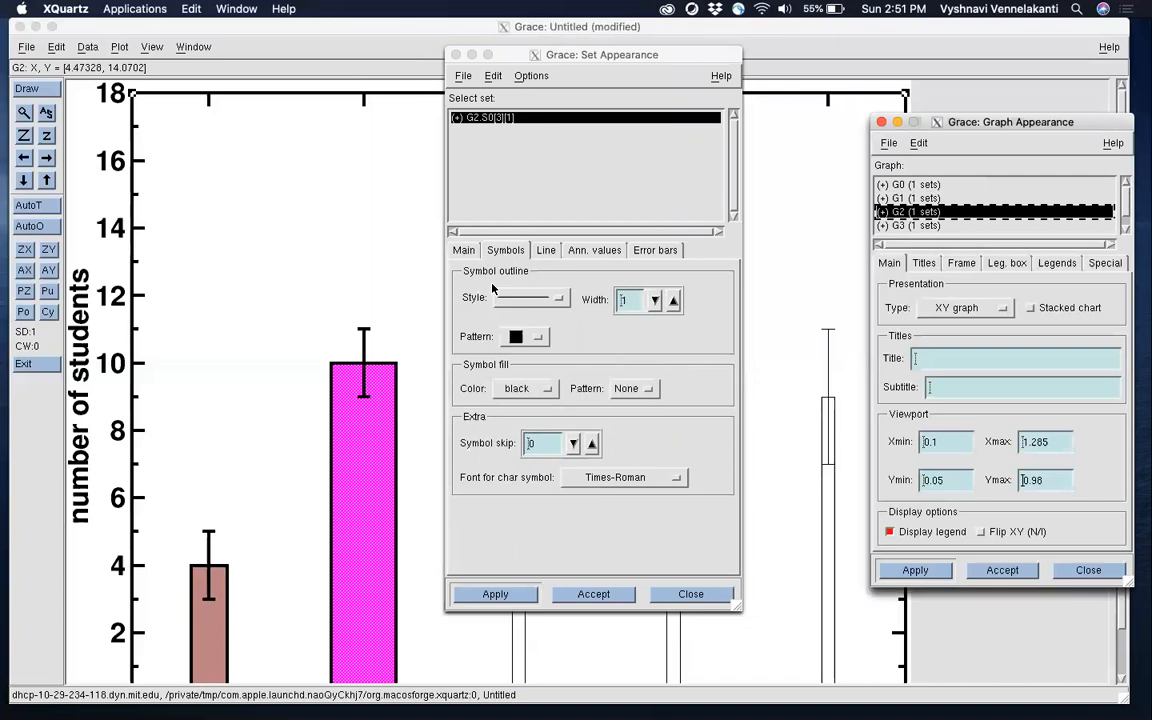
pyautogui.click(468, 255)
pyautogui.click(464, 250)
pyautogui.click(533, 387)
pyautogui.click(533, 387)
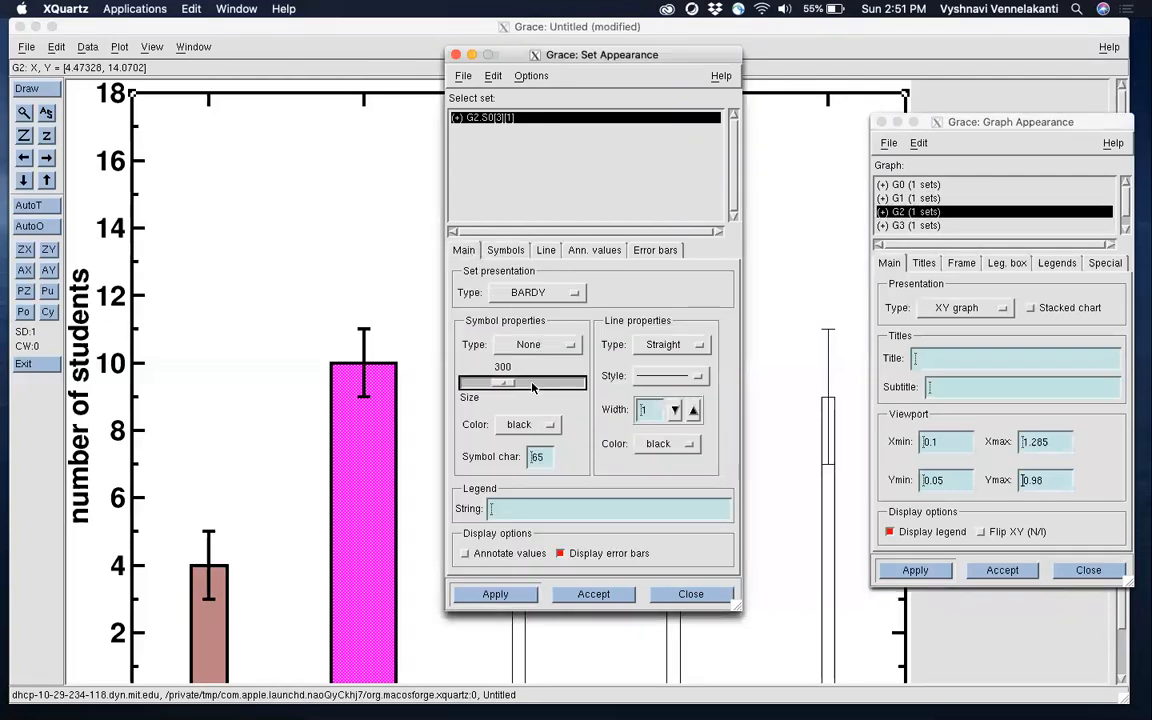
# Give the berries bar an outline width of 3 and a cyan patterned fill
pyautogui.click(516, 254)
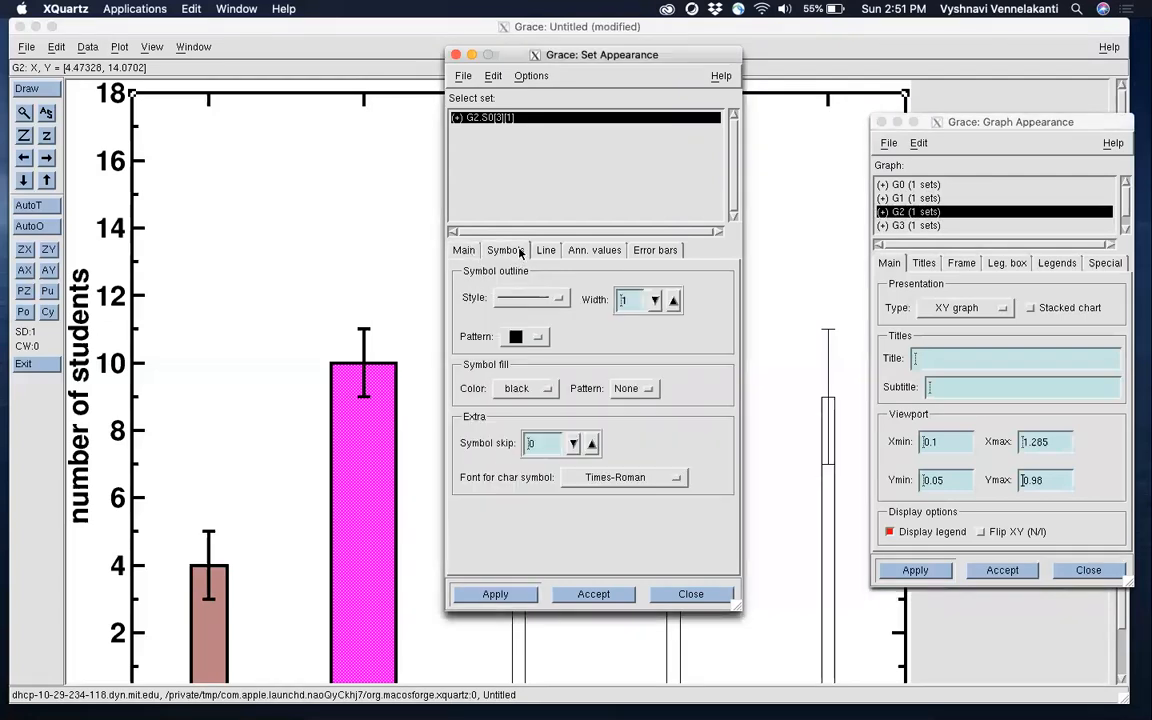
pyautogui.click(654, 302)
pyautogui.click(548, 390)
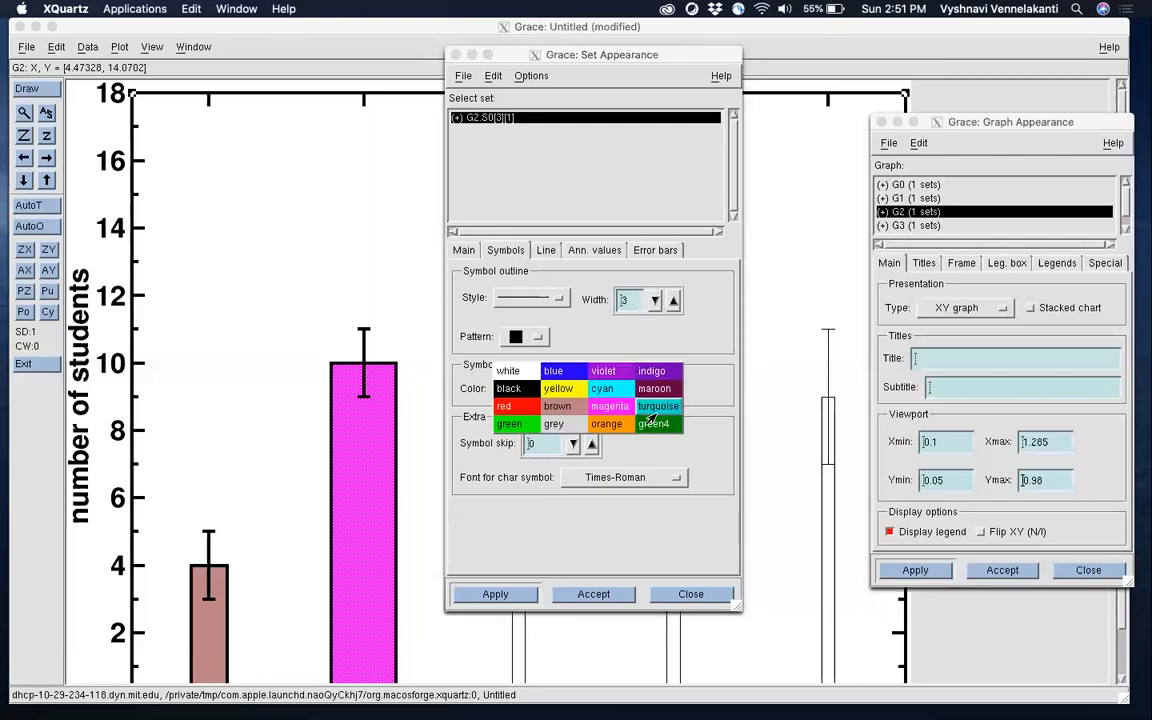
pyautogui.click(601, 388)
pyautogui.click(628, 388)
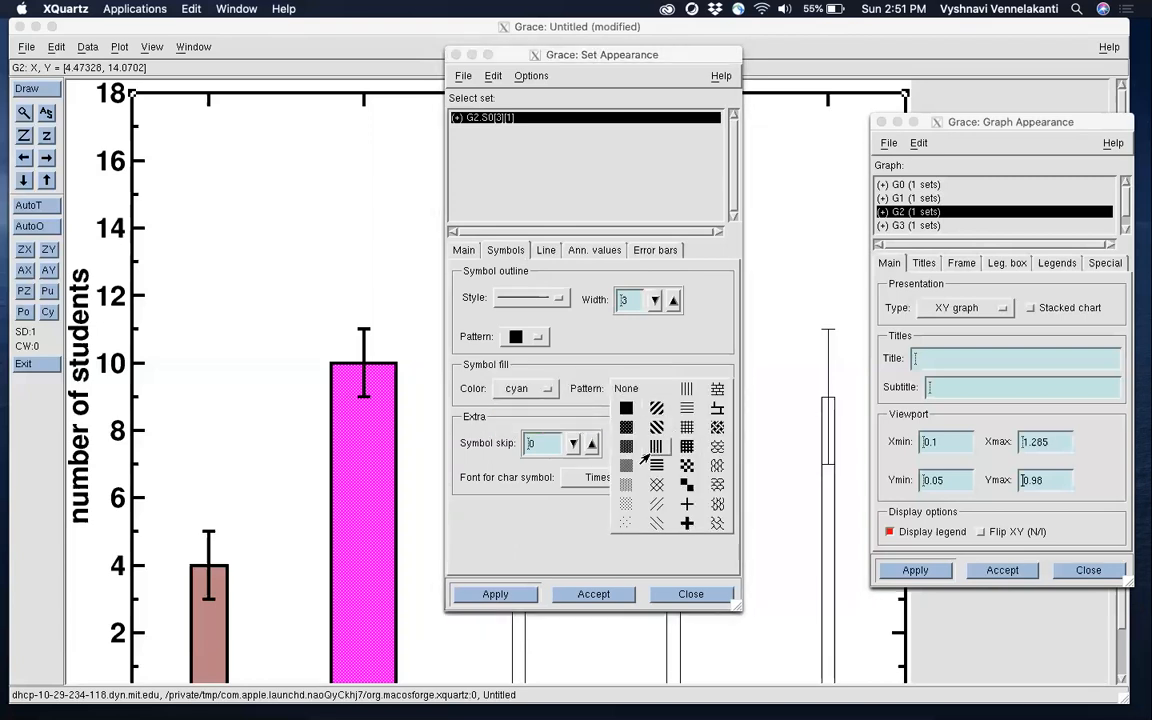
pyautogui.click(718, 465)
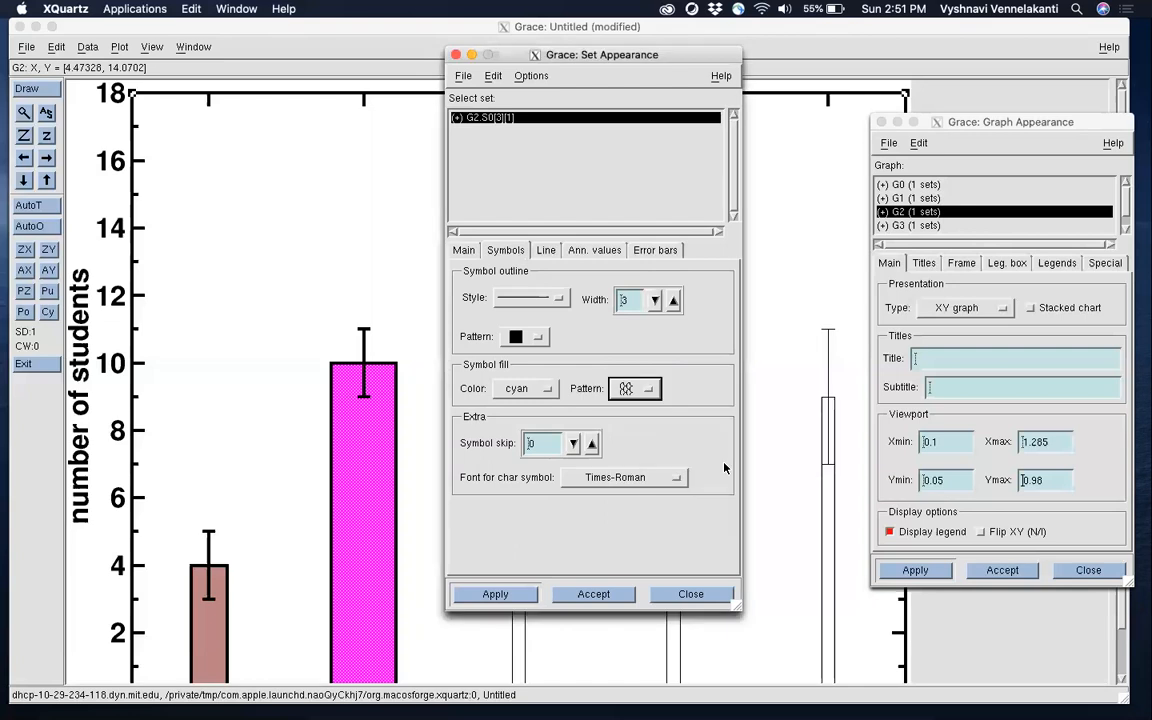
pyautogui.click(650, 393)
pyautogui.click(623, 353)
# Set the berries error bar's bar line and riser line widths to 3, and apply all berries changes
pyautogui.click(650, 250)
pyautogui.click(705, 351)
pyautogui.click(705, 351)
pyautogui.click(705, 440)
pyautogui.click(514, 594)
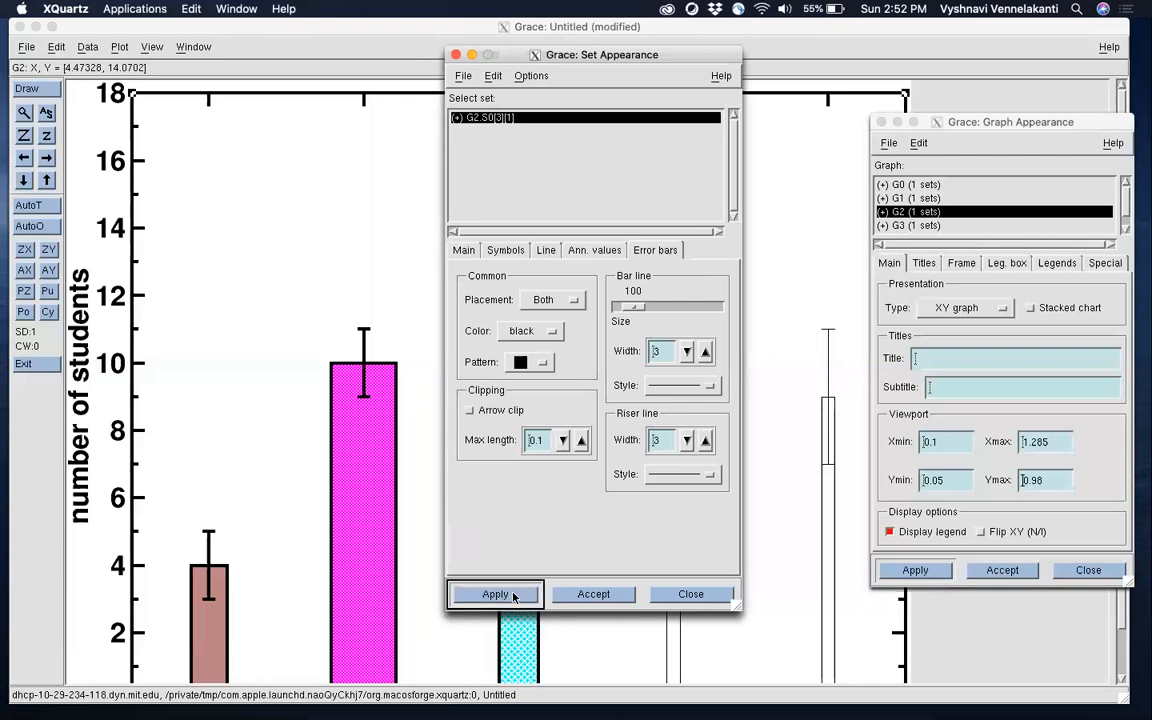
# Move the Set Appearance window clear of the melons bar and select graph G3
pyautogui.moveTo(535, 54); pyautogui.dragTo(379, 101)
pyautogui.click(906, 216)
pyautogui.scroll(-1, 932, 213)
pyautogui.click(923, 212)
pyautogui.scroll(1, 923, 213)
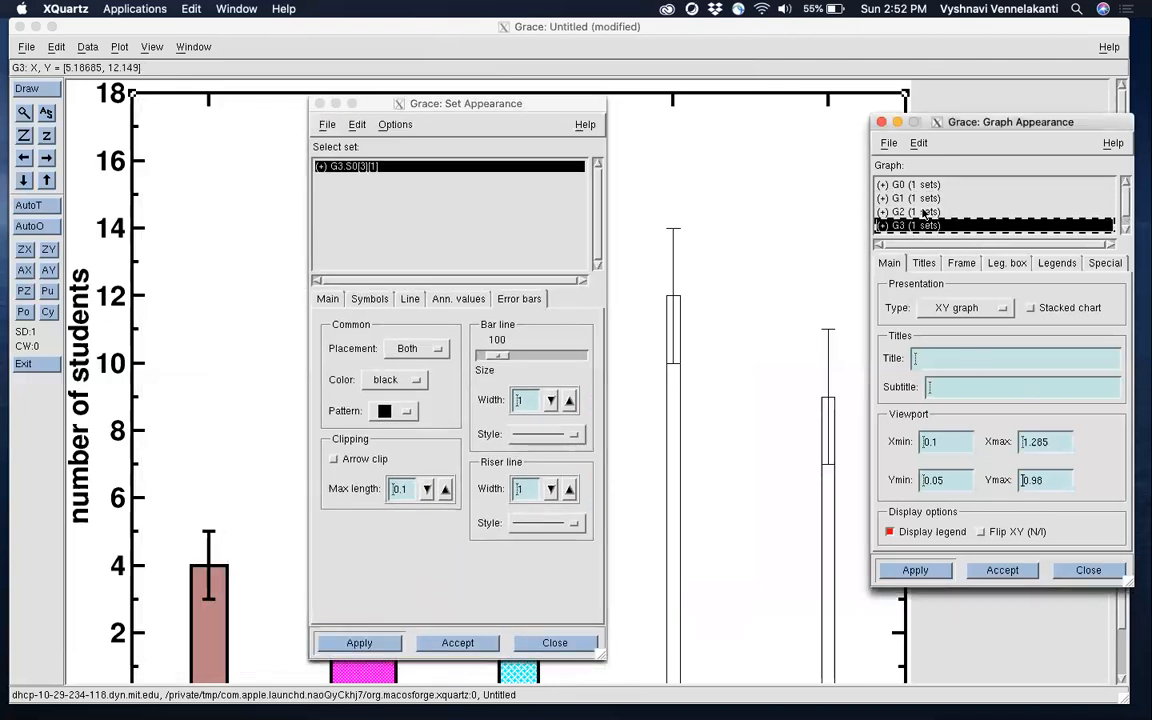
pyautogui.scroll(-1, 925, 213)
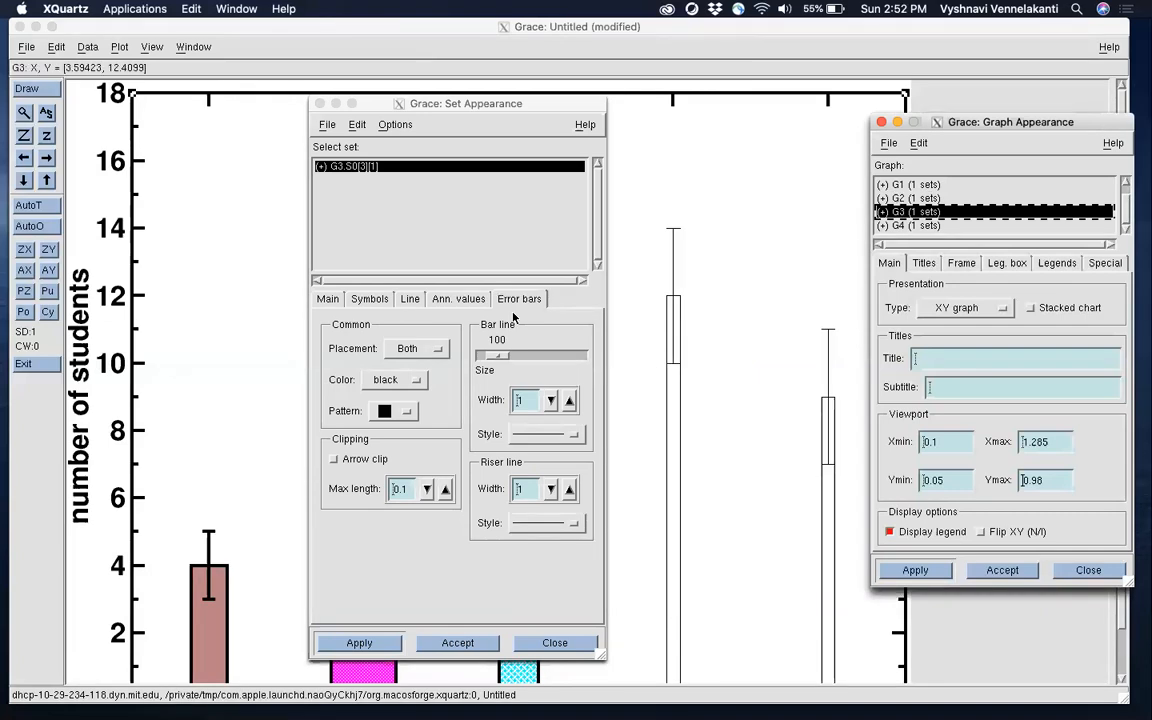
# Set both the bar line width and the riser line width of the melons error bar to 3
pyautogui.click(571, 407)
pyautogui.click(571, 407)
pyautogui.click(571, 407)
pyautogui.click(572, 408)
pyautogui.click(573, 407)
pyautogui.click(569, 488)
pyautogui.click(569, 488)
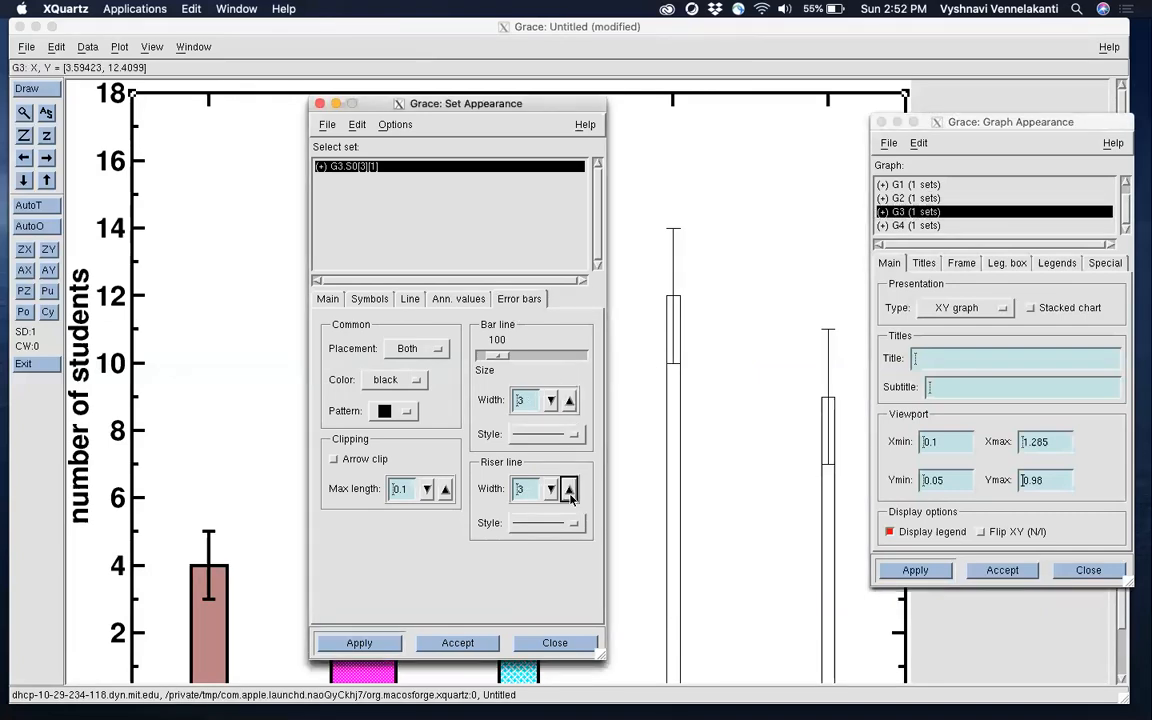
# Increase the melons bar's symbol size to match the berries bar, and set its outline width to 3
pyautogui.click(328, 299)
pyautogui.click(410, 430)
pyautogui.click(410, 430)
pyautogui.click(410, 430)
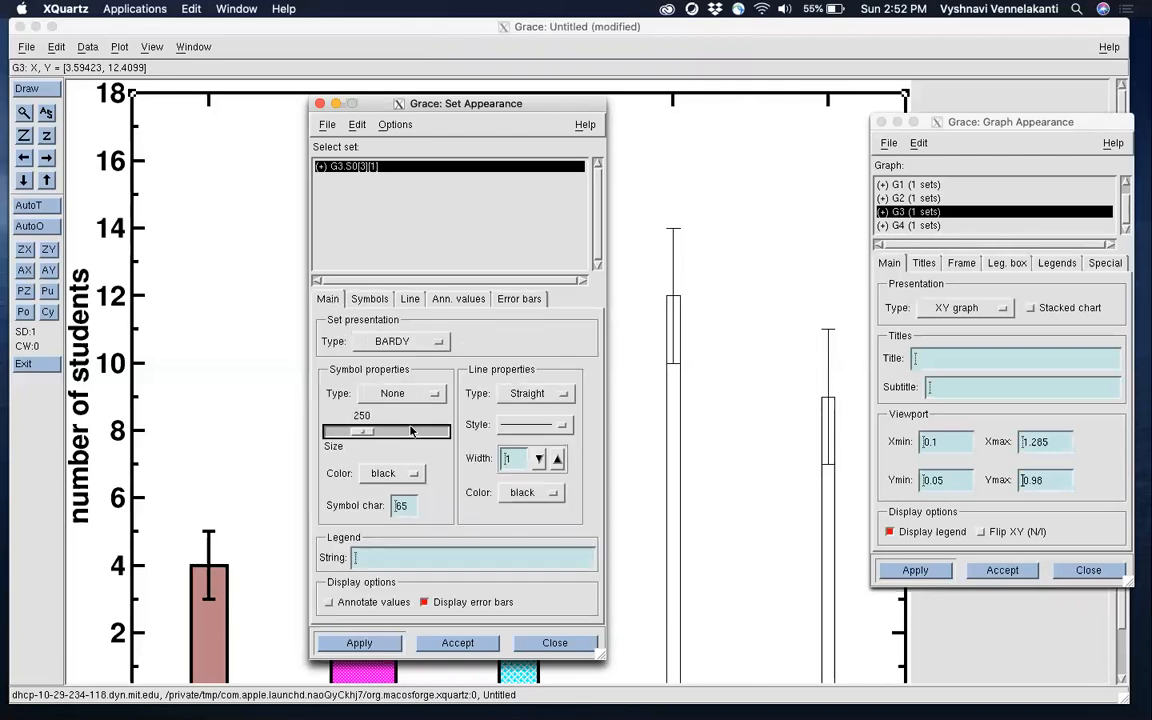
pyautogui.click(370, 299)
pyautogui.click(537, 348)
pyautogui.click(537, 348)
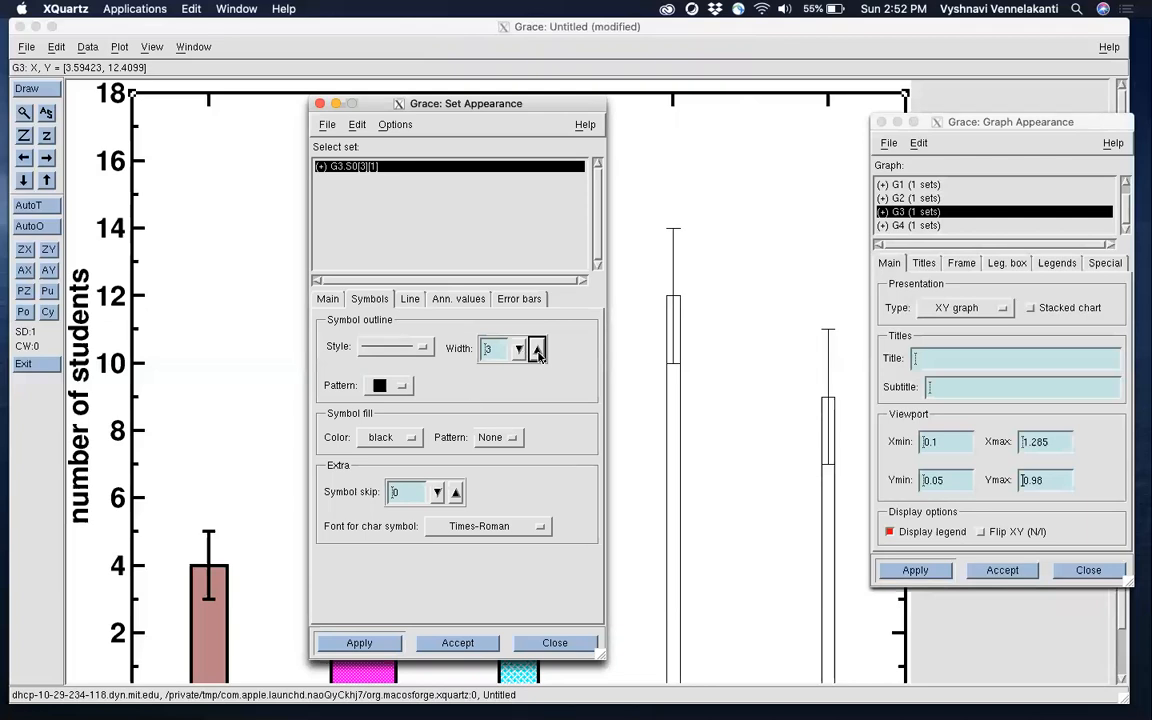
# Fill the melons bar with yellow in a dense grid pattern, and apply all melons changes
pyautogui.click(385, 437)
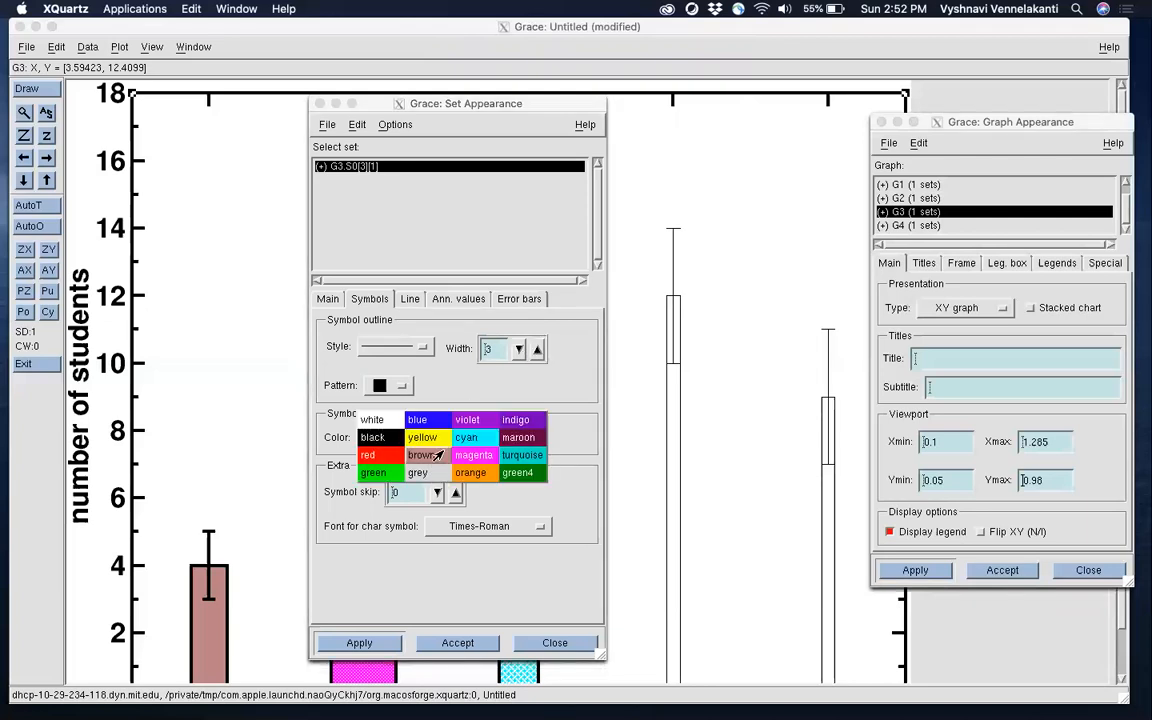
pyautogui.click(422, 440)
pyautogui.click(489, 437)
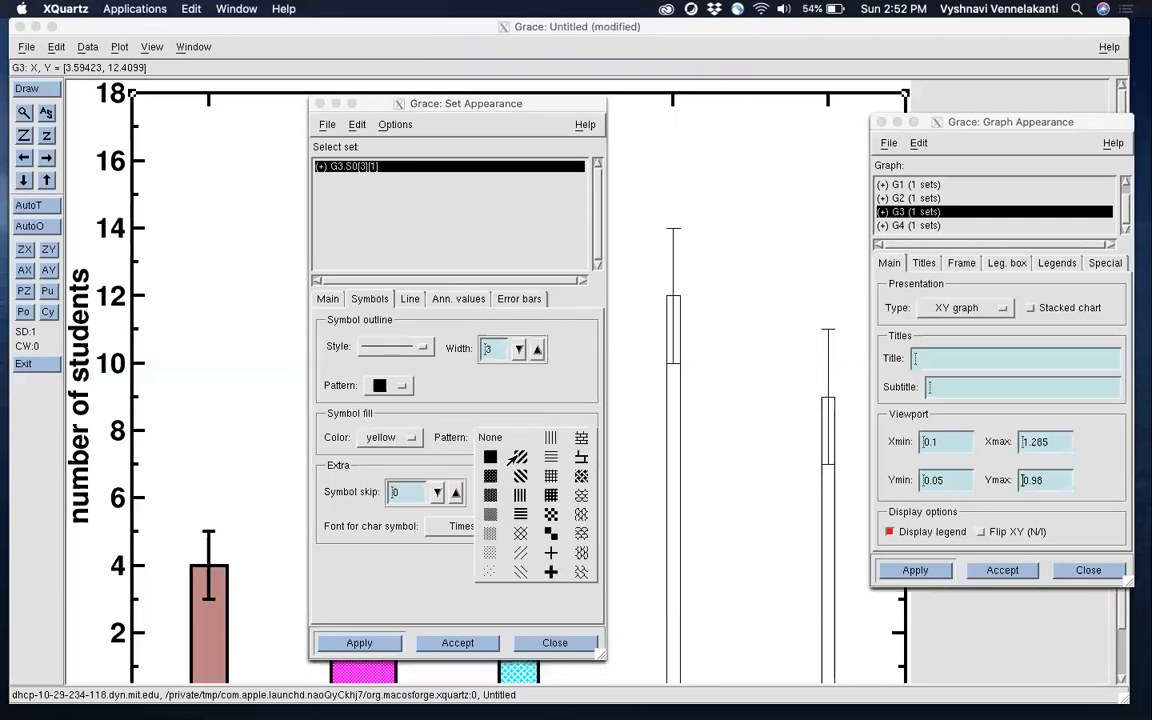
pyautogui.click(490, 476)
pyautogui.click(380, 643)
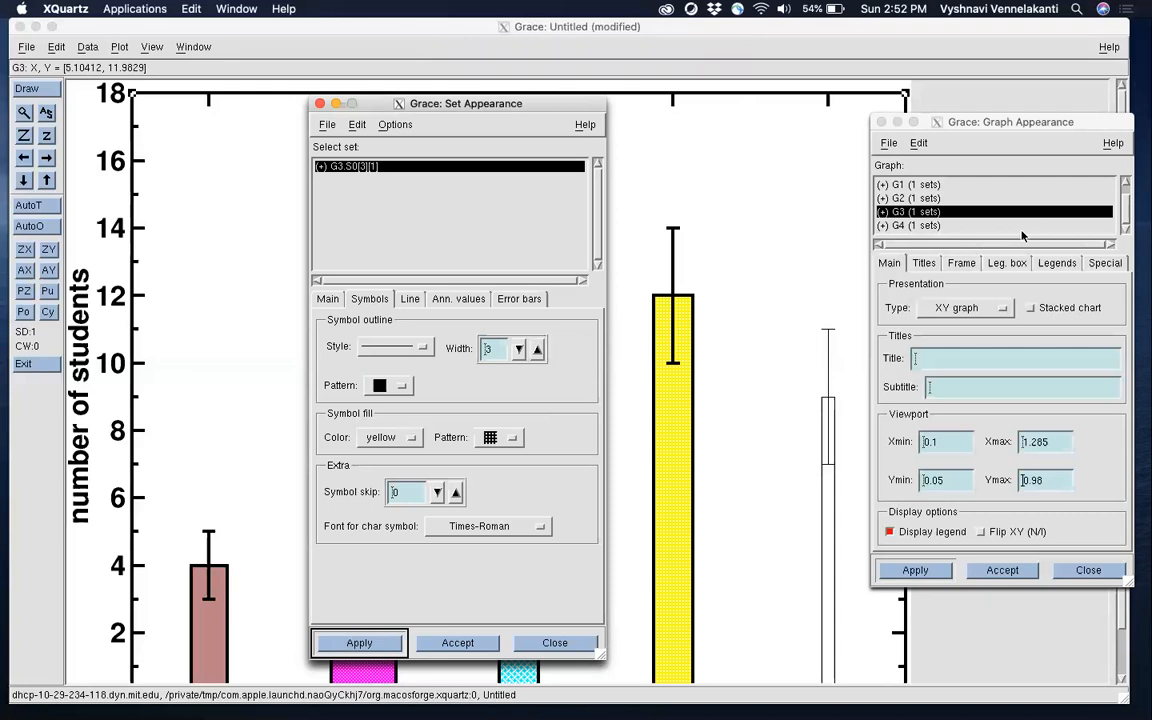
# Select graph G4 and give the bananas bar an outline width of 3 and a violet fill with thick diagonal stripes
pyautogui.click(920, 212)
pyautogui.click(975, 226)
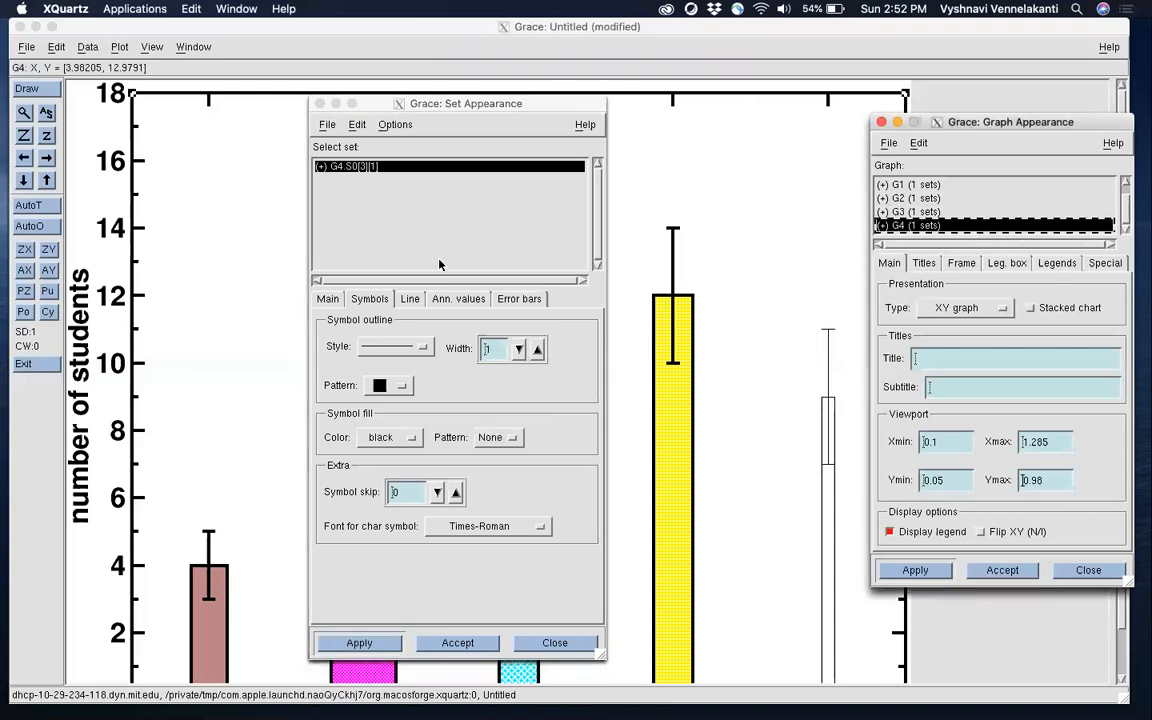
pyautogui.click(538, 350)
pyautogui.click(538, 350)
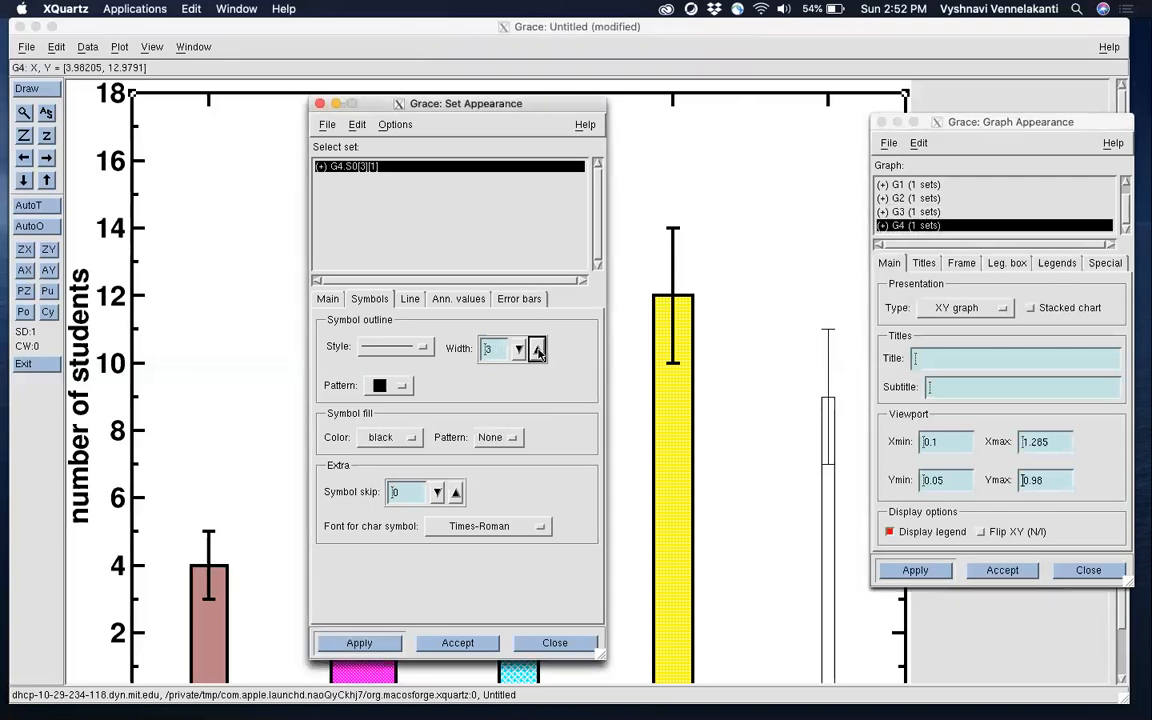
pyautogui.click(388, 437)
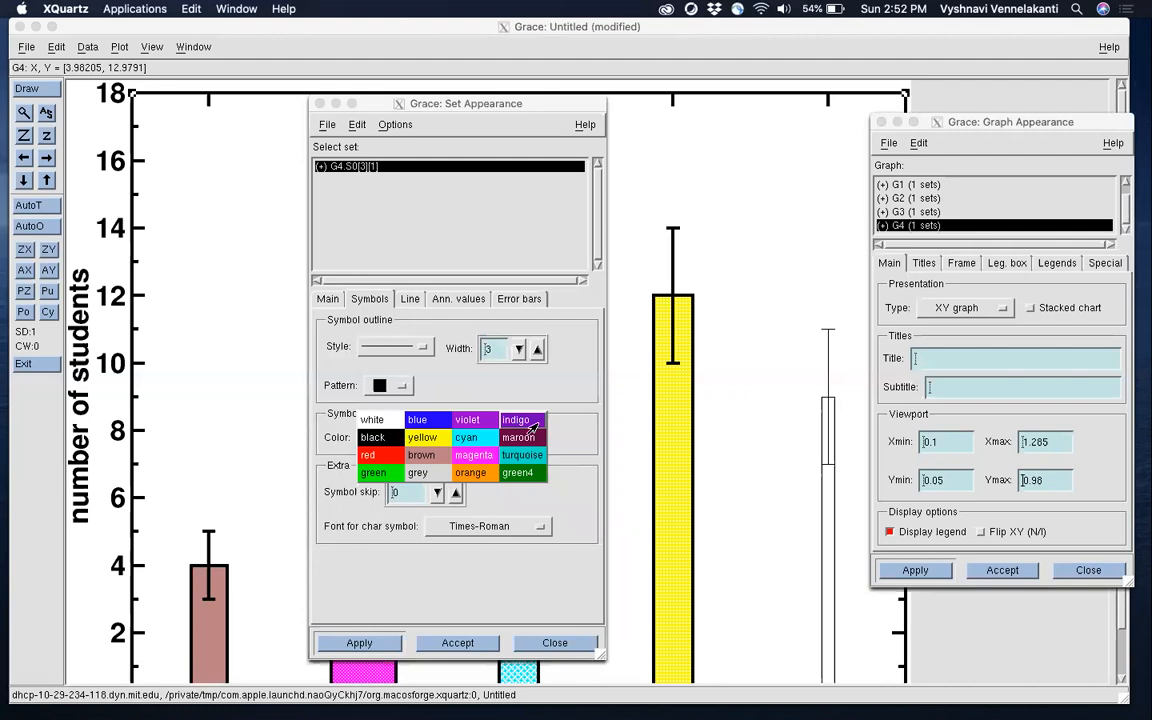
pyautogui.click(467, 419)
pyautogui.click(495, 437)
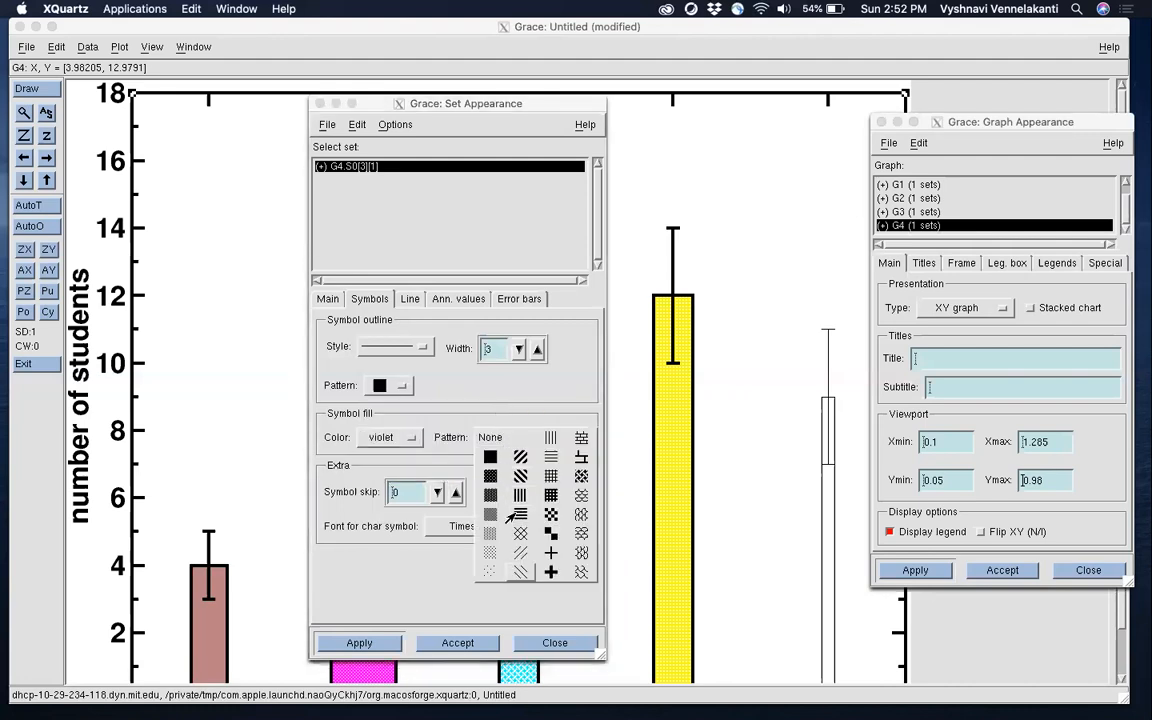
pyautogui.click(512, 516)
# Set the symbol size of the bananas bar to 400, and apply the bar styling
pyautogui.click(327, 301)
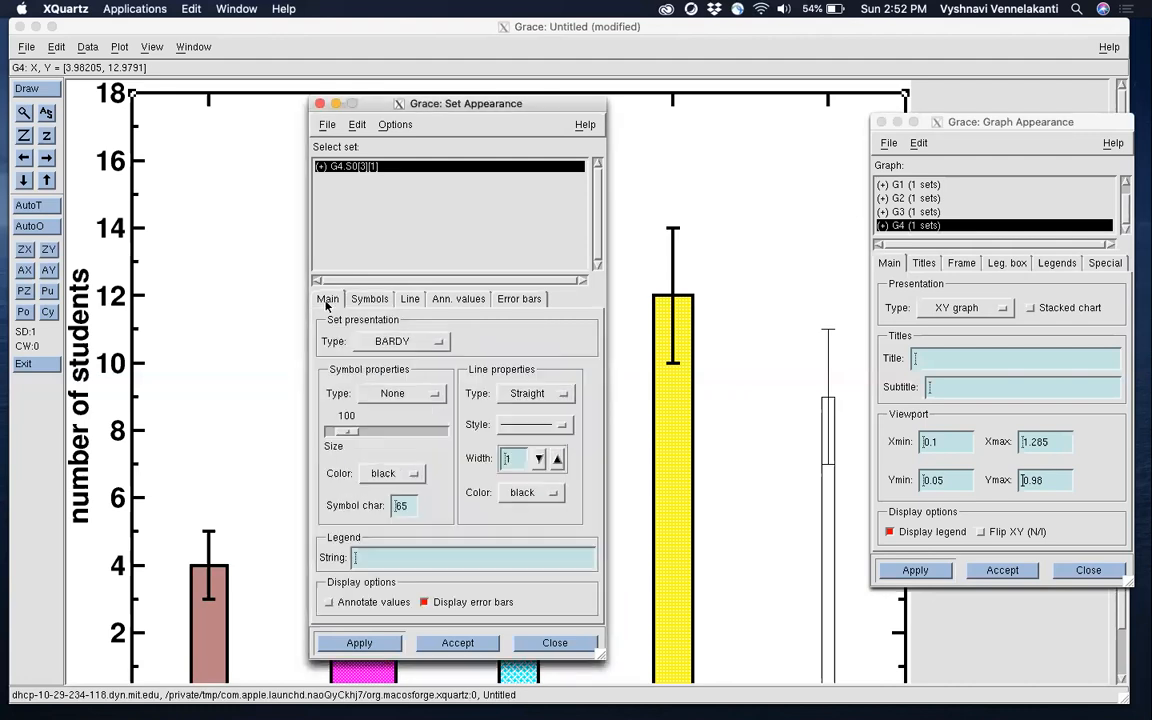
pyautogui.click(421, 432)
pyautogui.moveTo(421, 432); pyautogui.dragTo(422, 434)
pyautogui.click(376, 642)
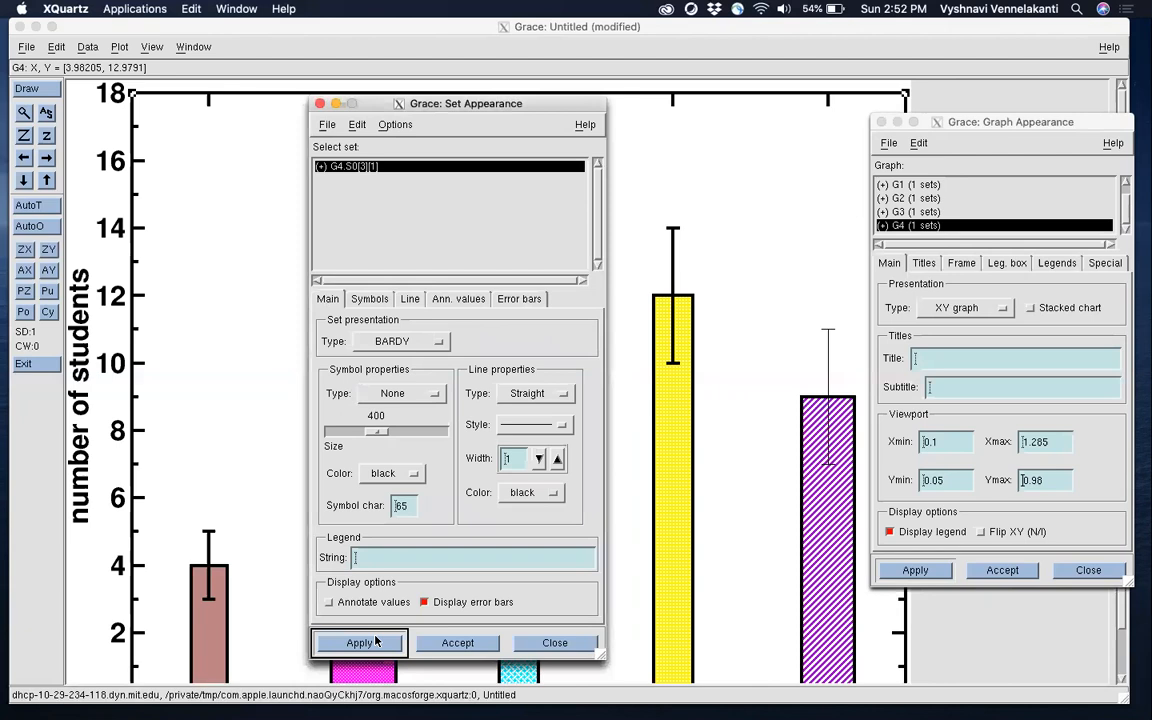
# Set the bananas error bar's bar line width to 3, thicken its riser line to match, and accept both appearance windows
pyautogui.click(522, 301)
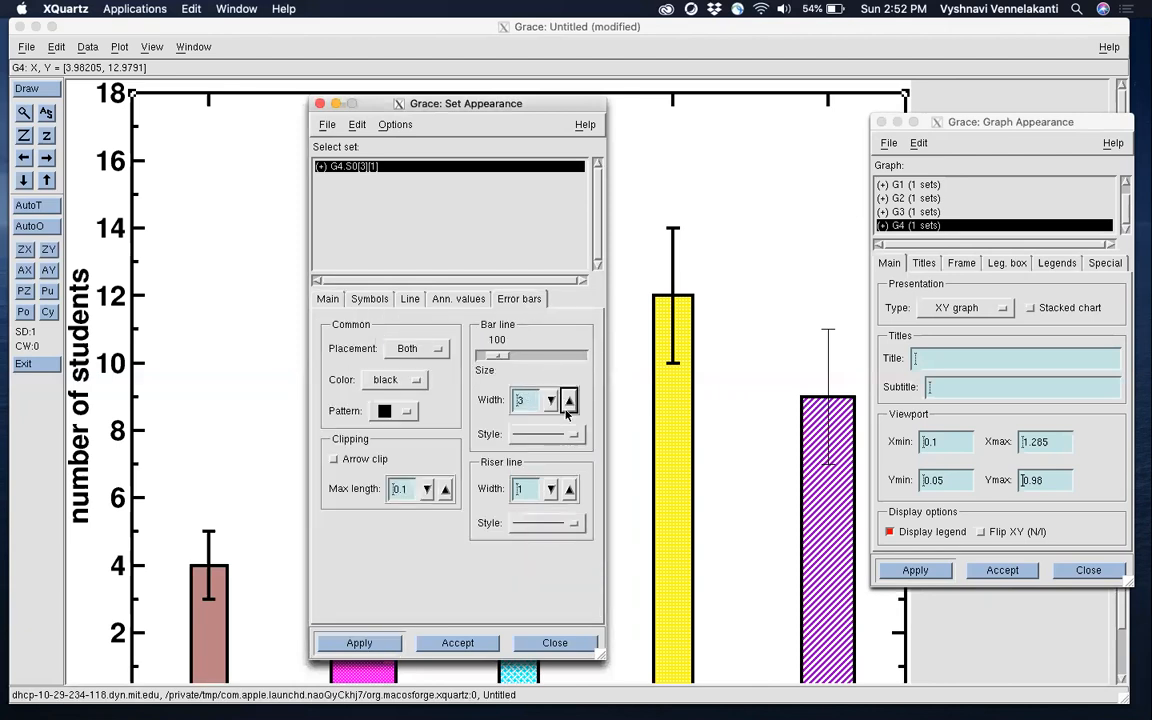
pyautogui.click(457, 642)
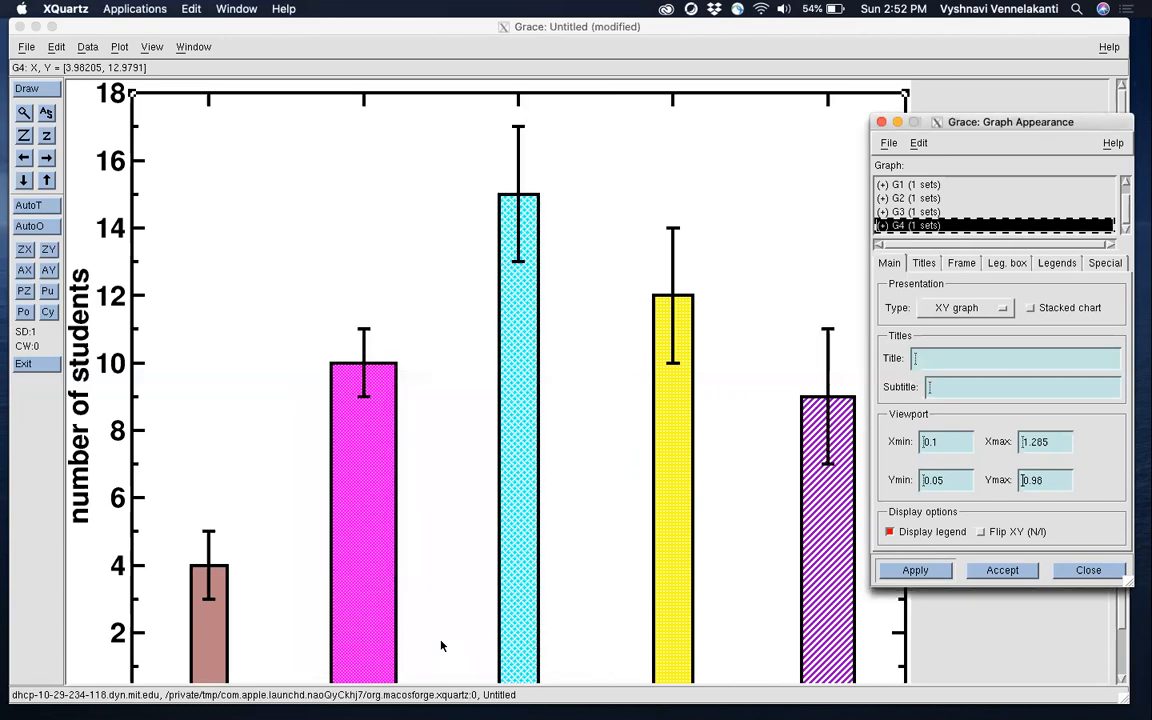
pyautogui.click(1004, 569)
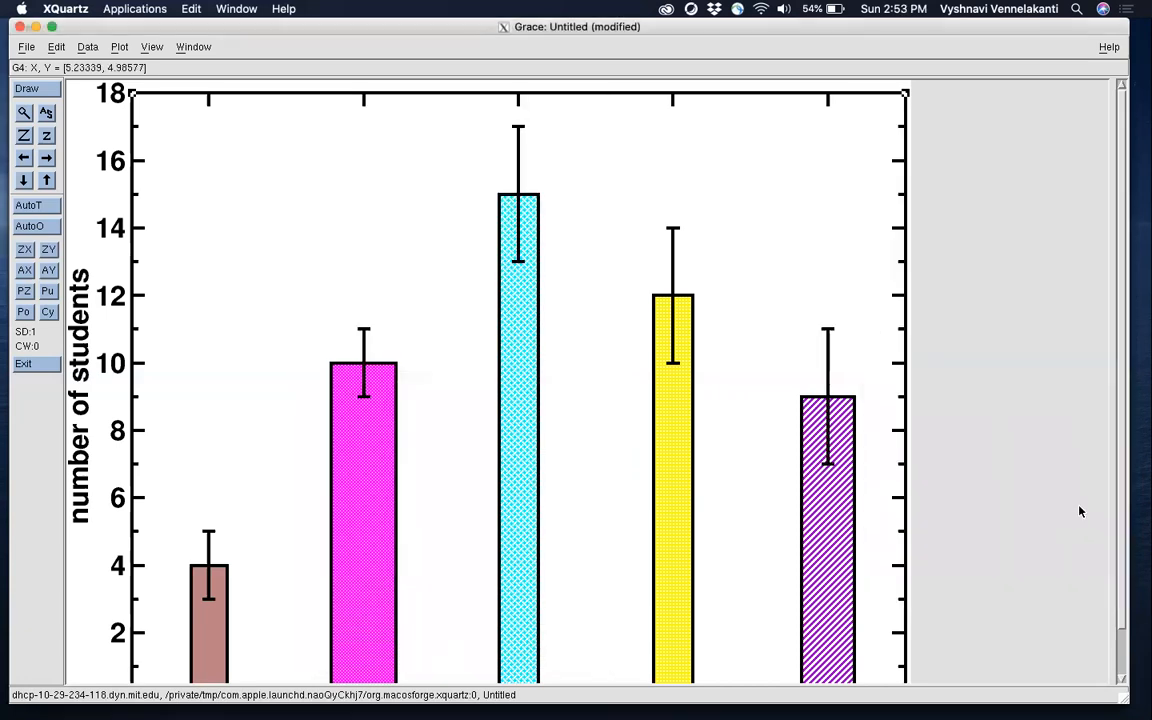
# Examine the complete bar plot from the upper end of the y-axis down to the fruit labels
pyautogui.scroll(-2, 1010, 462)
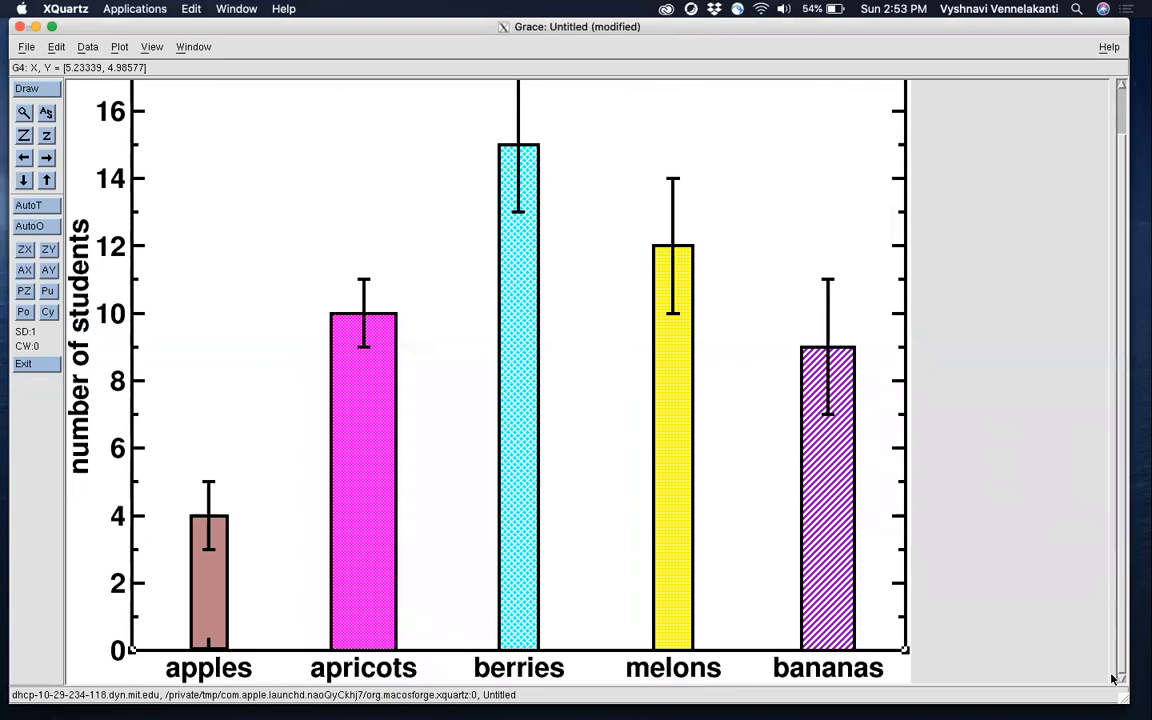
pyautogui.scroll(2, 1110, 364)
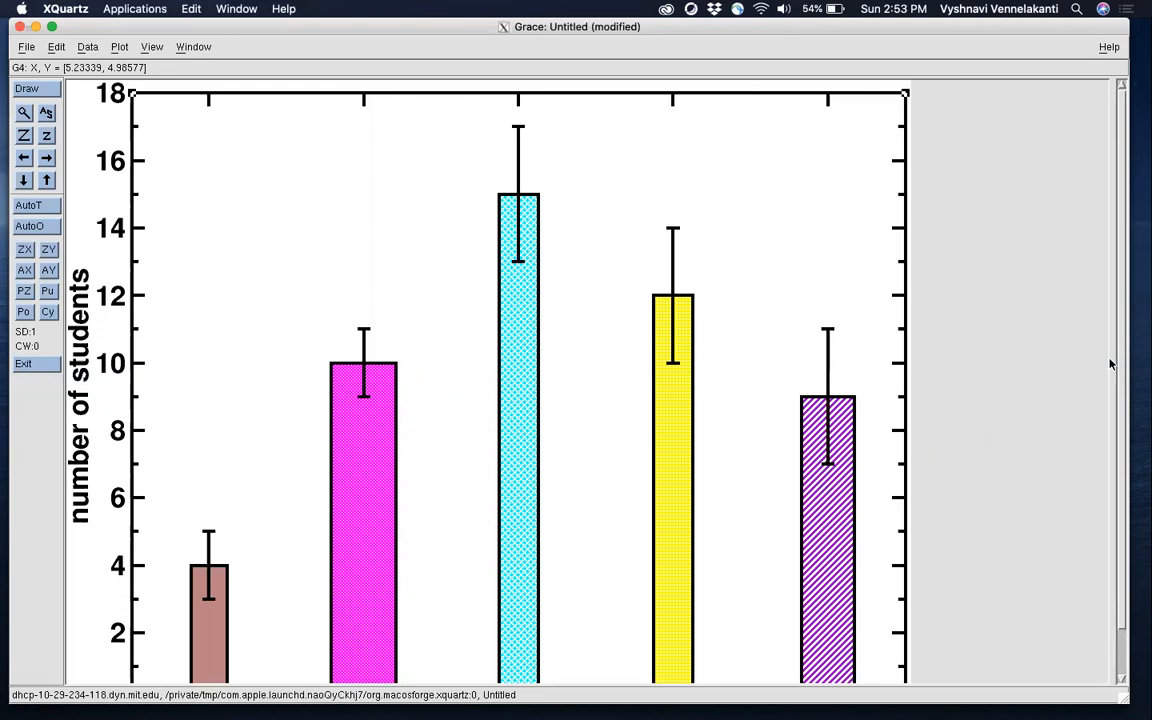
pyautogui.scroll(-3, 1005, 490)
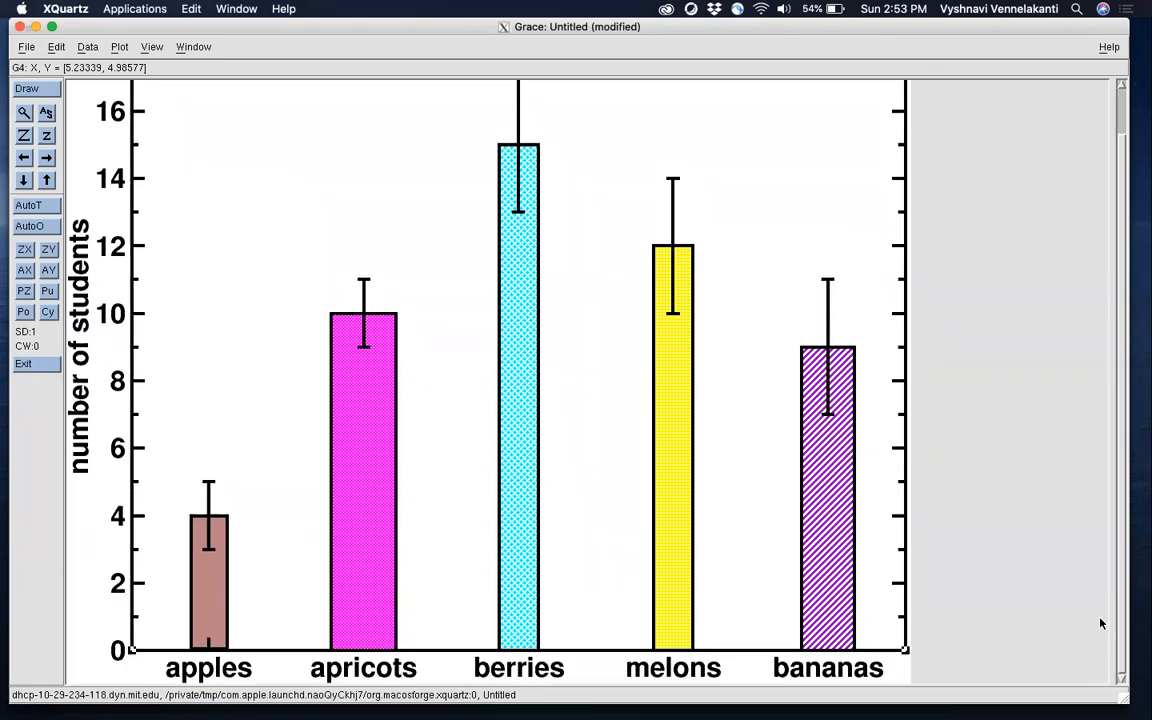
# Set the frame box width of graph G4 to 3 in its graph appearance settings, and apply it
pyautogui.scroll(3, 1091, 346)
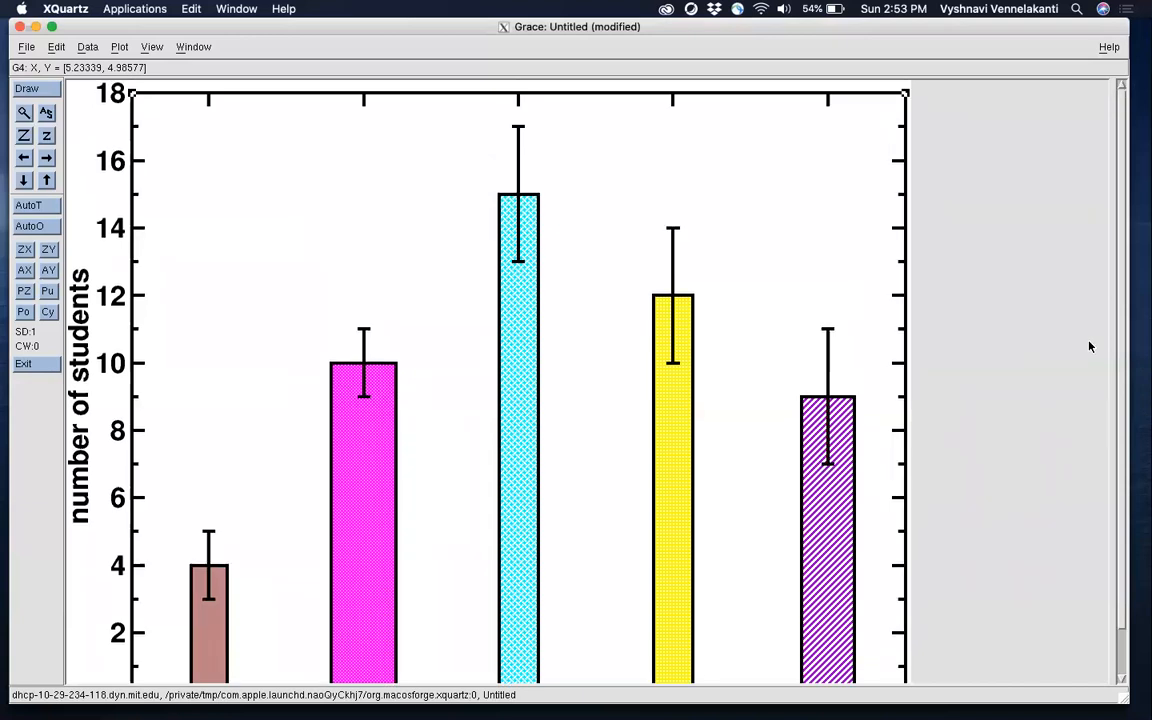
pyautogui.scroll(-3, 1075, 520)
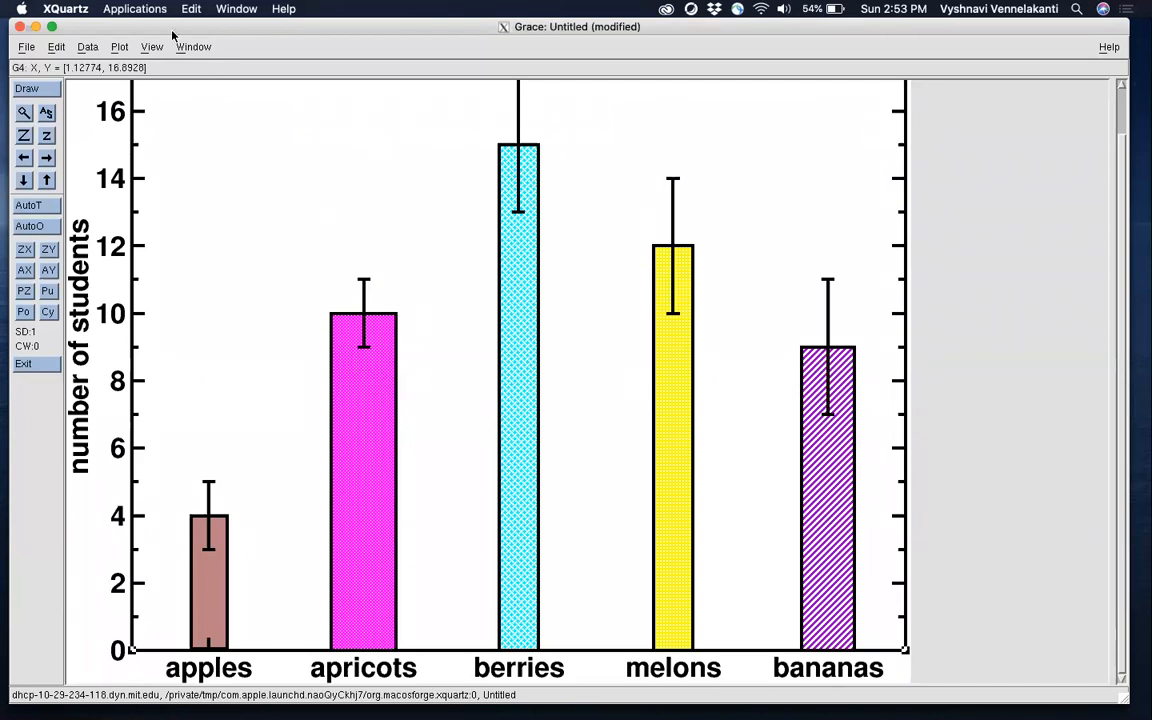
pyautogui.click(118, 47)
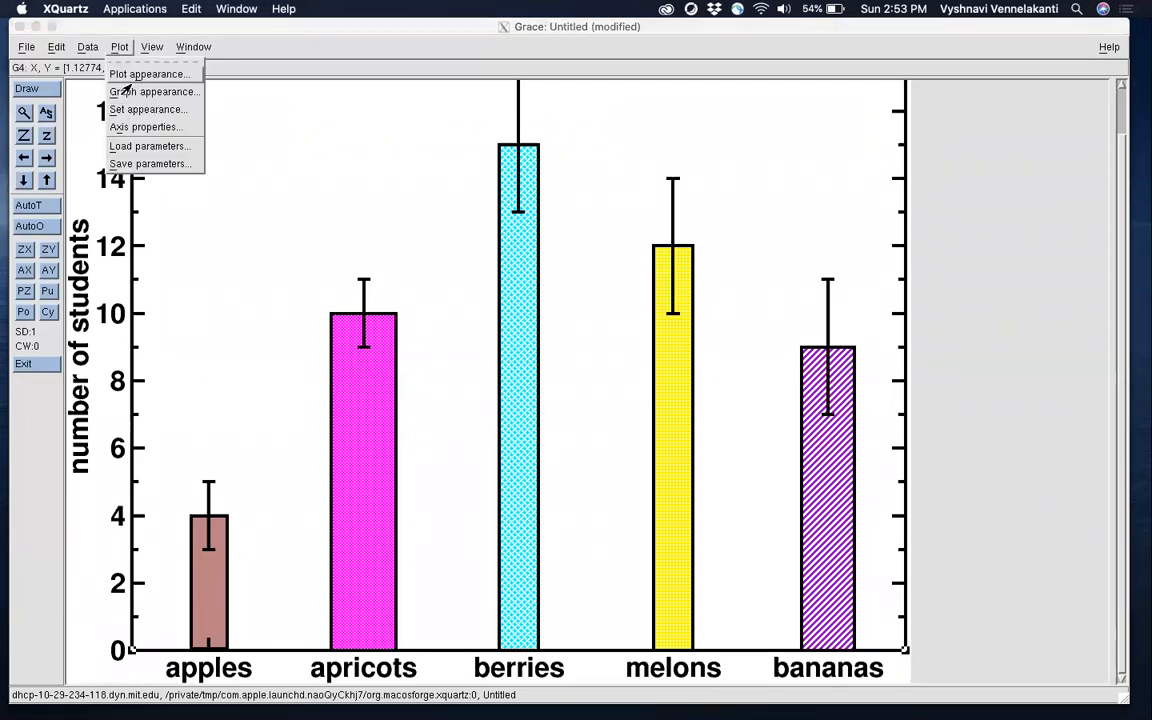
pyautogui.click(140, 91)
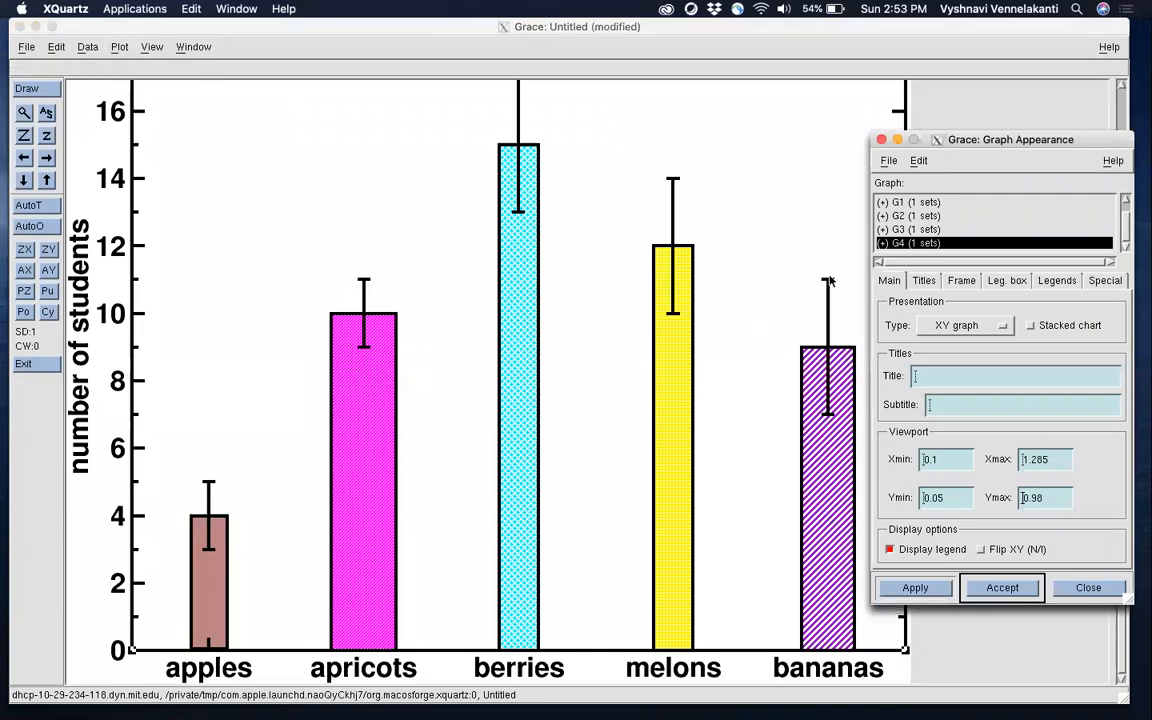
pyautogui.click(961, 280)
pyautogui.moveTo(885, 137); pyautogui.dragTo(735, 141)
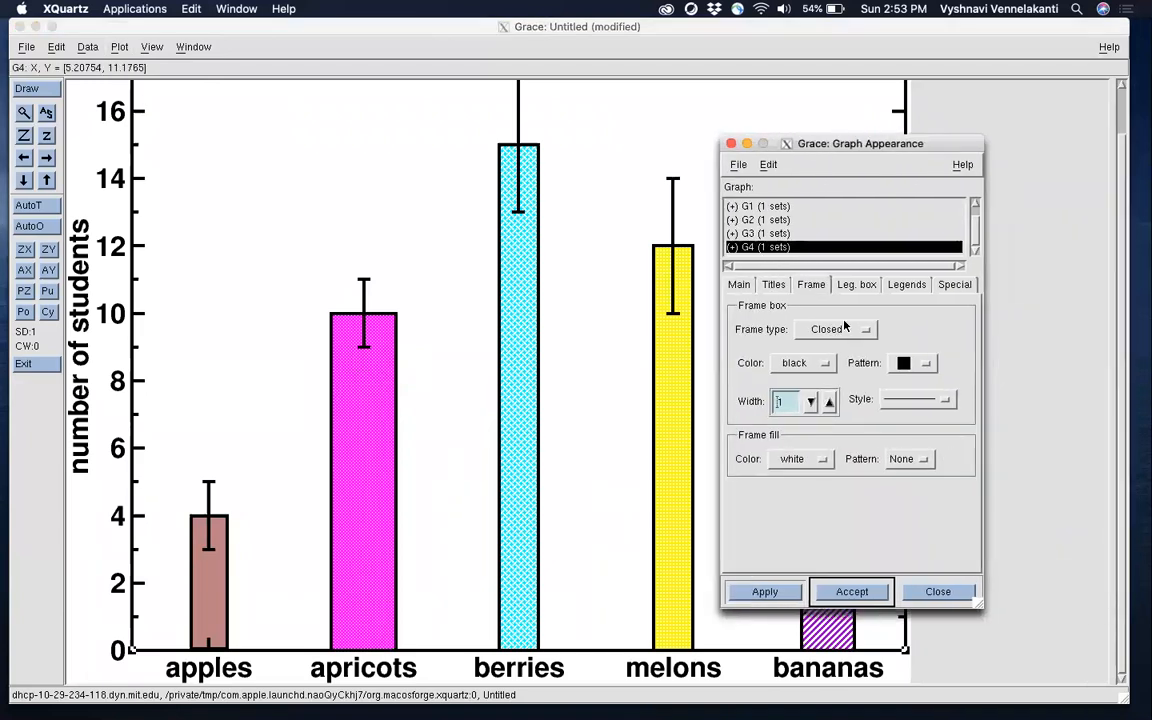
pyautogui.click(829, 403)
pyautogui.click(829, 403)
pyautogui.click(829, 403)
pyautogui.click(829, 403)
pyautogui.click(829, 403)
pyautogui.click(811, 403)
pyautogui.click(765, 591)
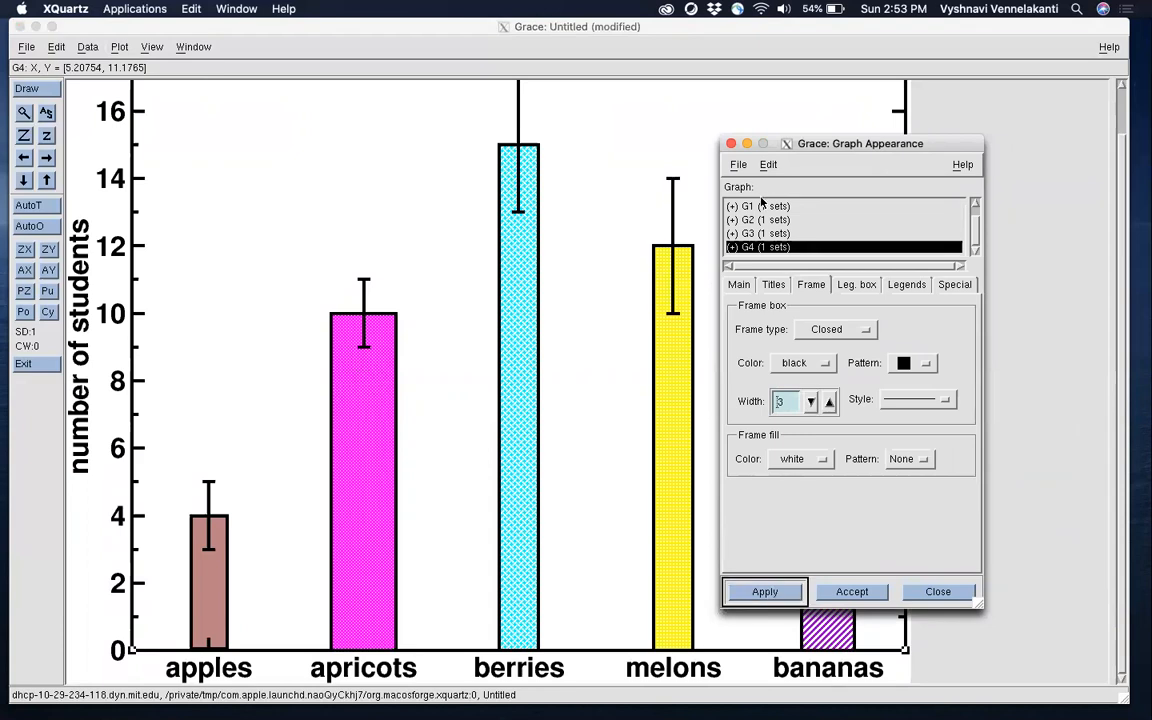
# Give the frame boxes of graphs G3 and G2 a width of 3, applying each change
pyautogui.click(759, 232)
pyautogui.click(787, 408)
pyautogui.press('BackSpace')
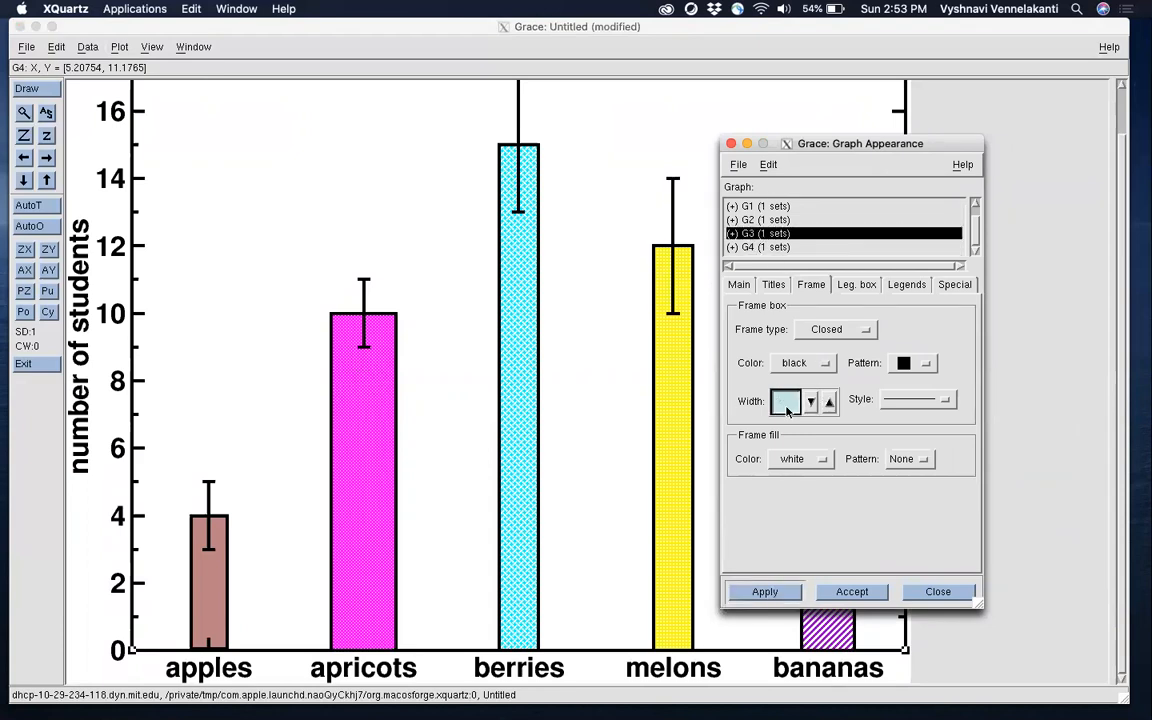
pyautogui.click(776, 591)
pyautogui.click(765, 219)
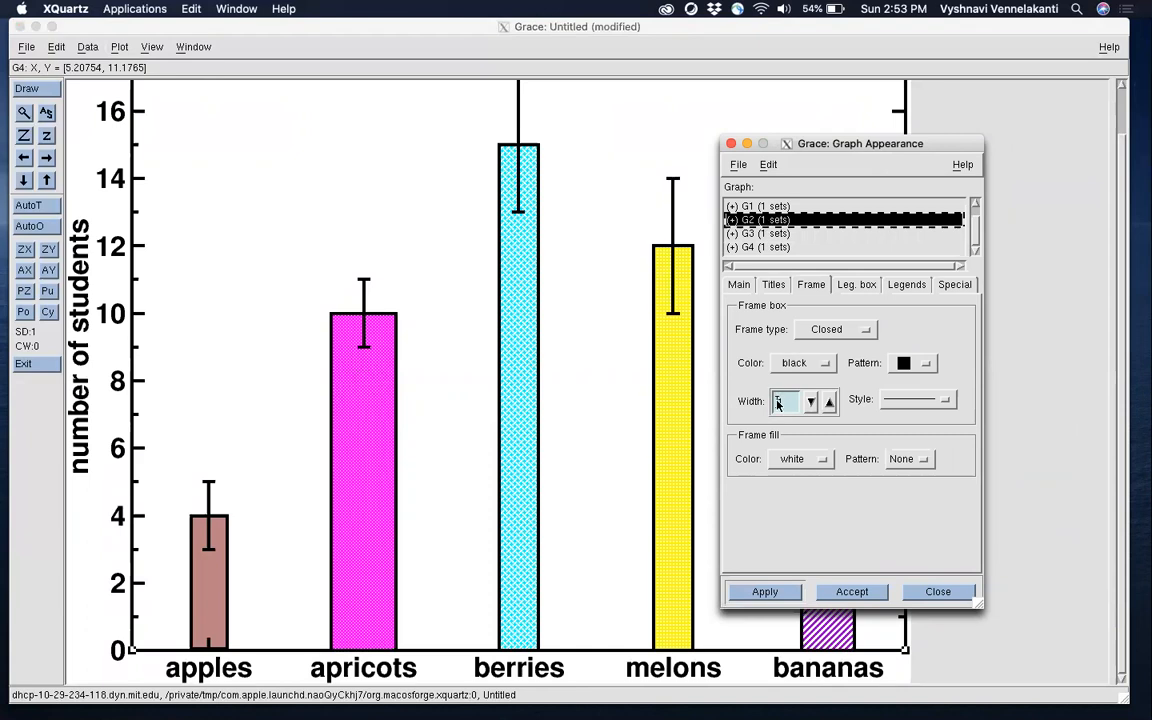
pyautogui.press('BackSpace')
pyautogui.write('3')
pyautogui.click(765, 591)
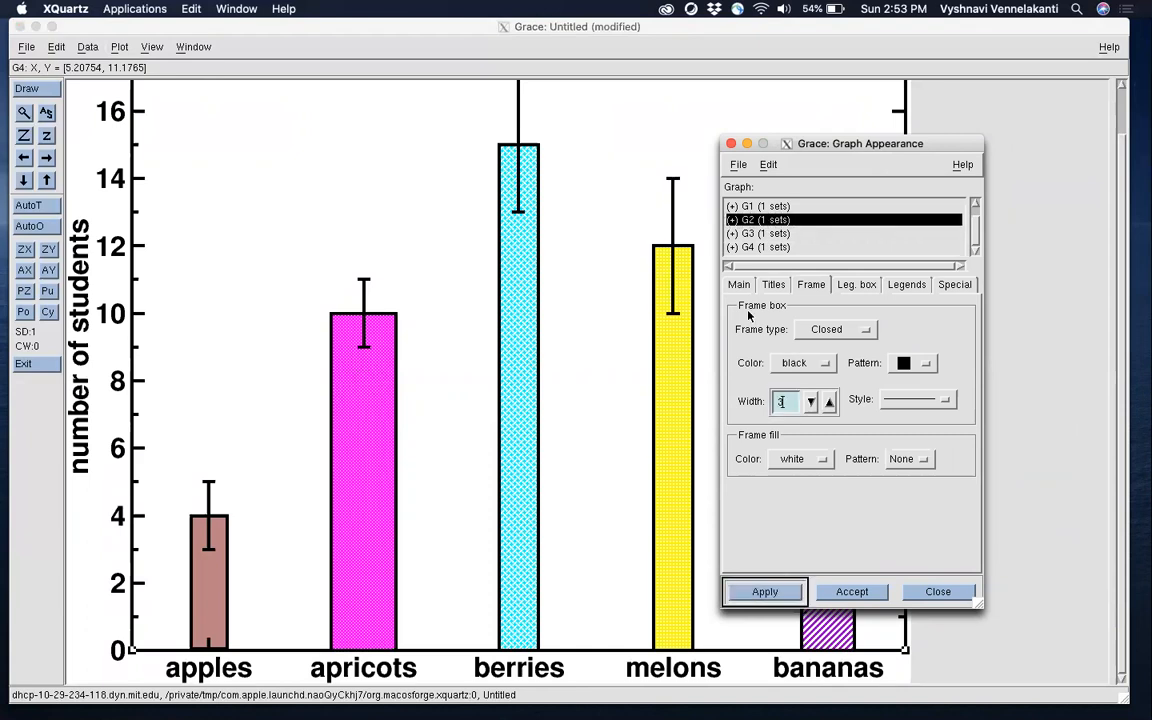
# Apply a frame box width of 3 to graphs G1 and G0, and accept the graph appearance settings
pyautogui.click(760, 206)
pyautogui.click(771, 589)
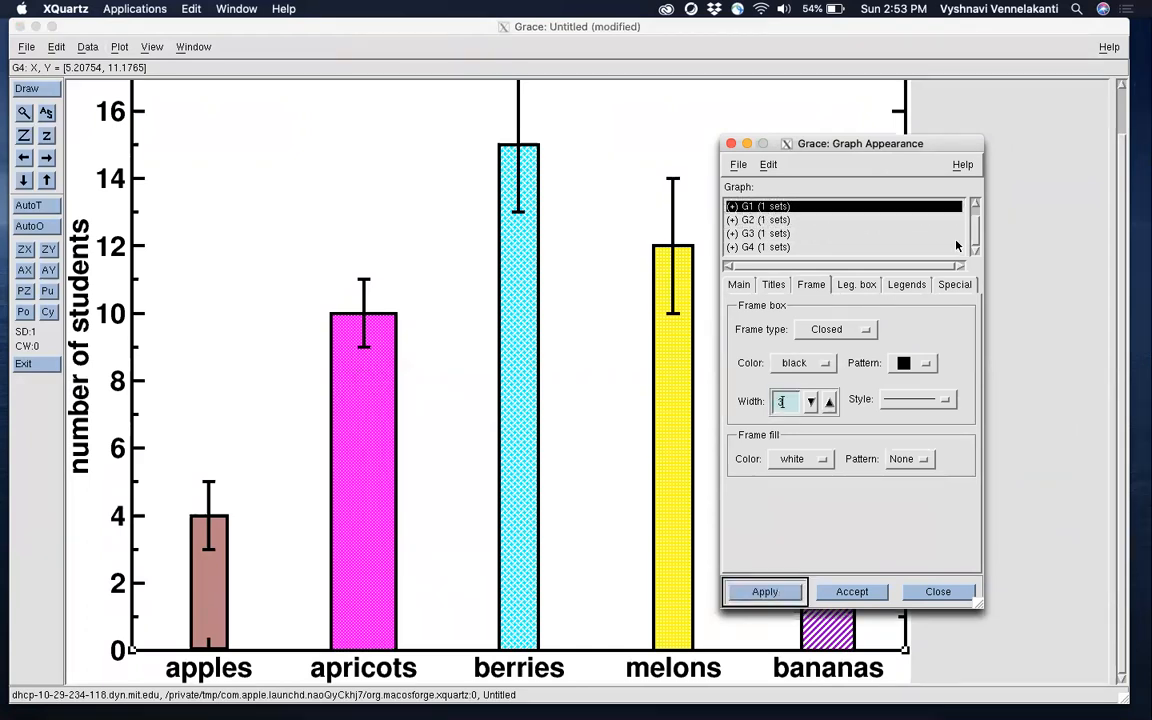
pyautogui.scroll(1, 878, 205)
pyautogui.click(863, 206)
pyautogui.press('BackSpace')
pyautogui.write('3')
pyautogui.click(765, 591)
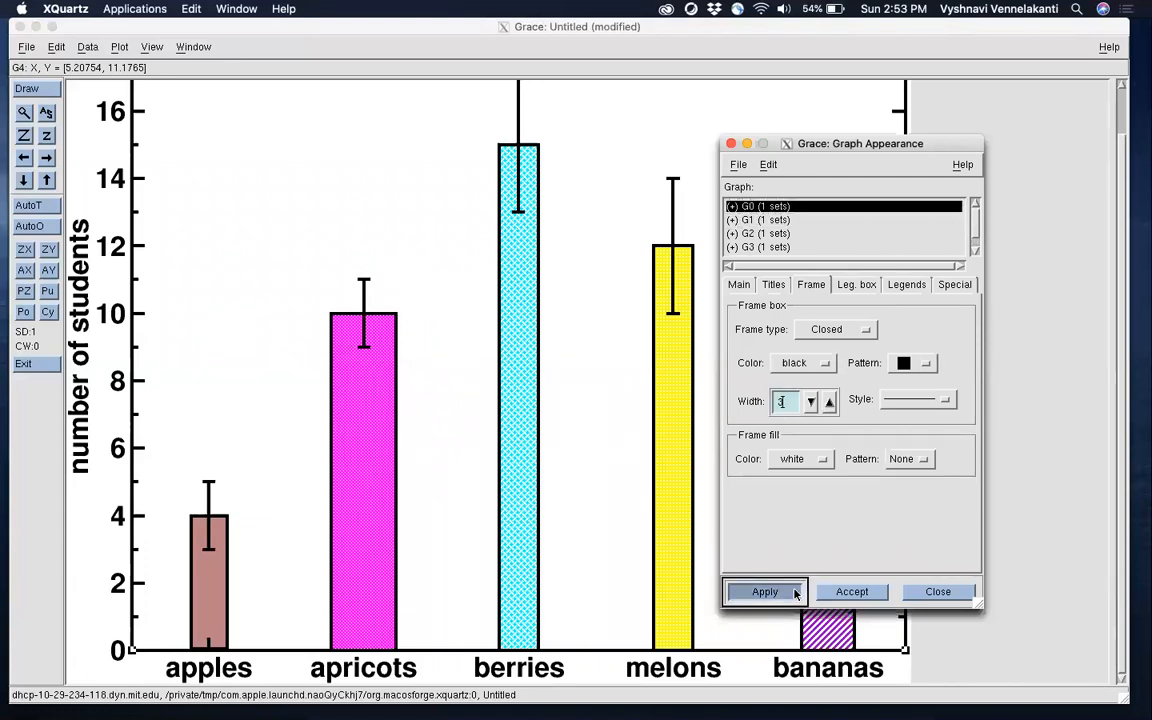
pyautogui.click(854, 591)
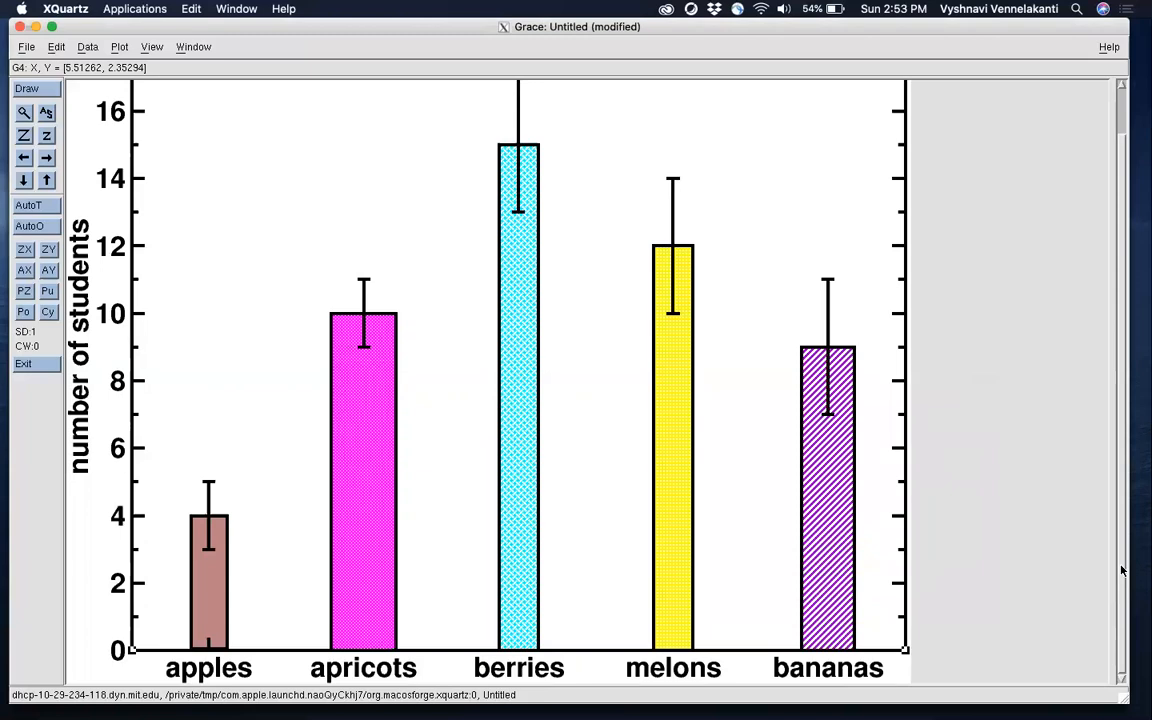
# Save the project as bar_plot_v1.agr in the part2_each_bar_different_colors folder
pyautogui.moveTo(1102, 710); pyautogui.dragTo(1098, 631)
pyautogui.moveTo(1122, 483); pyautogui.dragTo(1123, 431)
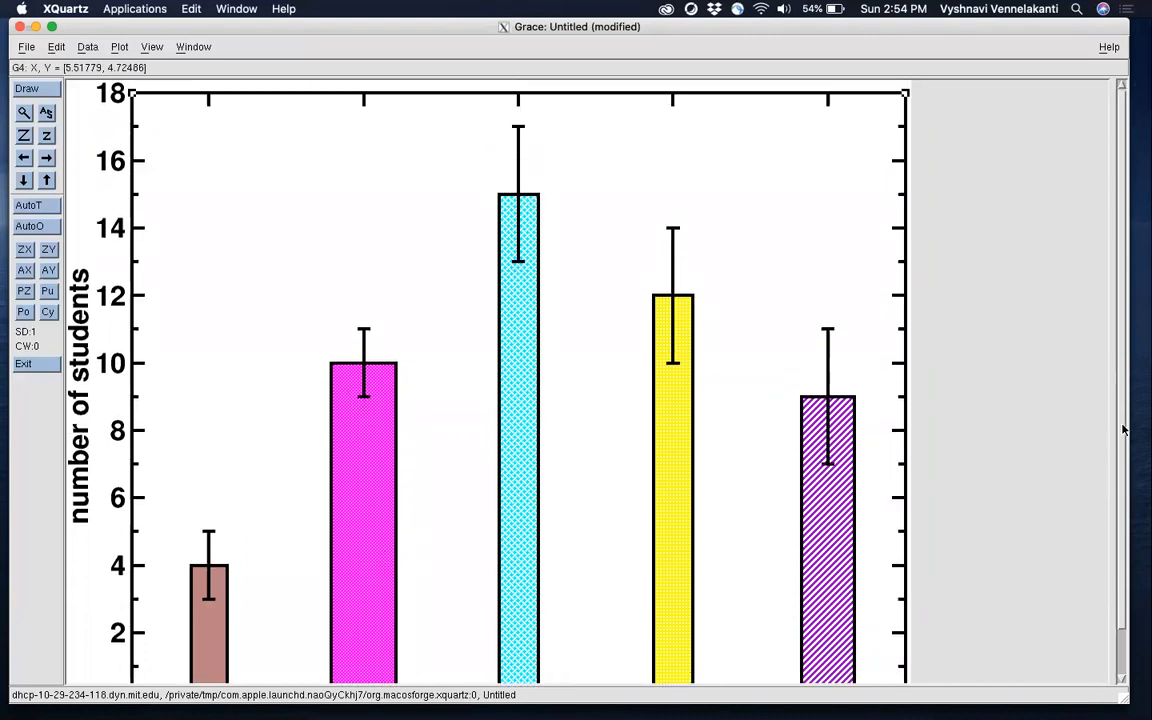
pyautogui.moveTo(1123, 430); pyautogui.dragTo(1123, 480)
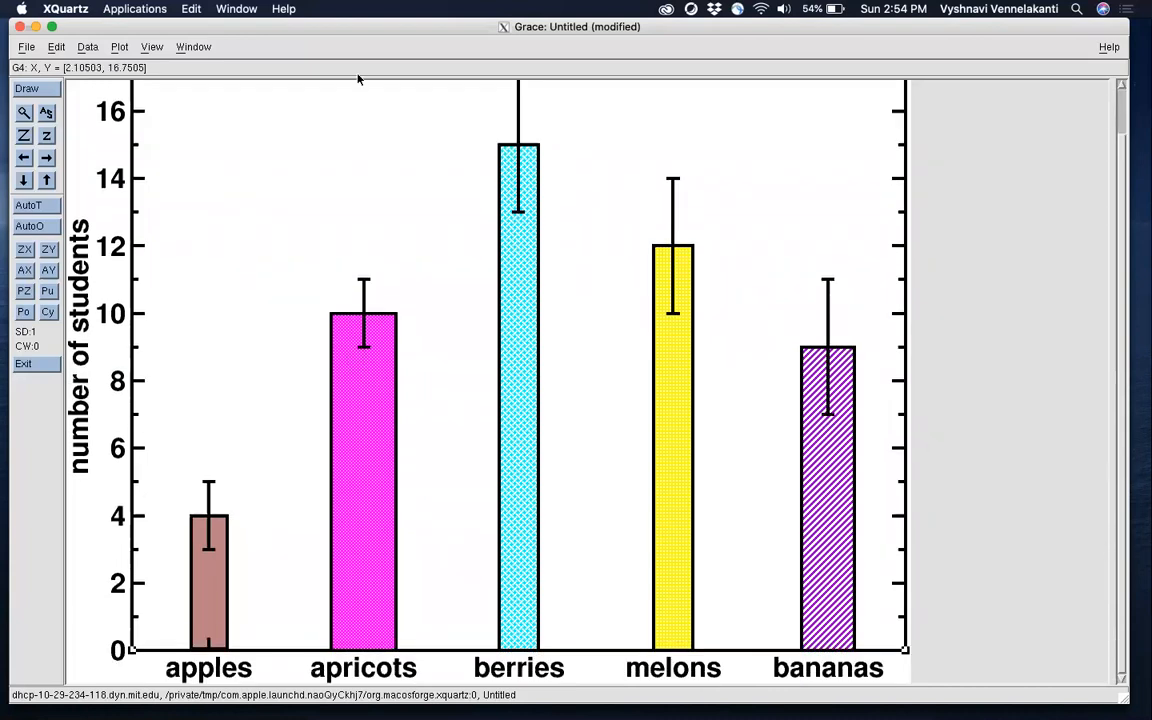
pyautogui.click(26, 47)
pyautogui.click(26, 109)
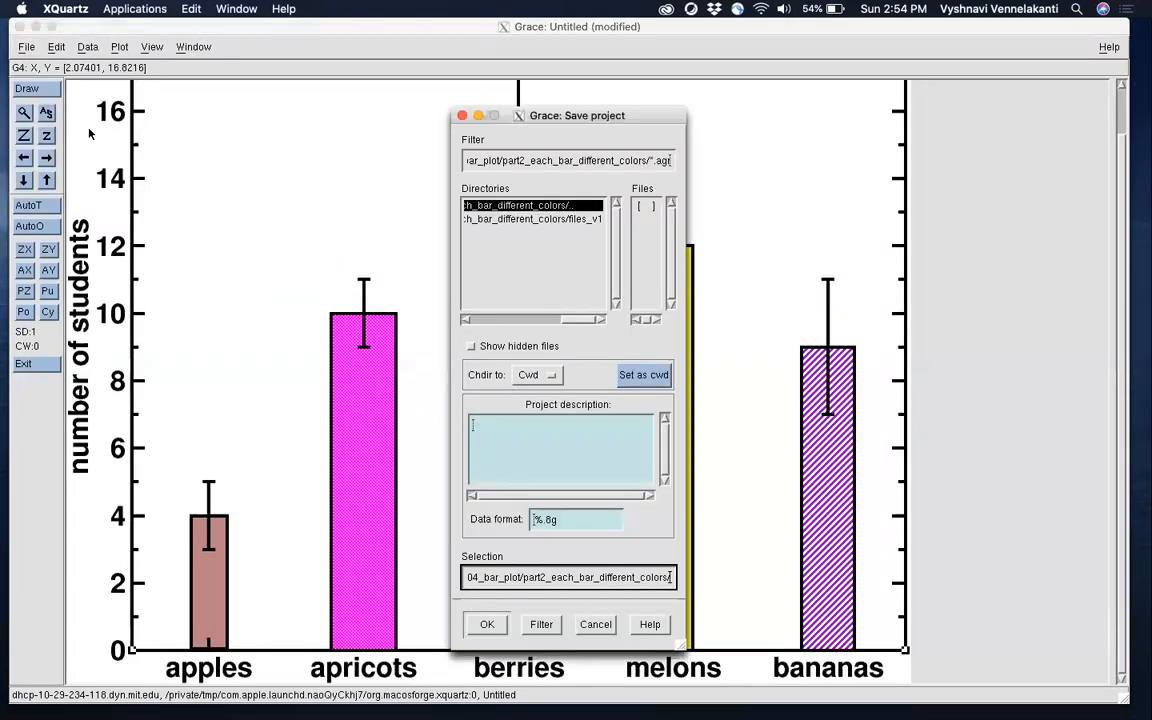
pyautogui.write('bar_plo')
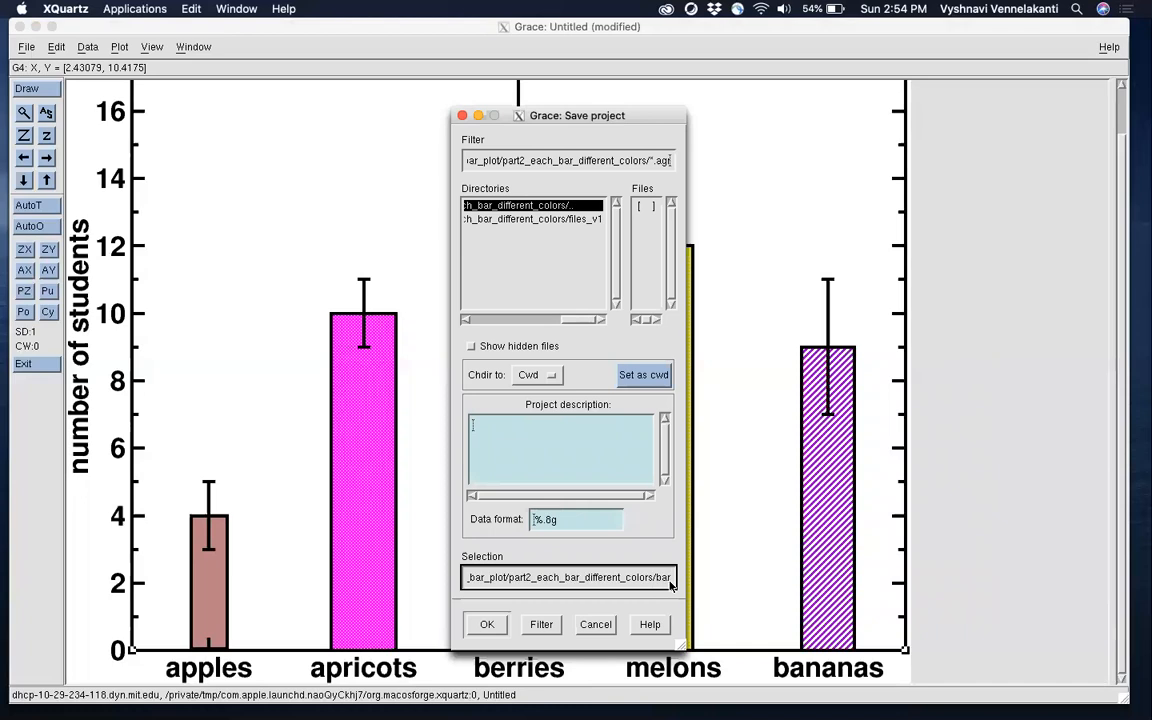
pyautogui.write('t_v1.a')
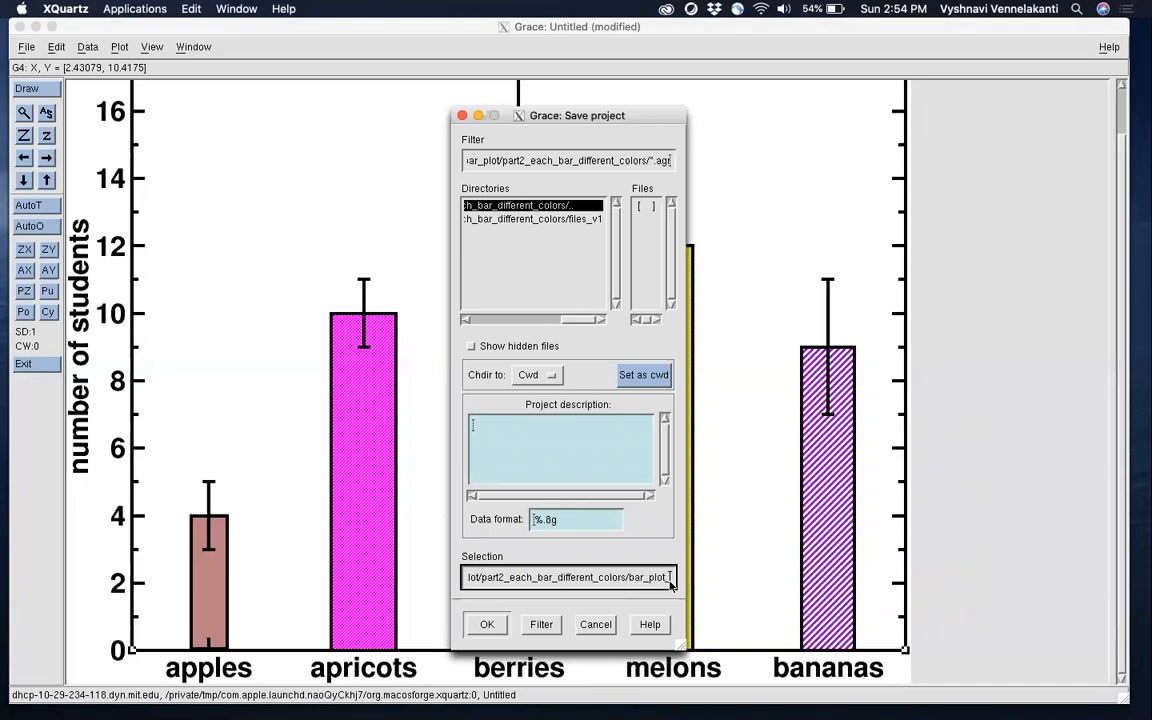
pyautogui.write('gr')
pyautogui.click(487, 624)
# Review the saved plot over its full height, checking the bars, error bars, frame and fruit labels
pyautogui.scroll(3, 1014, 260)
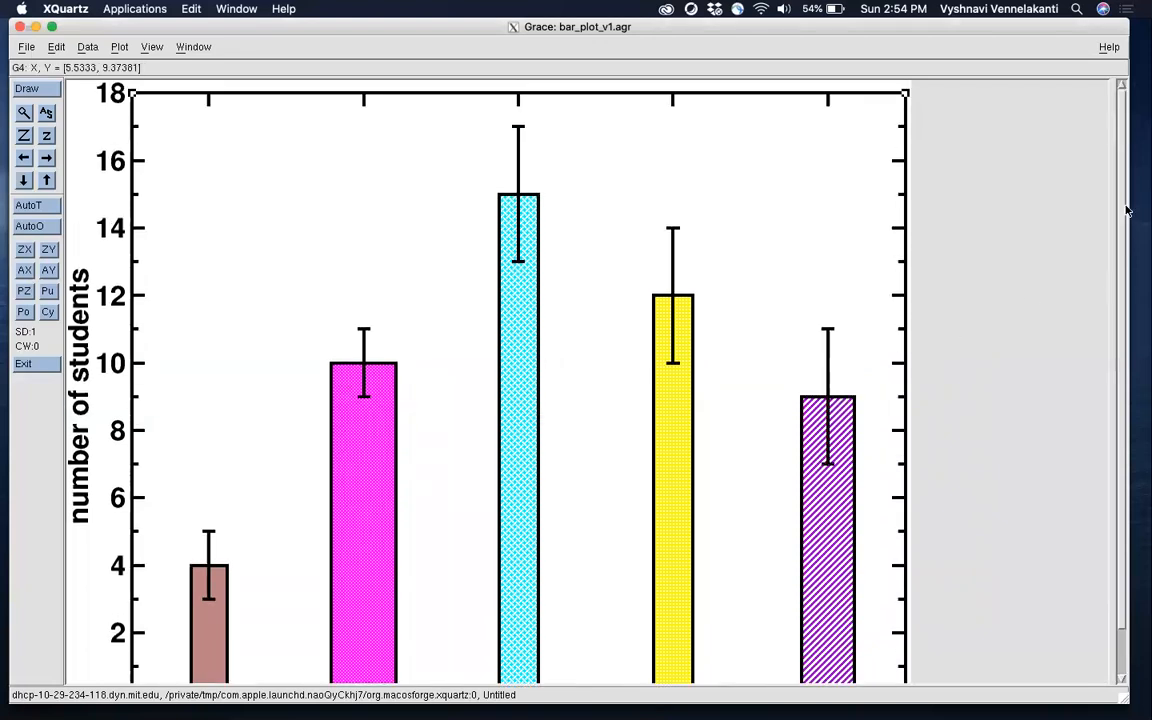
pyautogui.scroll(-3, 1118, 270)
pyautogui.scroll(3, 1100, 314)
pyautogui.scroll(-3, 1116, 495)
pyautogui.scroll(3, 1116, 440)
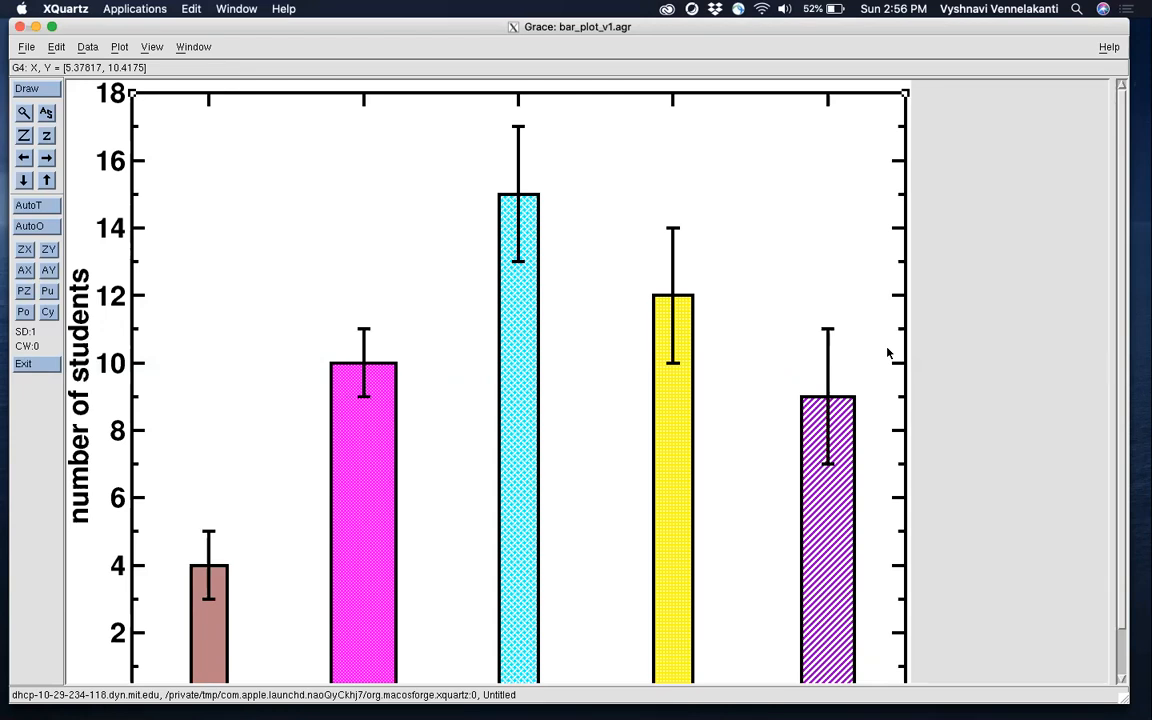
pyautogui.scroll(-2, 1108, 541)
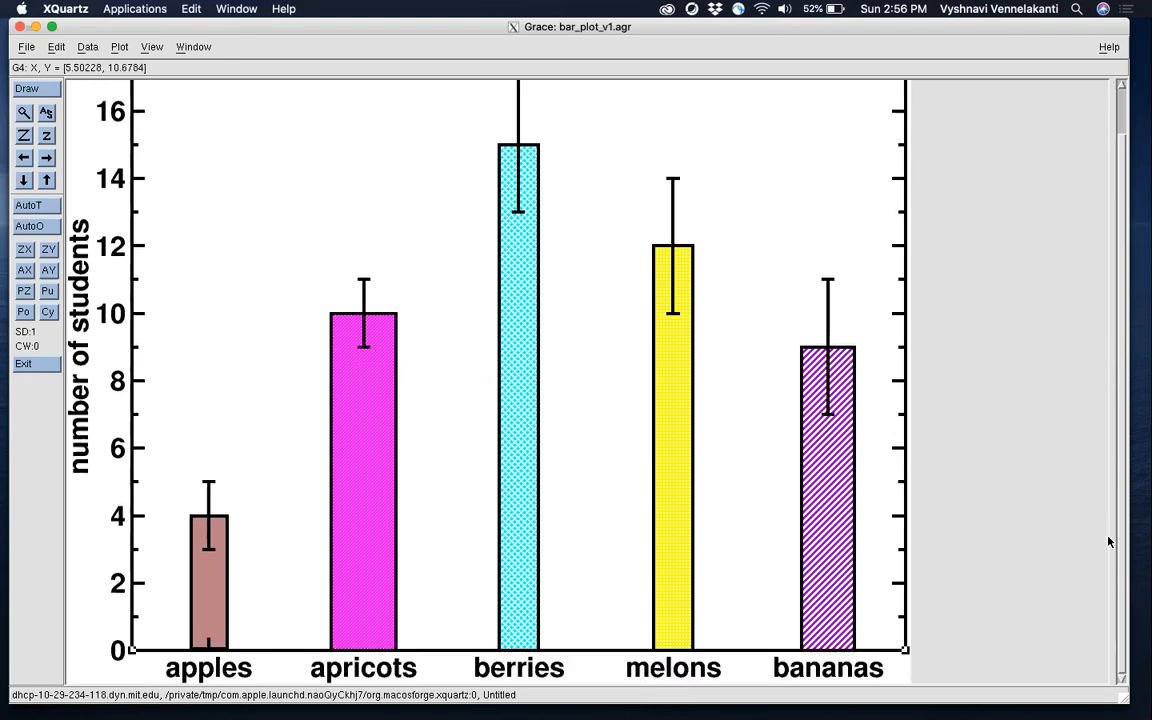
pyautogui.scroll(2, 1095, 420)
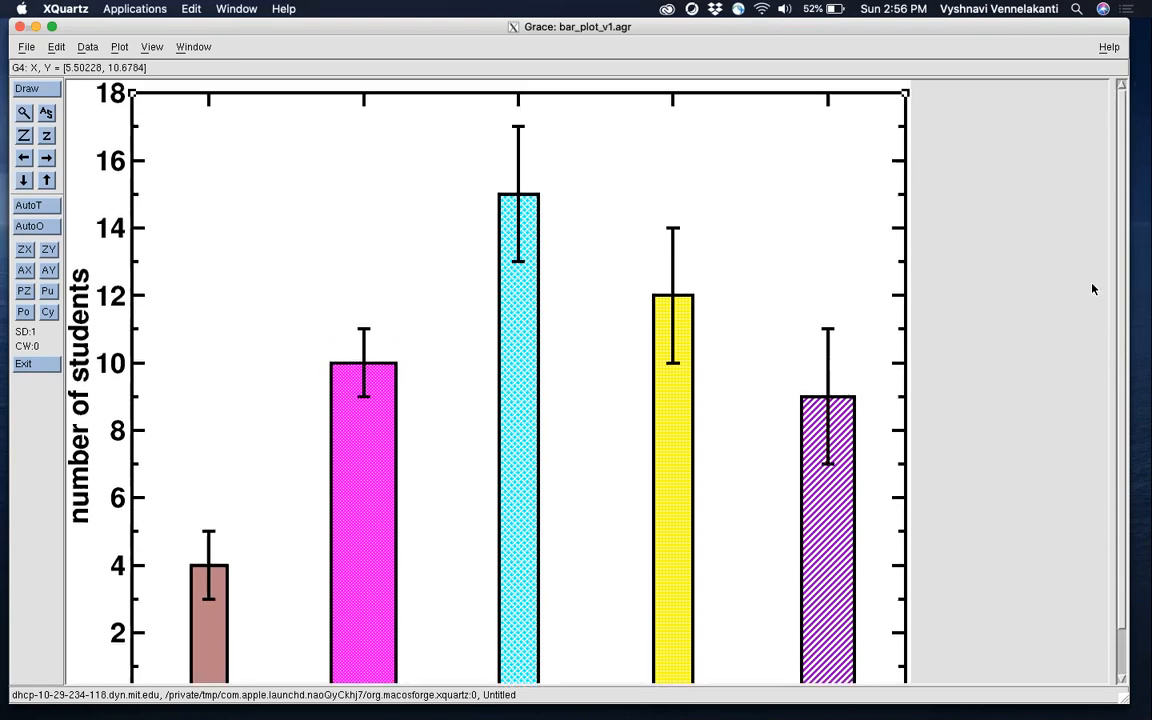
# Open the print setup and choose PNG as the output device
pyautogui.click(18, 45)
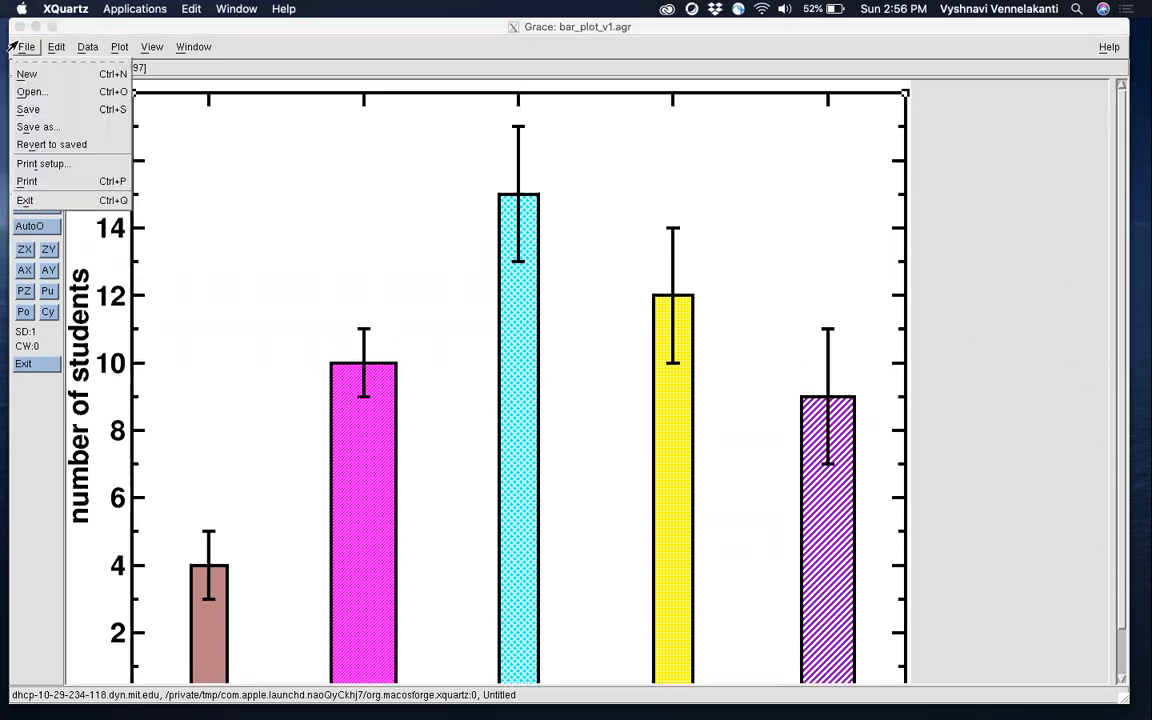
pyautogui.click(30, 164)
pyautogui.click(515, 232)
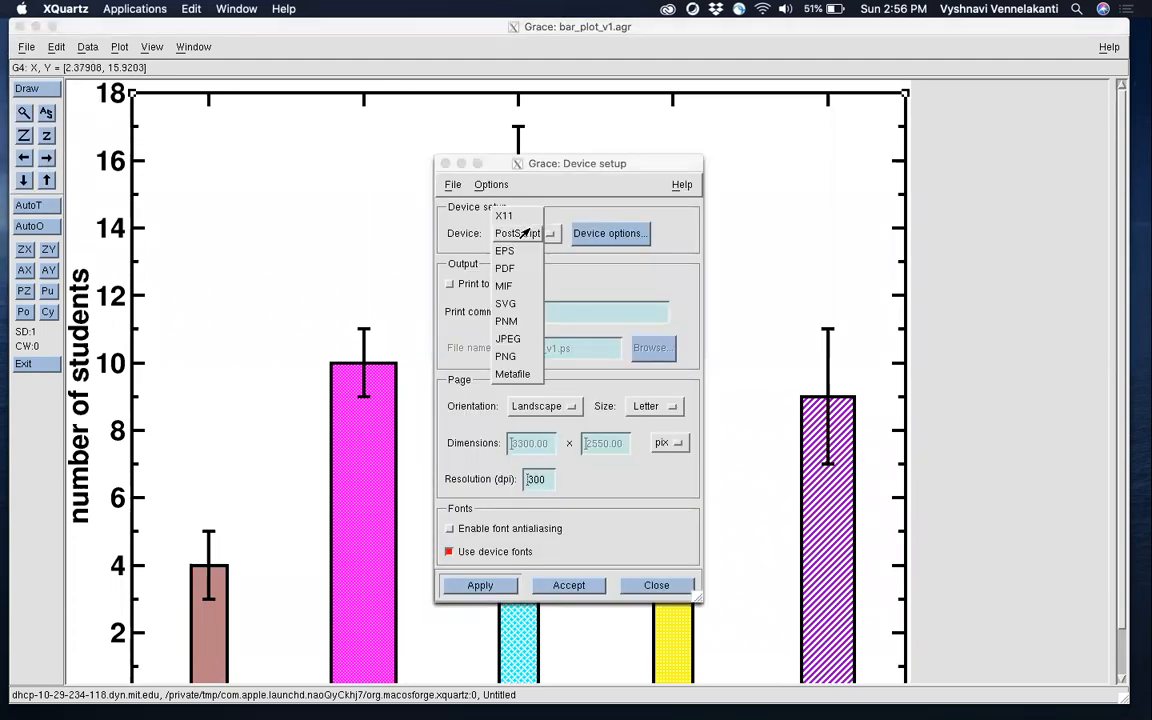
pyautogui.click(505, 356)
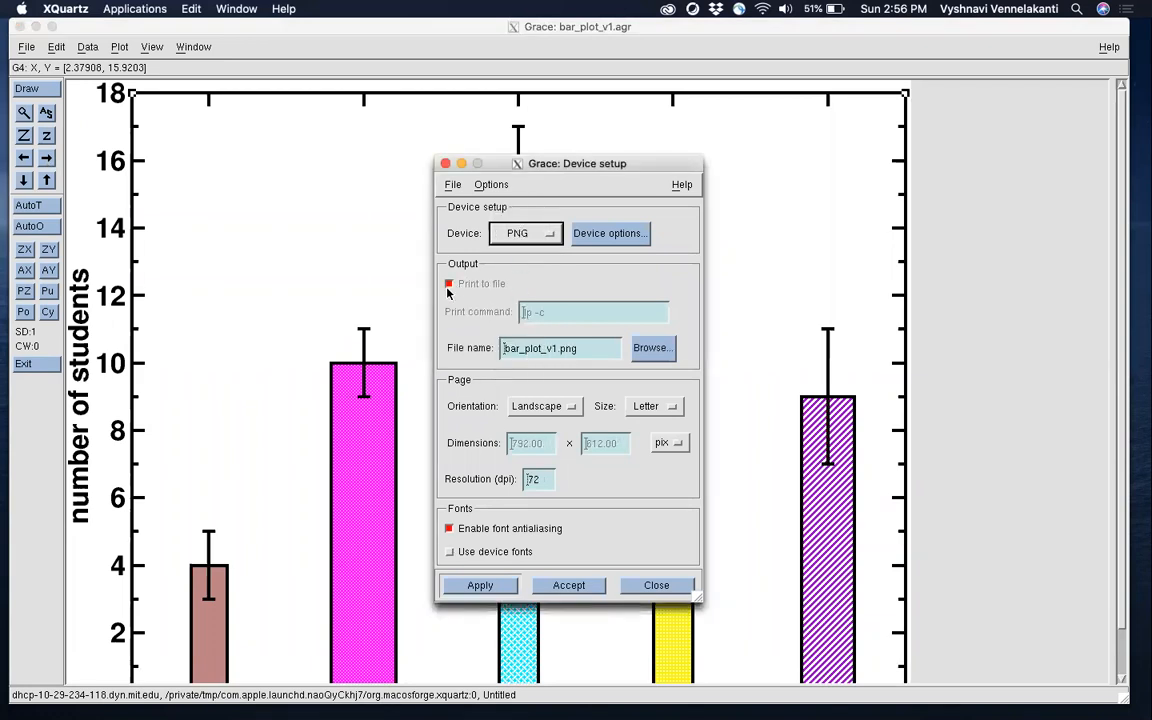
# Switch the page to a custom size in inches with dimensions of 3.3 x 2.55
pyautogui.click(645, 406)
pyautogui.click(645, 389)
pyautogui.click(663, 443)
pyautogui.click(656, 461)
pyautogui.click(612, 445)
pyautogui.press('BackSpace')
pyautogui.write('55')
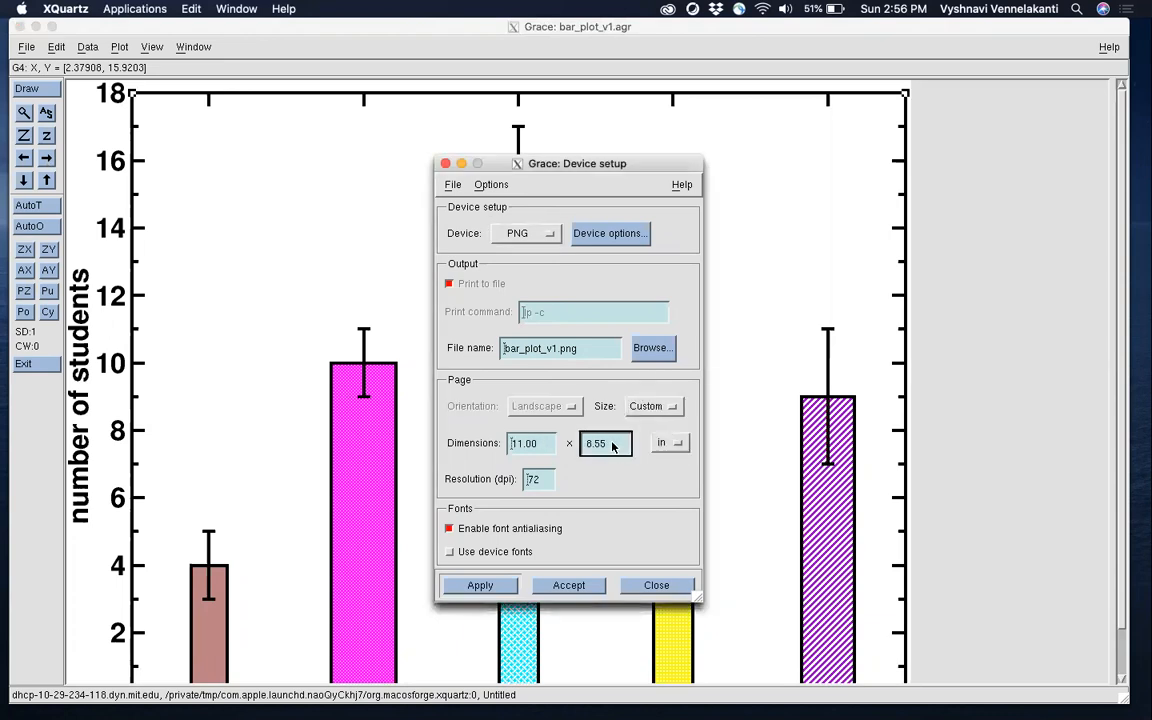
pyautogui.click(547, 442)
pyautogui.press('BackSpace')
pyautogui.press('BackSpace')
pyautogui.write('3')
pyautogui.press('BackSpace')
pyautogui.press('BackSpace')
pyautogui.write('3.3')
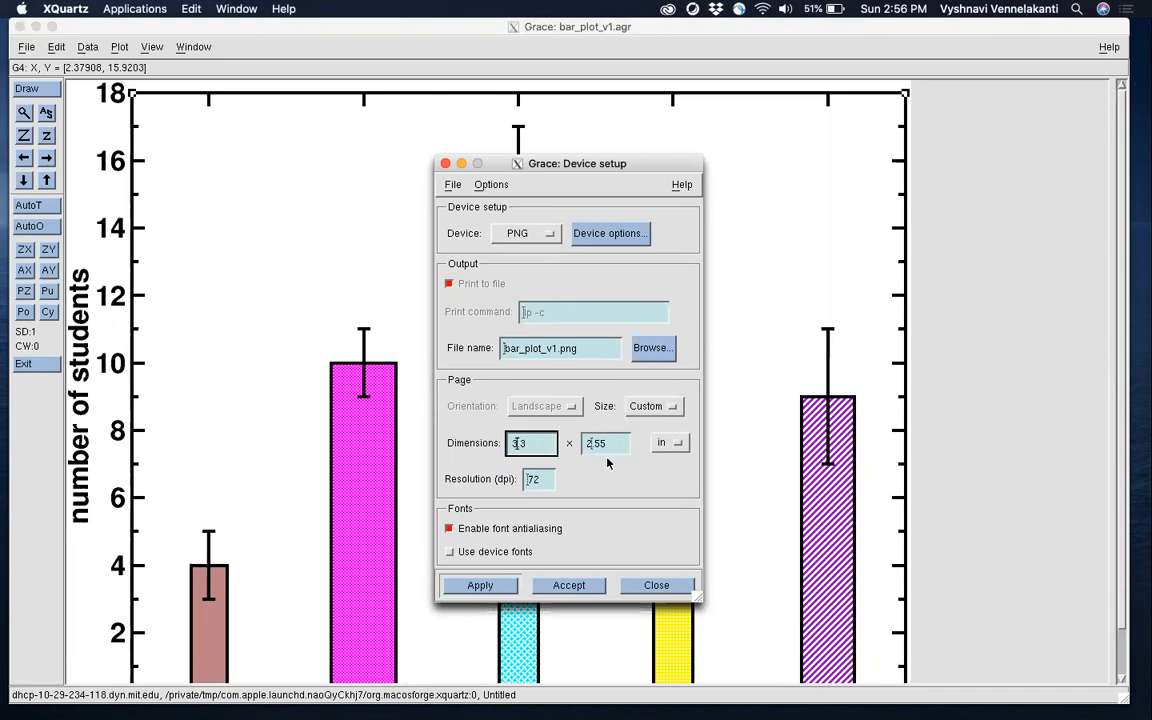
# Set the output resolution to 300 dpi and accept the device setup
pyautogui.click(538, 480)
pyautogui.press('BackSpace')
pyautogui.press('BackSpace')
pyautogui.write('10')
pyautogui.press('BackSpace')
pyautogui.press('BackSpace')
pyautogui.write('300')
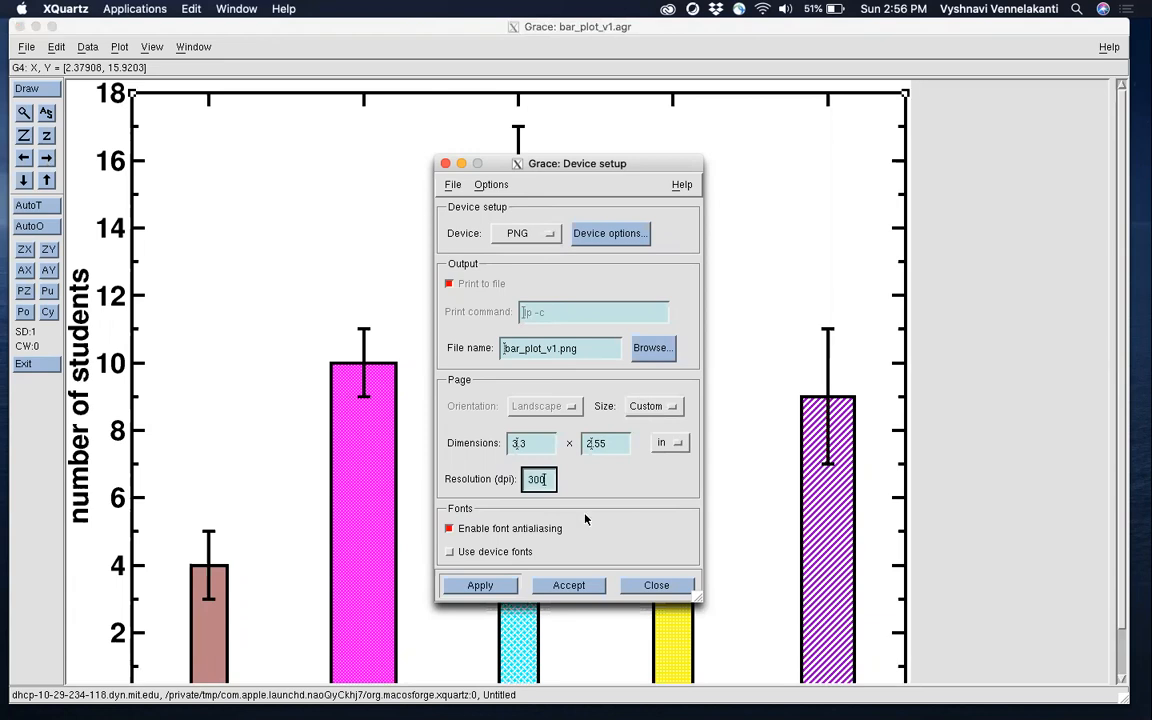
pyautogui.click(566, 586)
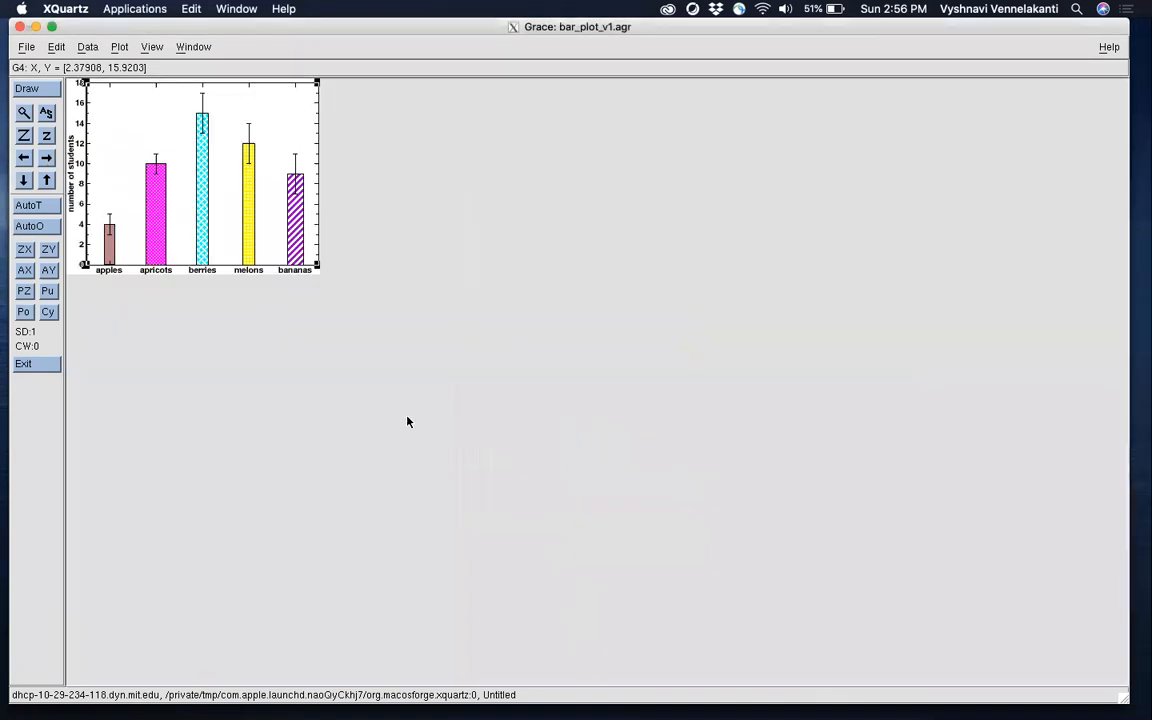
# Print the plot to bar_plot_v1.png, close the console, and print it again, overwriting the existing file
pyautogui.click(26, 47)
pyautogui.click(50, 182)
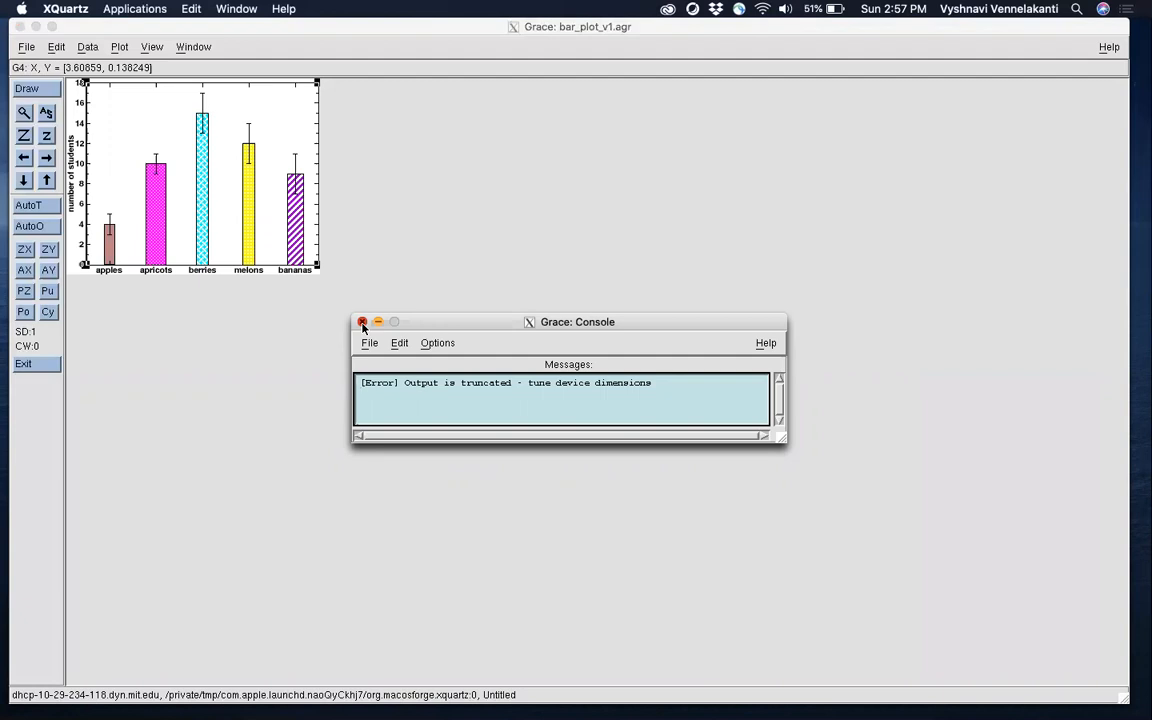
pyautogui.click(362, 323)
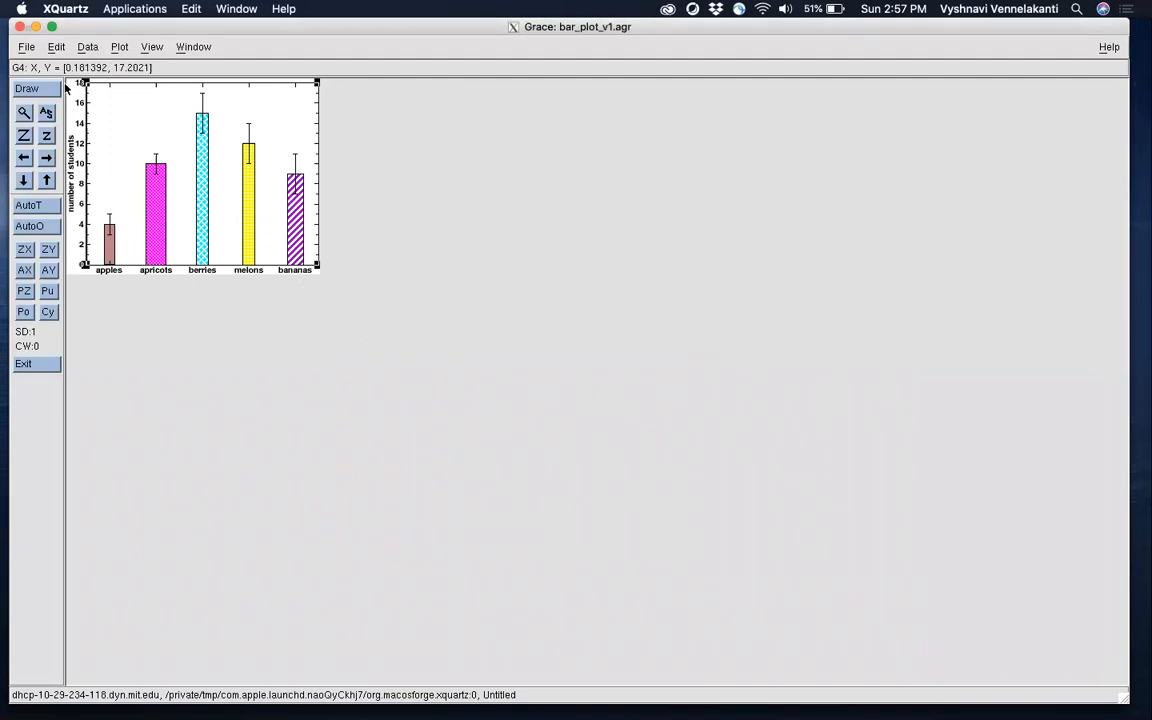
pyautogui.click(27, 47)
pyautogui.click(30, 180)
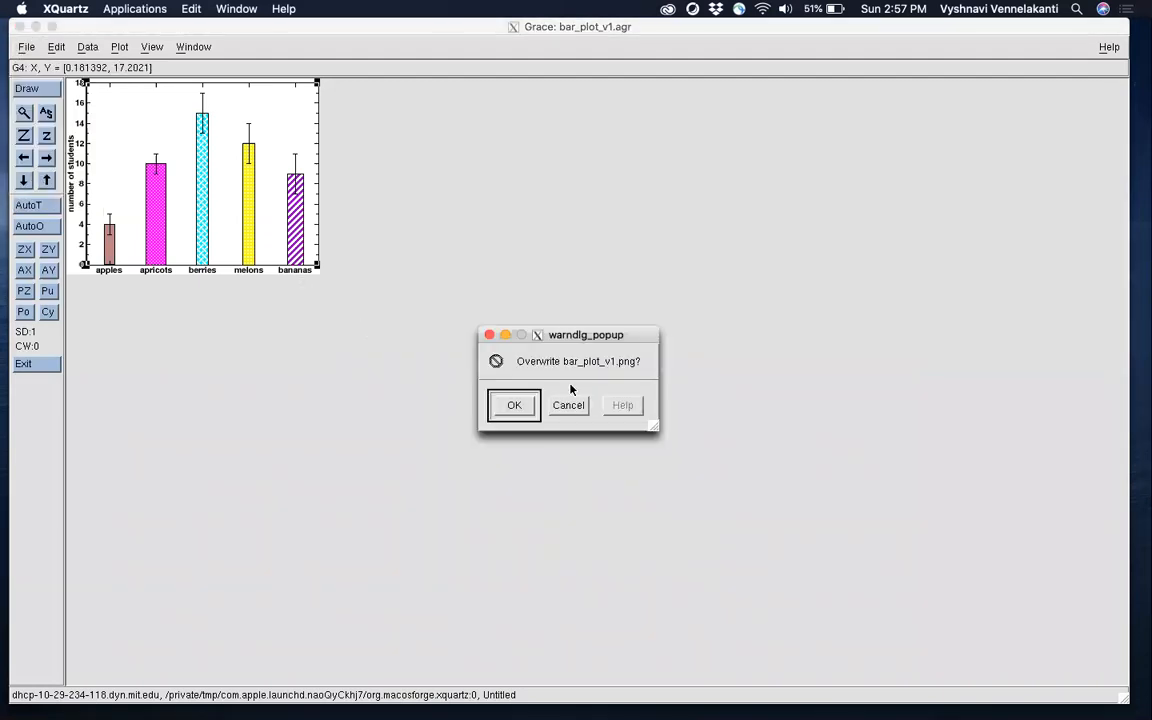
pyautogui.press('Return')
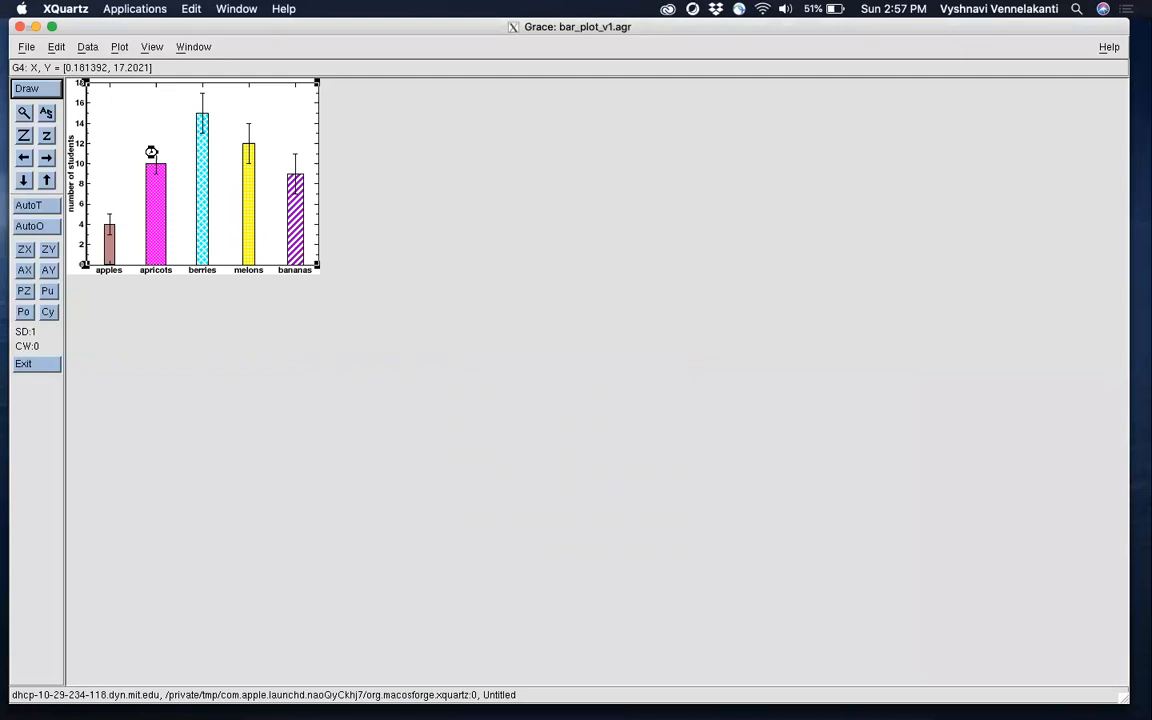
# Close the Grace window and list the folder's files in the iTerm2 terminal with lss
pyautogui.click(20, 28)
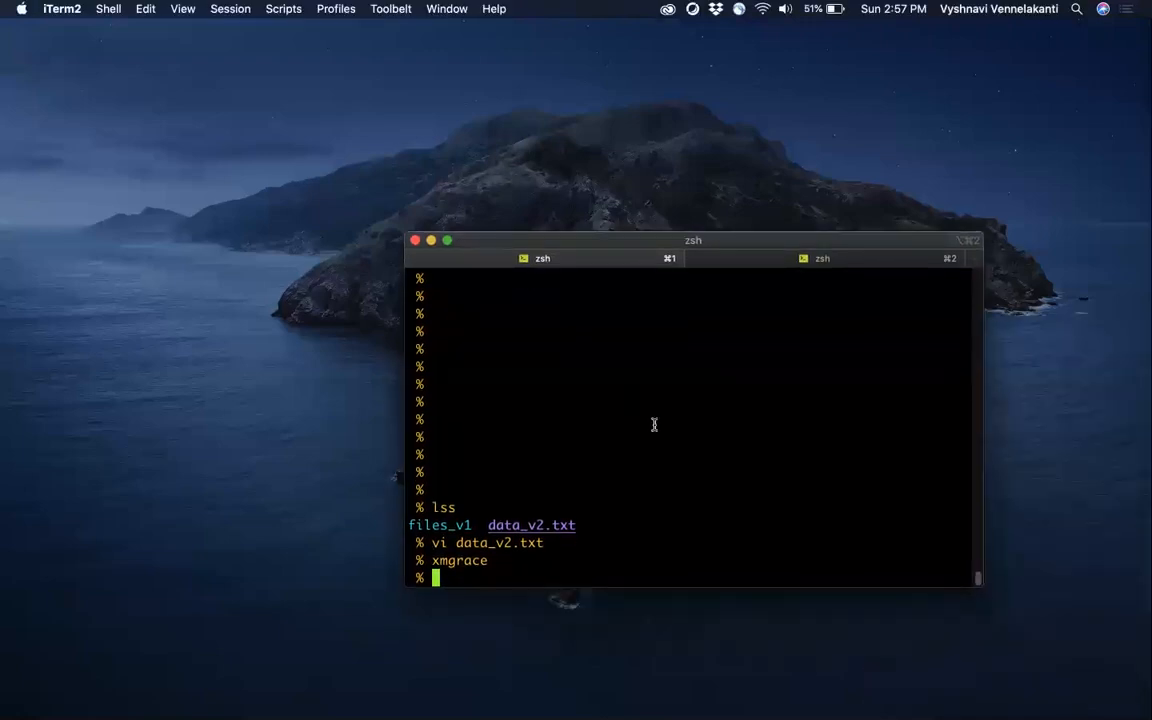
pyautogui.write('ss')
pyautogui.press('Return')
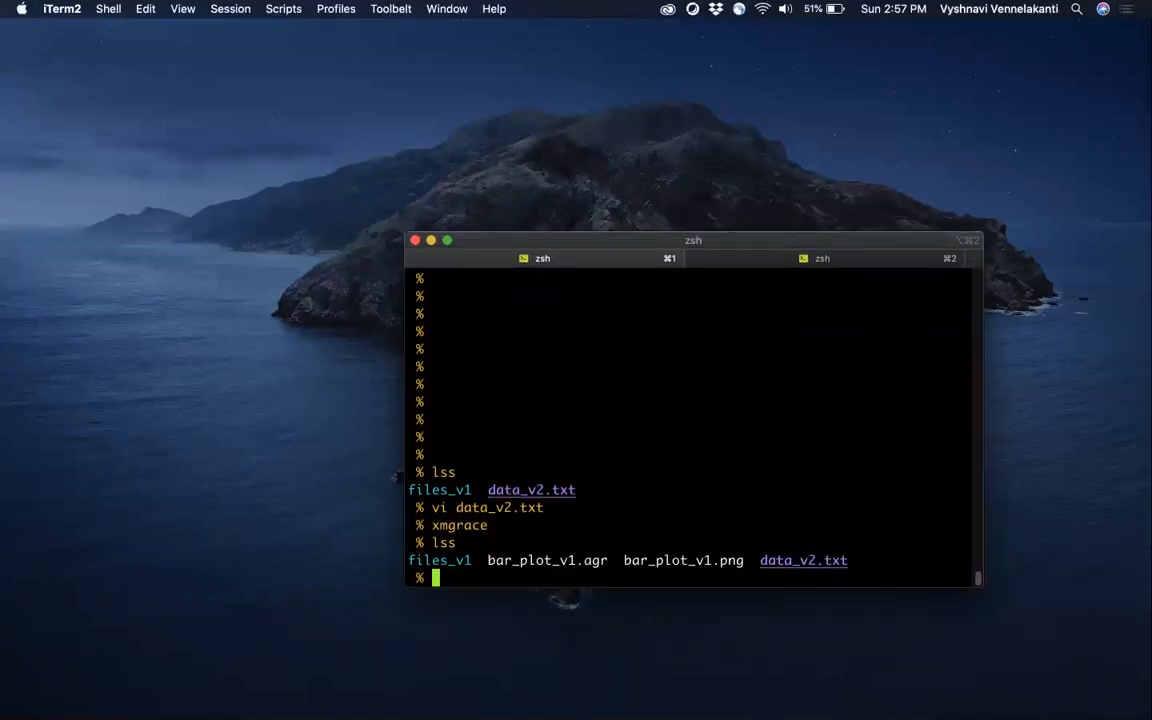
# Open bar_plot_v1.png from the terminal in Preview, and reposition the image window to view the exported plot
pyautogui.write('open b')
pyautogui.press('Tab')
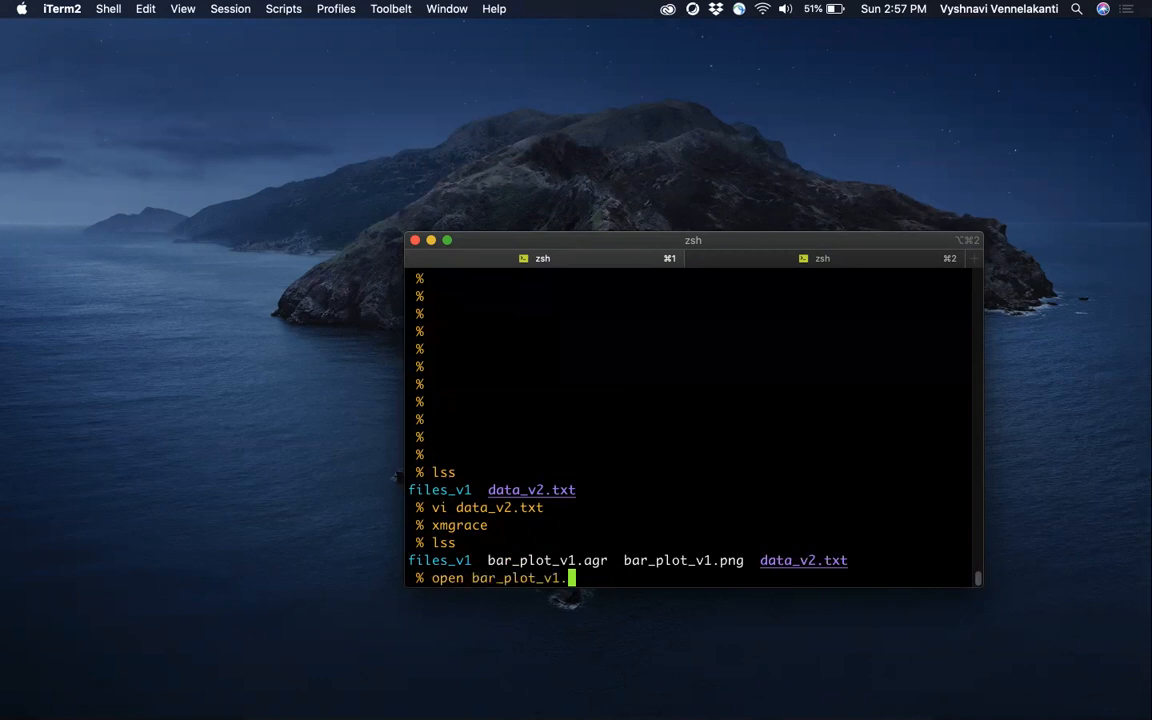
pyautogui.write('png')
pyautogui.press('Return')
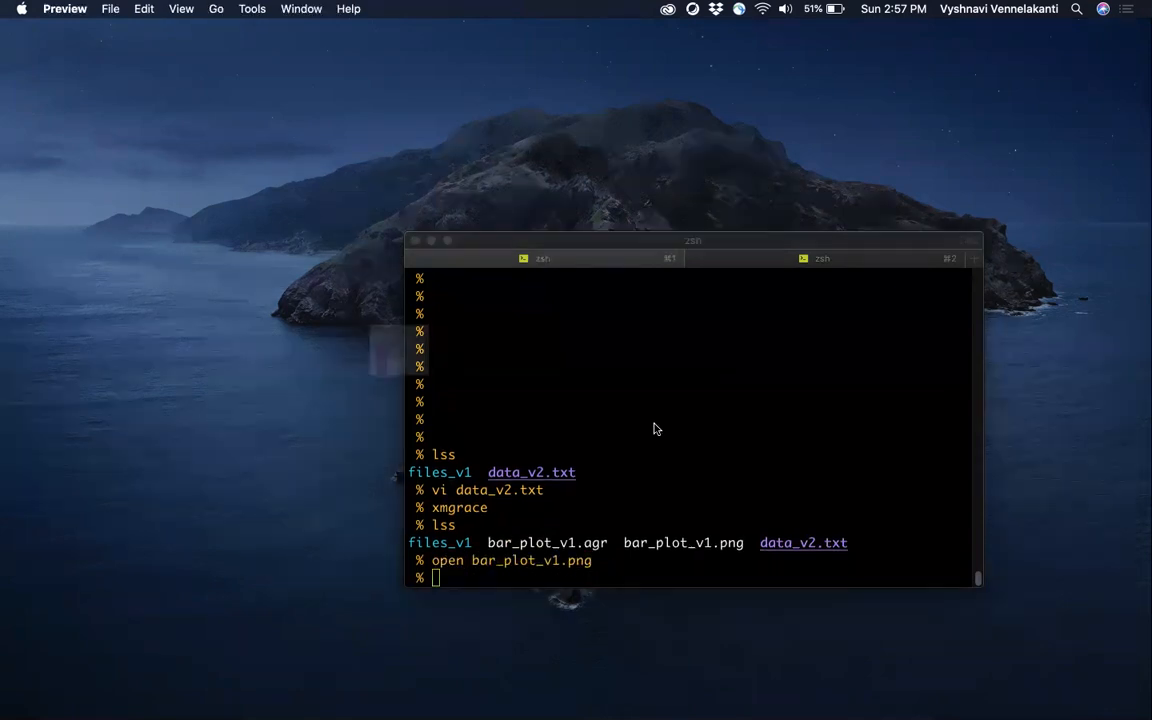
pyautogui.moveTo(196, 48); pyautogui.dragTo(232, 66)
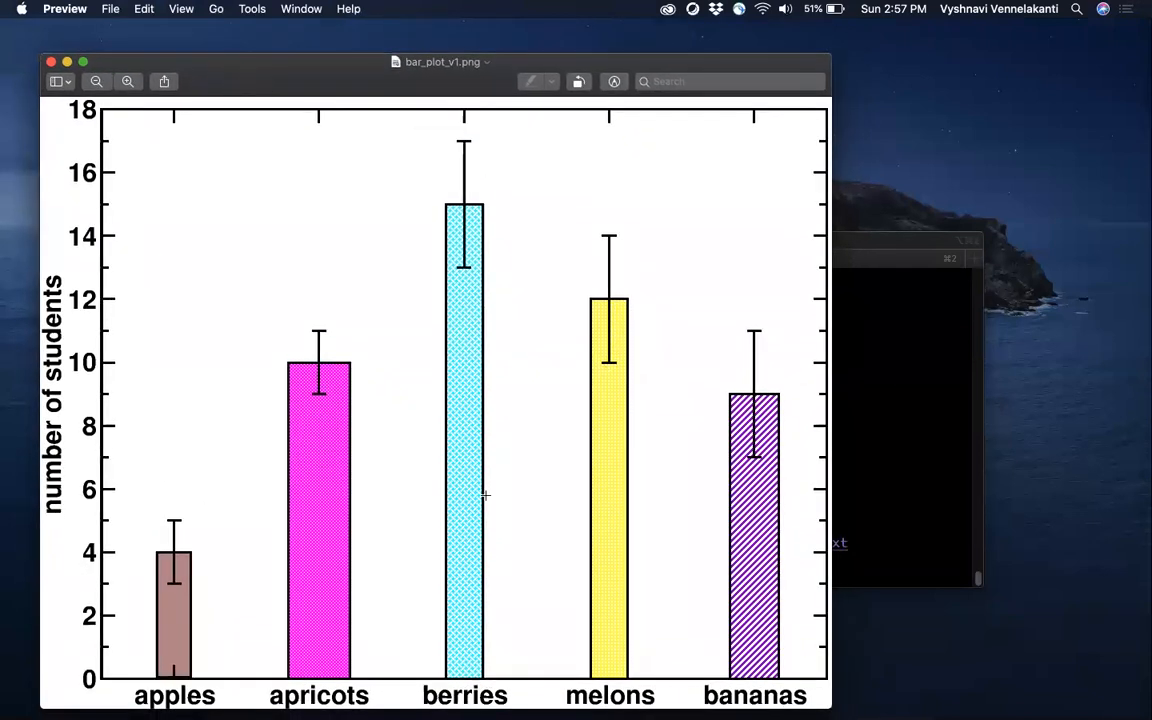